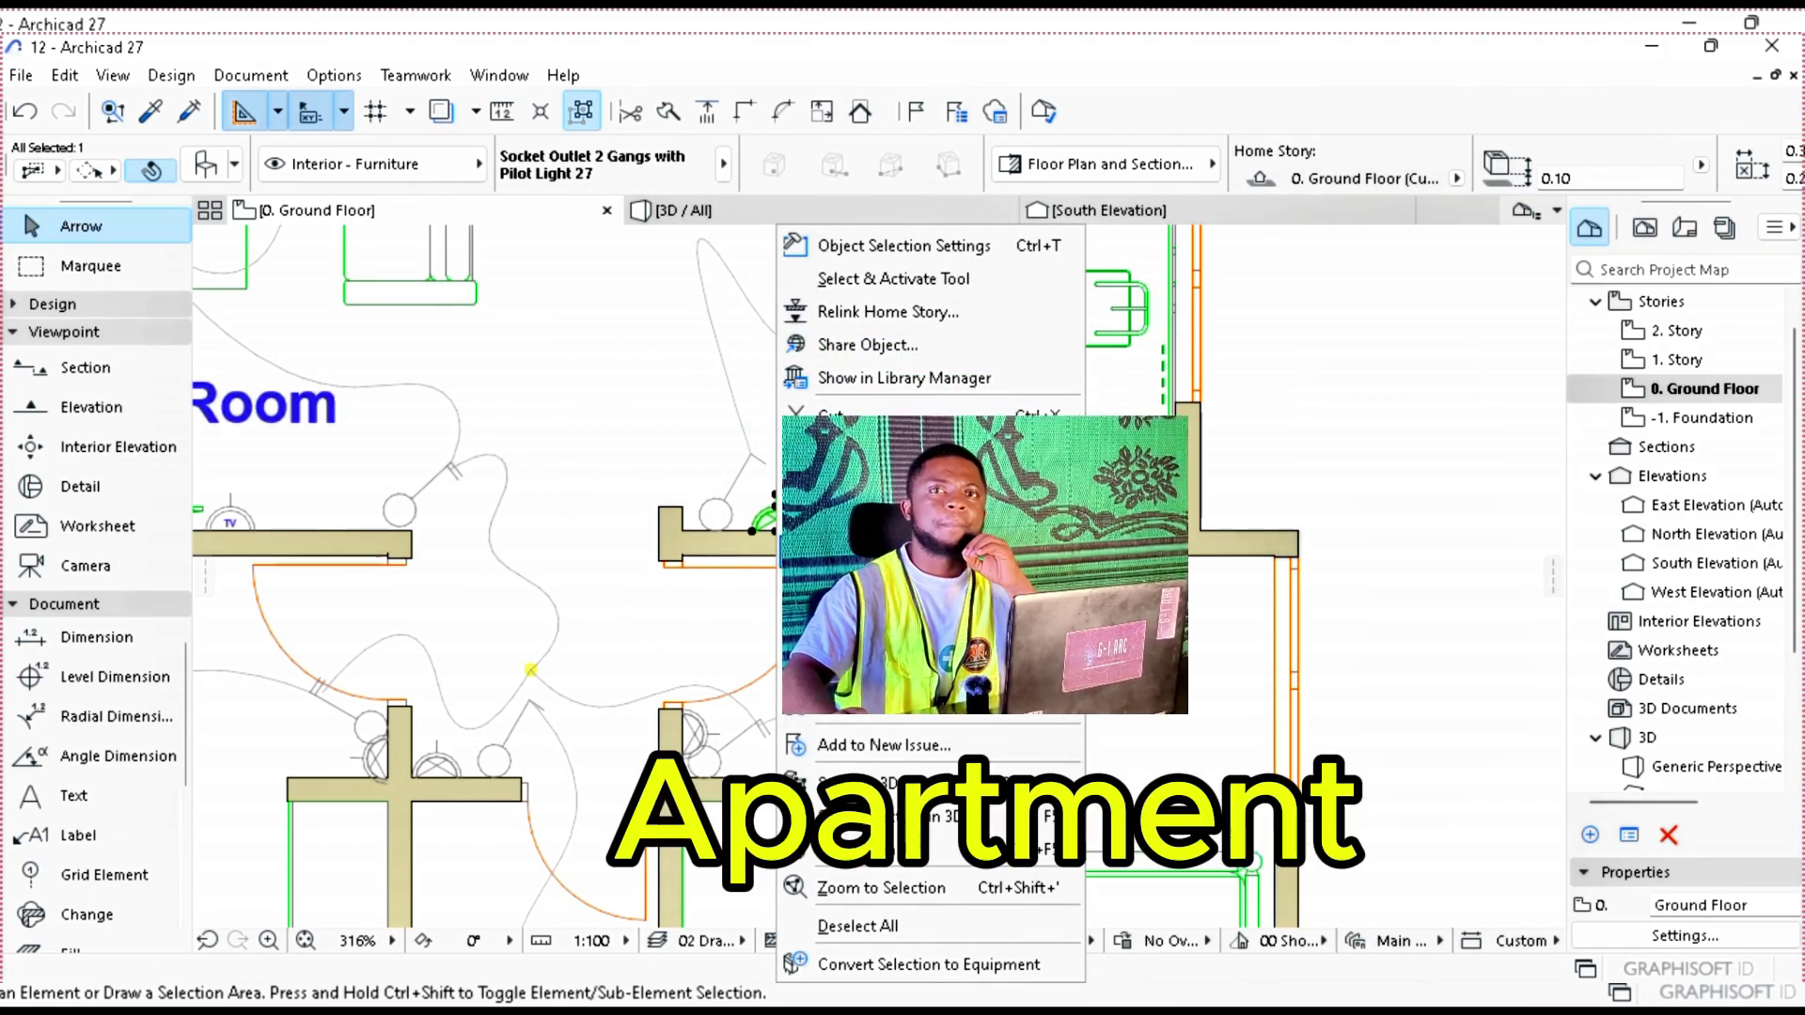
Step: Drag a copy of the kitchen's two-gang socket outlet with pilot light to a new position
{"action": "mouse_move", "coordinate": [840, 551]}
{"action": "left_click", "coordinate": [1161, 688]}
{"action": "left_click", "coordinate": [776, 523]}
{"action": "scroll", "coordinate": [776, 525], "scroll_direction": "down", "scroll_amount": 4}
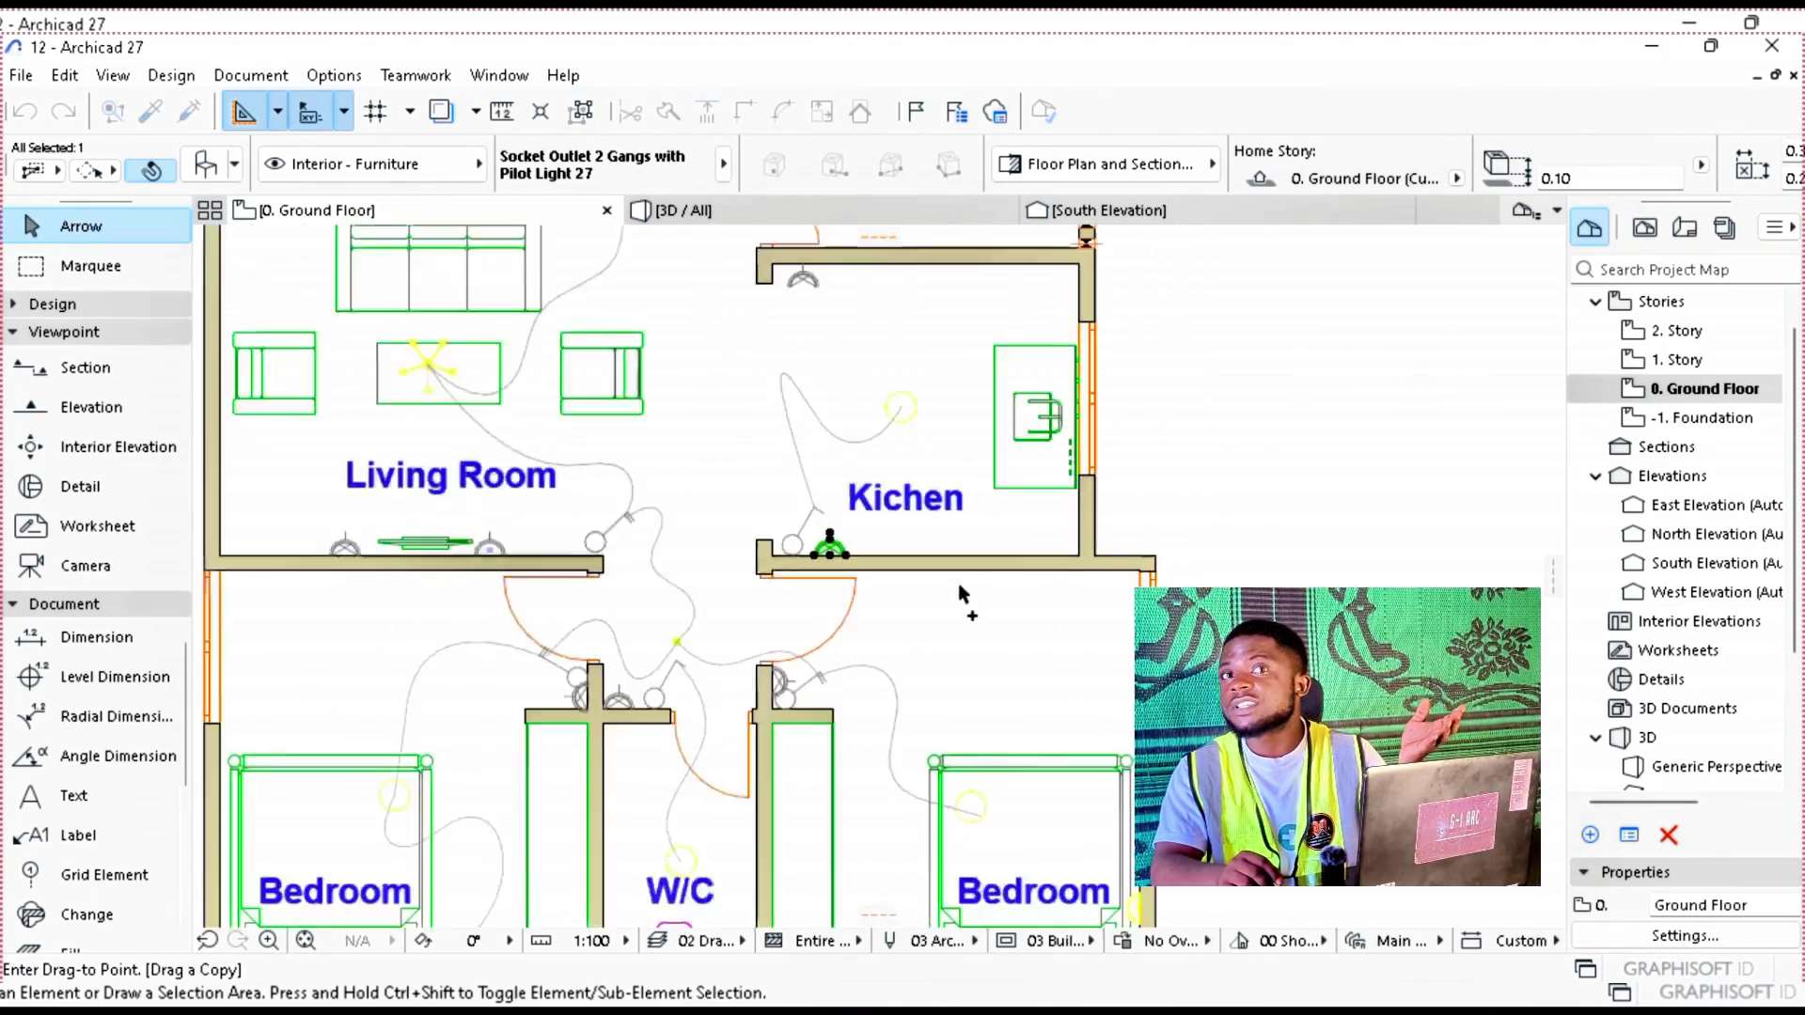
{"action": "scroll", "coordinate": [1026, 320], "scroll_direction": "up", "scroll_amount": 5}
{"action": "left_click", "coordinate": [1027, 340]}
{"action": "scroll", "coordinate": [1026, 341], "scroll_direction": "down", "scroll_amount": 2}
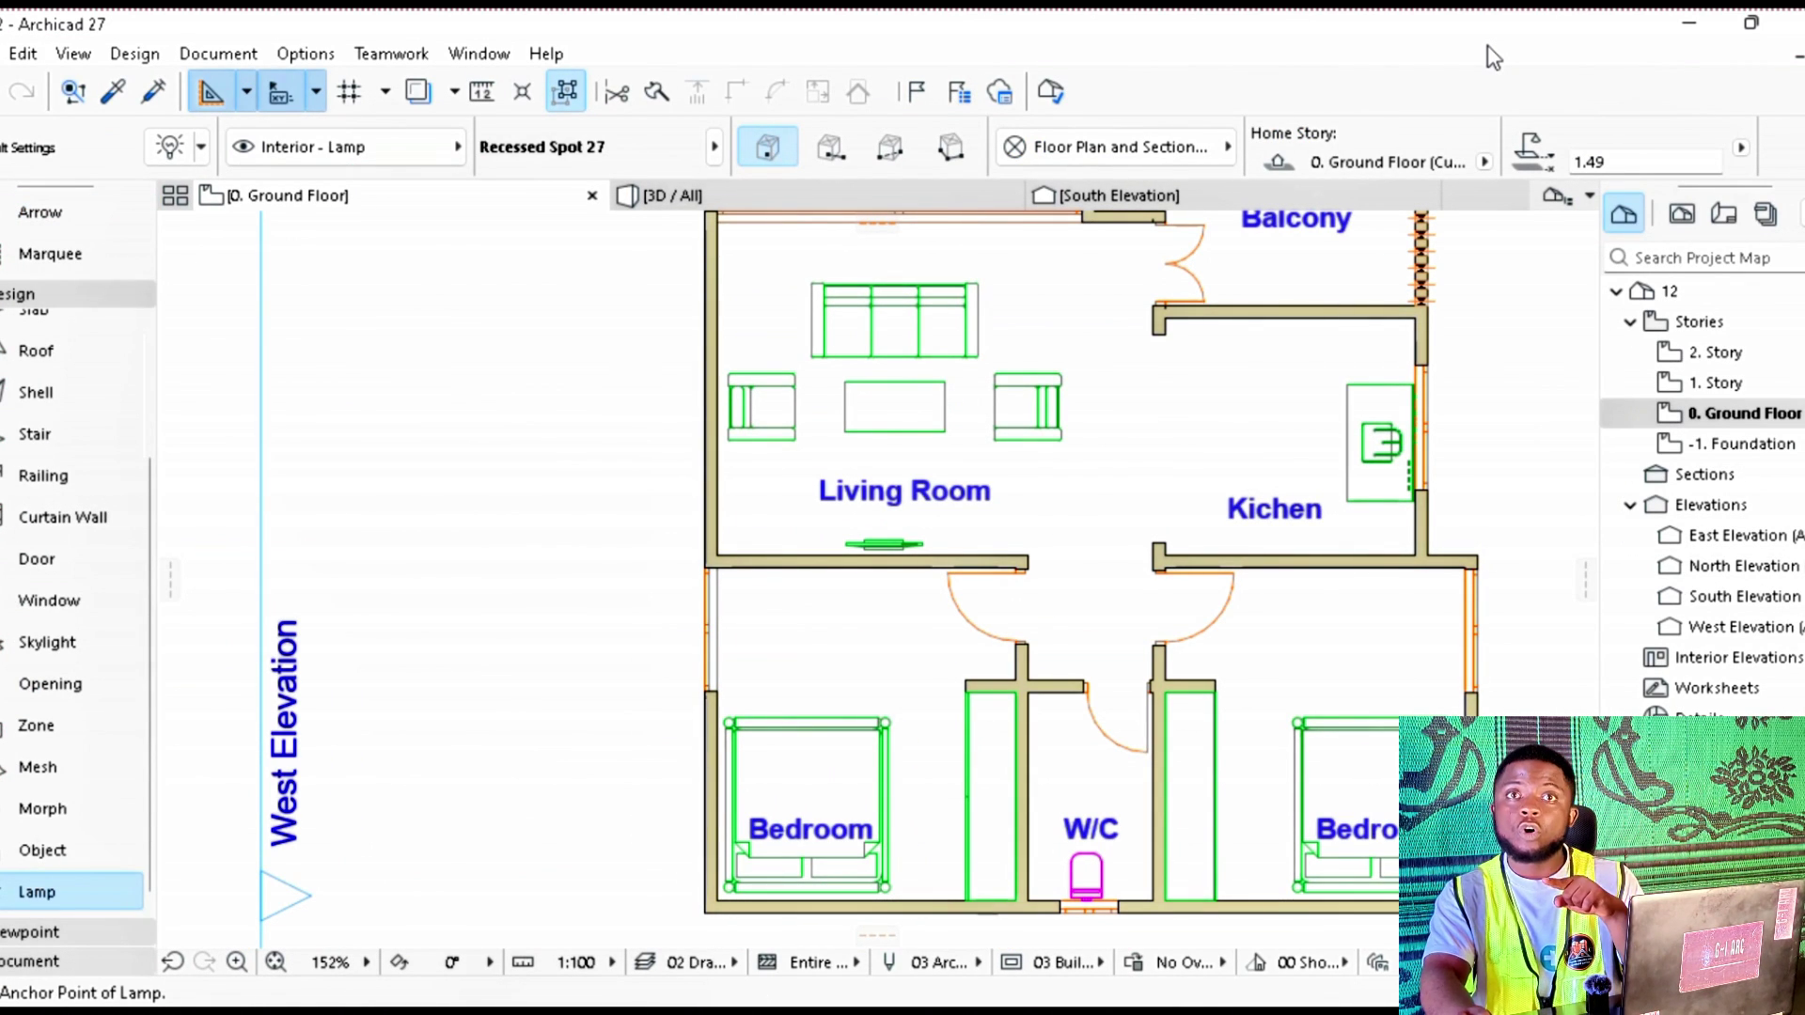
Step: Set the default lamp to Chandelier 27 from the Interior Lamps 27 library
{"action": "double_click", "coordinate": [30, 893]}
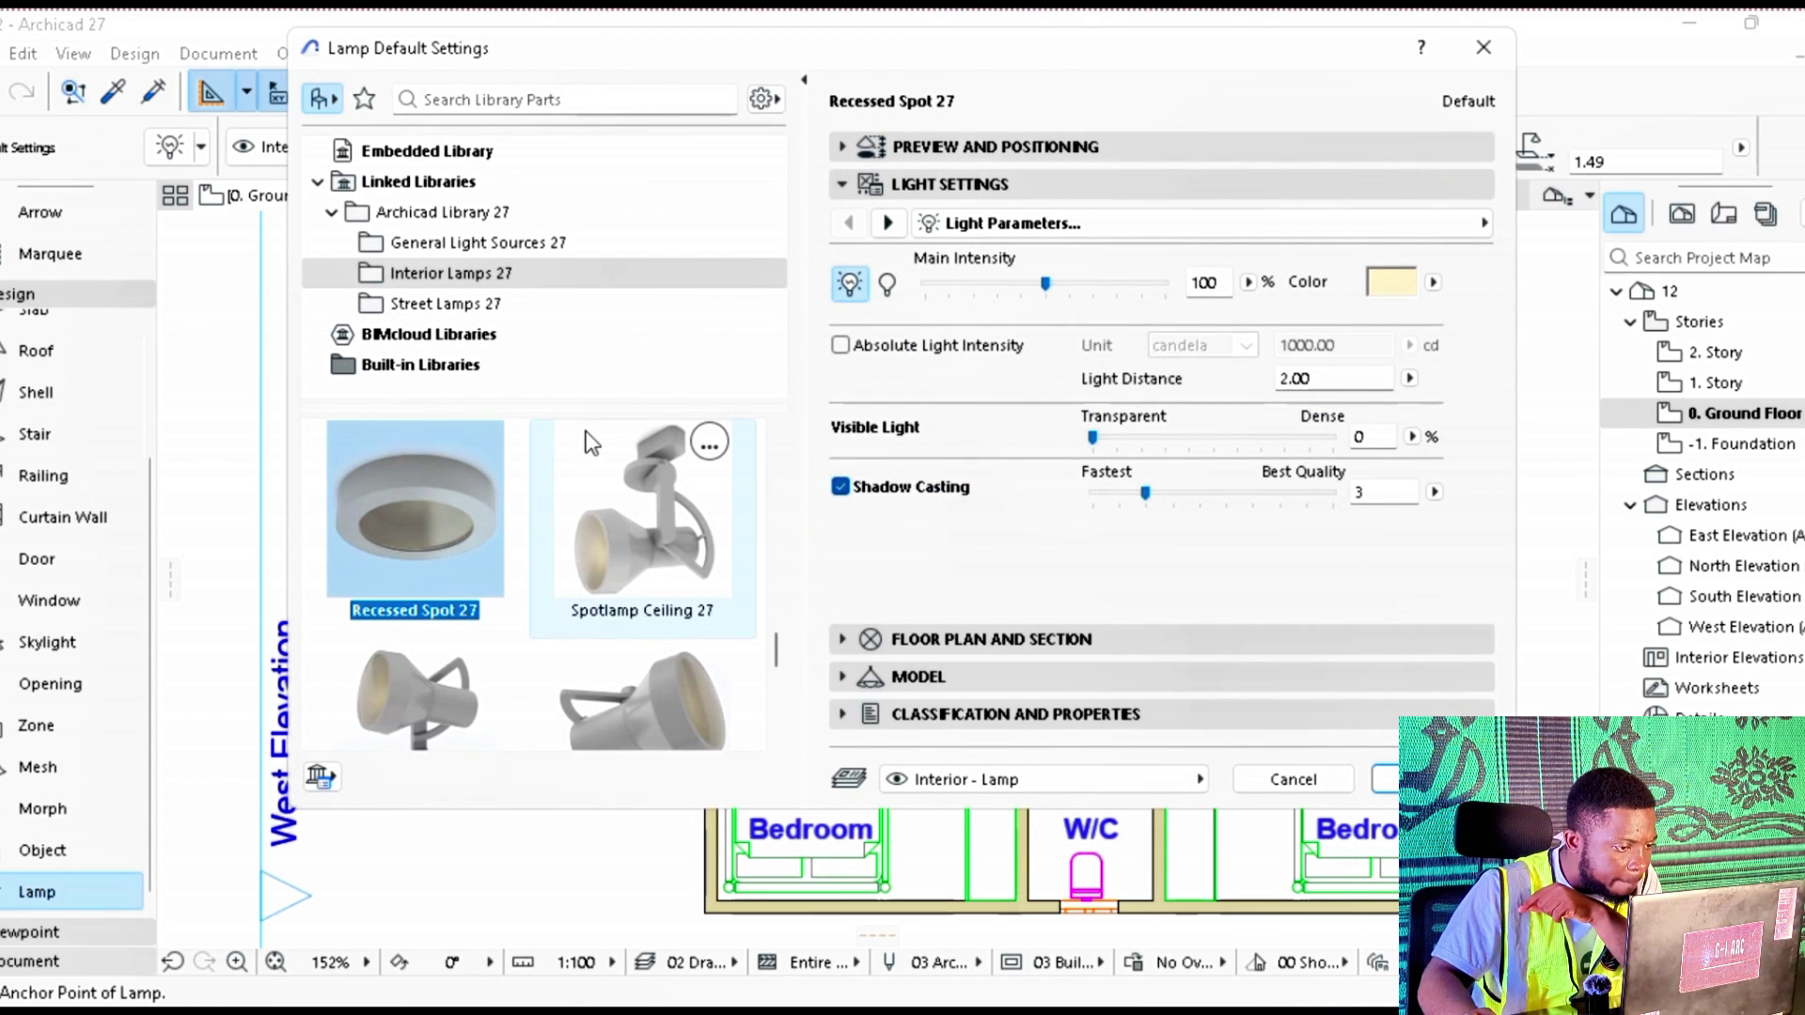
{"action": "scroll", "coordinate": [584, 443], "scroll_direction": "down", "scroll_amount": 5}
{"action": "scroll", "coordinate": [602, 498], "scroll_direction": "up", "scroll_amount": 5}
{"action": "scroll", "coordinate": [585, 581], "scroll_direction": "up", "scroll_amount": 5}
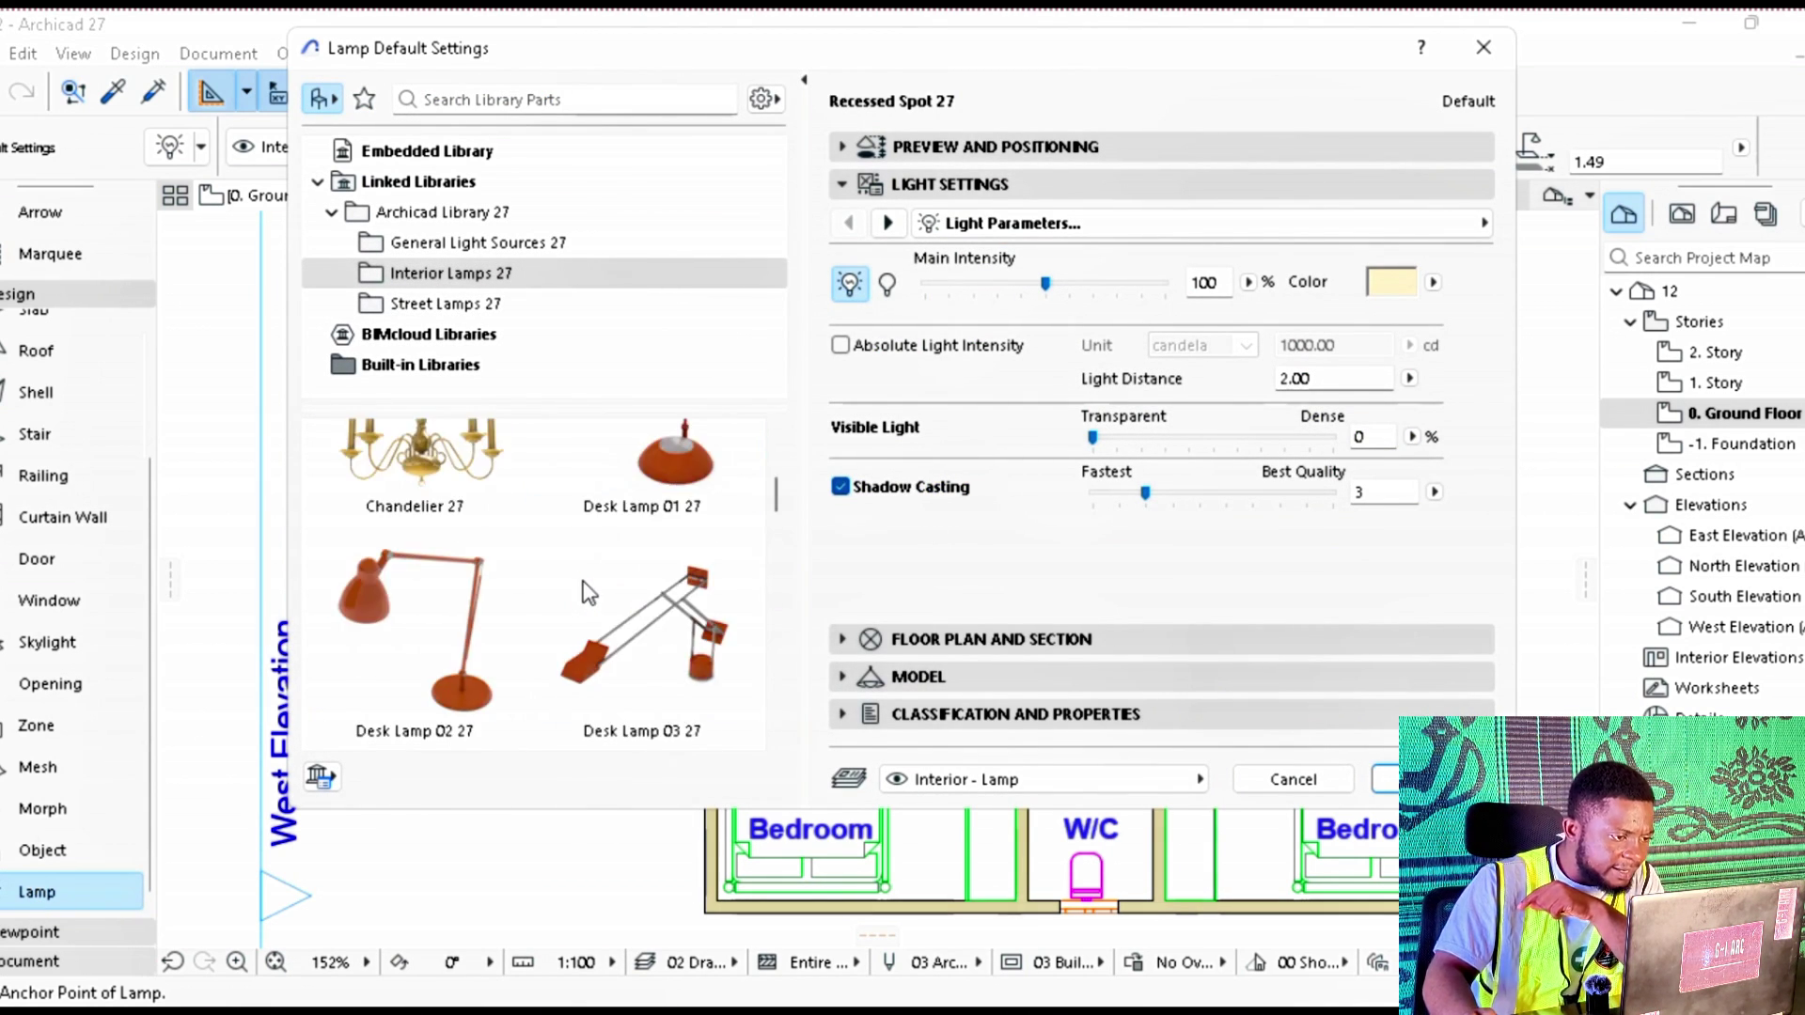
{"action": "scroll", "coordinate": [628, 583], "scroll_direction": "down", "scroll_amount": 5}
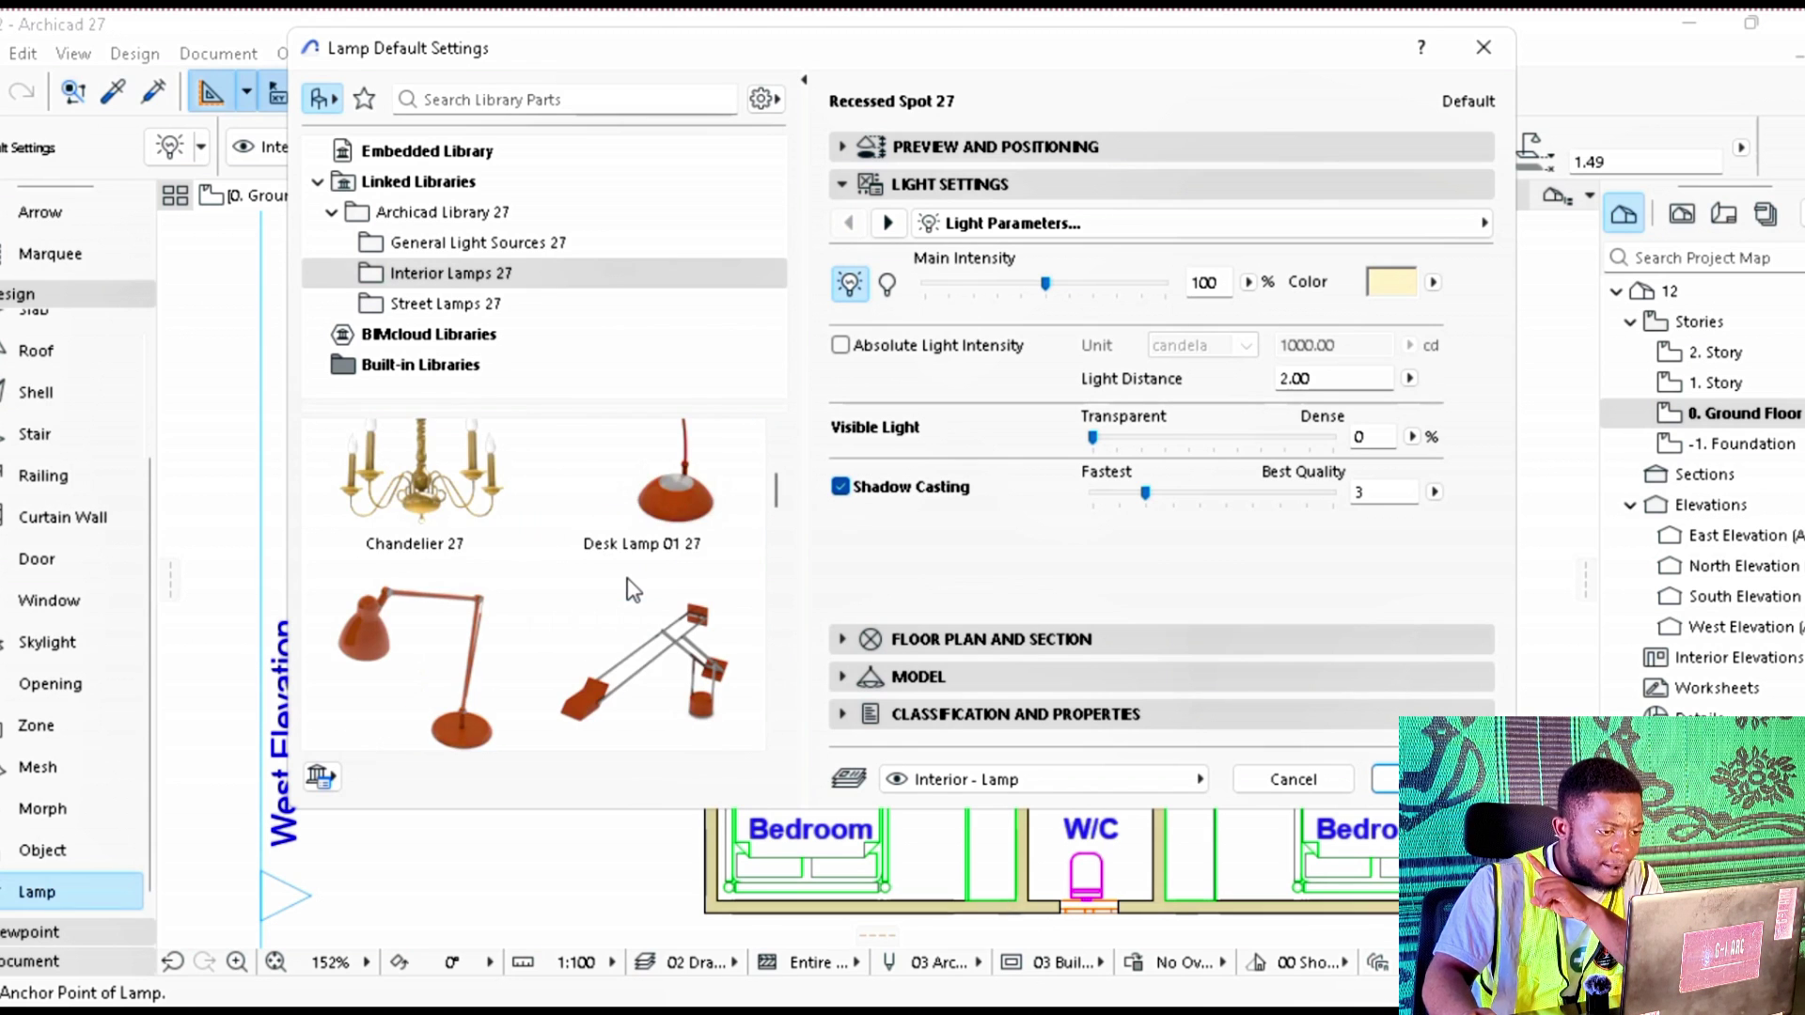
{"action": "scroll", "coordinate": [630, 583], "scroll_direction": "up", "scroll_amount": 3}
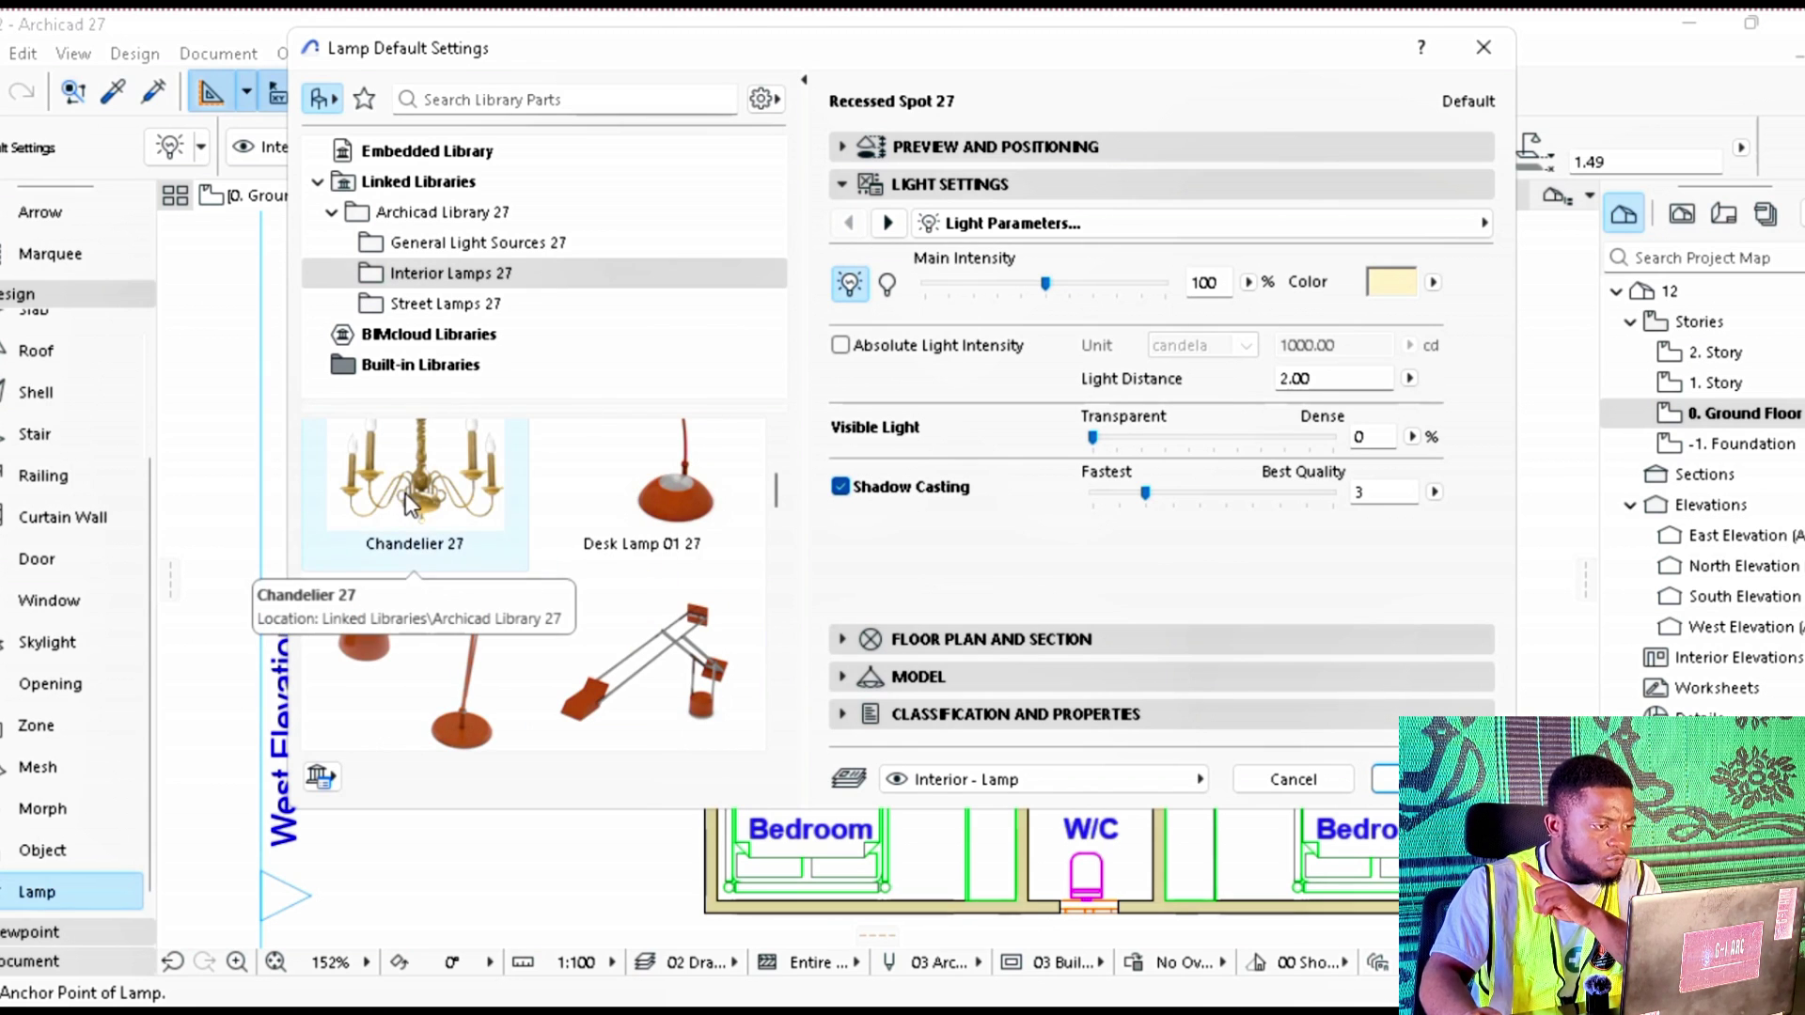
{"action": "left_click", "coordinate": [440, 512]}
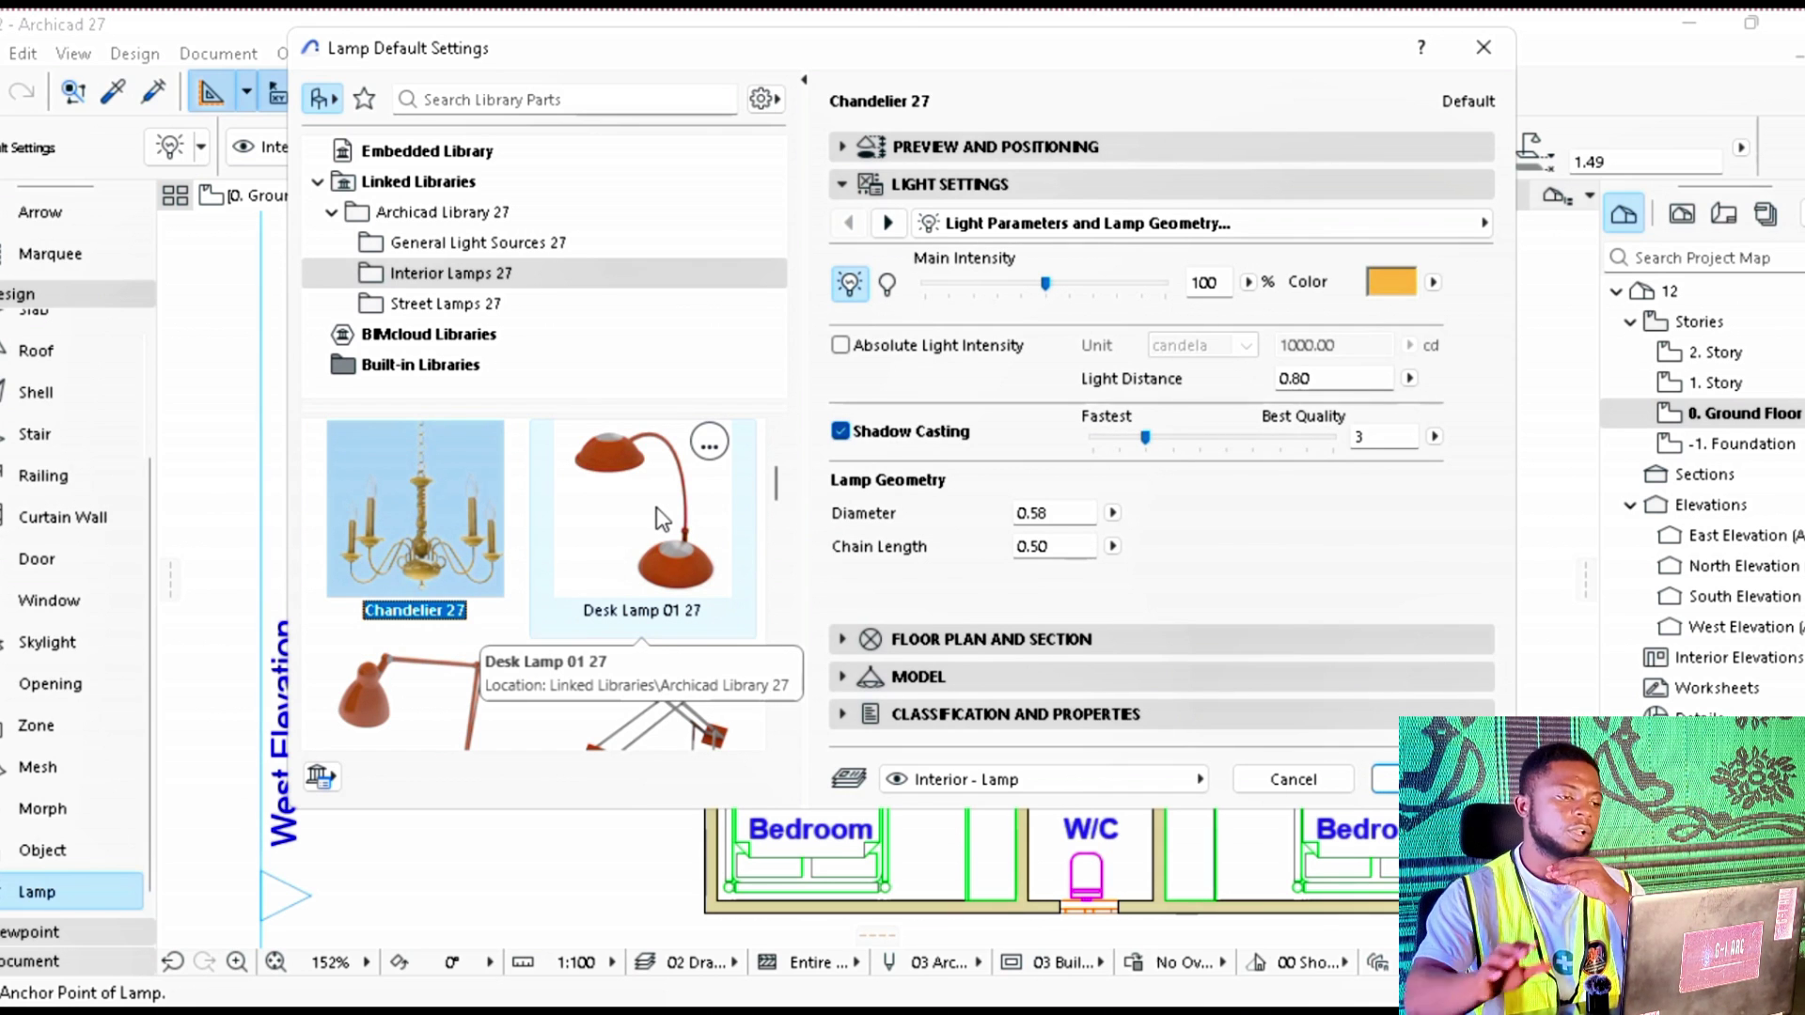
{"action": "left_click", "coordinate": [1434, 780]}
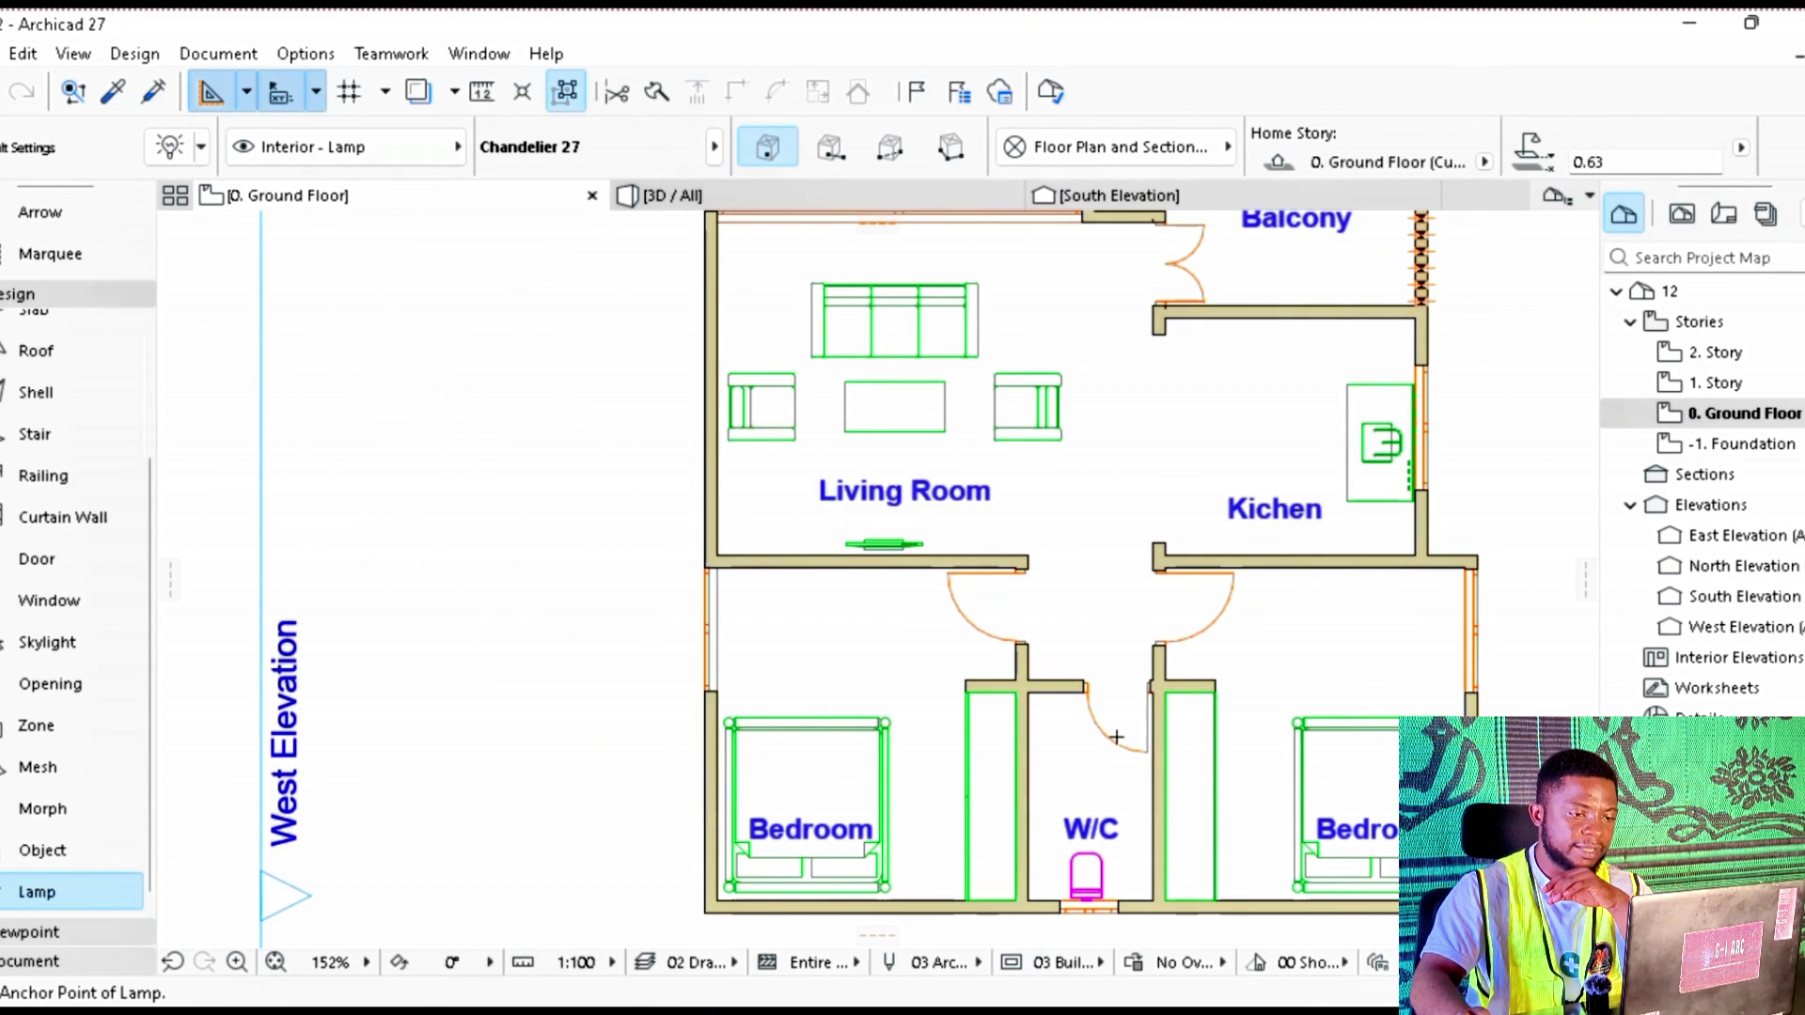
Step: Place the chandelier over the centre table in the living room
{"action": "scroll", "coordinate": [907, 408], "scroll_direction": "up", "scroll_amount": 3}
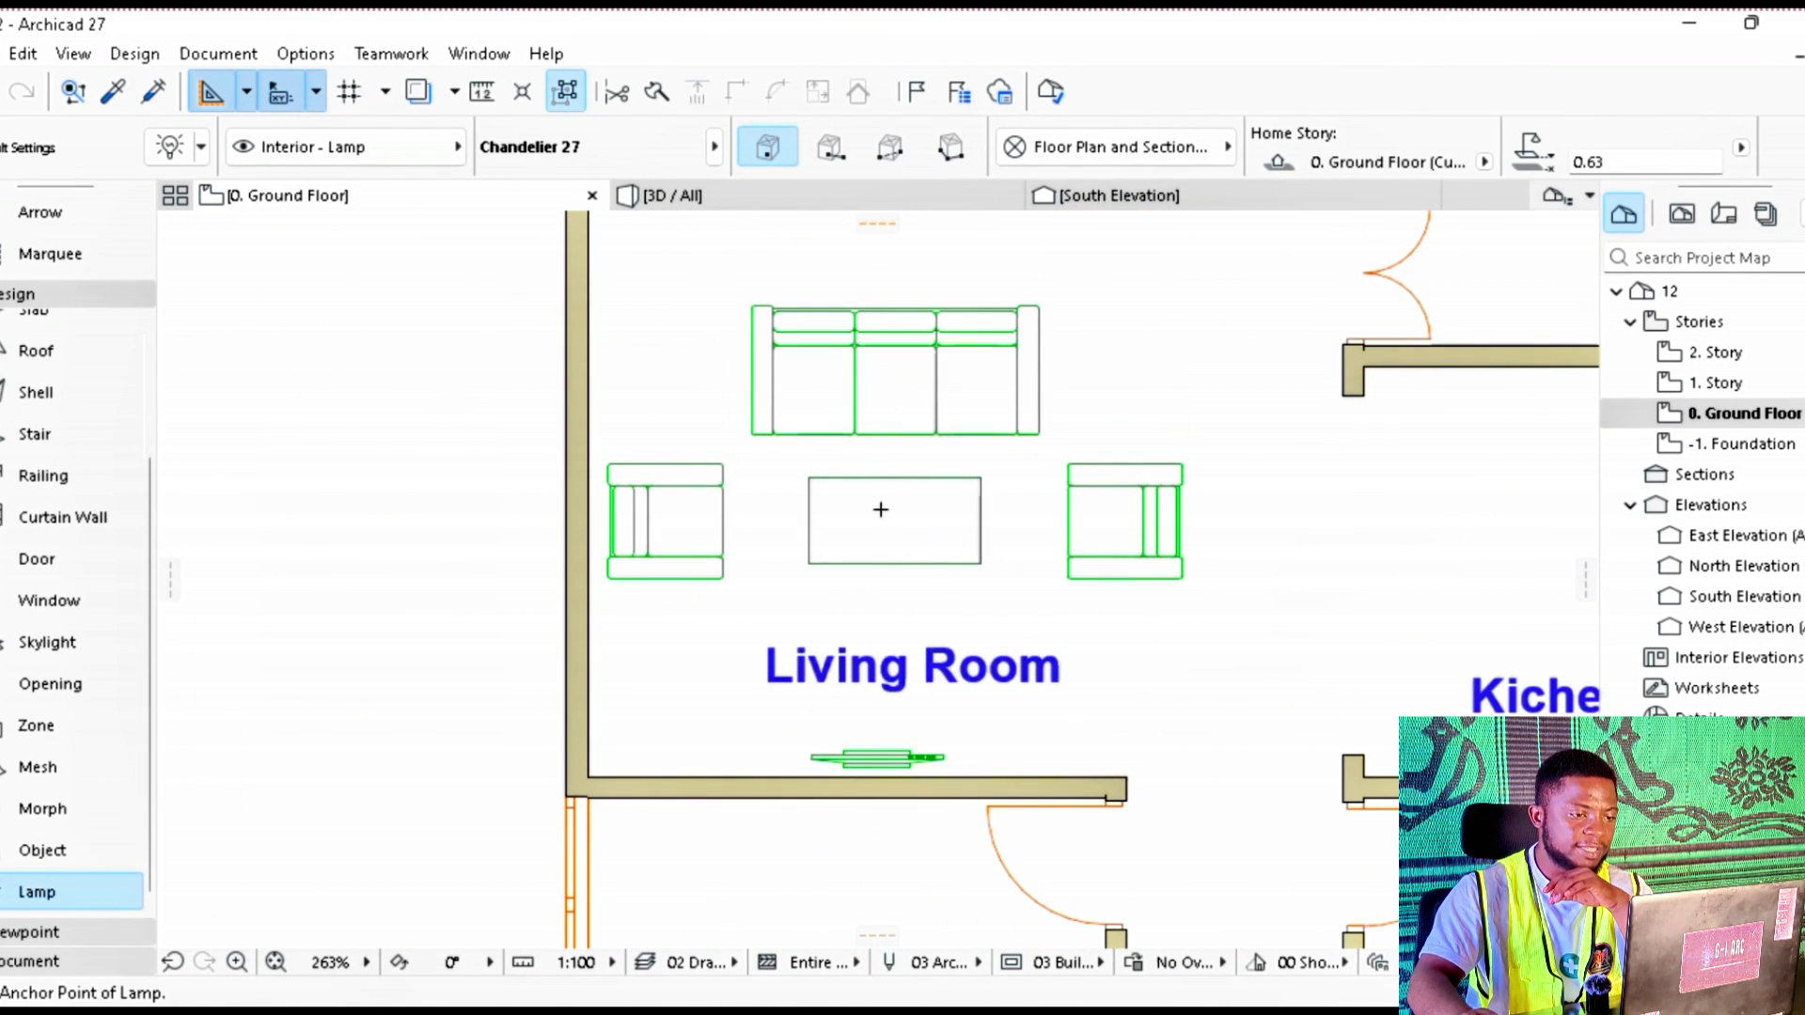
{"action": "left_click", "coordinate": [880, 509]}
{"action": "scroll", "coordinate": [881, 508], "scroll_direction": "down", "scroll_amount": 4}
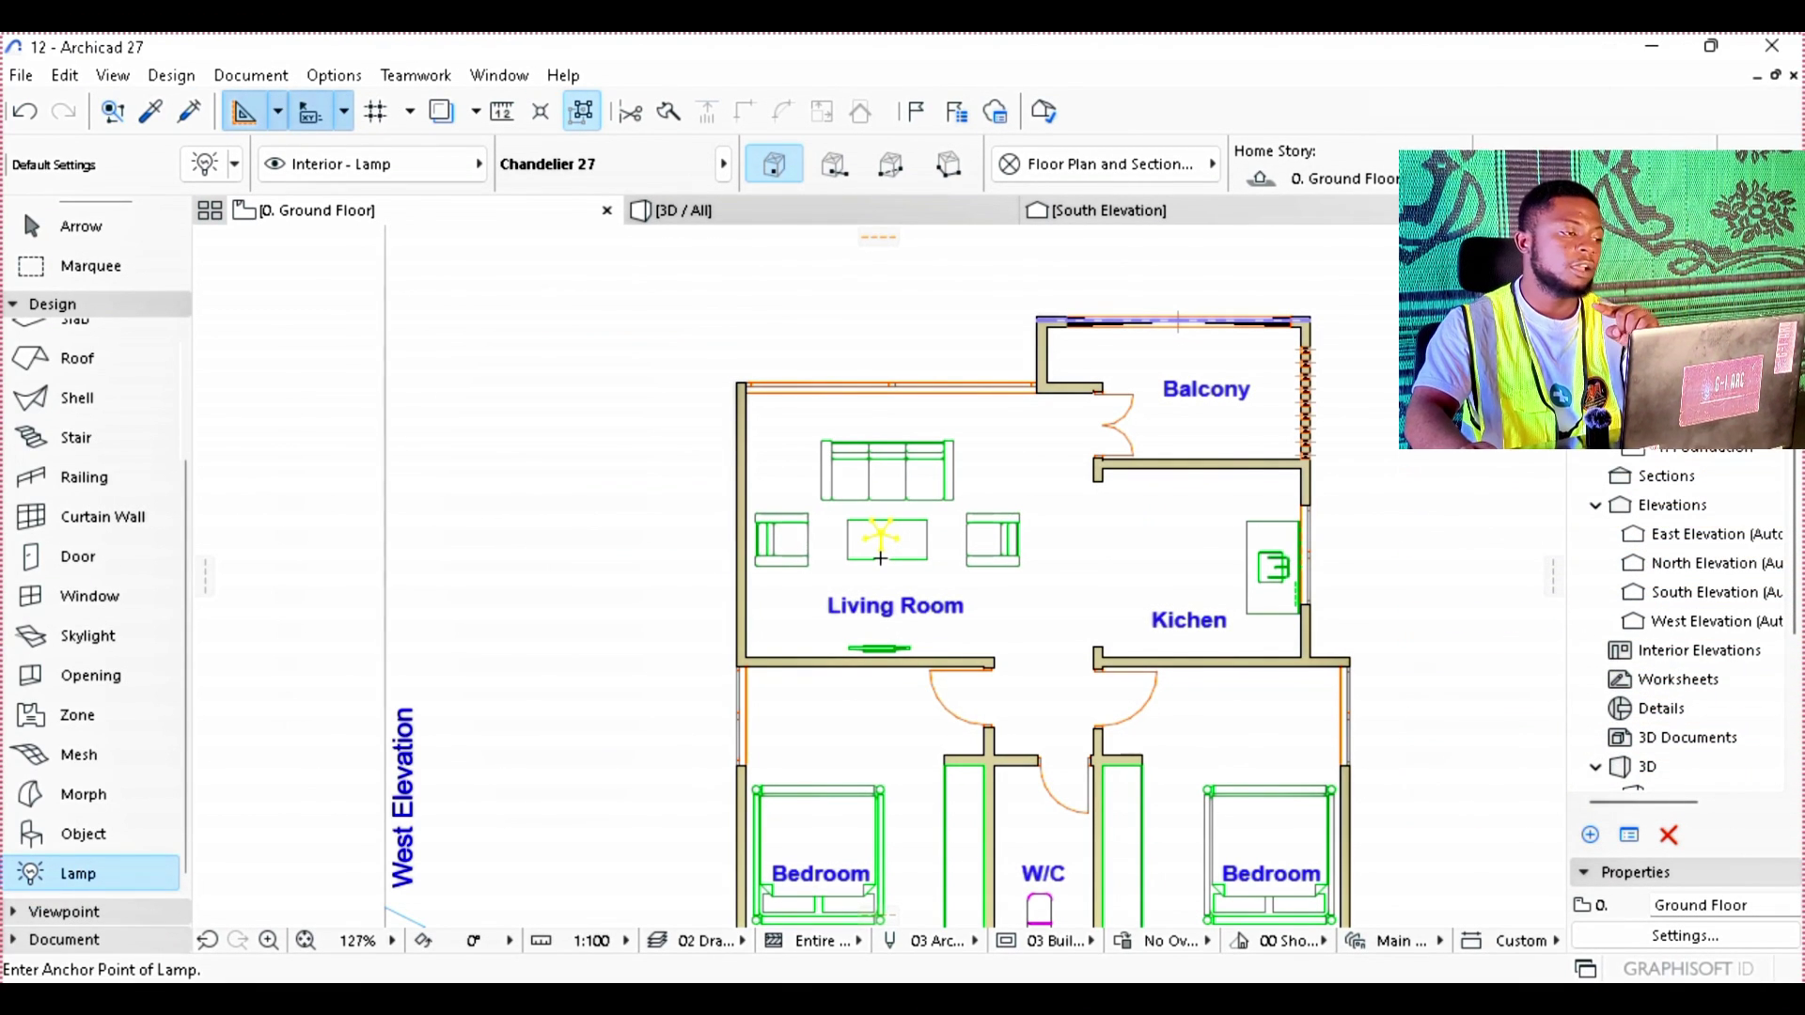
Step: Set the default lamp to Ceiling Lamp 27 from the Interior Lamps 27 library
{"action": "double_click", "coordinate": [114, 874]}
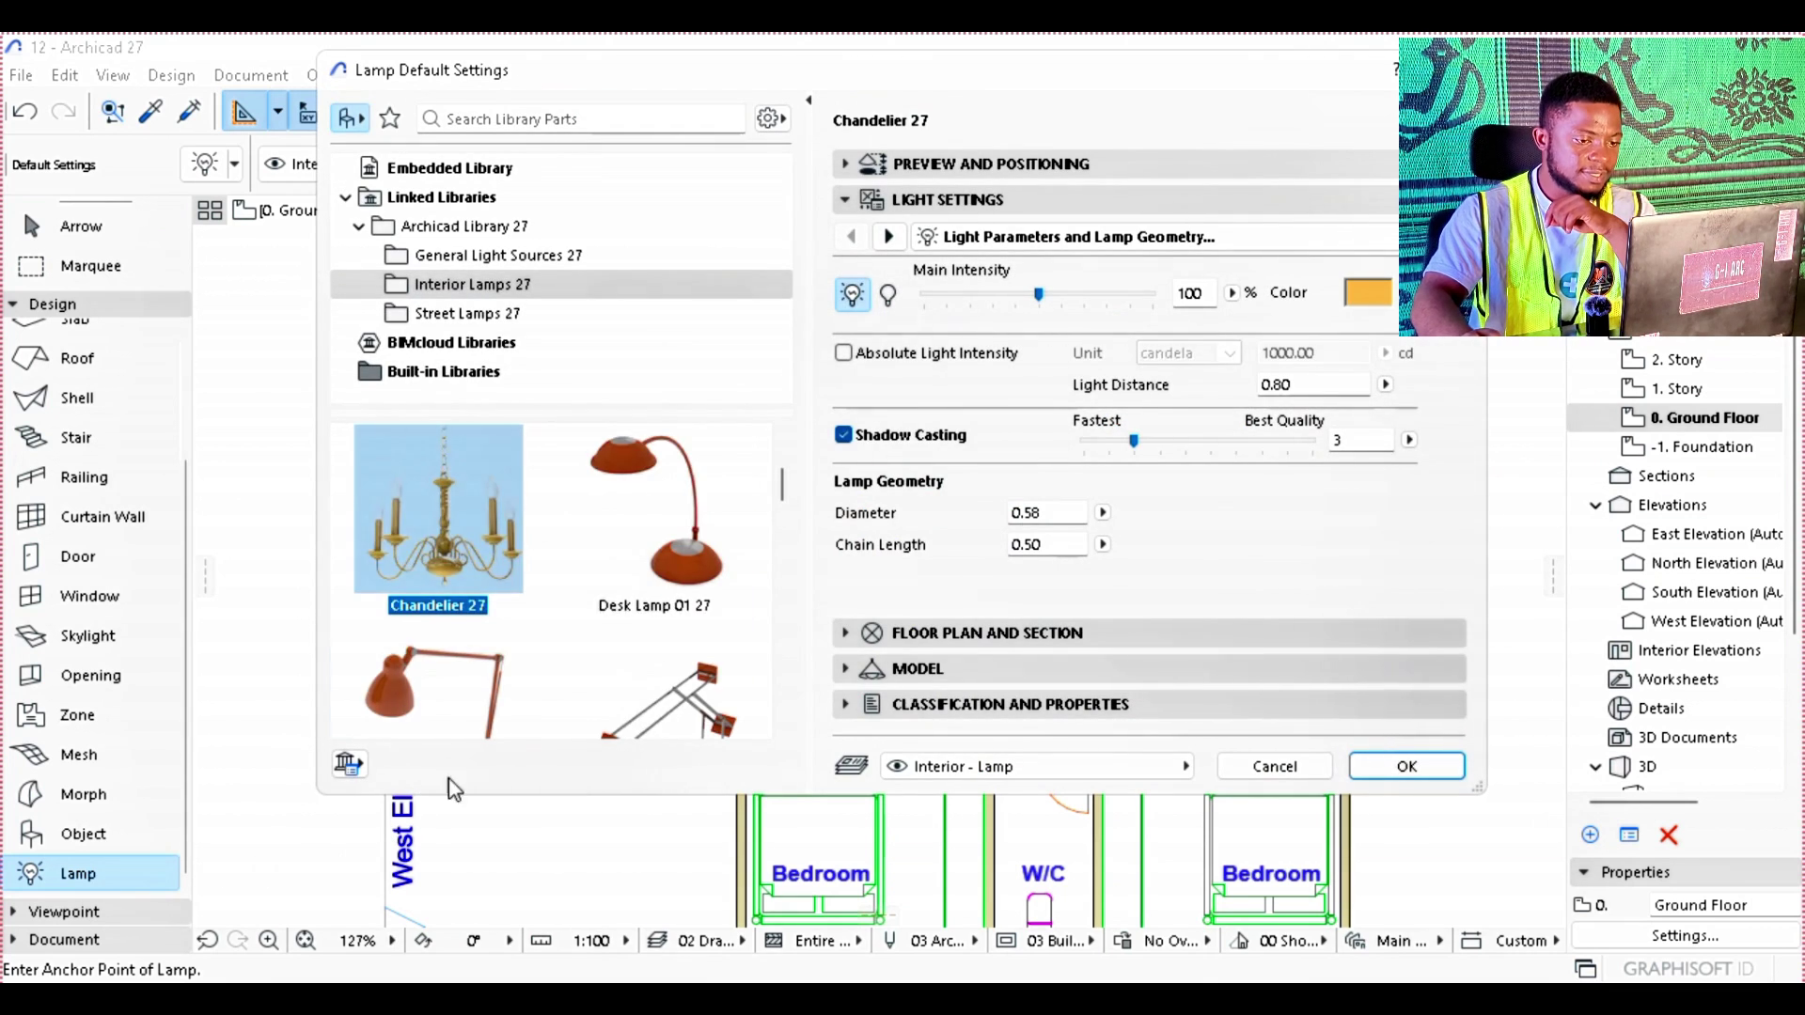
{"action": "scroll", "coordinate": [628, 609], "scroll_direction": "up", "scroll_amount": 1}
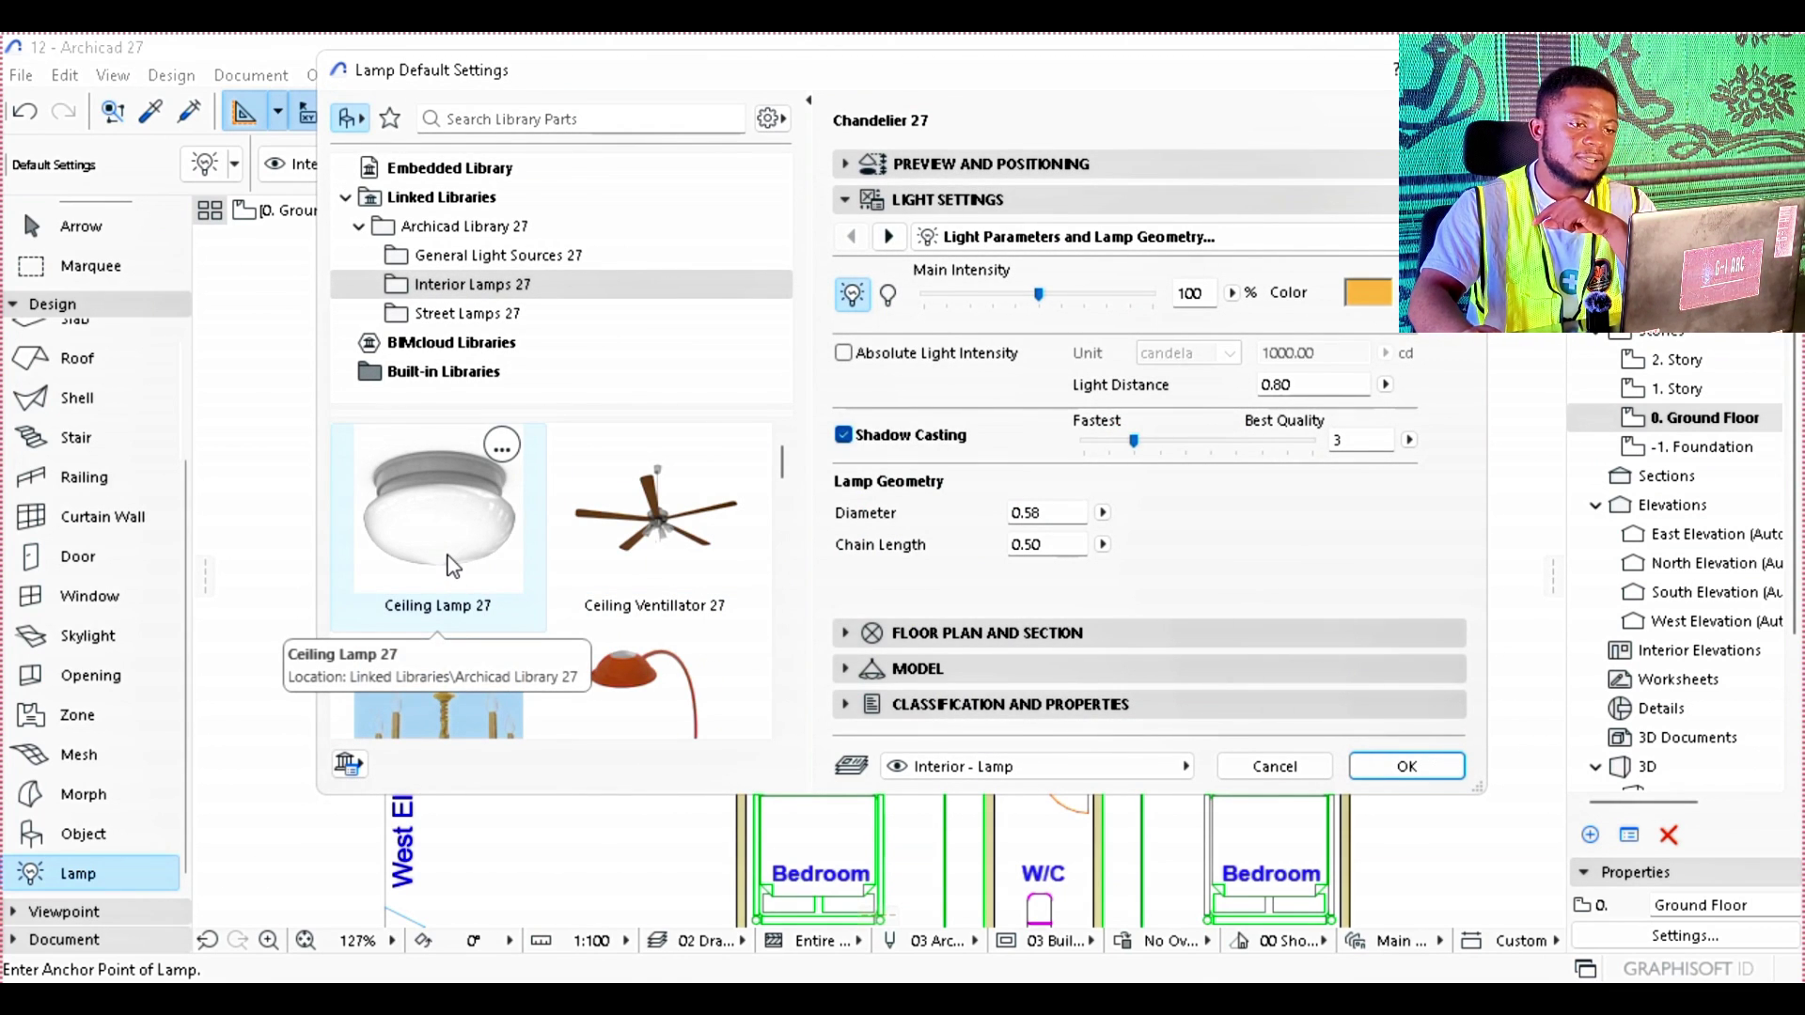
{"action": "left_click", "coordinate": [451, 564]}
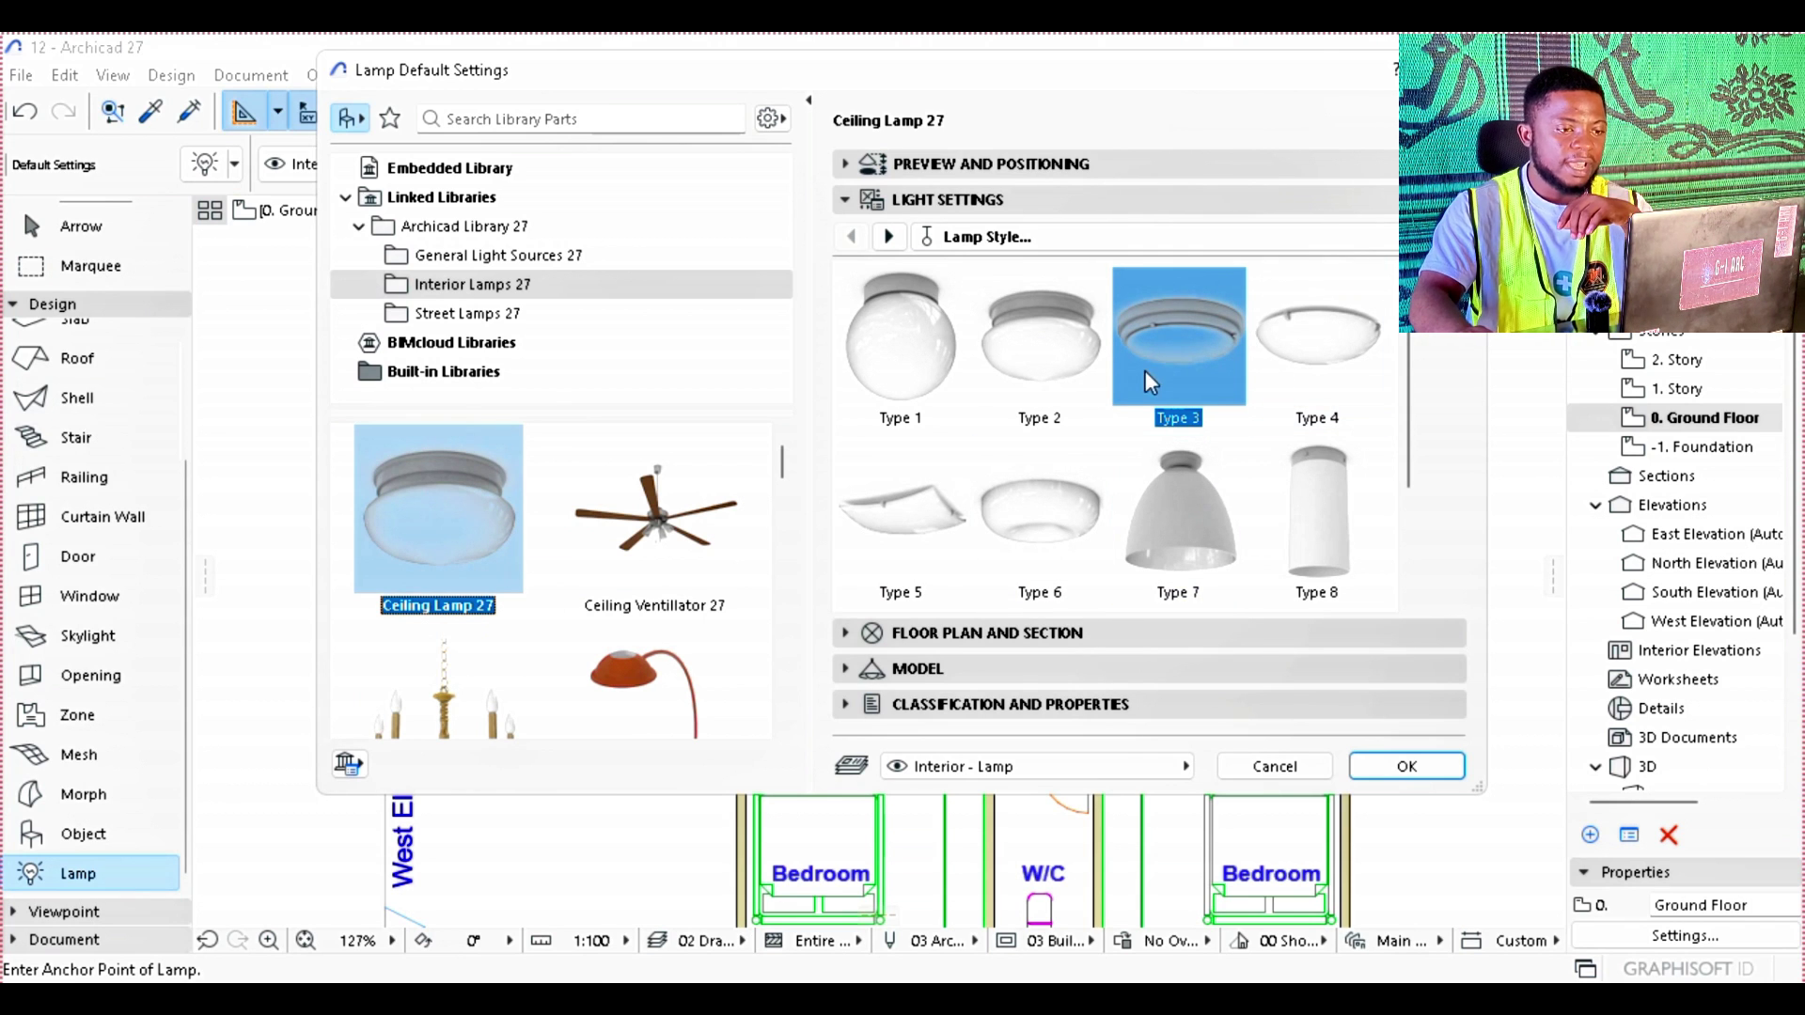
{"action": "scroll", "coordinate": [1232, 402], "scroll_direction": "down", "scroll_amount": 1}
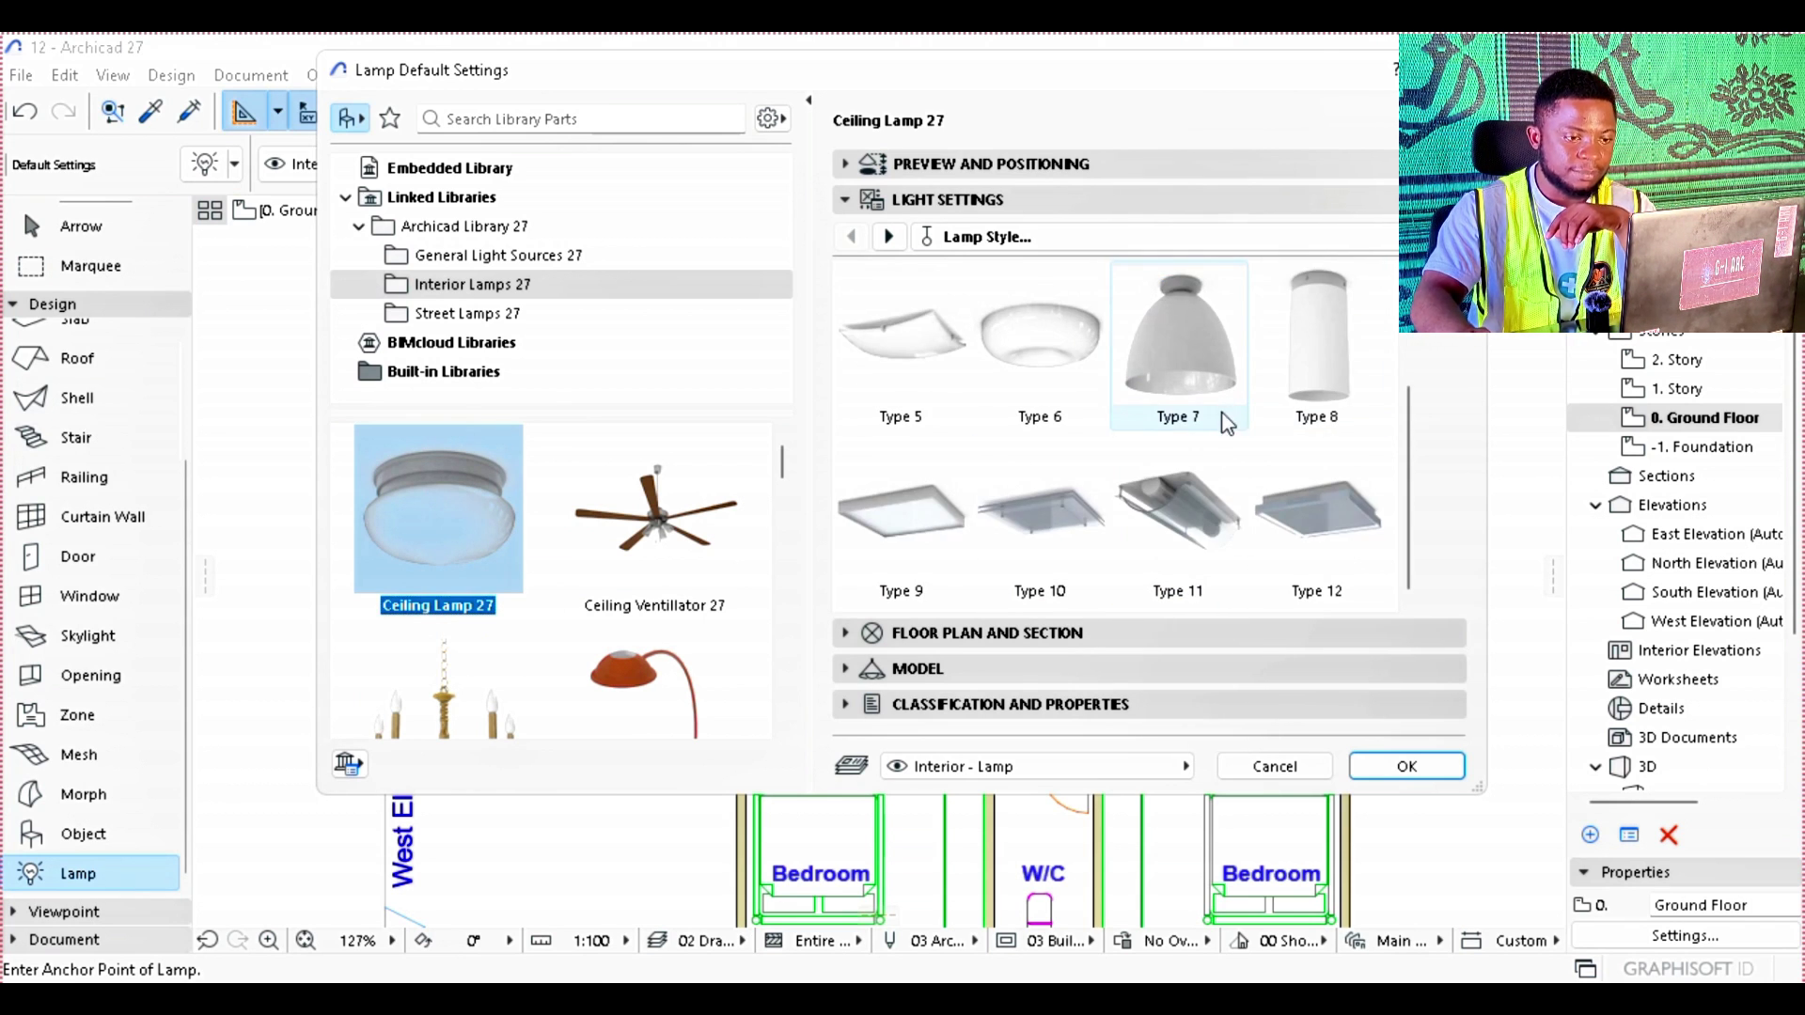
{"action": "left_click", "coordinate": [1407, 766]}
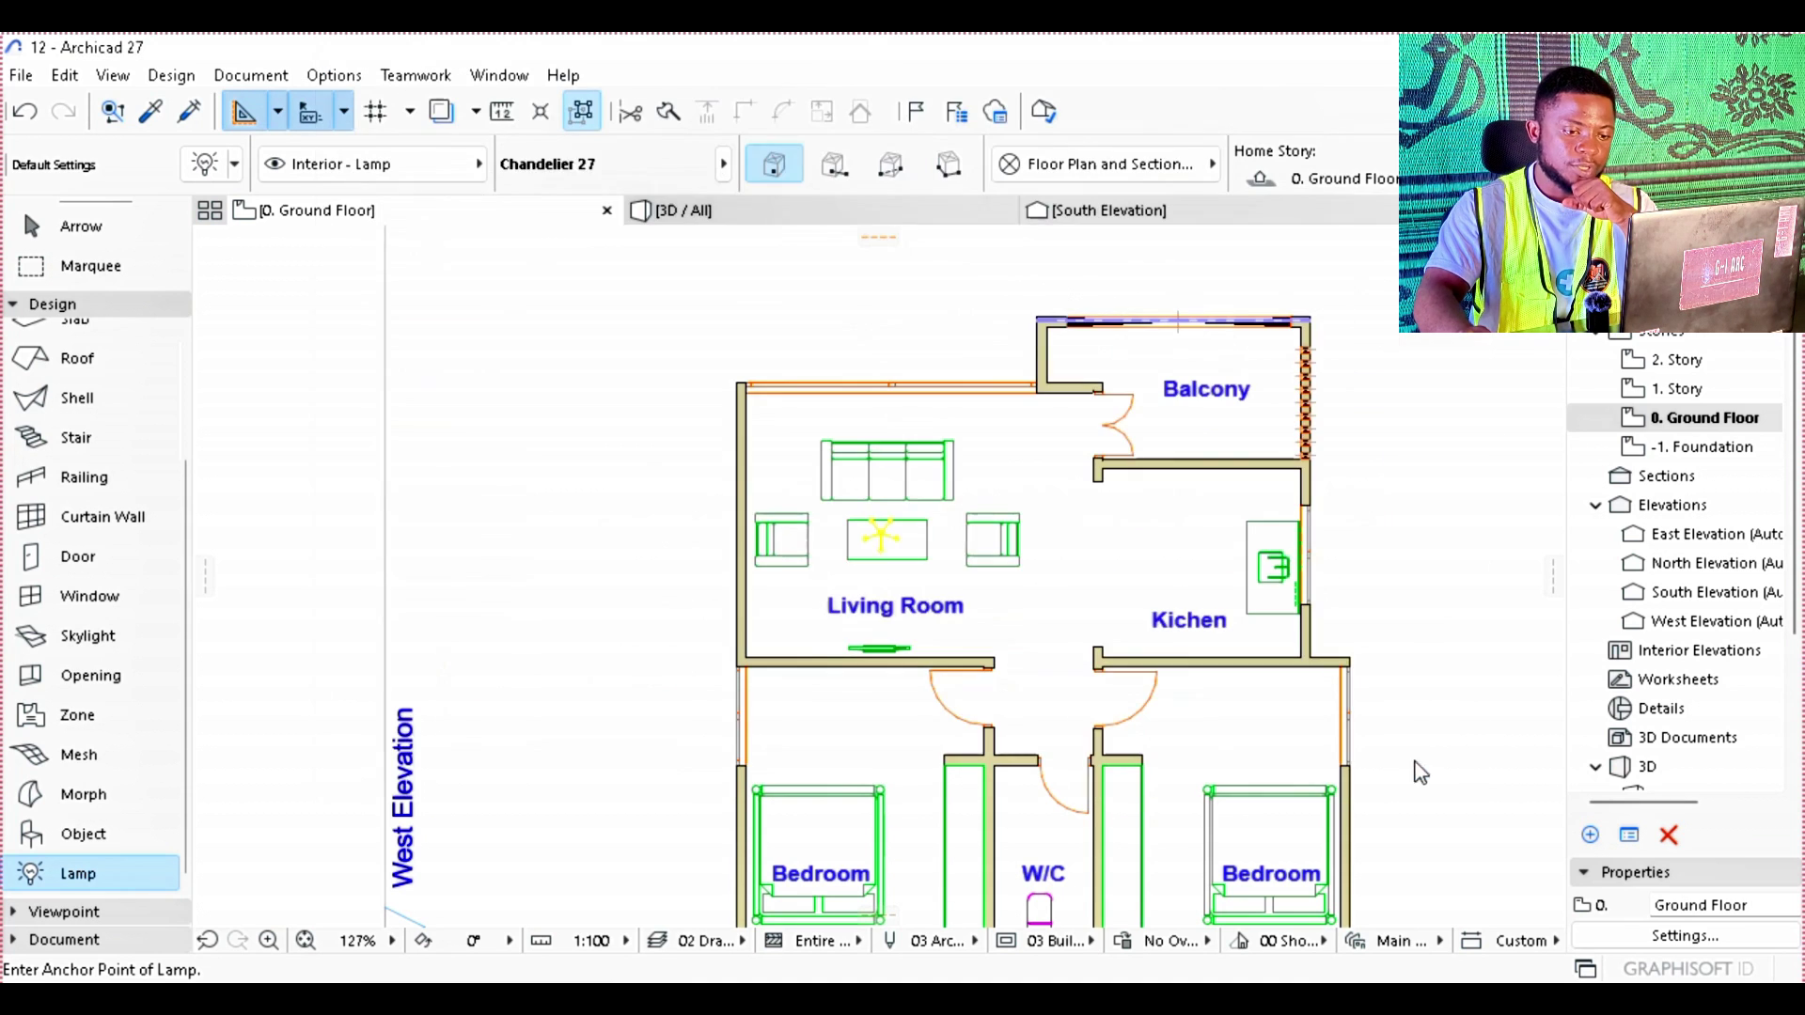
Step: Place ceiling lamps in both bedrooms, the kitchen and the W/C
{"action": "scroll", "coordinate": [1255, 851], "scroll_direction": "up", "scroll_amount": 2}
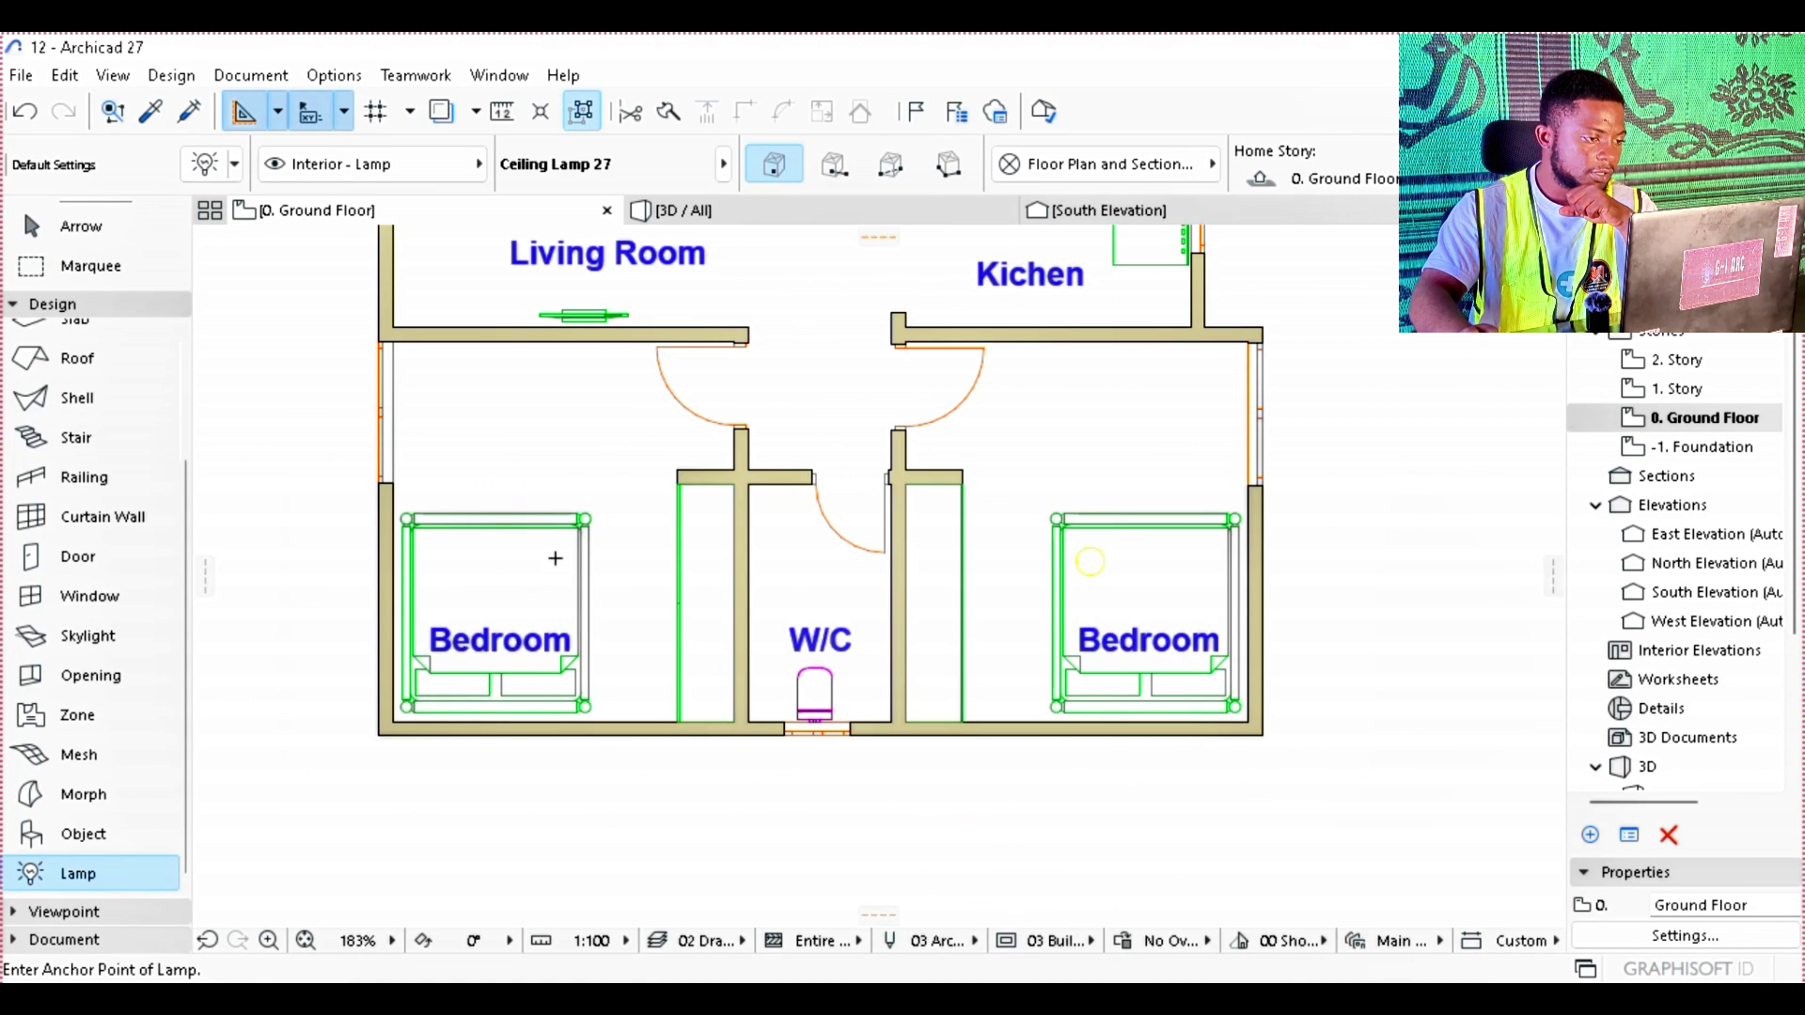
{"action": "scroll", "coordinate": [635, 642], "scroll_direction": "down", "scroll_amount": 2}
{"action": "scroll", "coordinate": [834, 411], "scroll_direction": "down", "scroll_amount": 1}
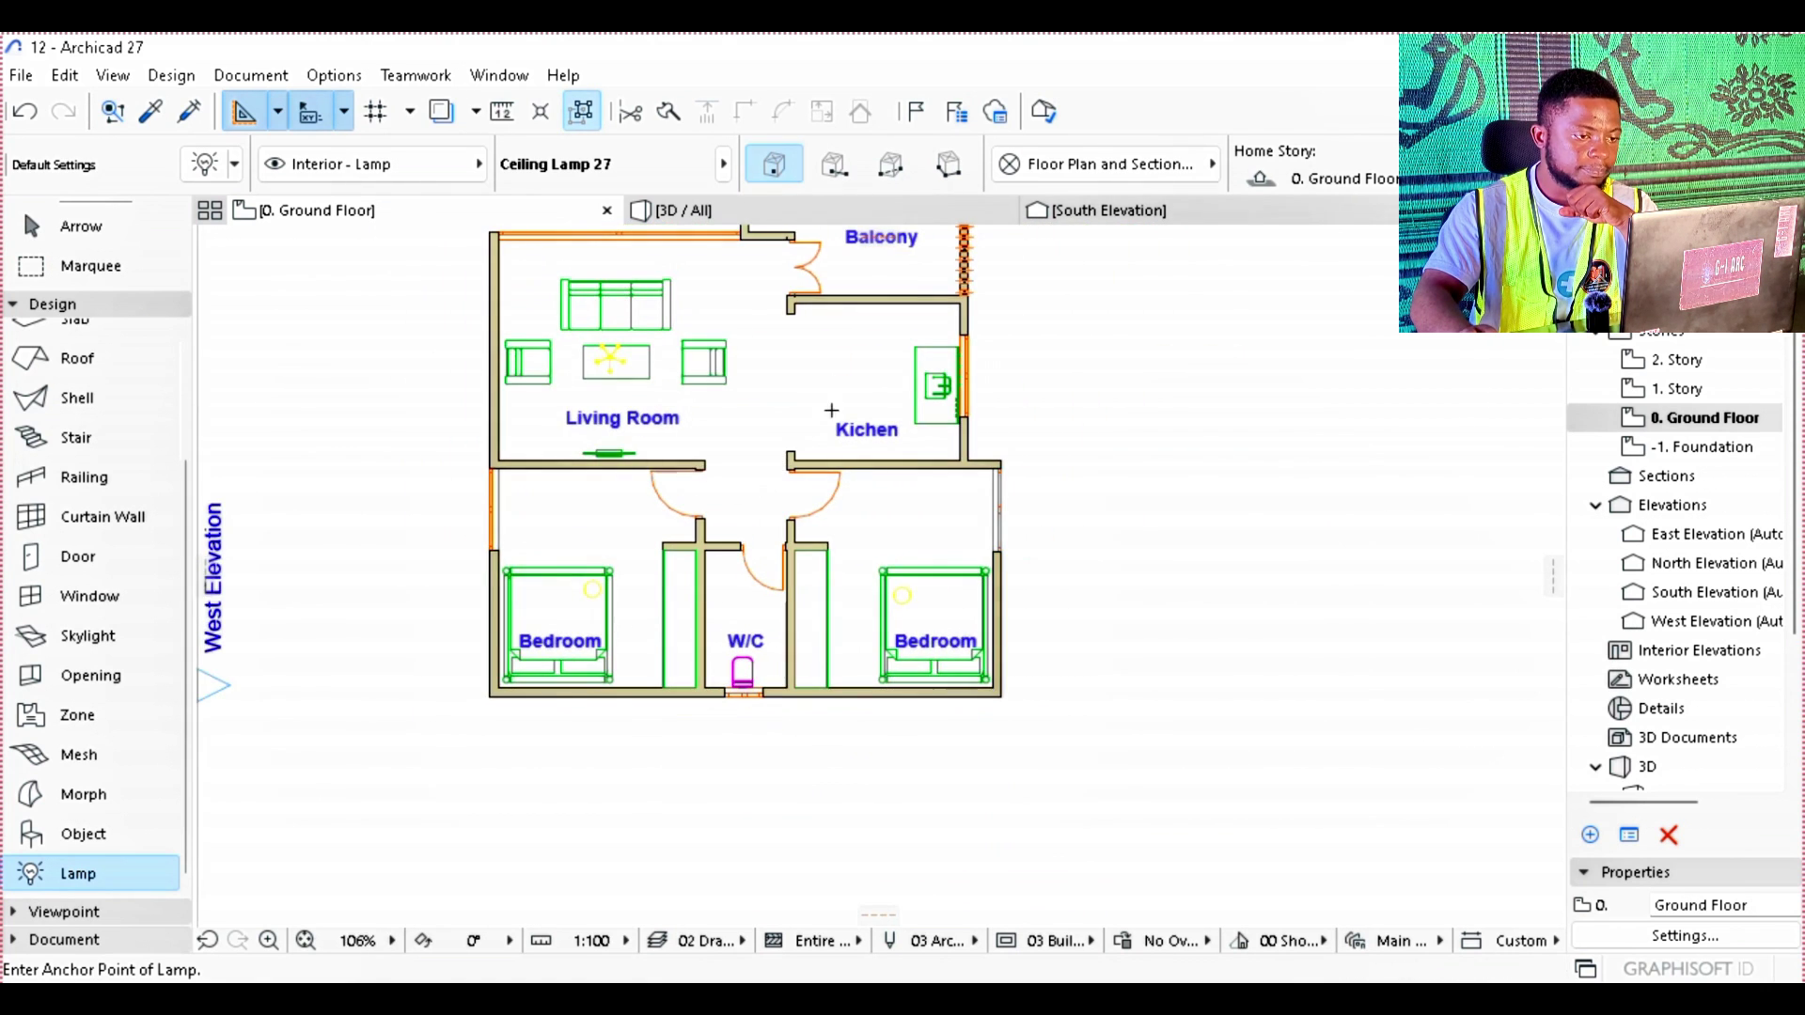
{"action": "scroll", "coordinate": [871, 383], "scroll_direction": "up", "scroll_amount": 1}
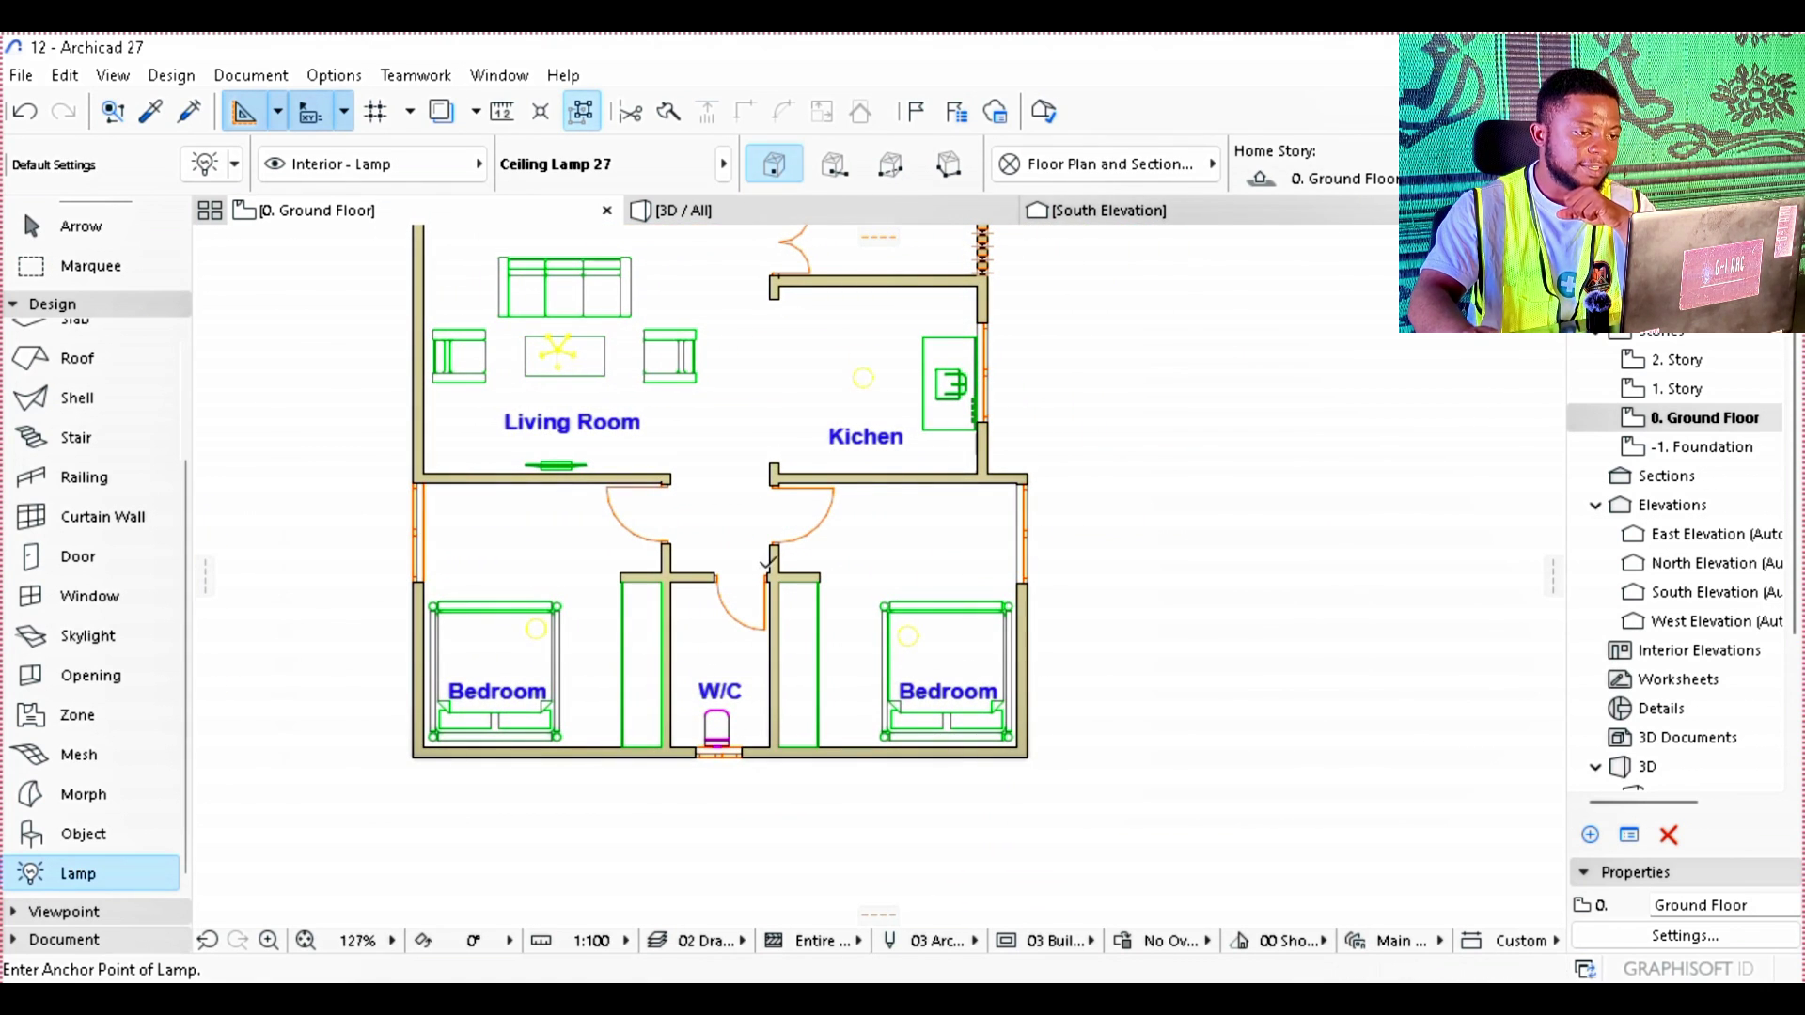
{"action": "scroll", "coordinate": [723, 671], "scroll_direction": "up", "scroll_amount": 3}
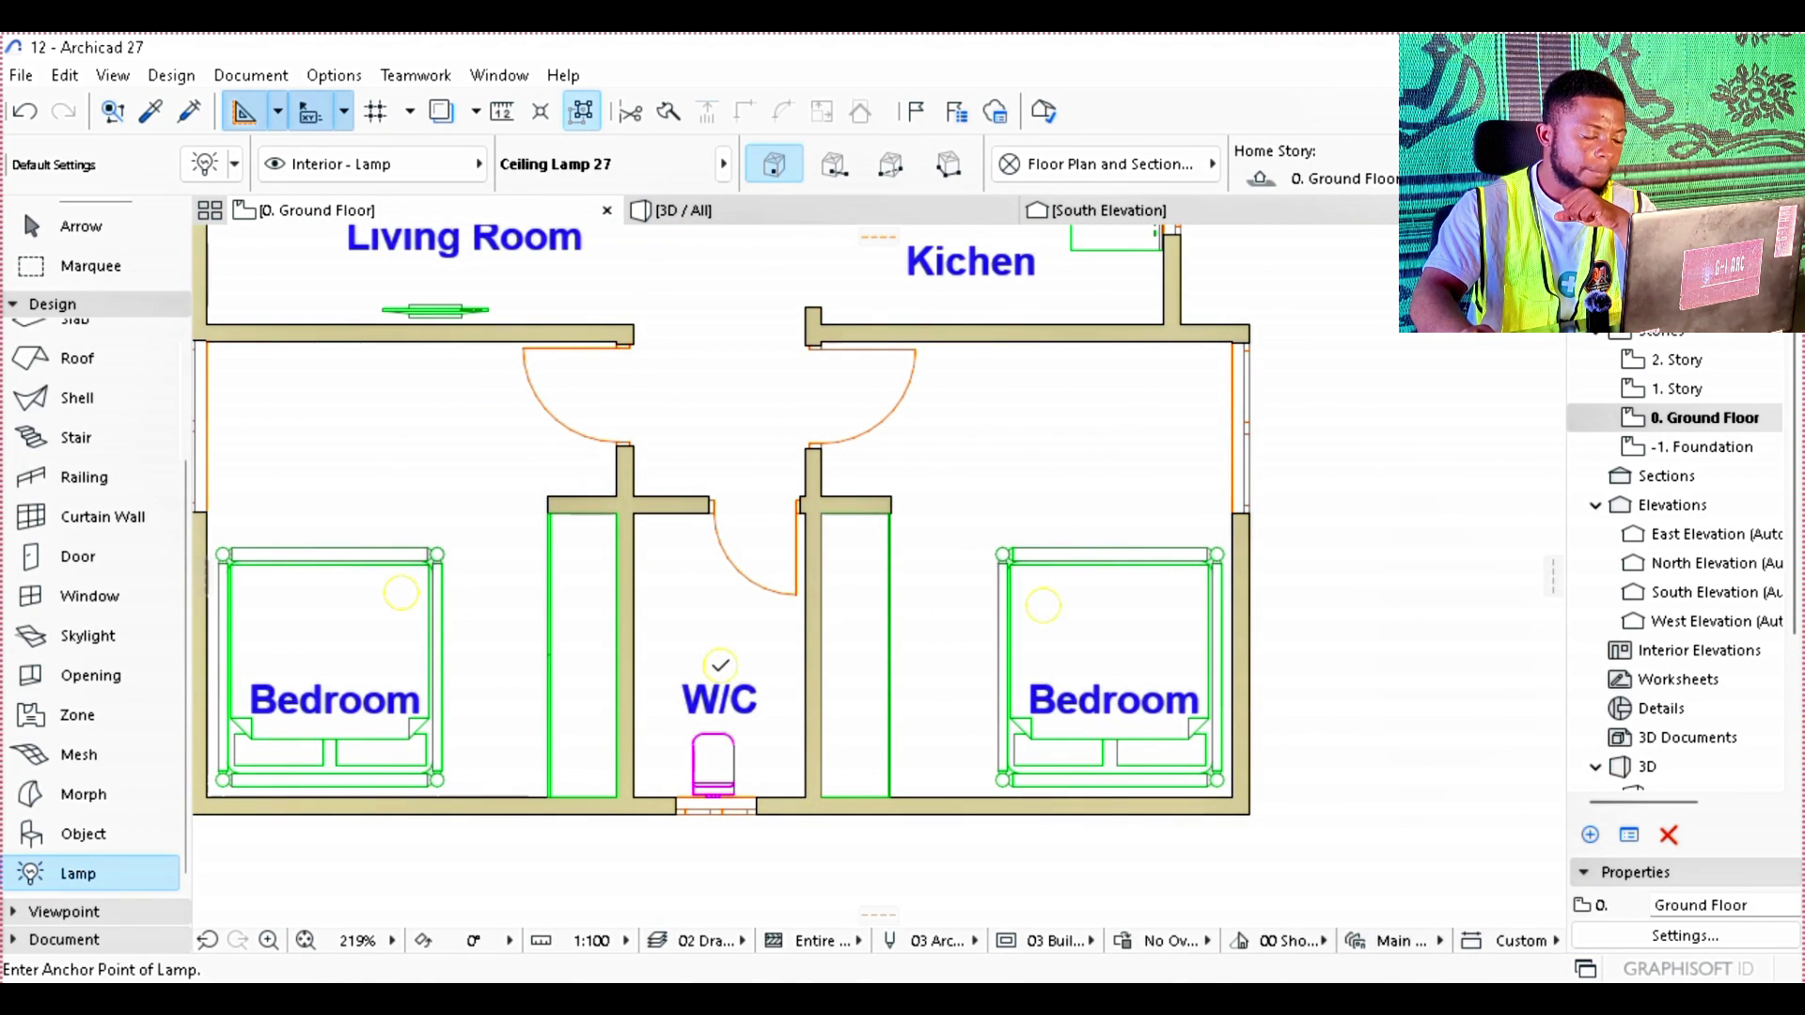
{"action": "scroll", "coordinate": [720, 665], "scroll_direction": "down", "scroll_amount": 3}
{"action": "scroll", "coordinate": [724, 604], "scroll_direction": "down", "scroll_amount": 1}
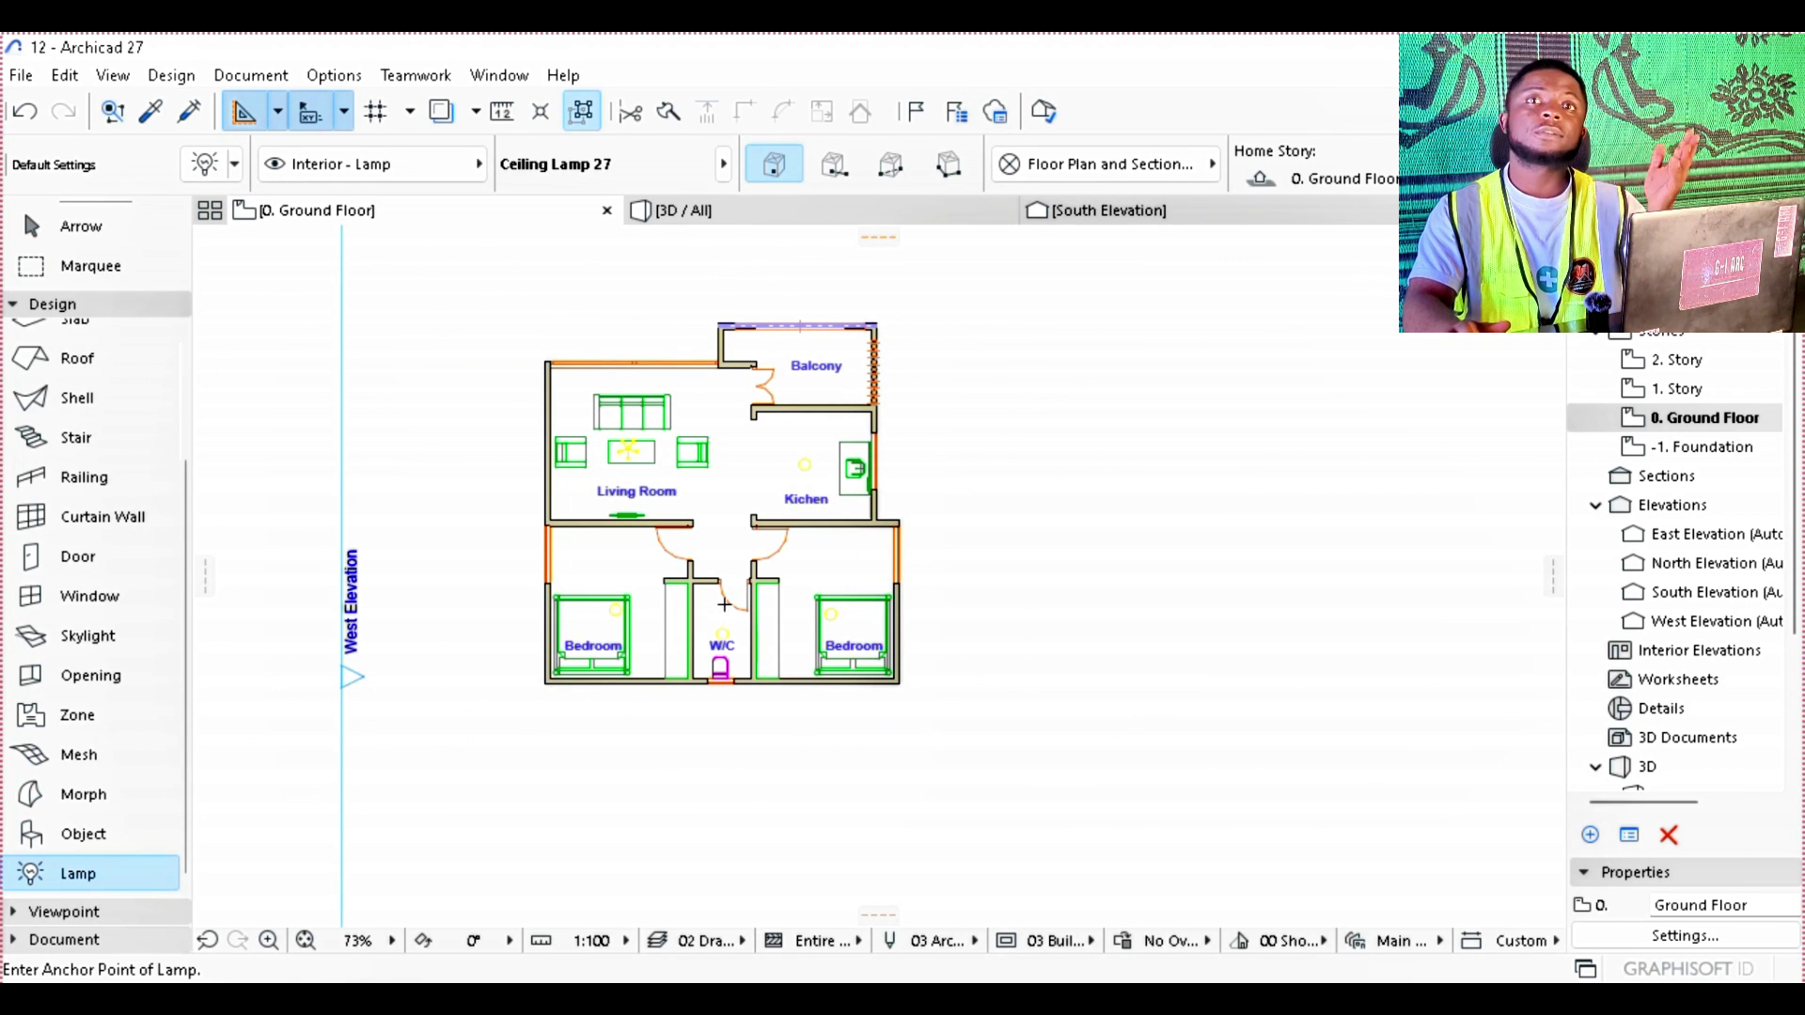
Step: Set the default lamp to Pendant Lamp 27 from the Interior Lamps 27 library
{"action": "double_click", "coordinate": [83, 874]}
{"action": "scroll", "coordinate": [587, 628], "scroll_direction": "down", "scroll_amount": 3}
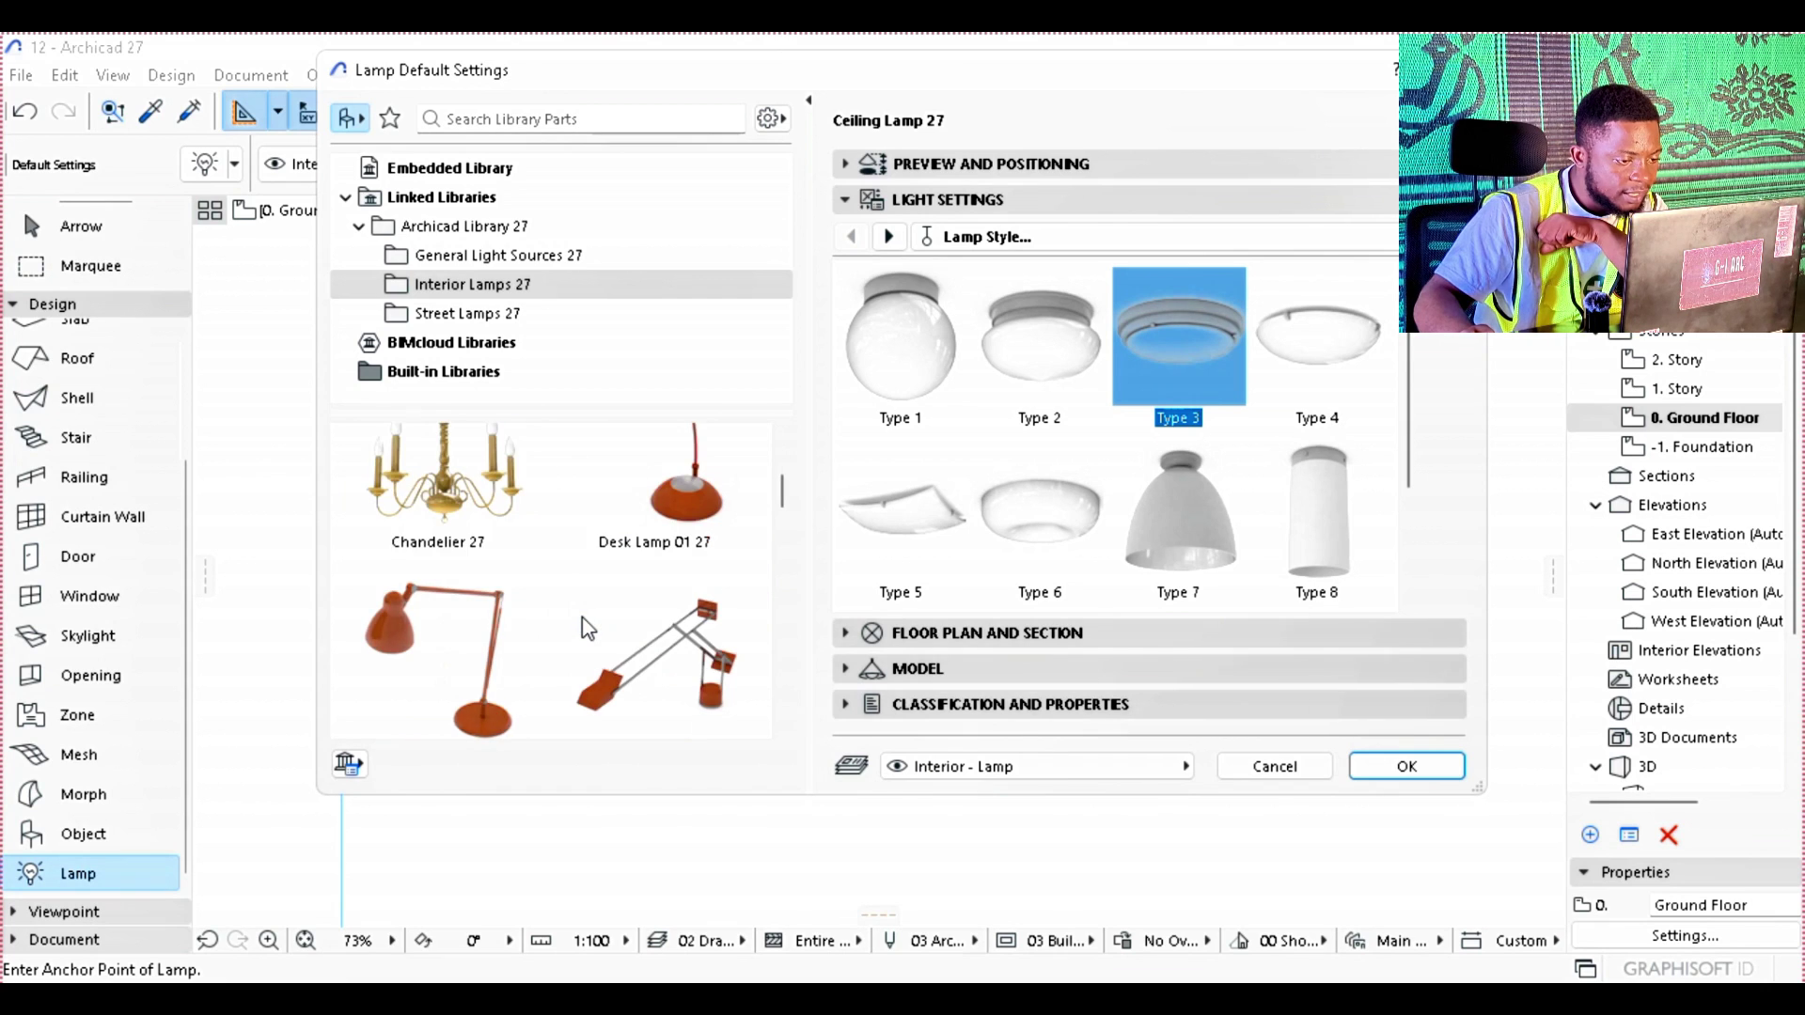
{"action": "scroll", "coordinate": [588, 628], "scroll_direction": "down", "scroll_amount": 4}
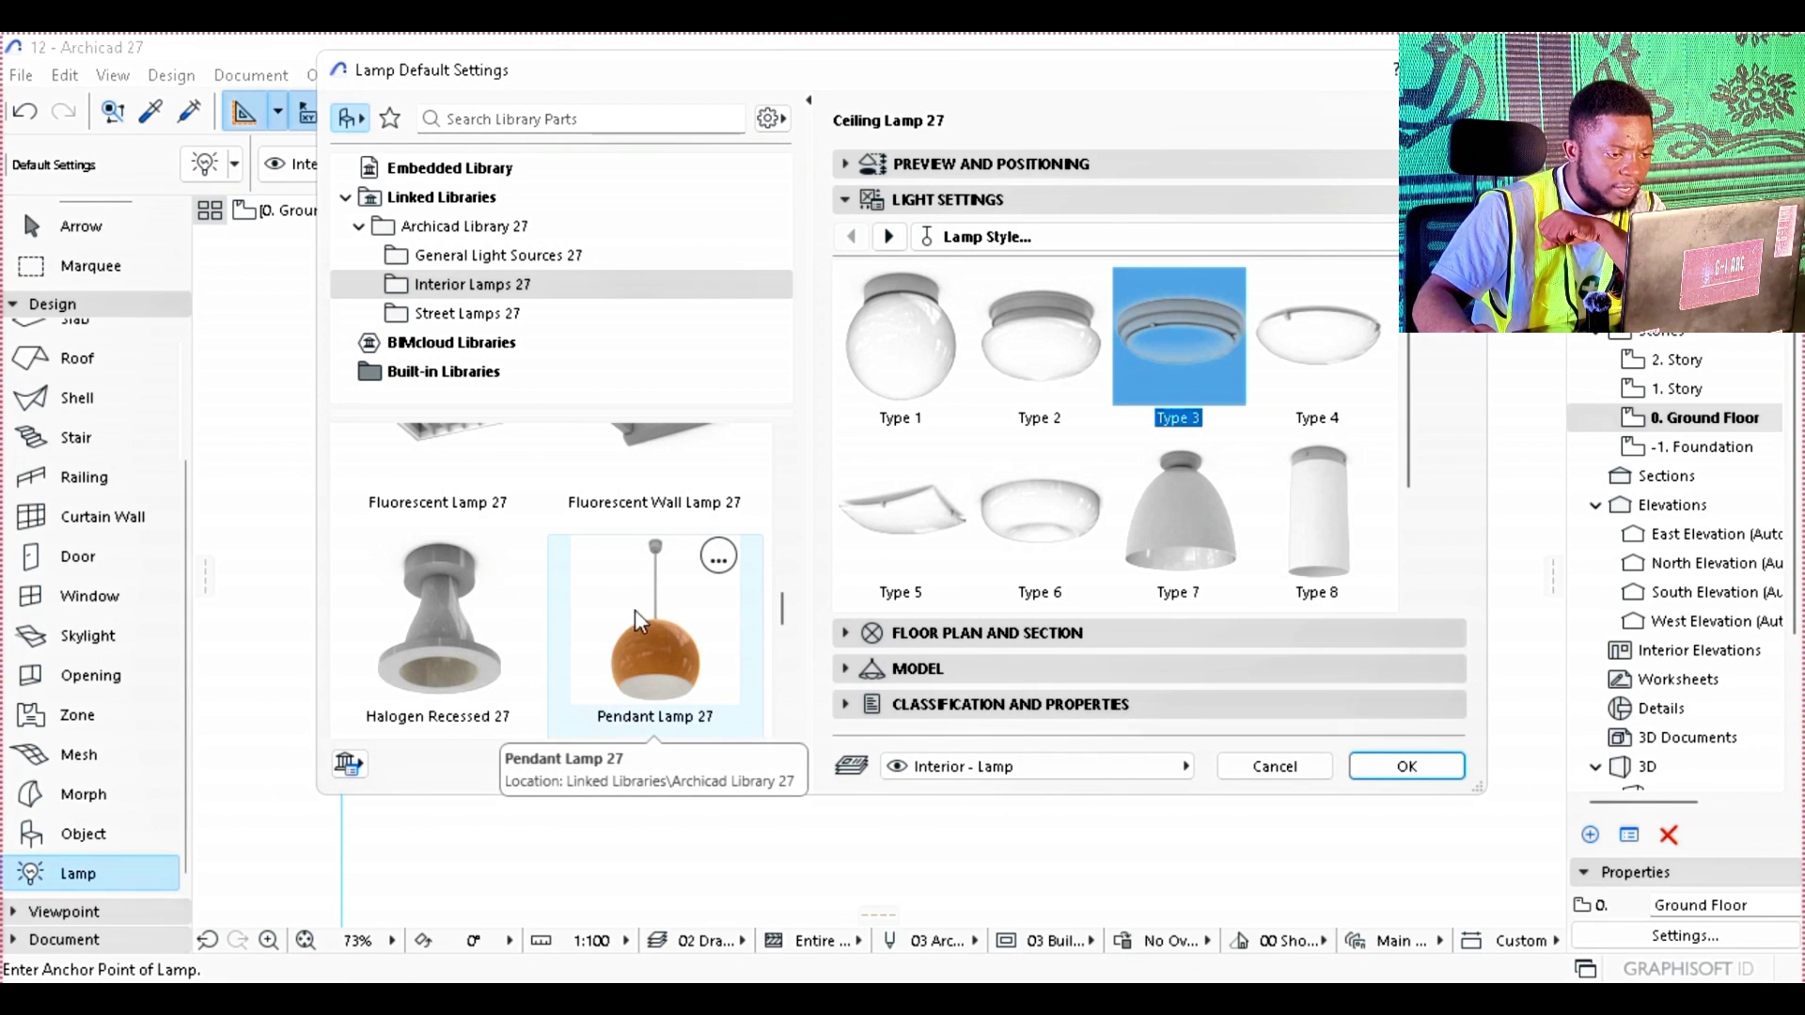
{"action": "scroll", "coordinate": [651, 632], "scroll_direction": "down", "scroll_amount": 2}
{"action": "scroll", "coordinate": [668, 545], "scroll_direction": "up", "scroll_amount": 2}
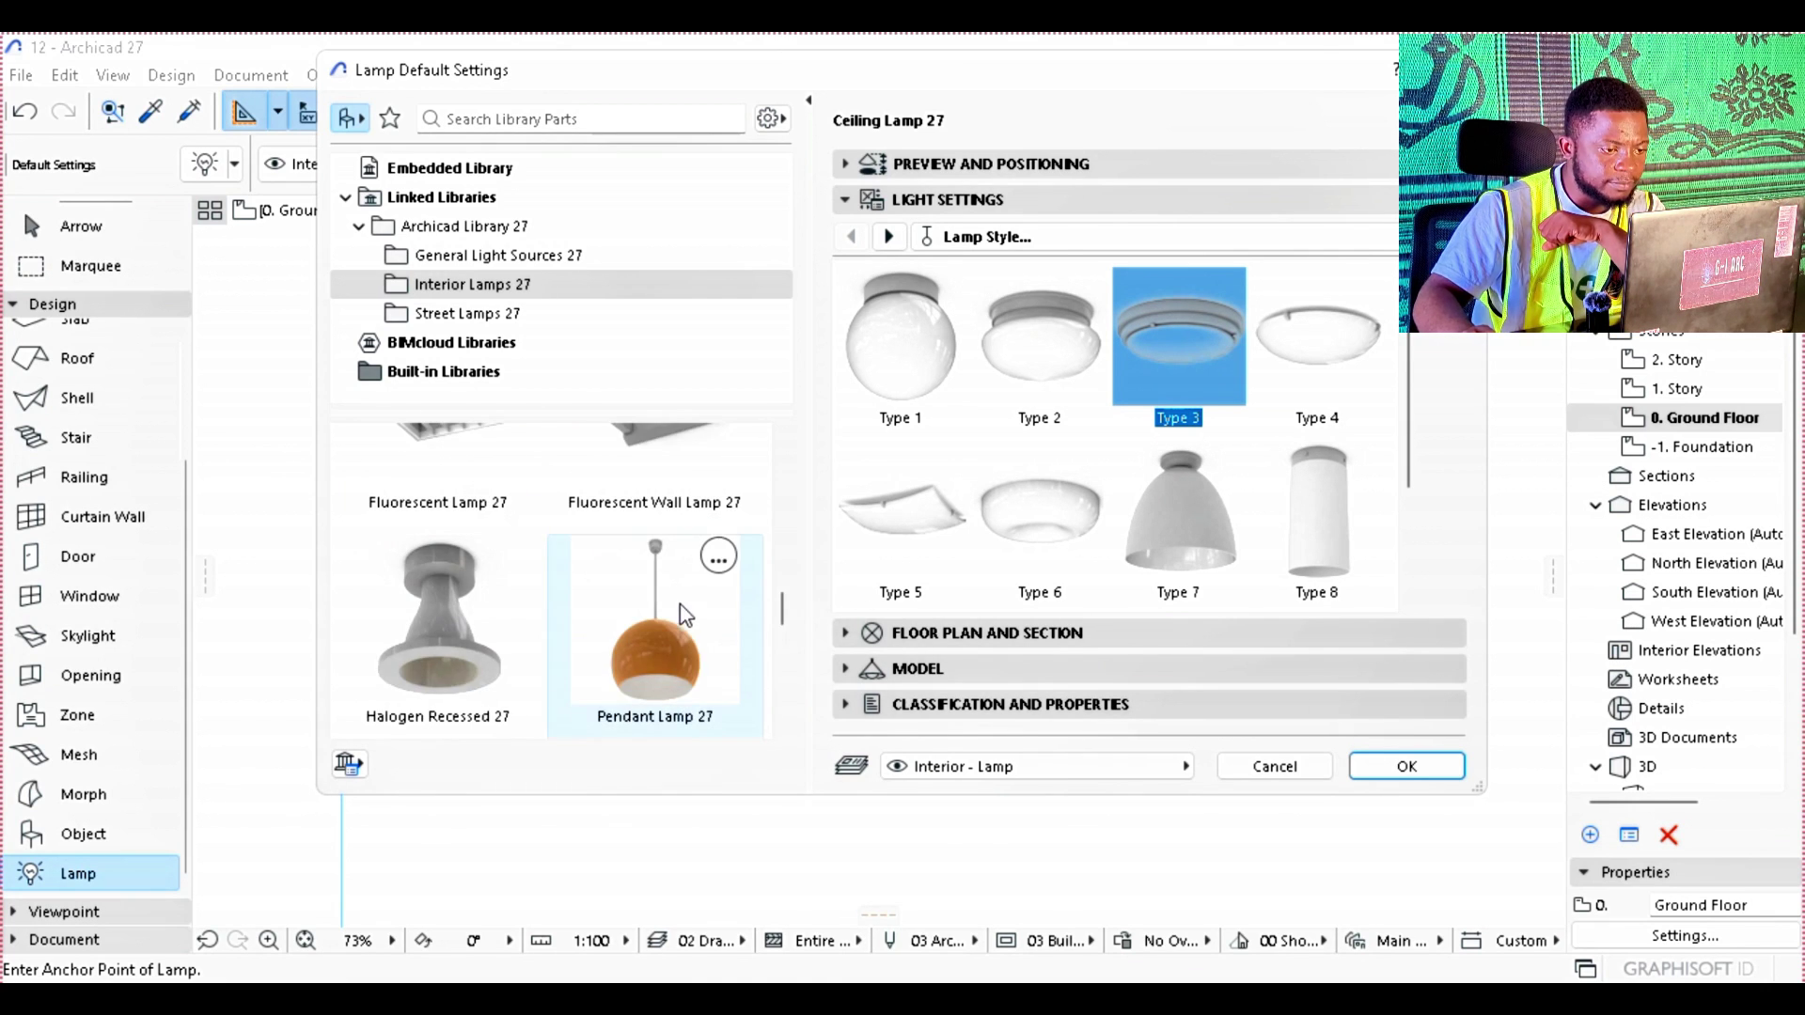
{"action": "left_click", "coordinate": [678, 611]}
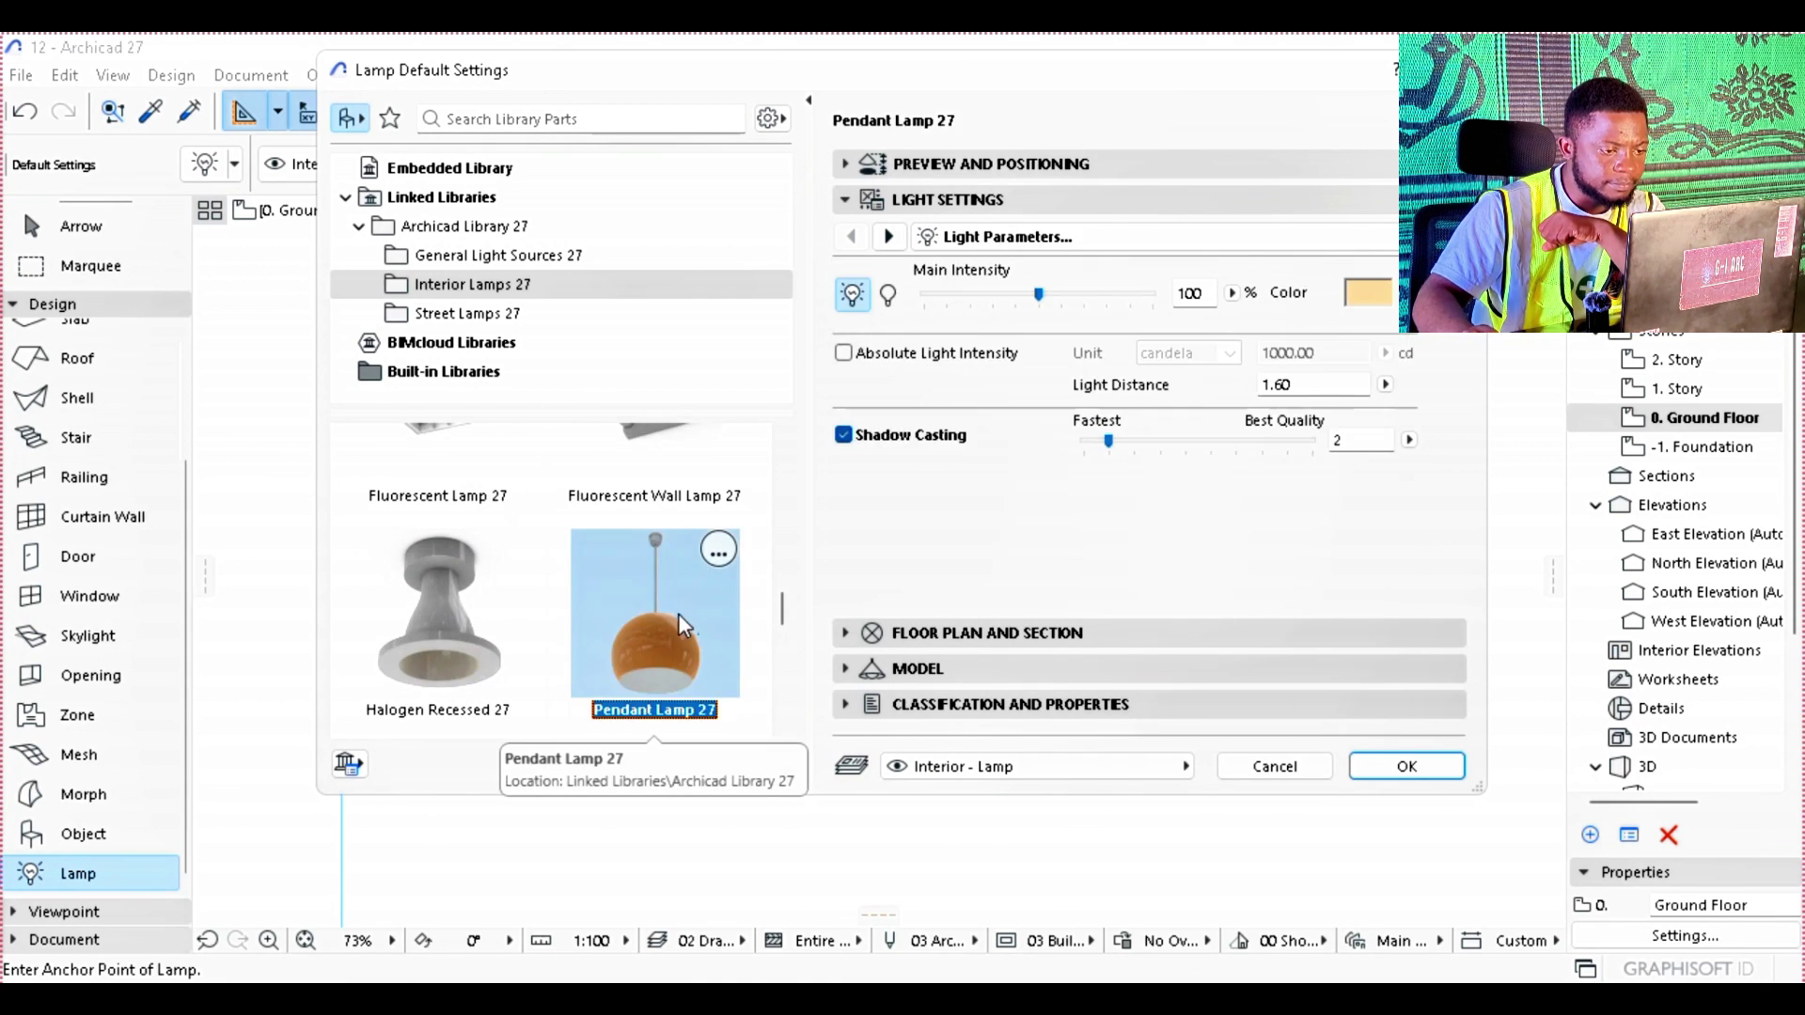
{"action": "left_click", "coordinate": [1409, 767]}
Step: Place the pendant lamp in the middle of the balcony and leave the Lamp tool
{"action": "scroll", "coordinate": [752, 338], "scroll_direction": "up", "scroll_amount": 5}
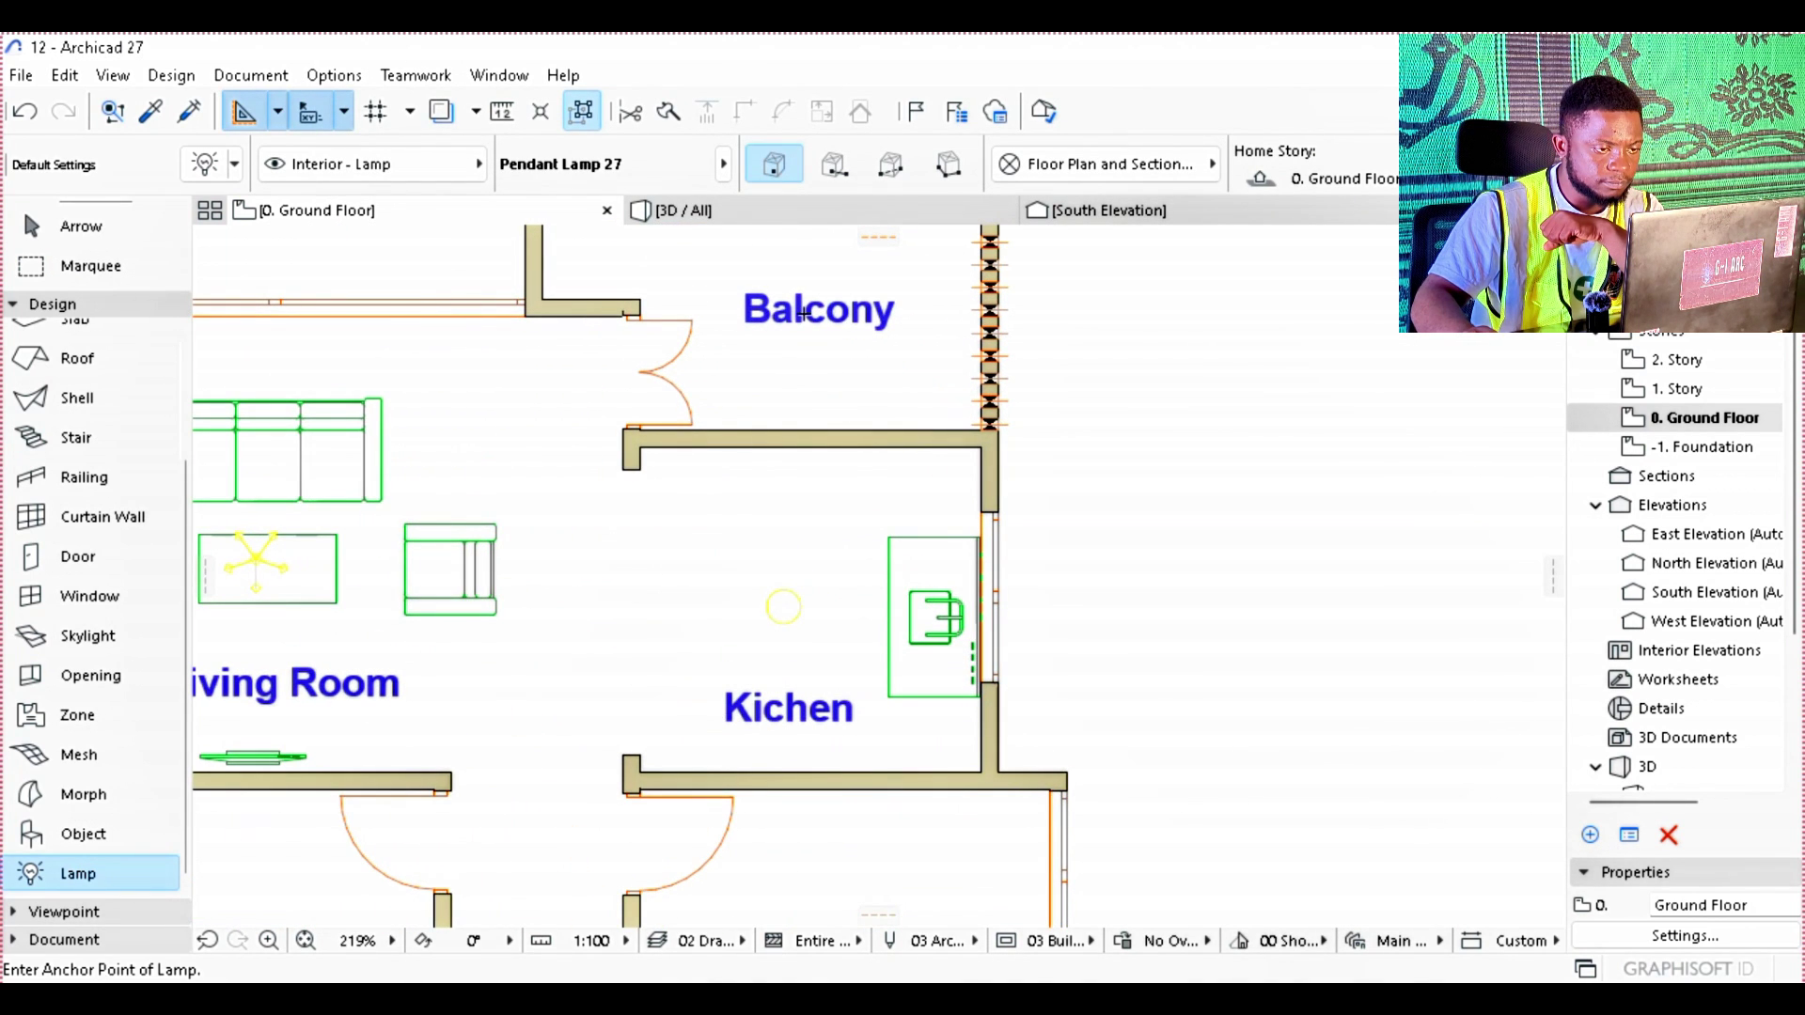
{"action": "key", "text": "Escape"}
{"action": "scroll", "coordinate": [806, 551], "scroll_direction": "down", "scroll_amount": 3}
{"action": "scroll", "coordinate": [795, 611], "scroll_direction": "up", "scroll_amount": 1}
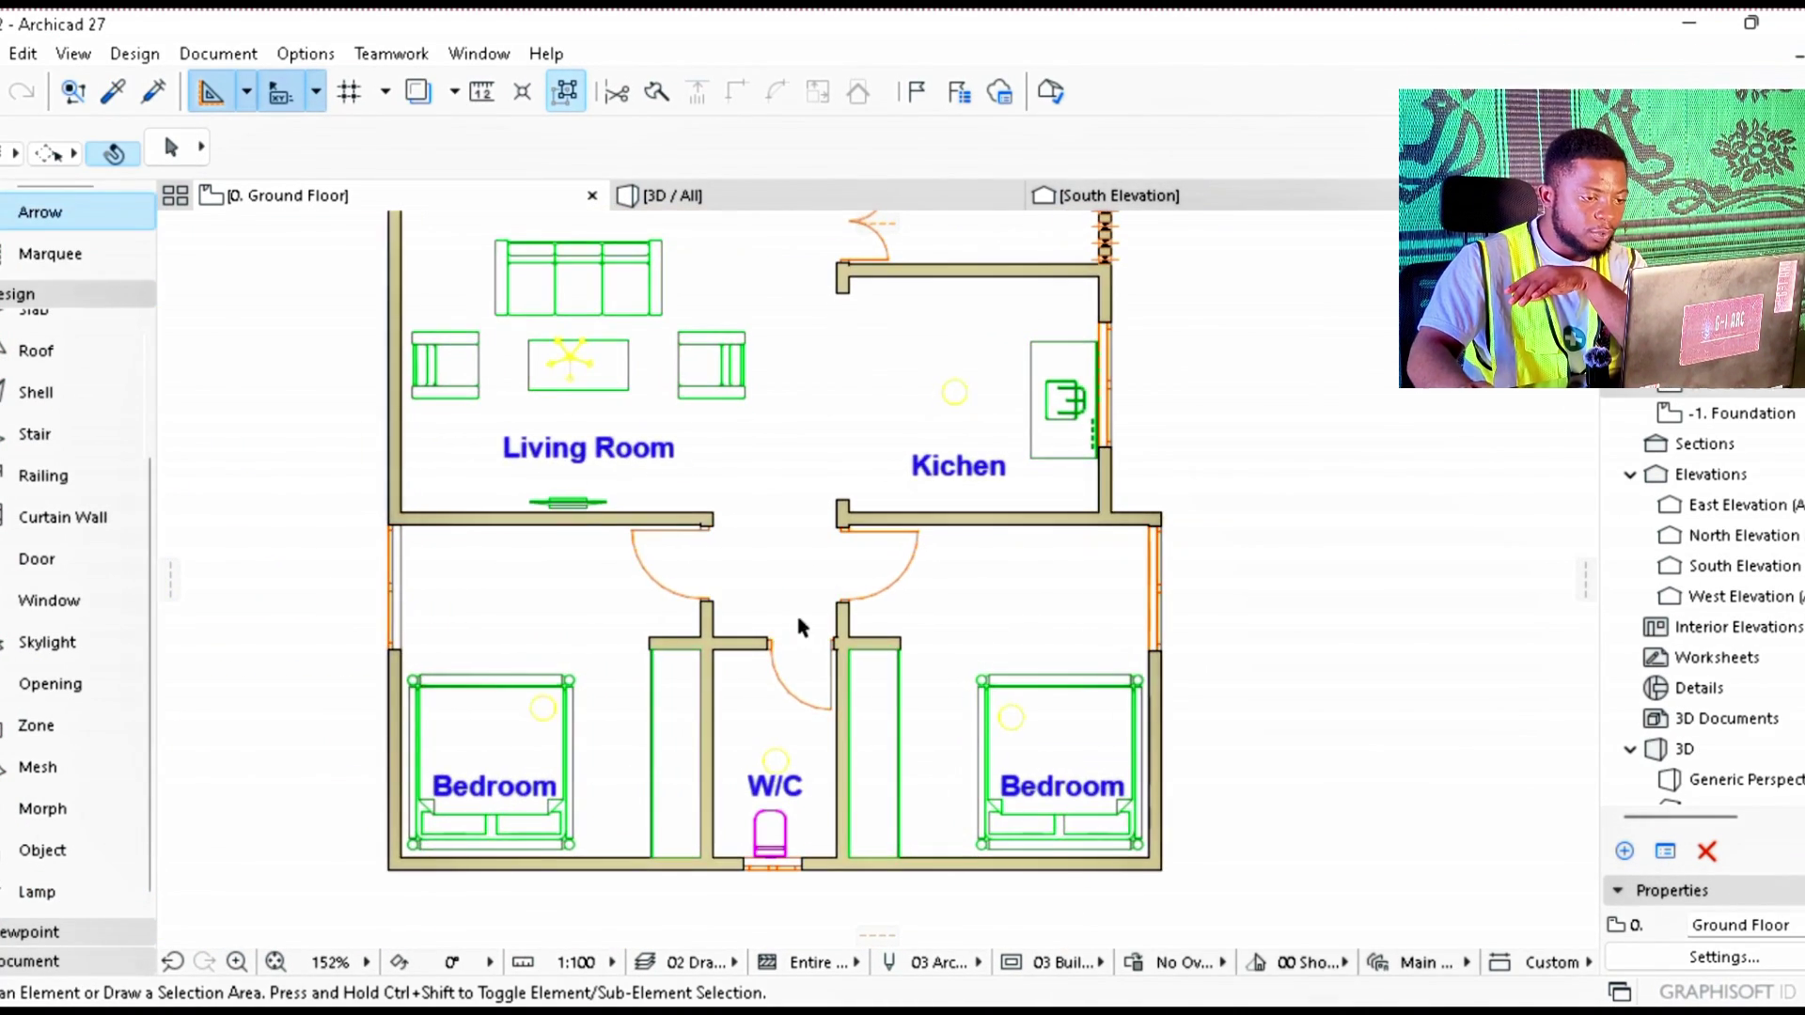
{"action": "middle_click_drag", "start_coordinate": [769, 549], "coordinate": [711, 519]}
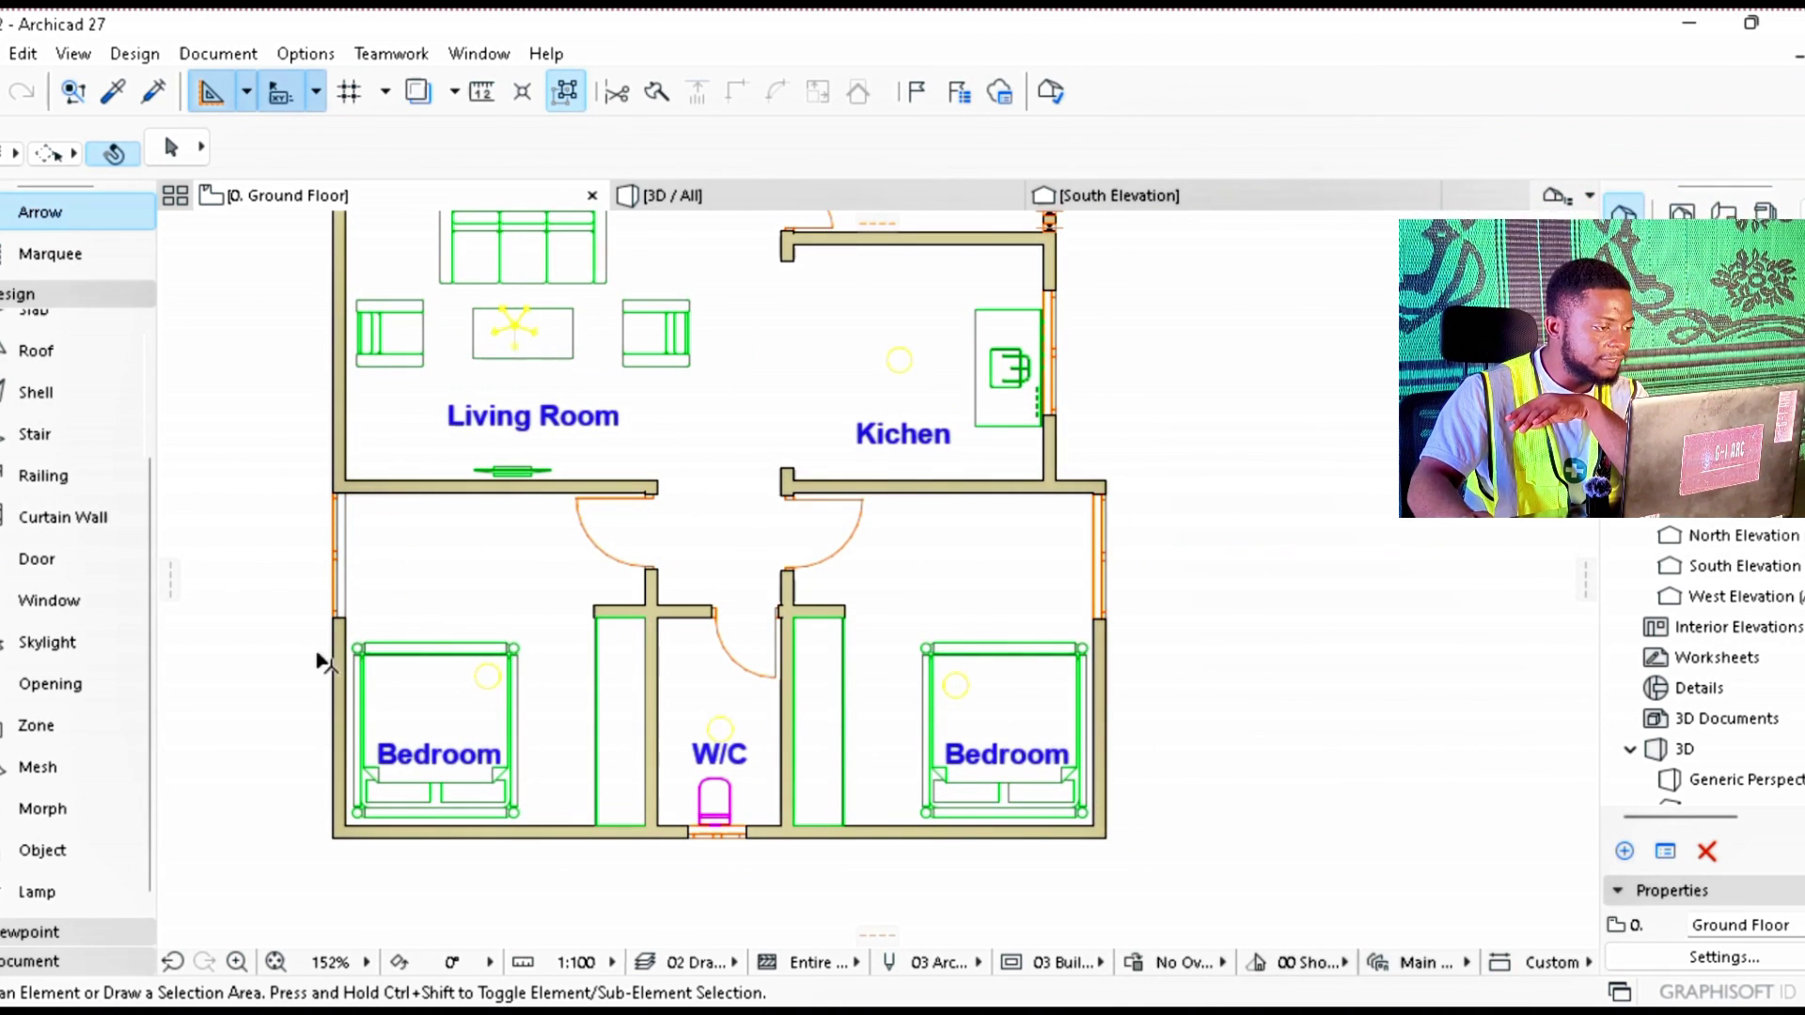
Step: Set the default lamp to Recessed Spot 27 and place one in the hallway between the two bedroom doors
{"action": "left_click", "coordinate": [47, 889]}
{"action": "double_click", "coordinate": [47, 887]}
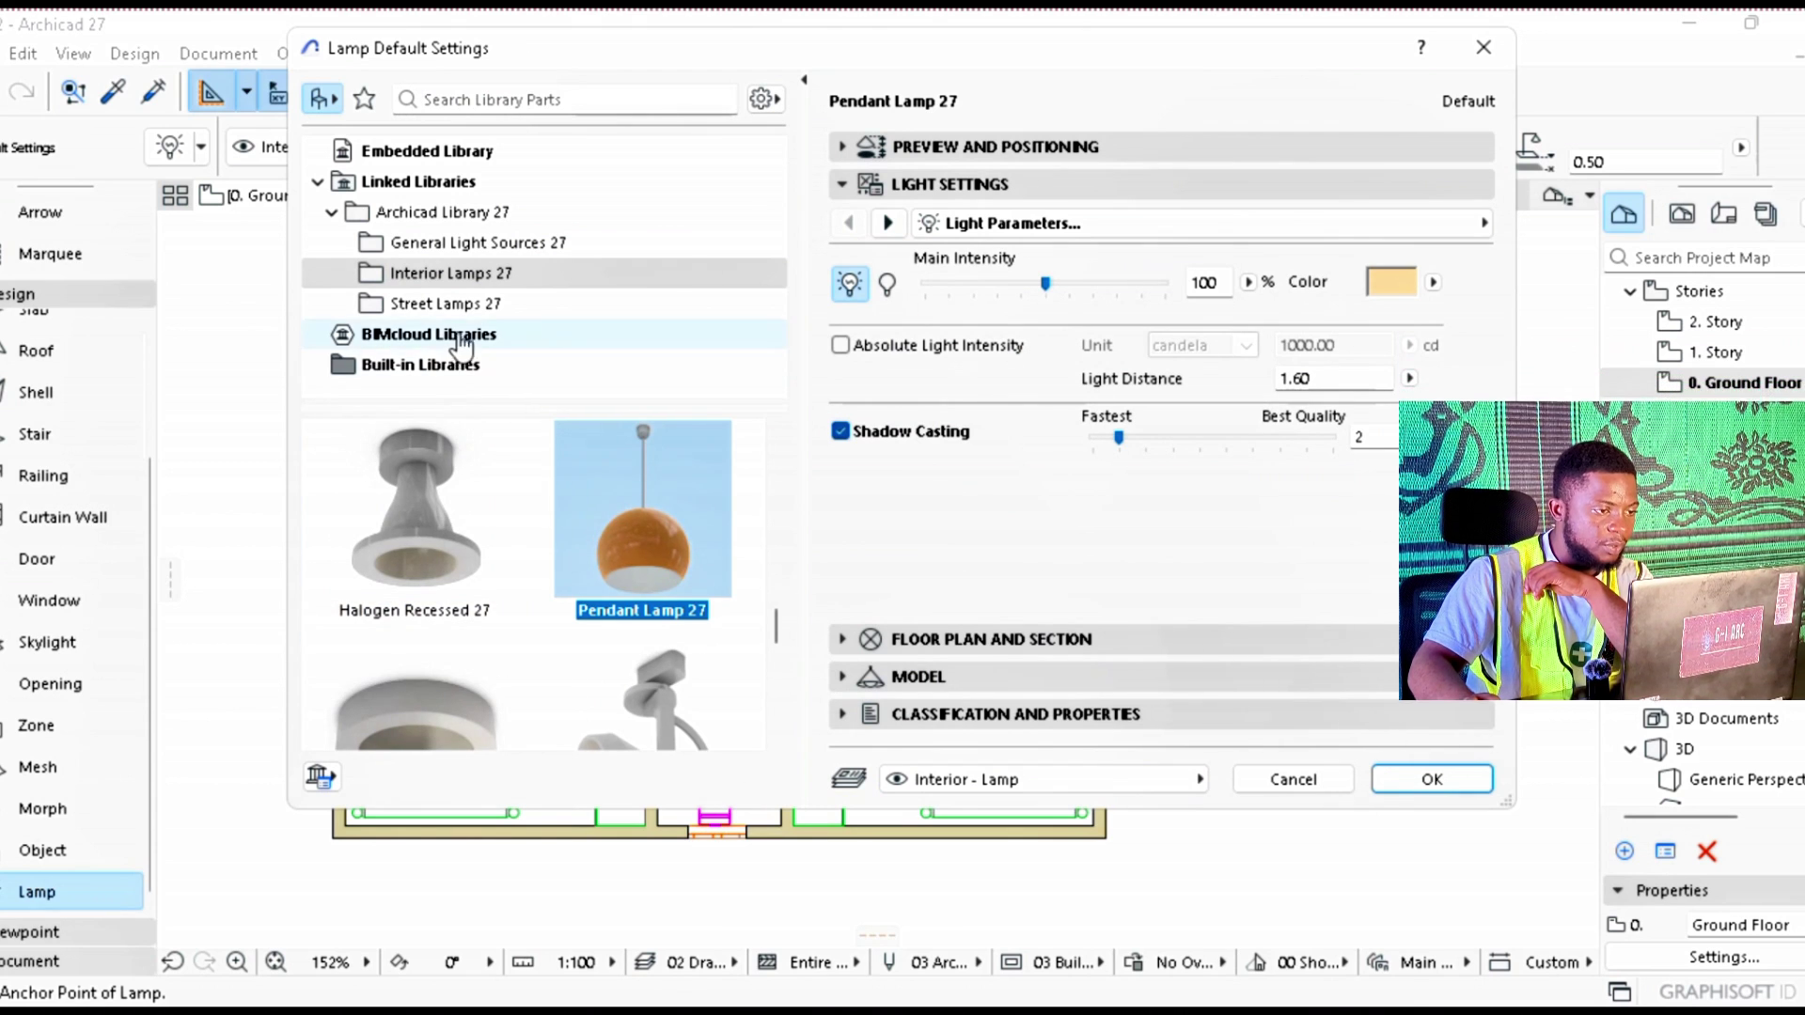
{"action": "scroll", "coordinate": [596, 593], "scroll_direction": "down", "scroll_amount": 5}
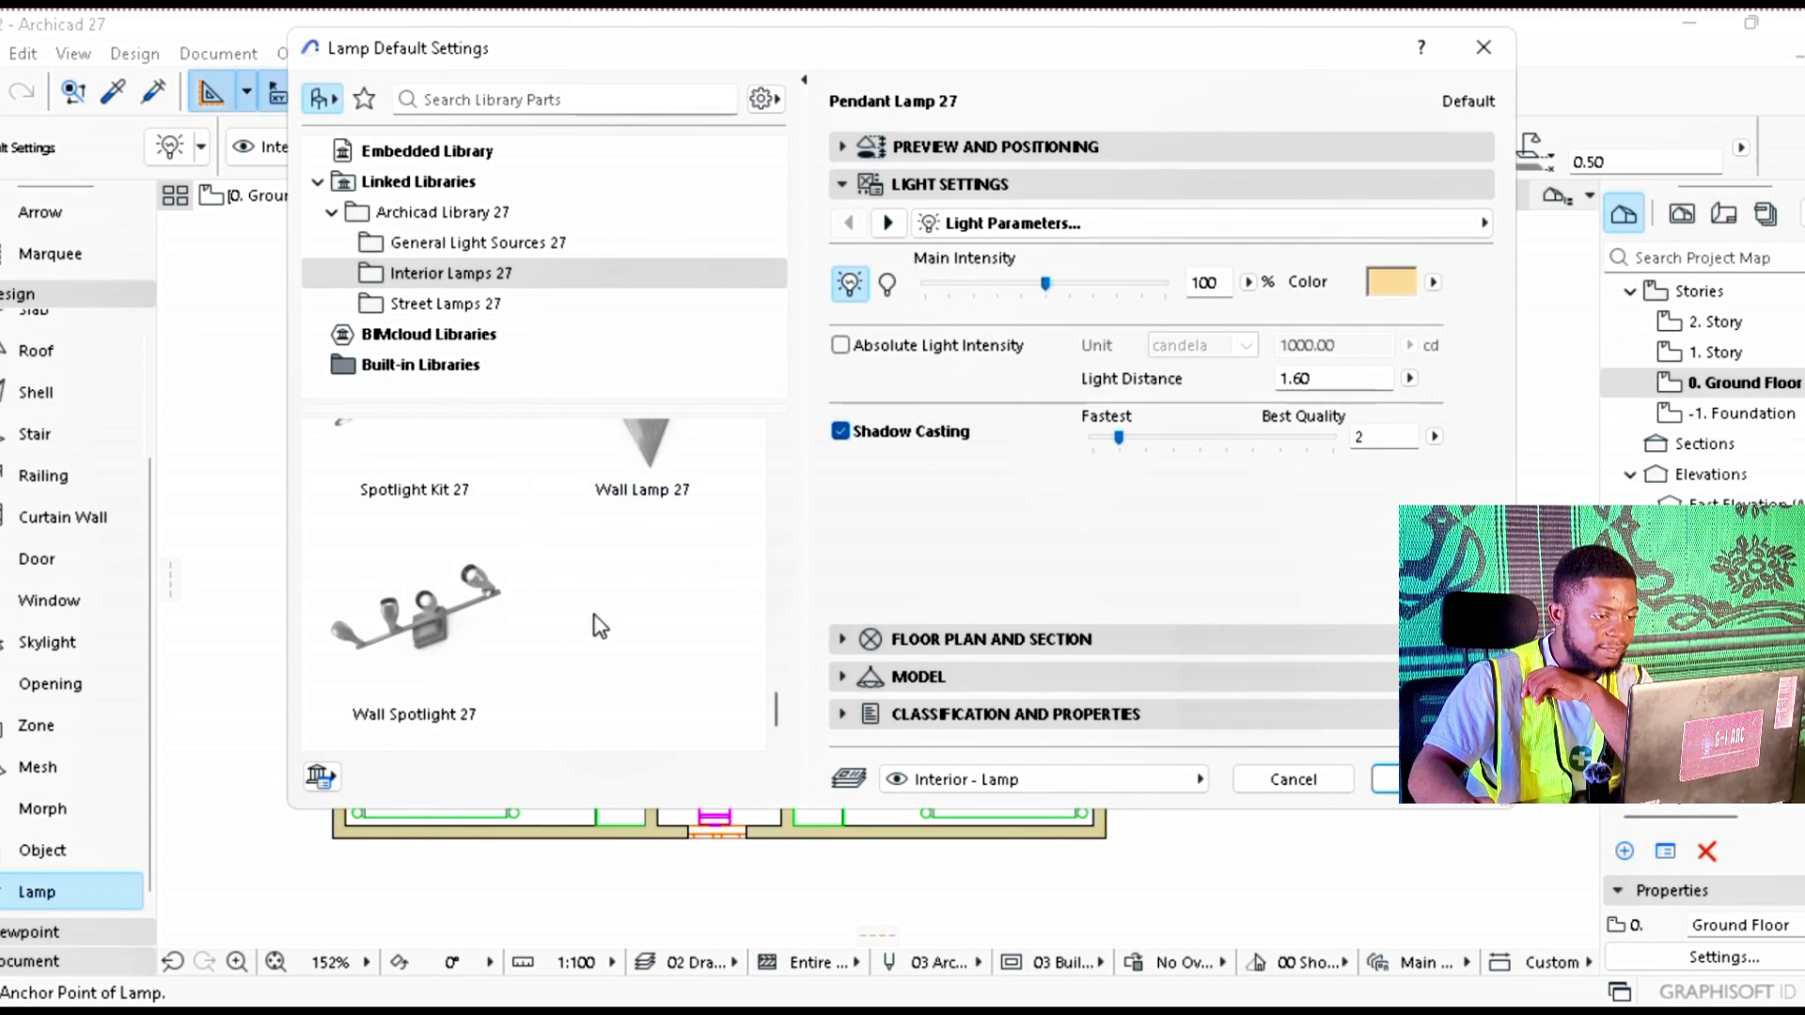
{"action": "scroll", "coordinate": [435, 567], "scroll_direction": "up", "scroll_amount": 4}
{"action": "left_click", "coordinate": [436, 567]}
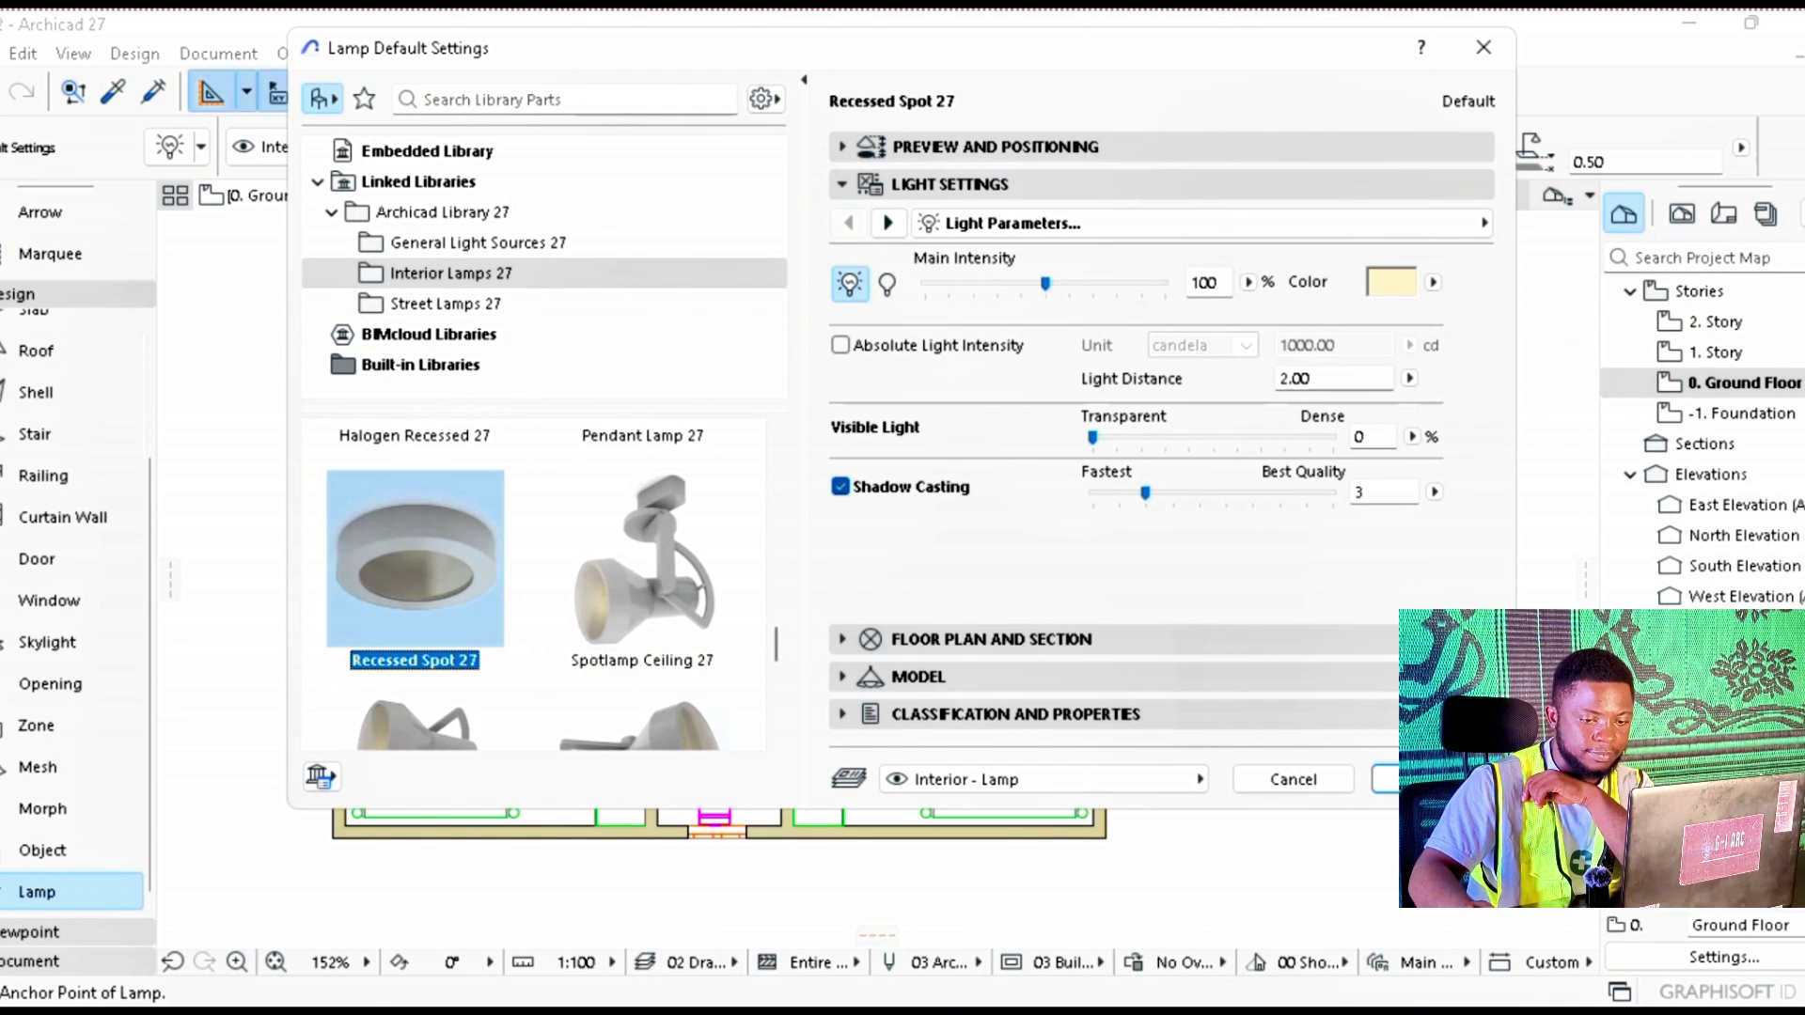
{"action": "key", "text": "Return"}
{"action": "scroll", "coordinate": [724, 555], "scroll_direction": "up", "scroll_amount": 4}
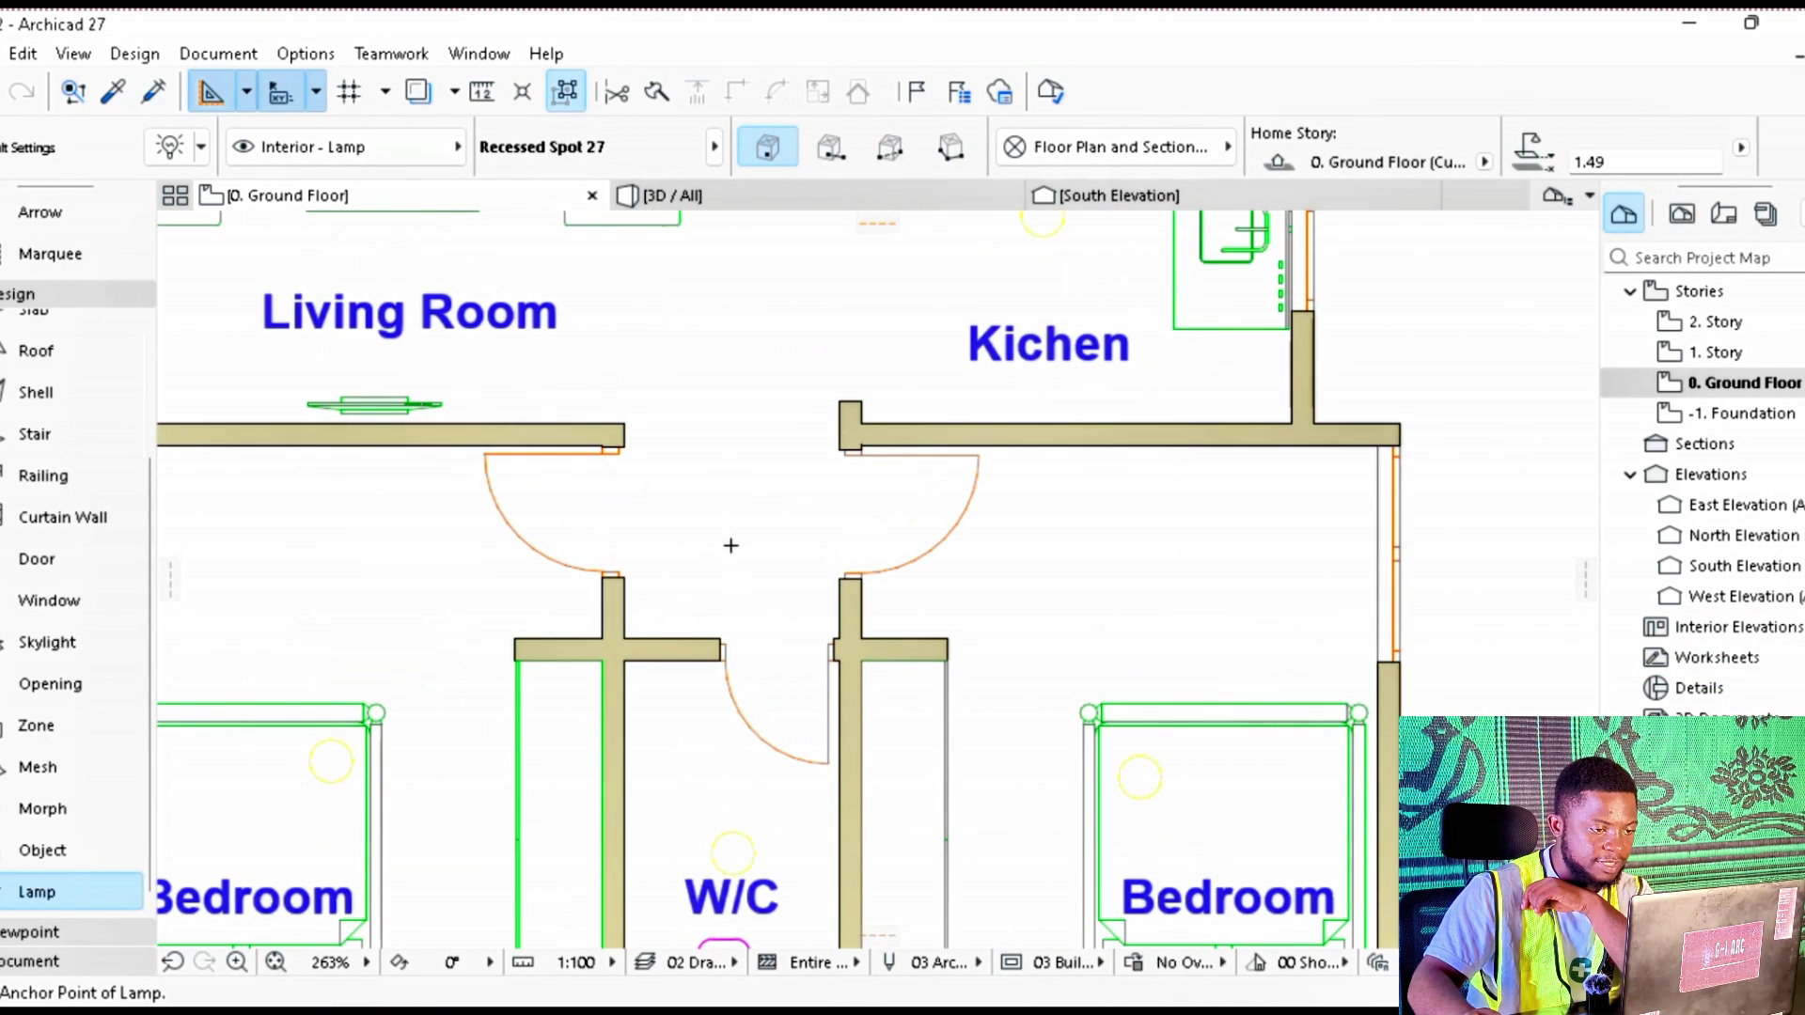
{"action": "scroll", "coordinate": [730, 544], "scroll_direction": "down", "scroll_amount": 6}
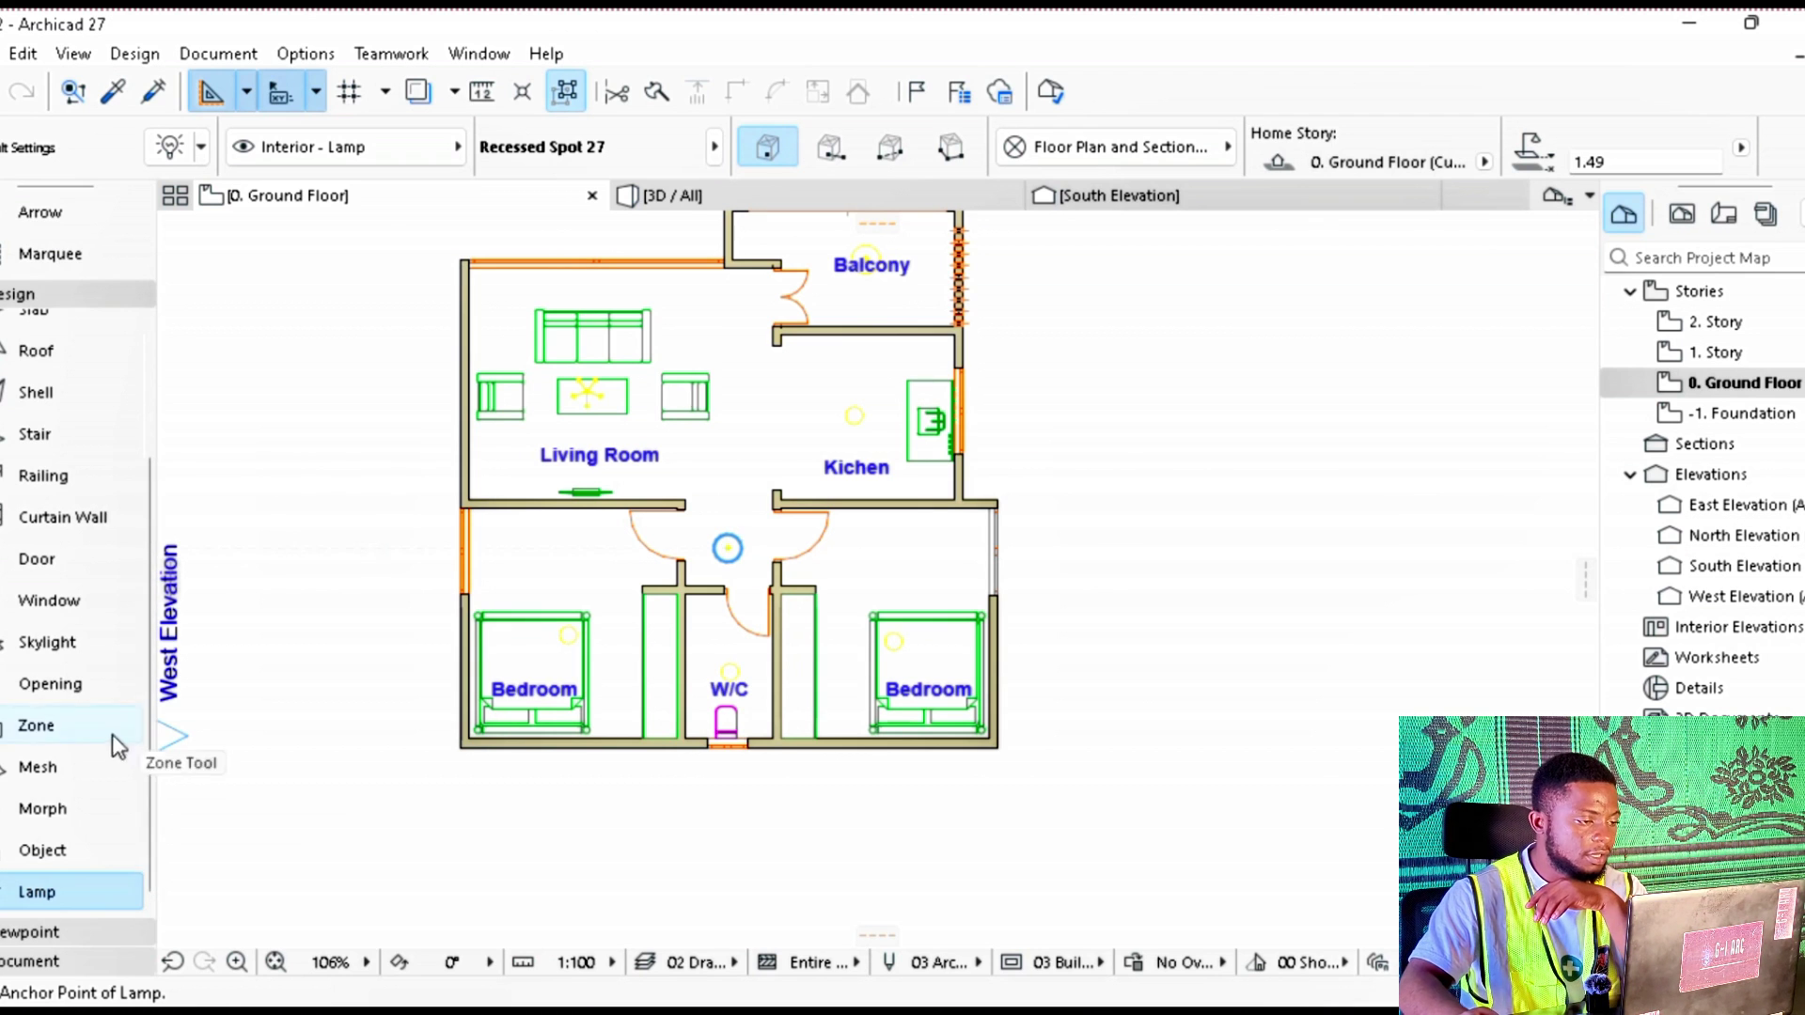
Step: Set the default lamp to Wall Lamp 27 from the Interior Lamps 27 library with lamp style Type 12
{"action": "double_click", "coordinate": [42, 893]}
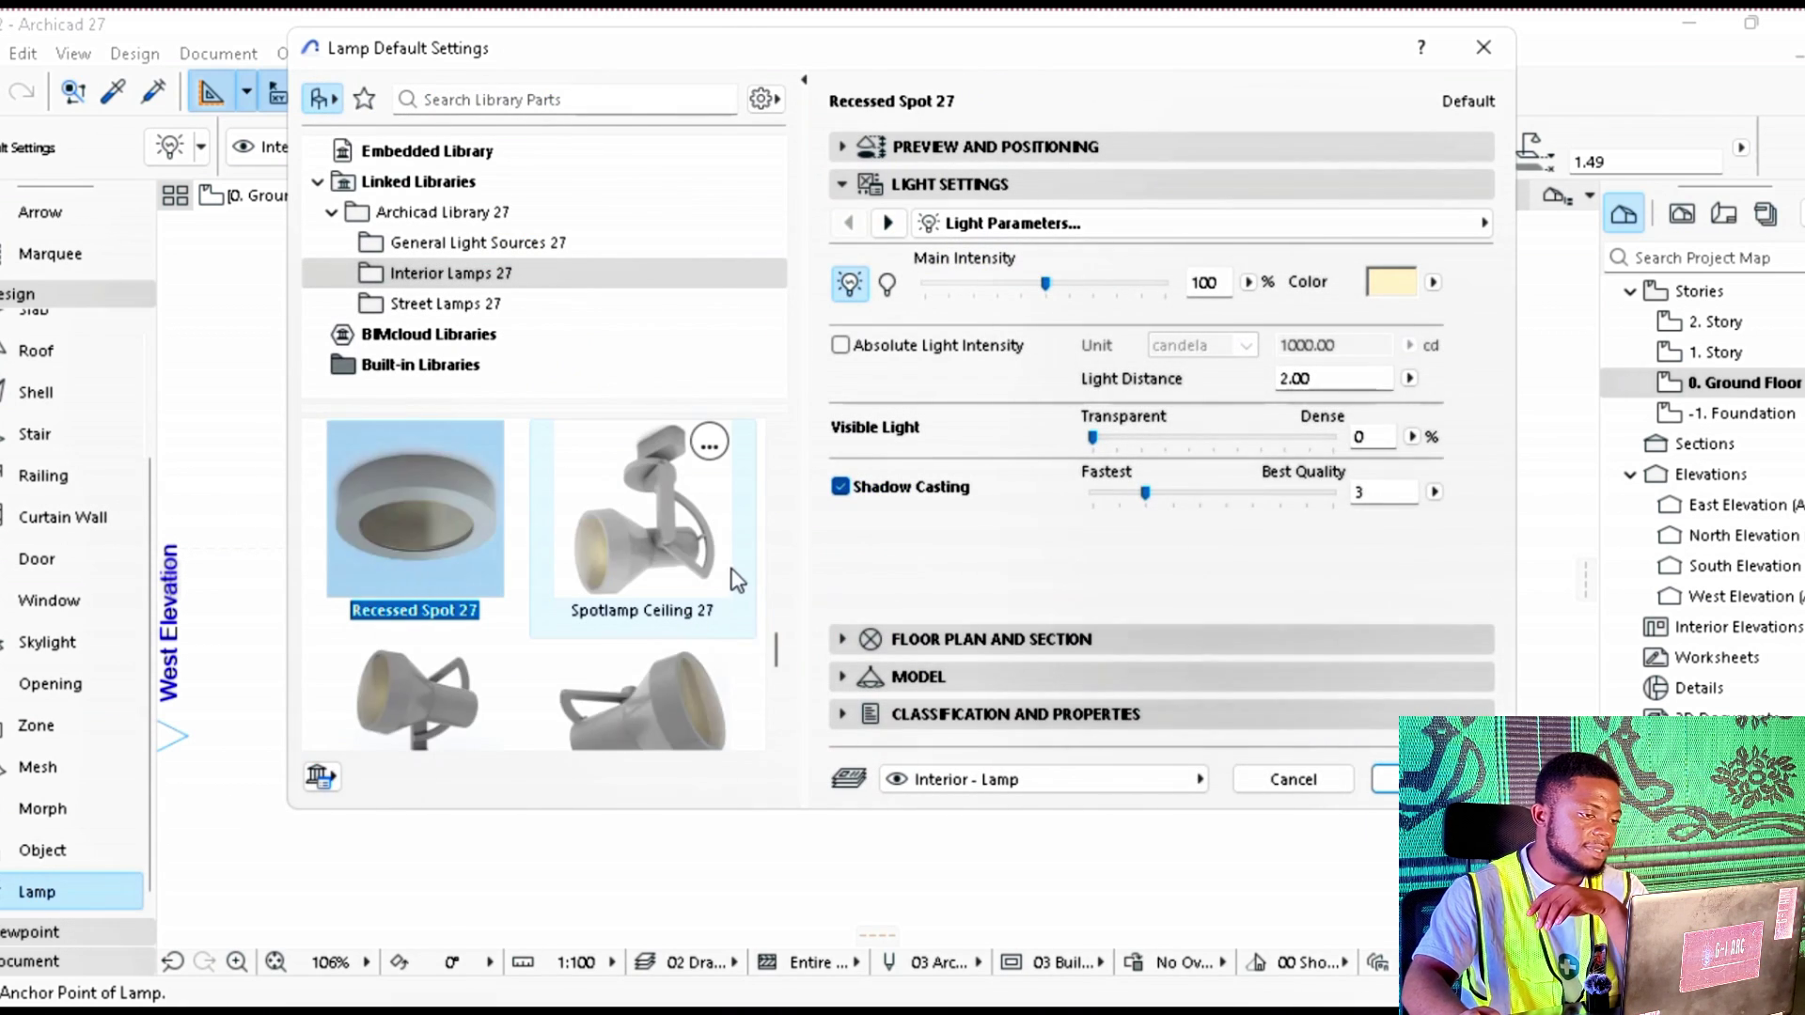
{"action": "scroll", "coordinate": [682, 550], "scroll_direction": "down", "scroll_amount": 3}
{"action": "scroll", "coordinate": [593, 620], "scroll_direction": "up", "scroll_amount": 5}
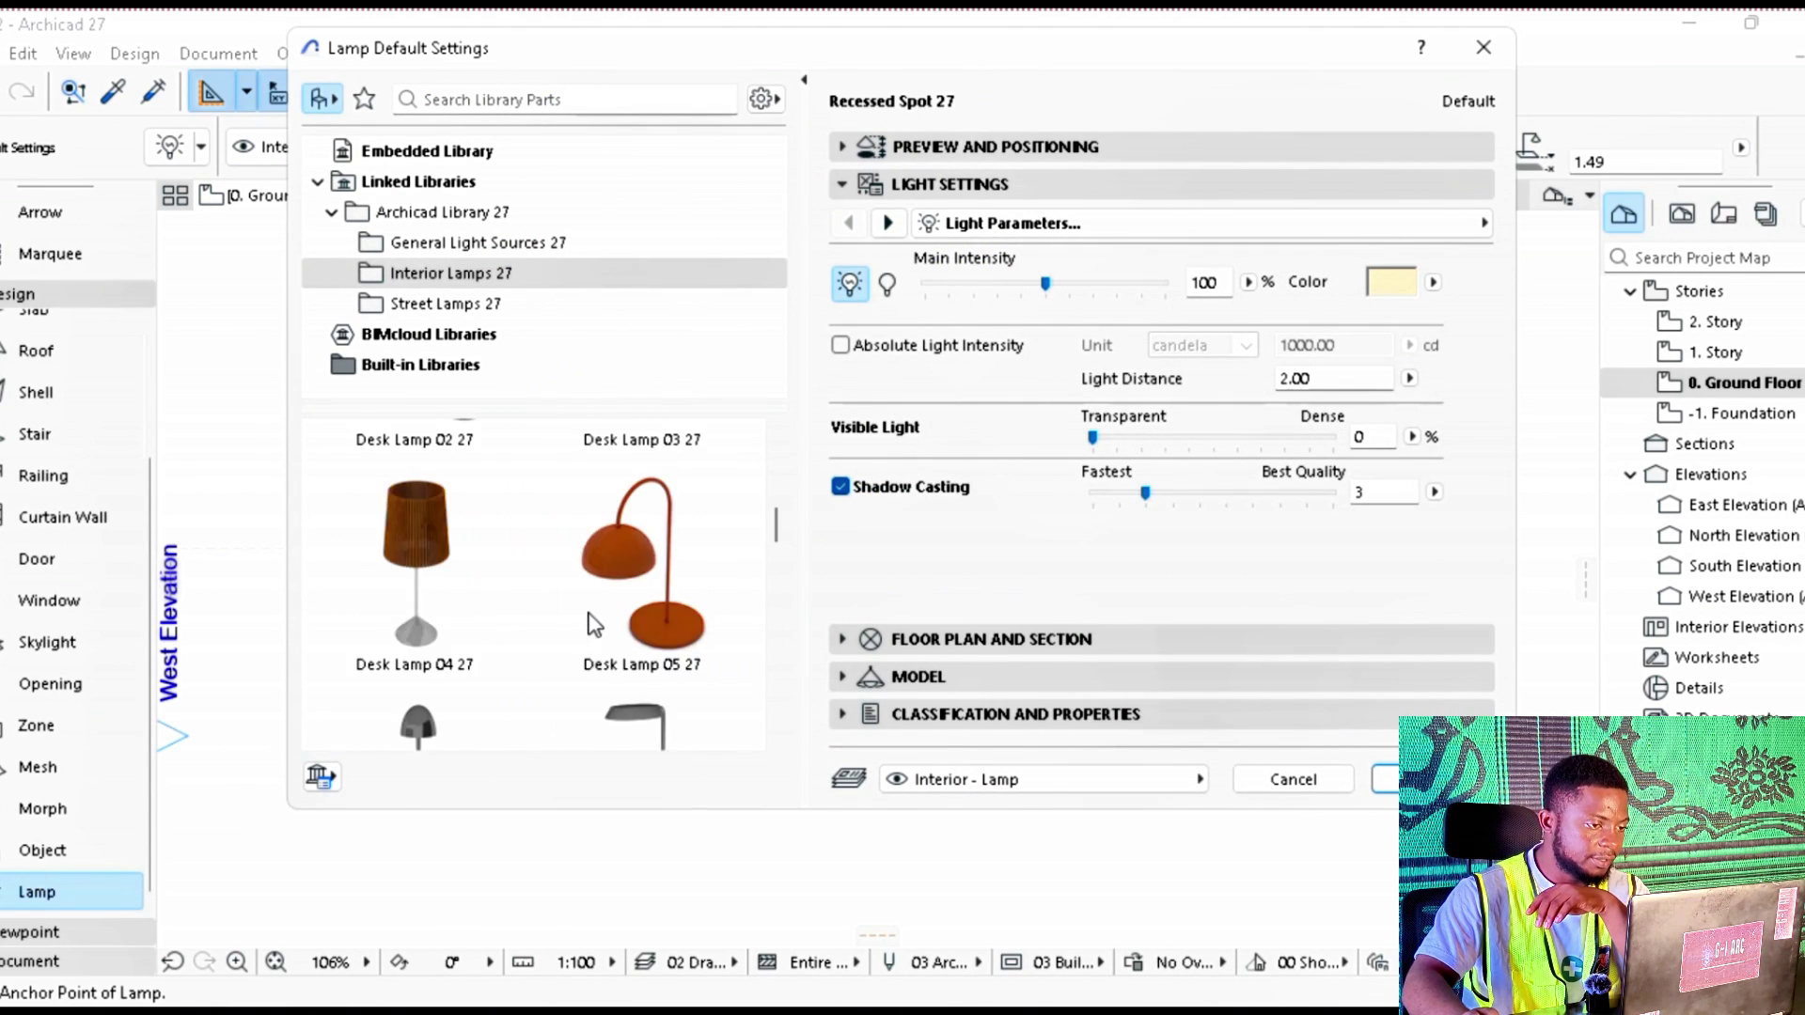
{"action": "scroll", "coordinate": [588, 621], "scroll_direction": "down", "scroll_amount": 5}
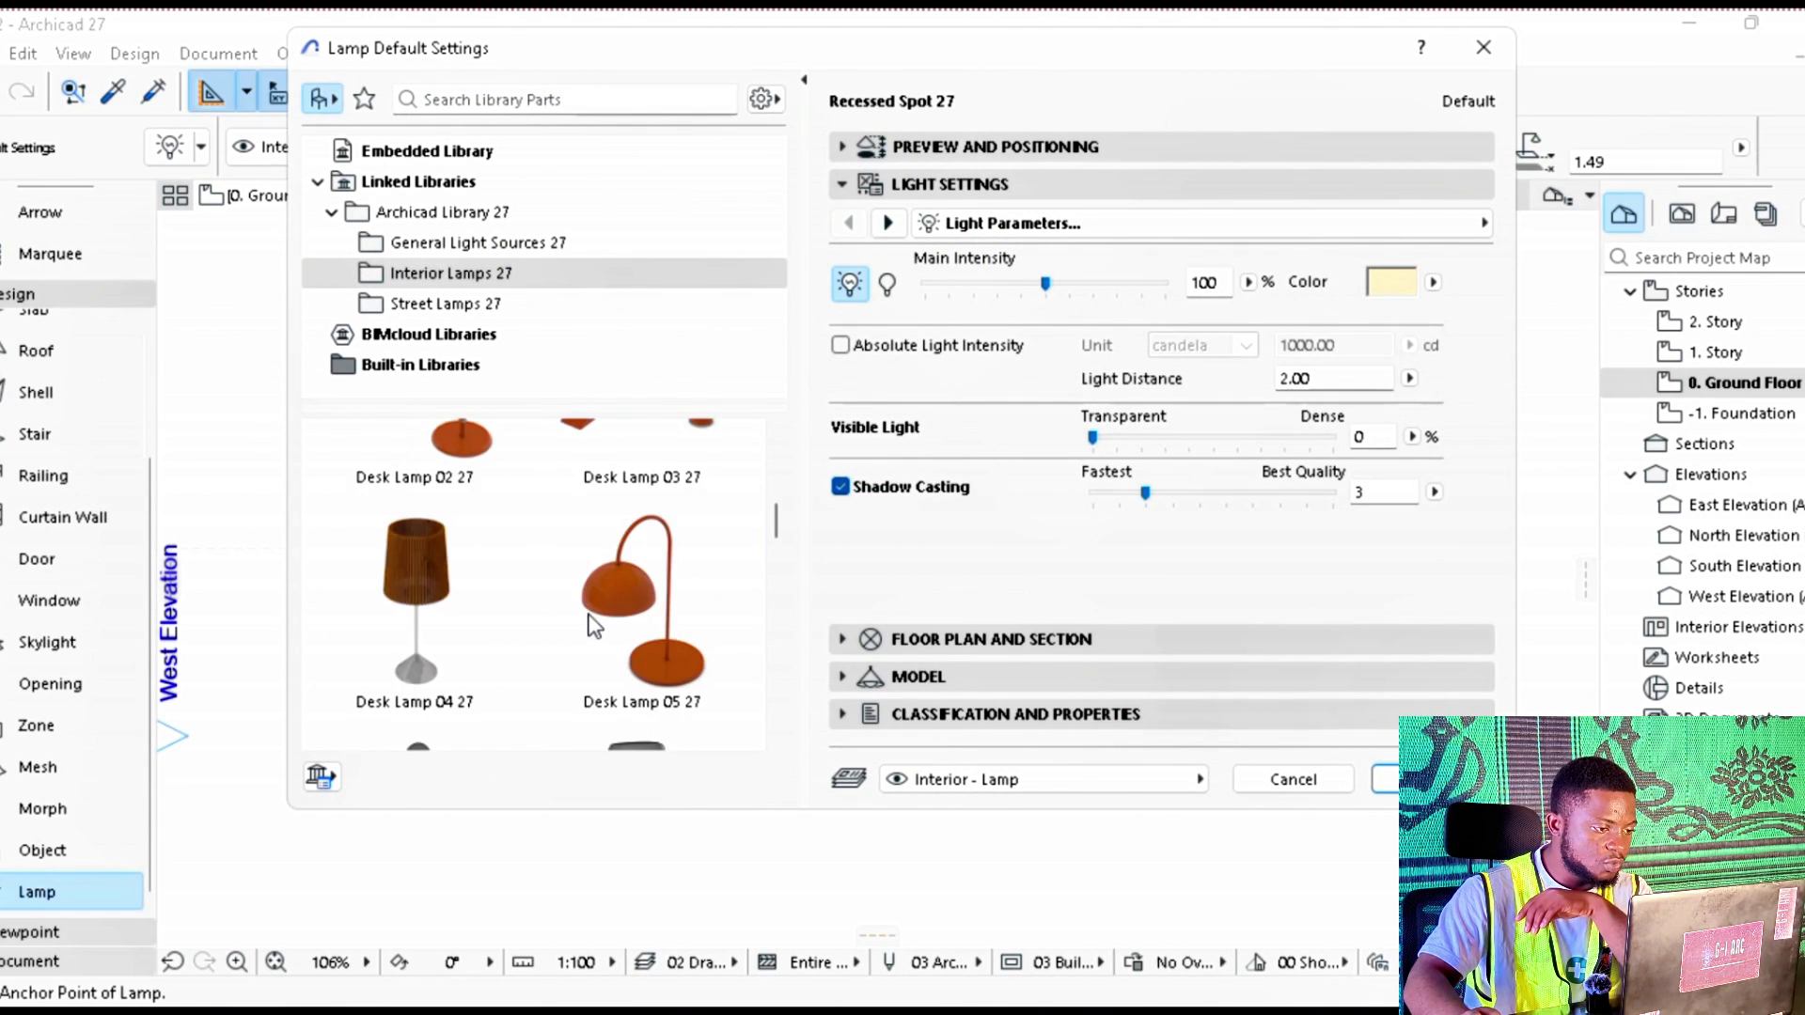
{"action": "left_click", "coordinate": [639, 669]}
{"action": "scroll", "coordinate": [634, 658], "scroll_direction": "down", "scroll_amount": 3}
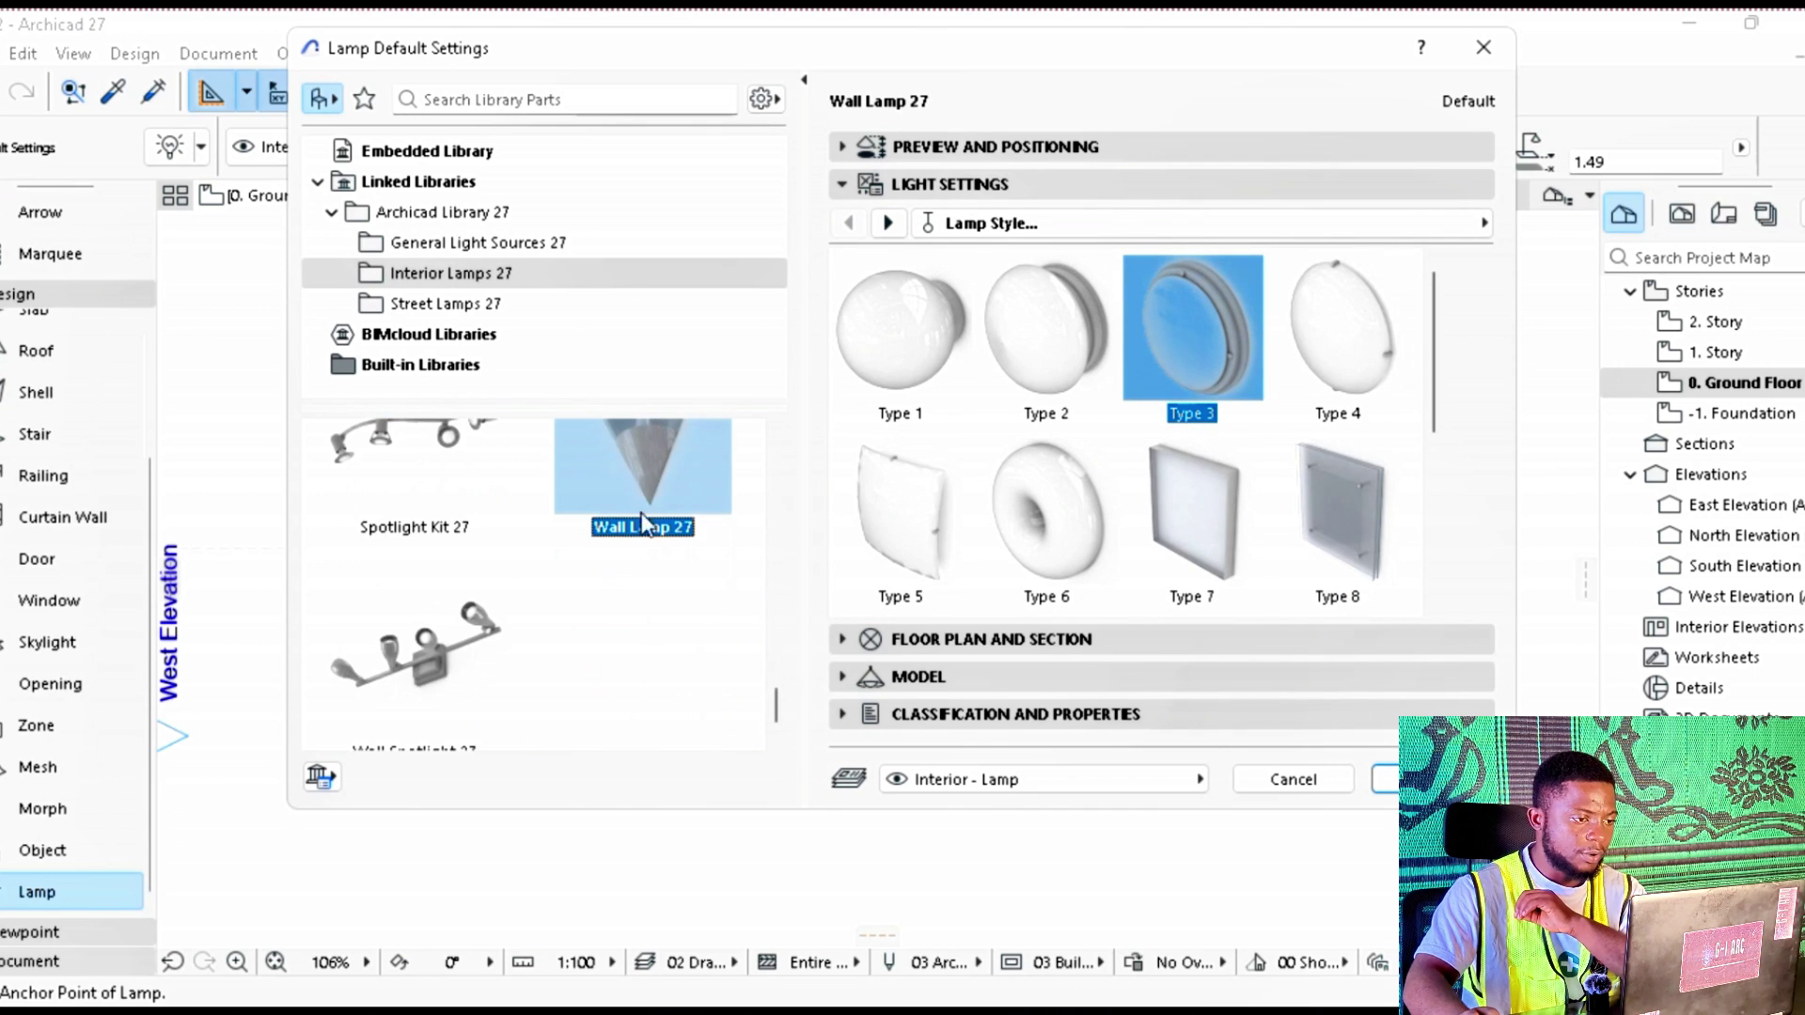
{"action": "scroll", "coordinate": [651, 471], "scroll_direction": "up", "scroll_amount": 1}
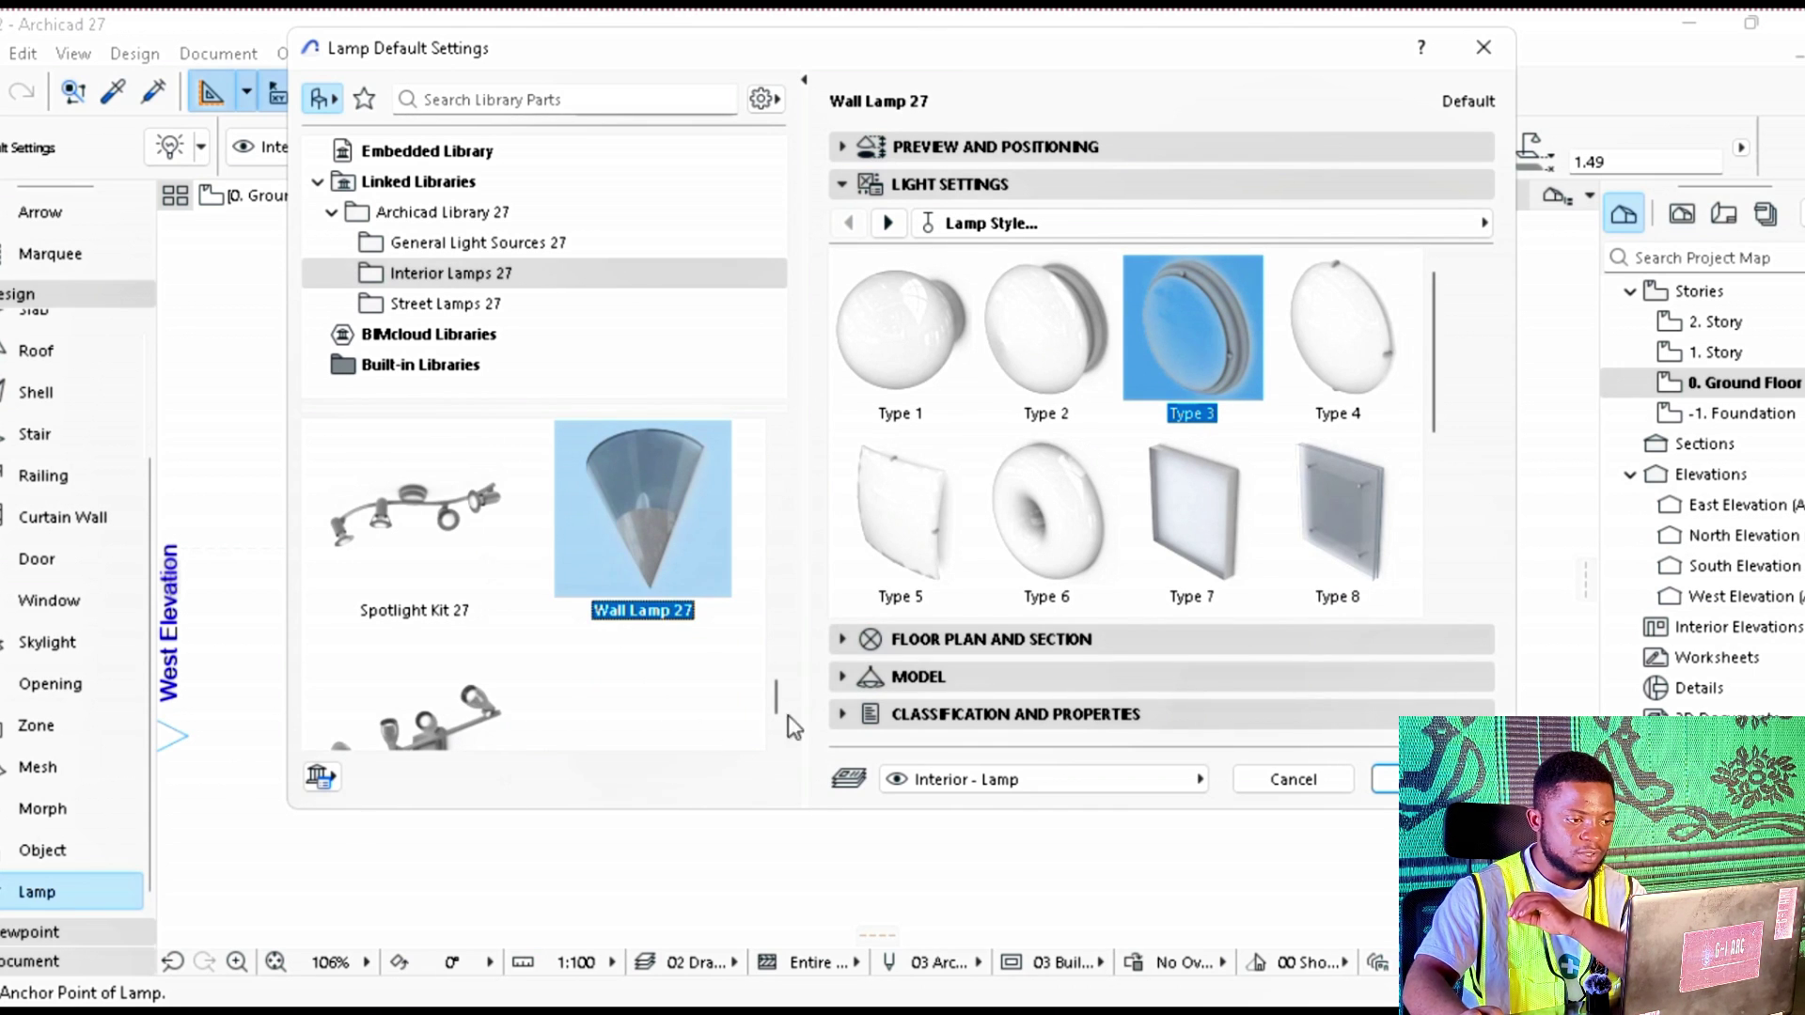
{"action": "scroll", "coordinate": [1185, 376], "scroll_direction": "down", "scroll_amount": 3}
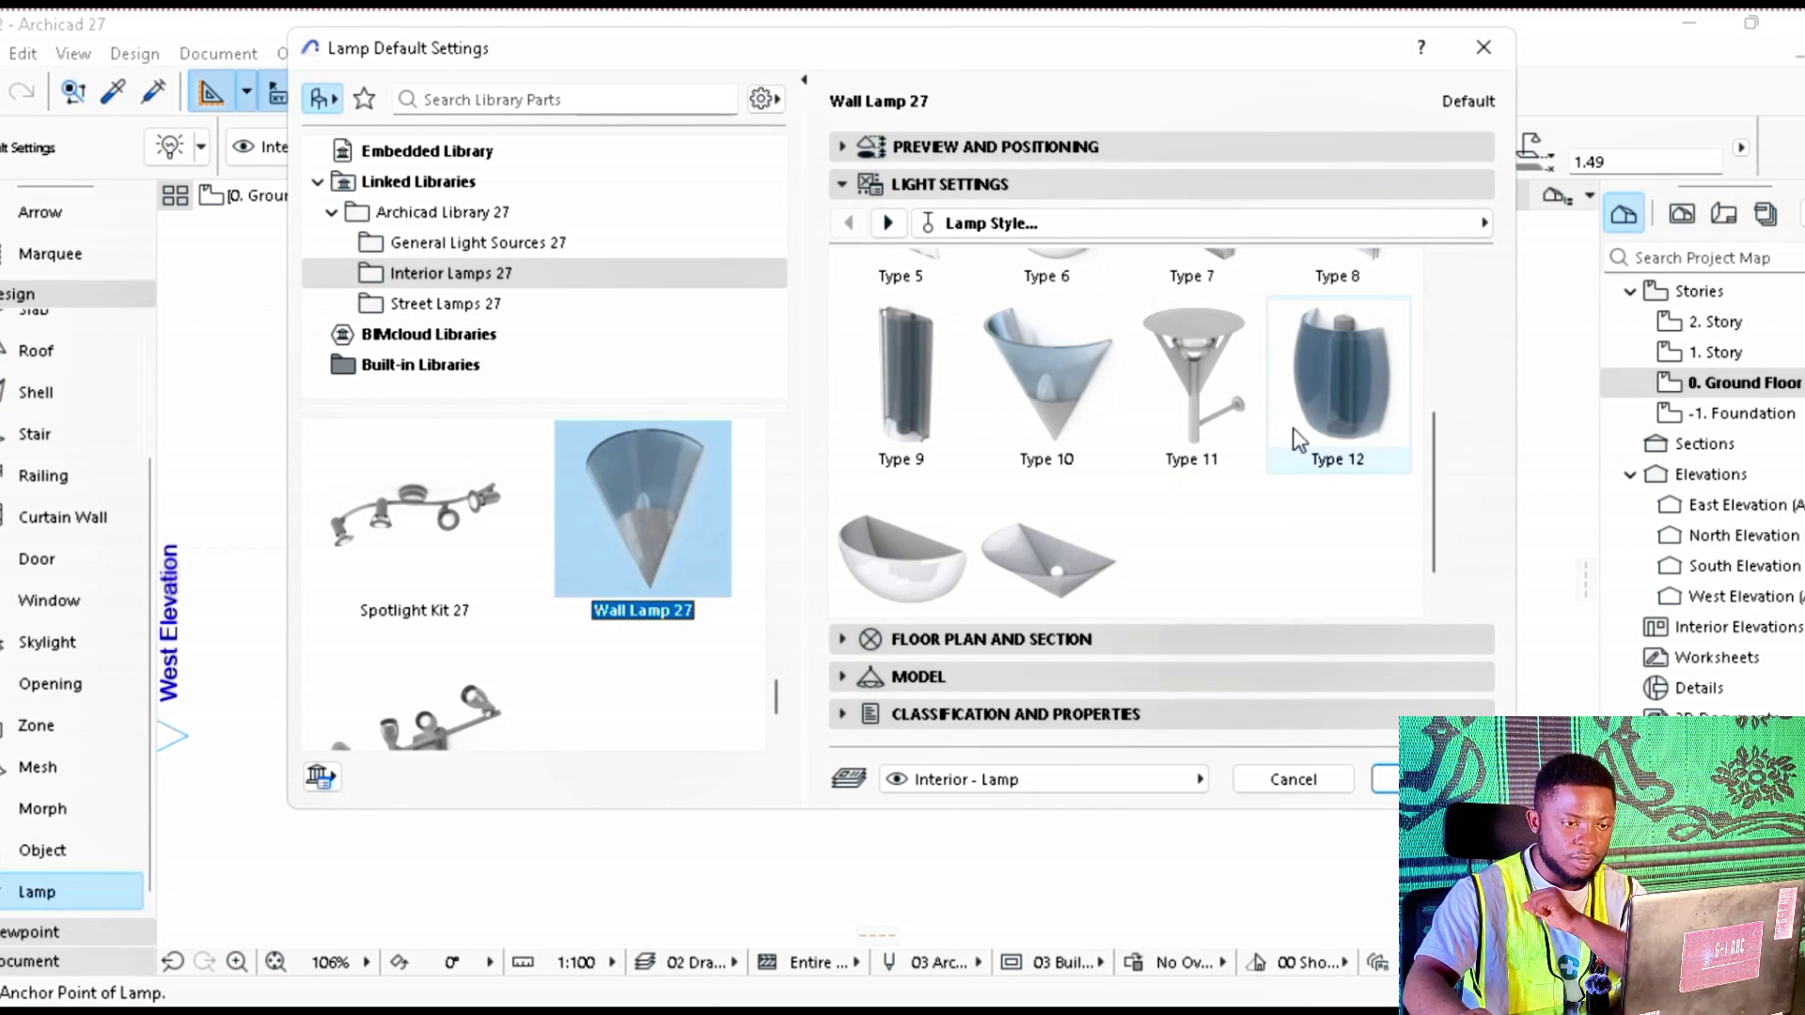
{"action": "left_click", "coordinate": [1338, 381]}
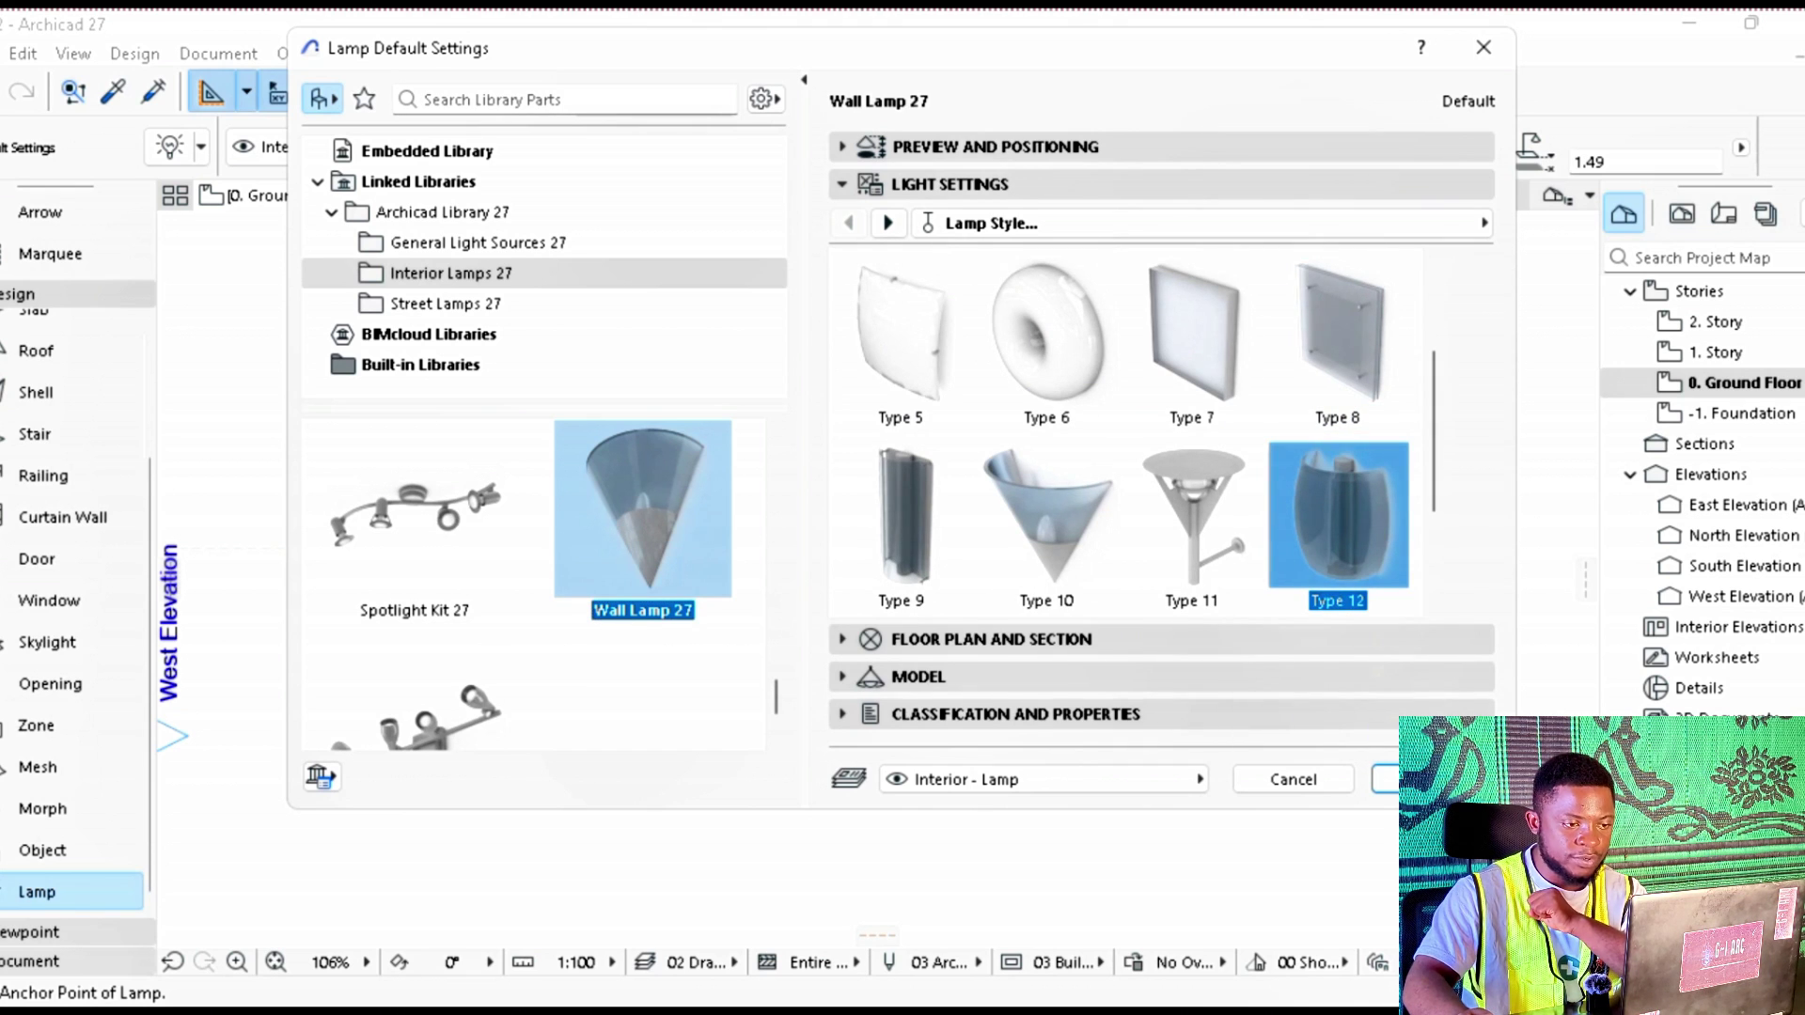
{"action": "left_click", "coordinate": [1385, 779]}
Step: Place the wall lamp in the east bedroom, between the bed's pillow end and the outer wall, and leave the Lamp tool
{"action": "scroll", "coordinate": [916, 676], "scroll_direction": "up", "scroll_amount": 5}
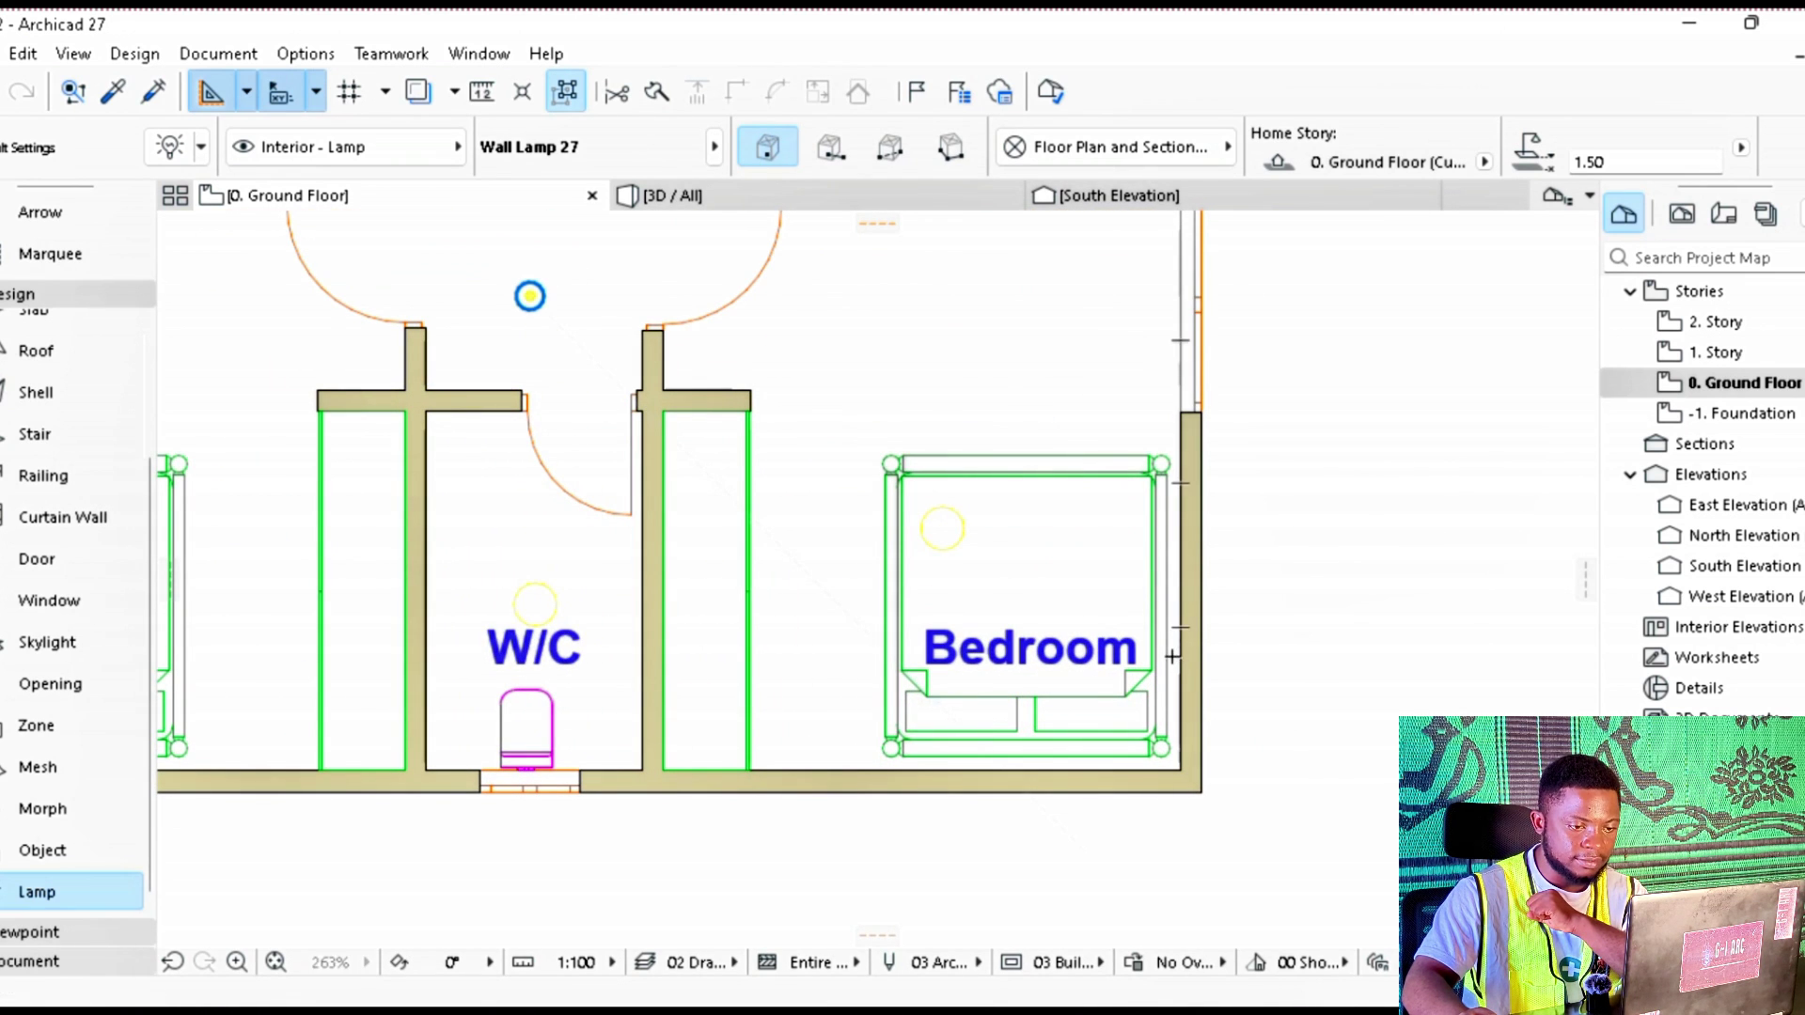
{"action": "scroll", "coordinate": [1165, 693], "scroll_direction": "up", "scroll_amount": 3}
{"action": "middle_click_drag", "start_coordinate": [1166, 693], "coordinate": [1205, 611]}
{"action": "scroll", "coordinate": [1203, 579], "scroll_direction": "up", "scroll_amount": 3}
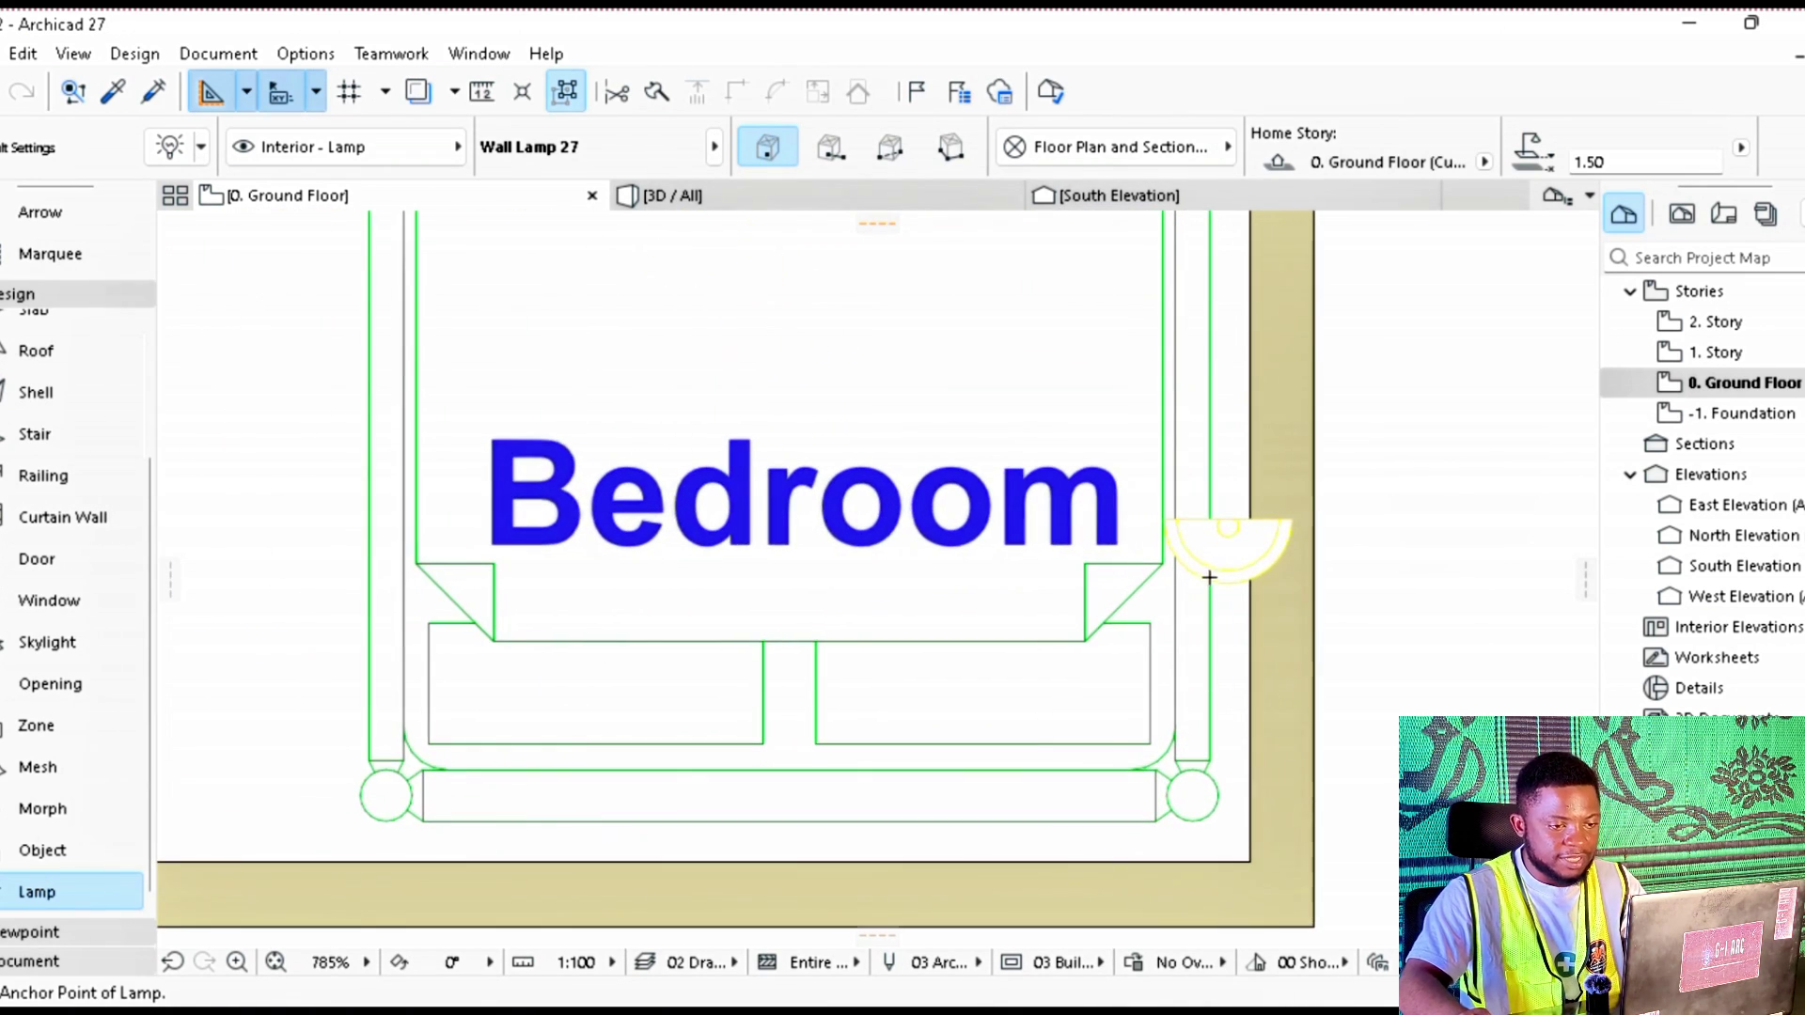
{"action": "key", "text": "Escape"}
{"action": "left_click", "coordinate": [1220, 548]}
{"action": "key", "text": "Escape"}
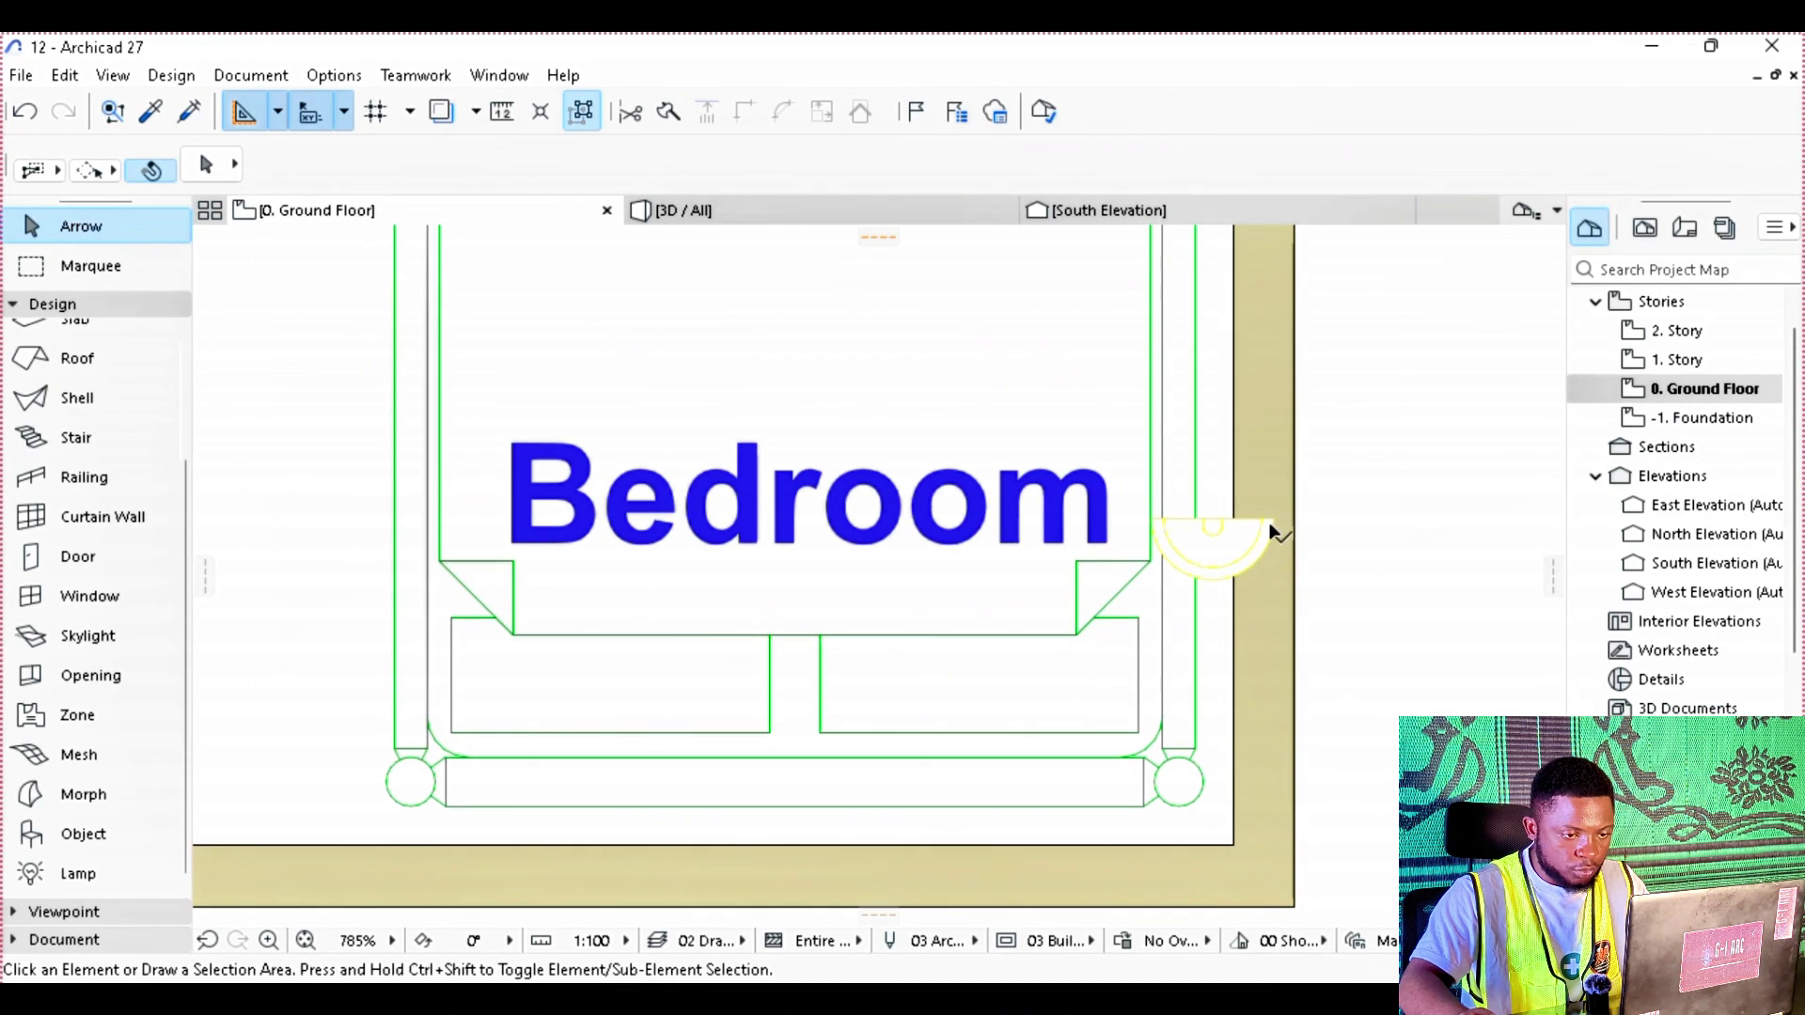
Step: Rotate the bedroom wall lamp a quarter turn so its flat side runs parallel to the outer side wall
{"action": "left_click", "coordinate": [1274, 534]}
{"action": "left_click", "coordinate": [1213, 524]}
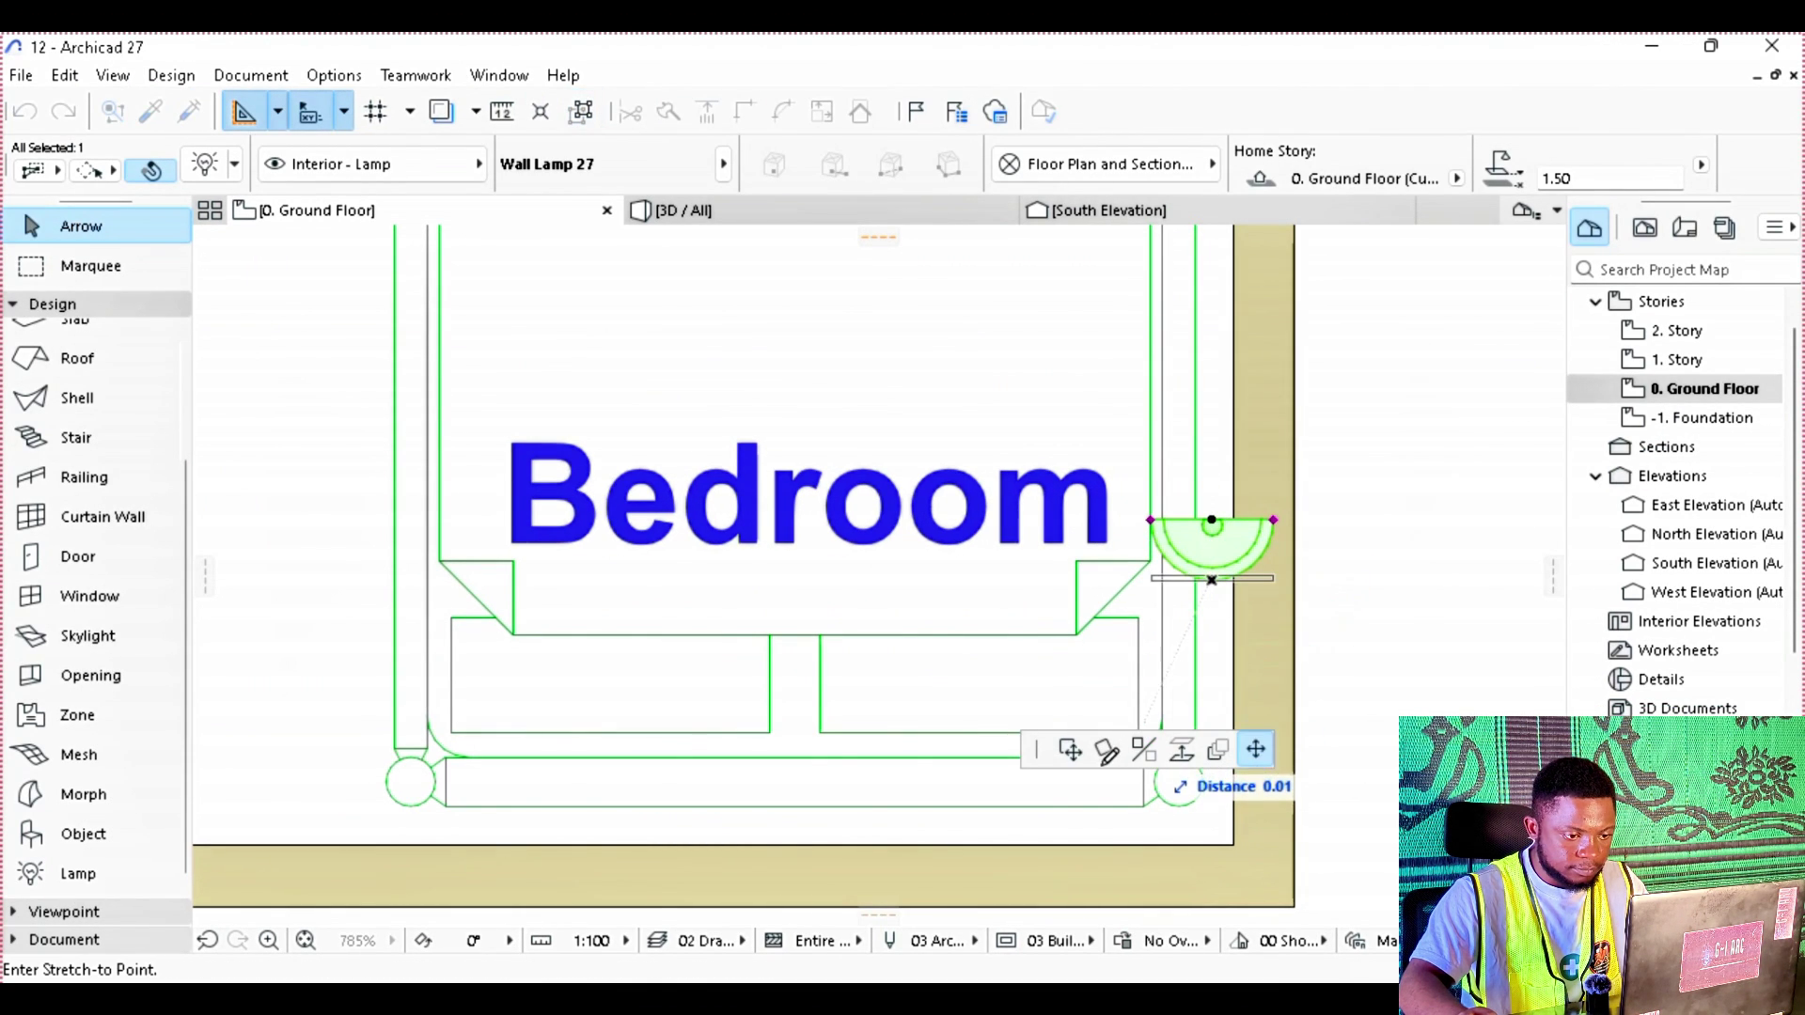
{"action": "left_click", "coordinate": [1107, 749]}
{"action": "left_click", "coordinate": [1151, 519]}
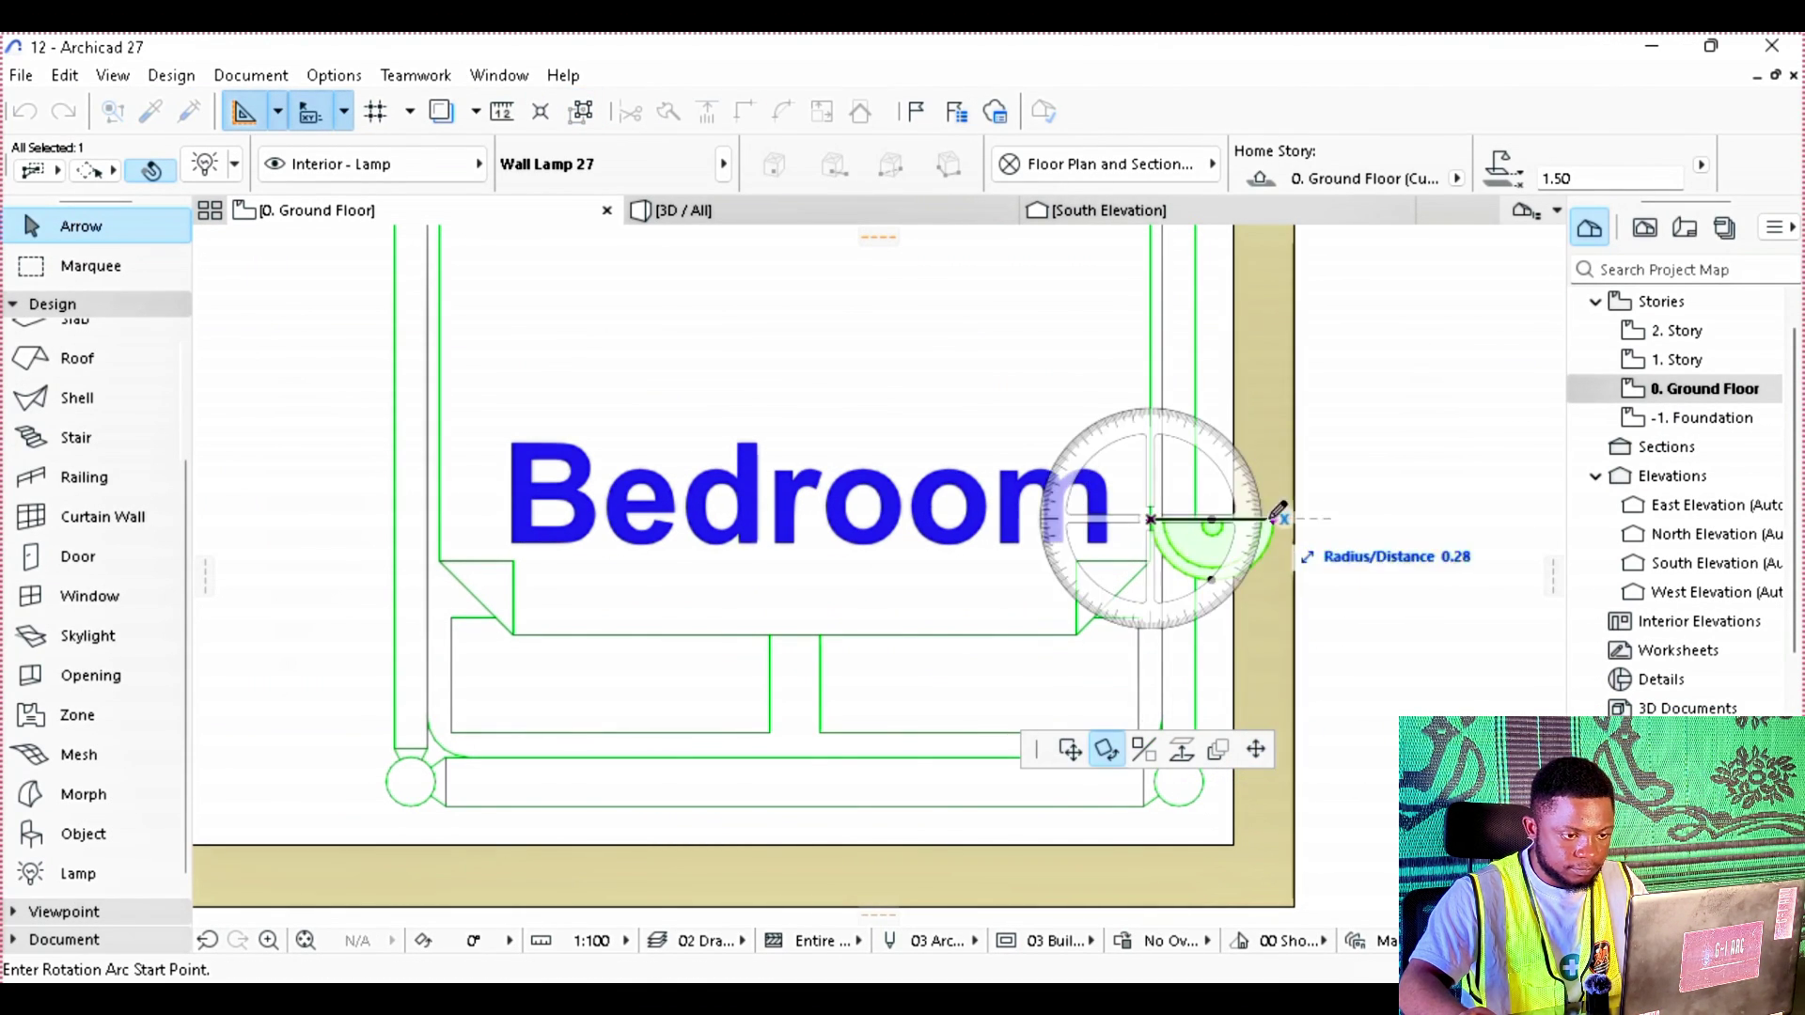
{"action": "left_click", "coordinate": [1273, 519]}
{"action": "left_click", "coordinate": [1167, 617]}
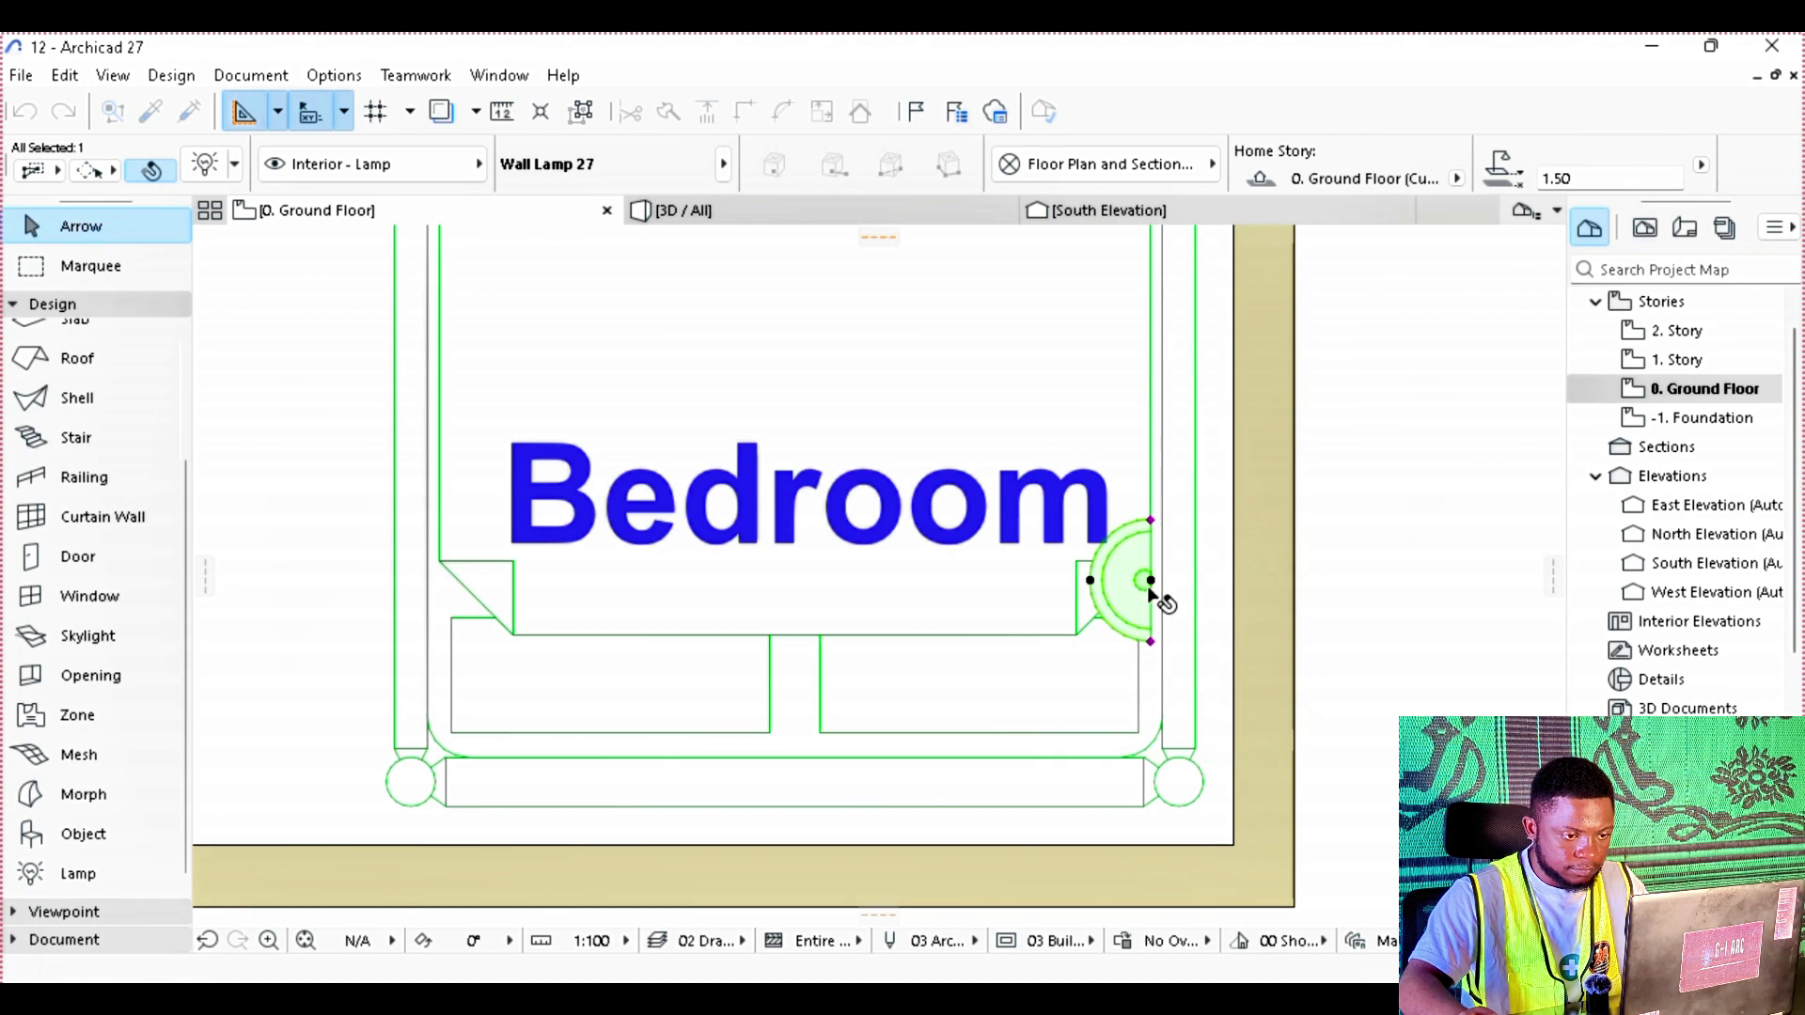
Step: Move the wall lamp by the midpoint of its flat side onto the inner face of the bedroom's outer wall
{"action": "left_click", "coordinate": [1150, 580]}
{"action": "left_click", "coordinate": [1070, 749]}
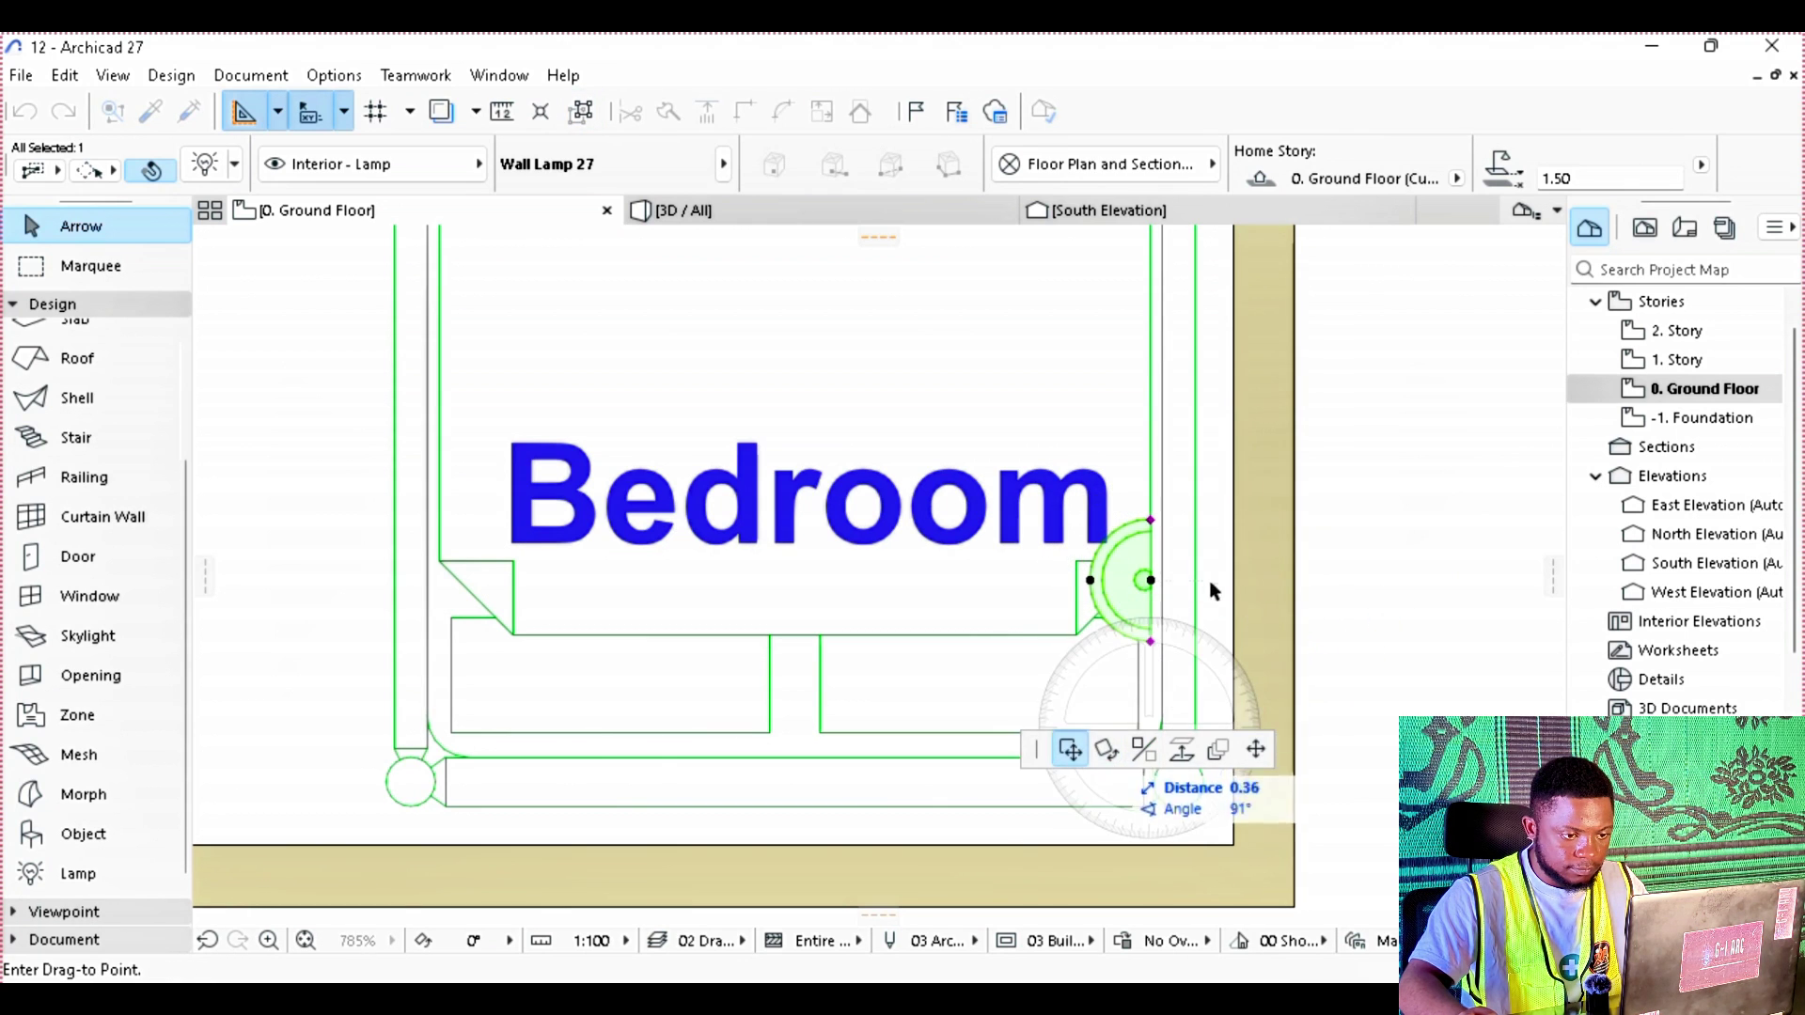
{"action": "left_click", "coordinate": [1234, 570]}
Step: Mirror a copy of the wall lamp into the other bedroom about a near-vertical axis through the middle of the W/C
{"action": "scroll", "coordinate": [1233, 569], "scroll_direction": "down", "scroll_amount": 5}
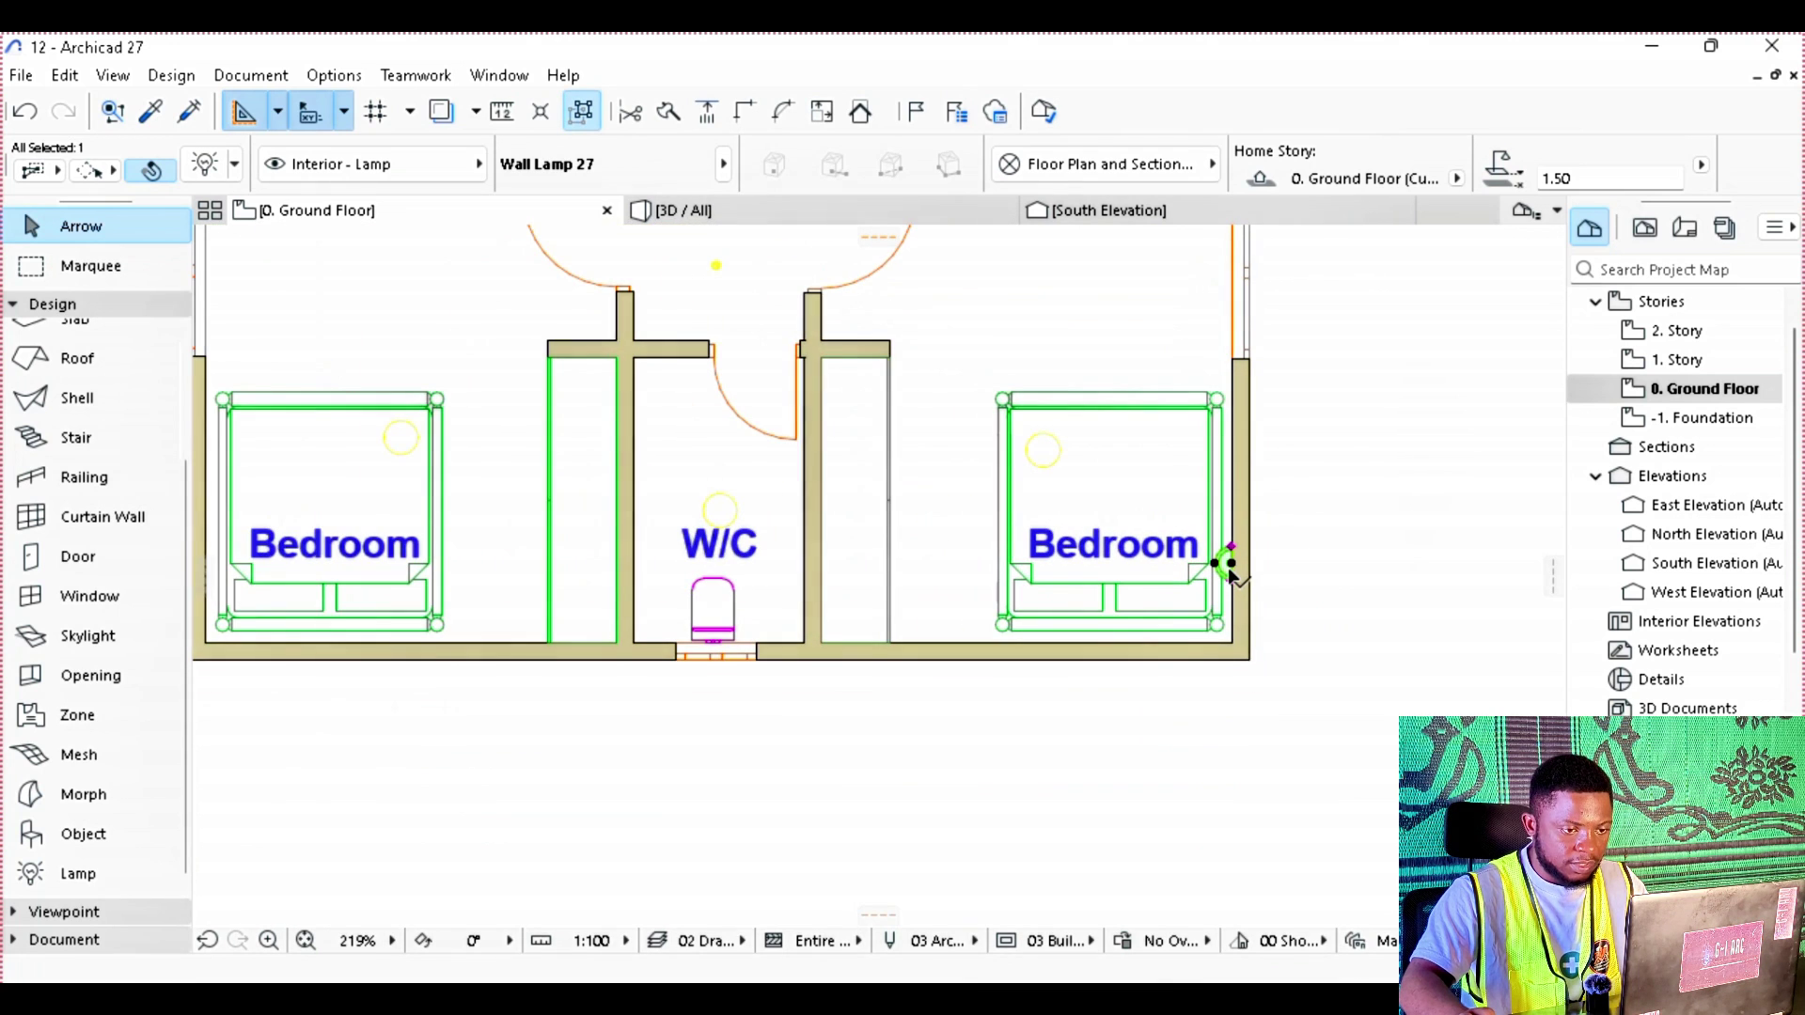
{"action": "right_click", "coordinate": [1231, 571]}
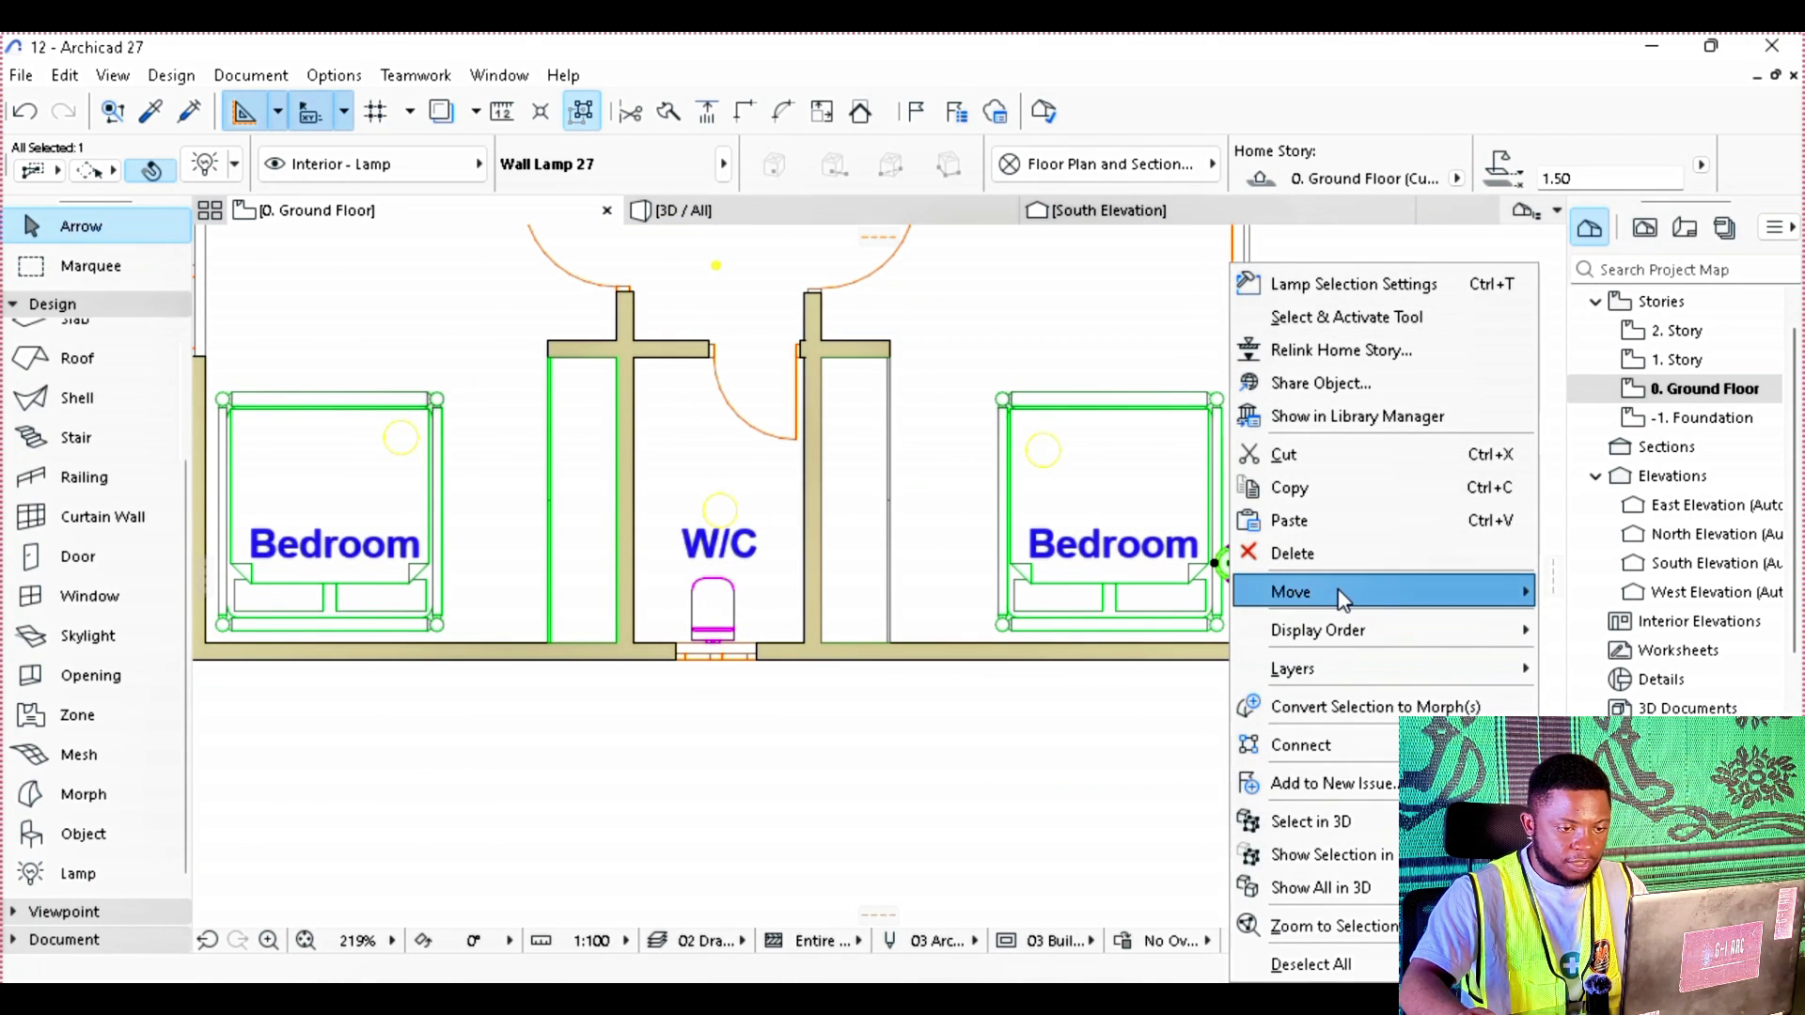
{"action": "mouse_move", "coordinate": [1342, 599]}
{"action": "left_click", "coordinate": [1072, 795]}
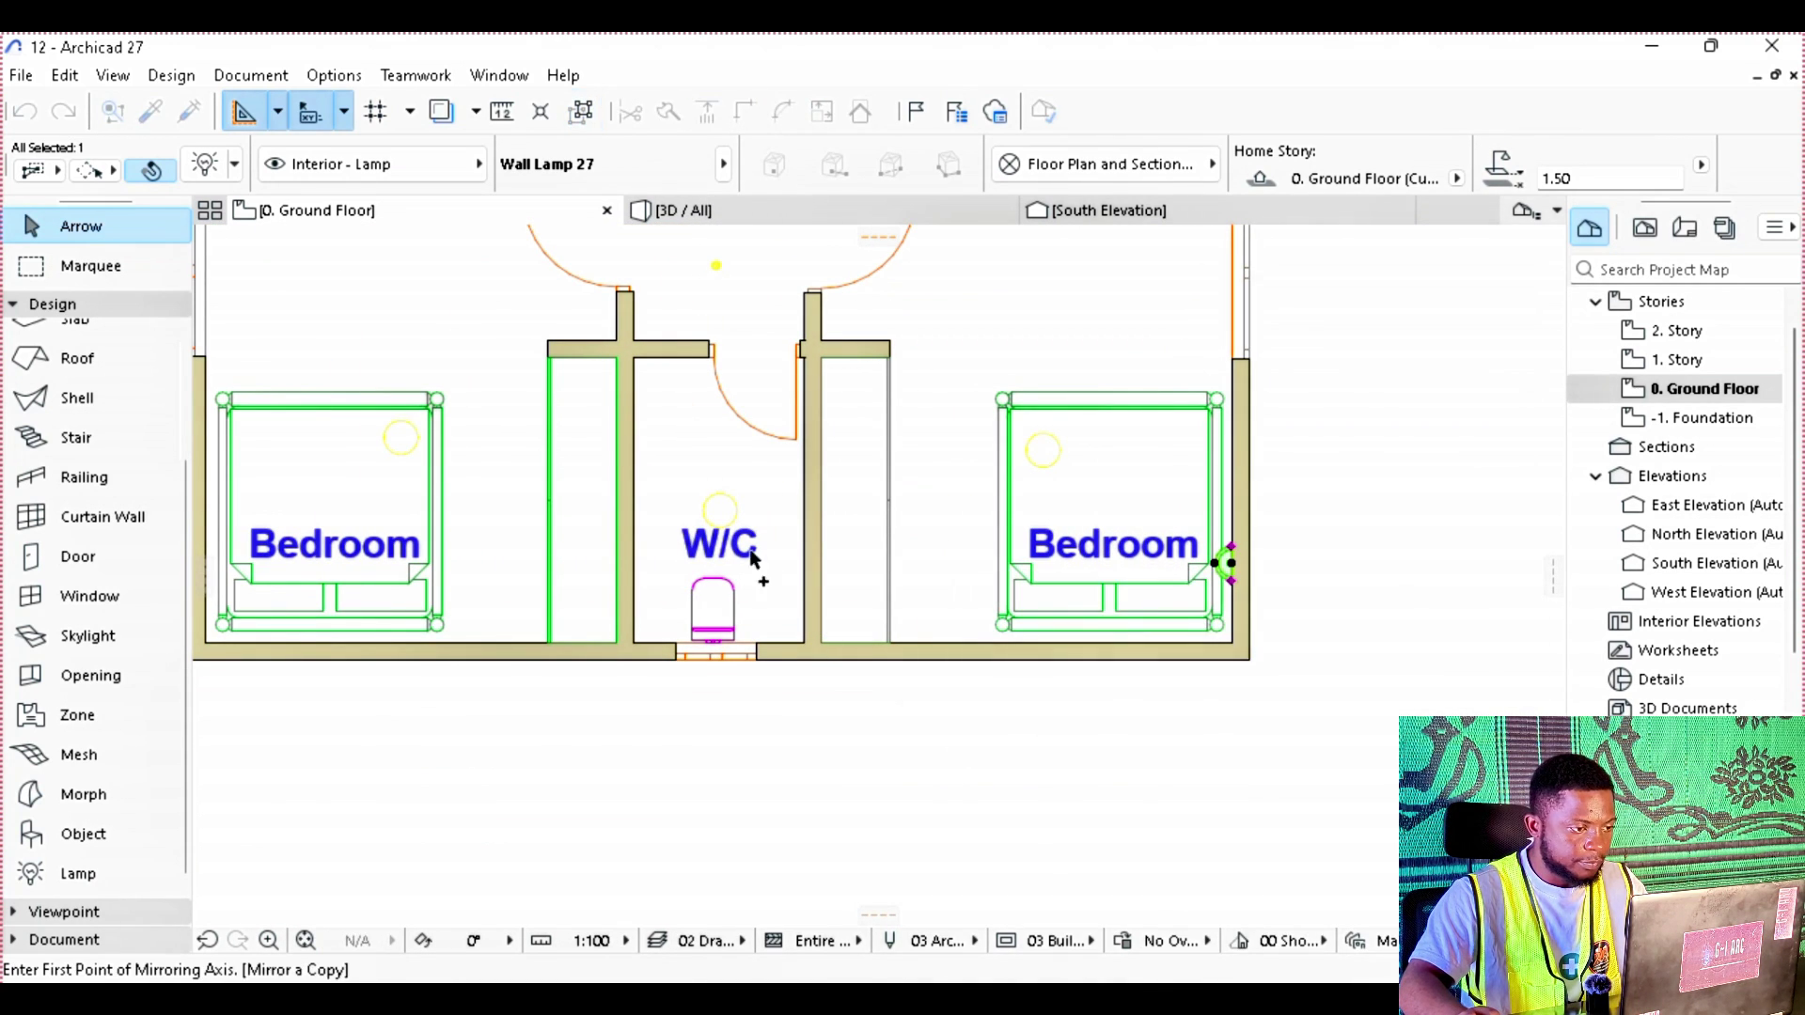
{"action": "left_click", "coordinate": [717, 467]}
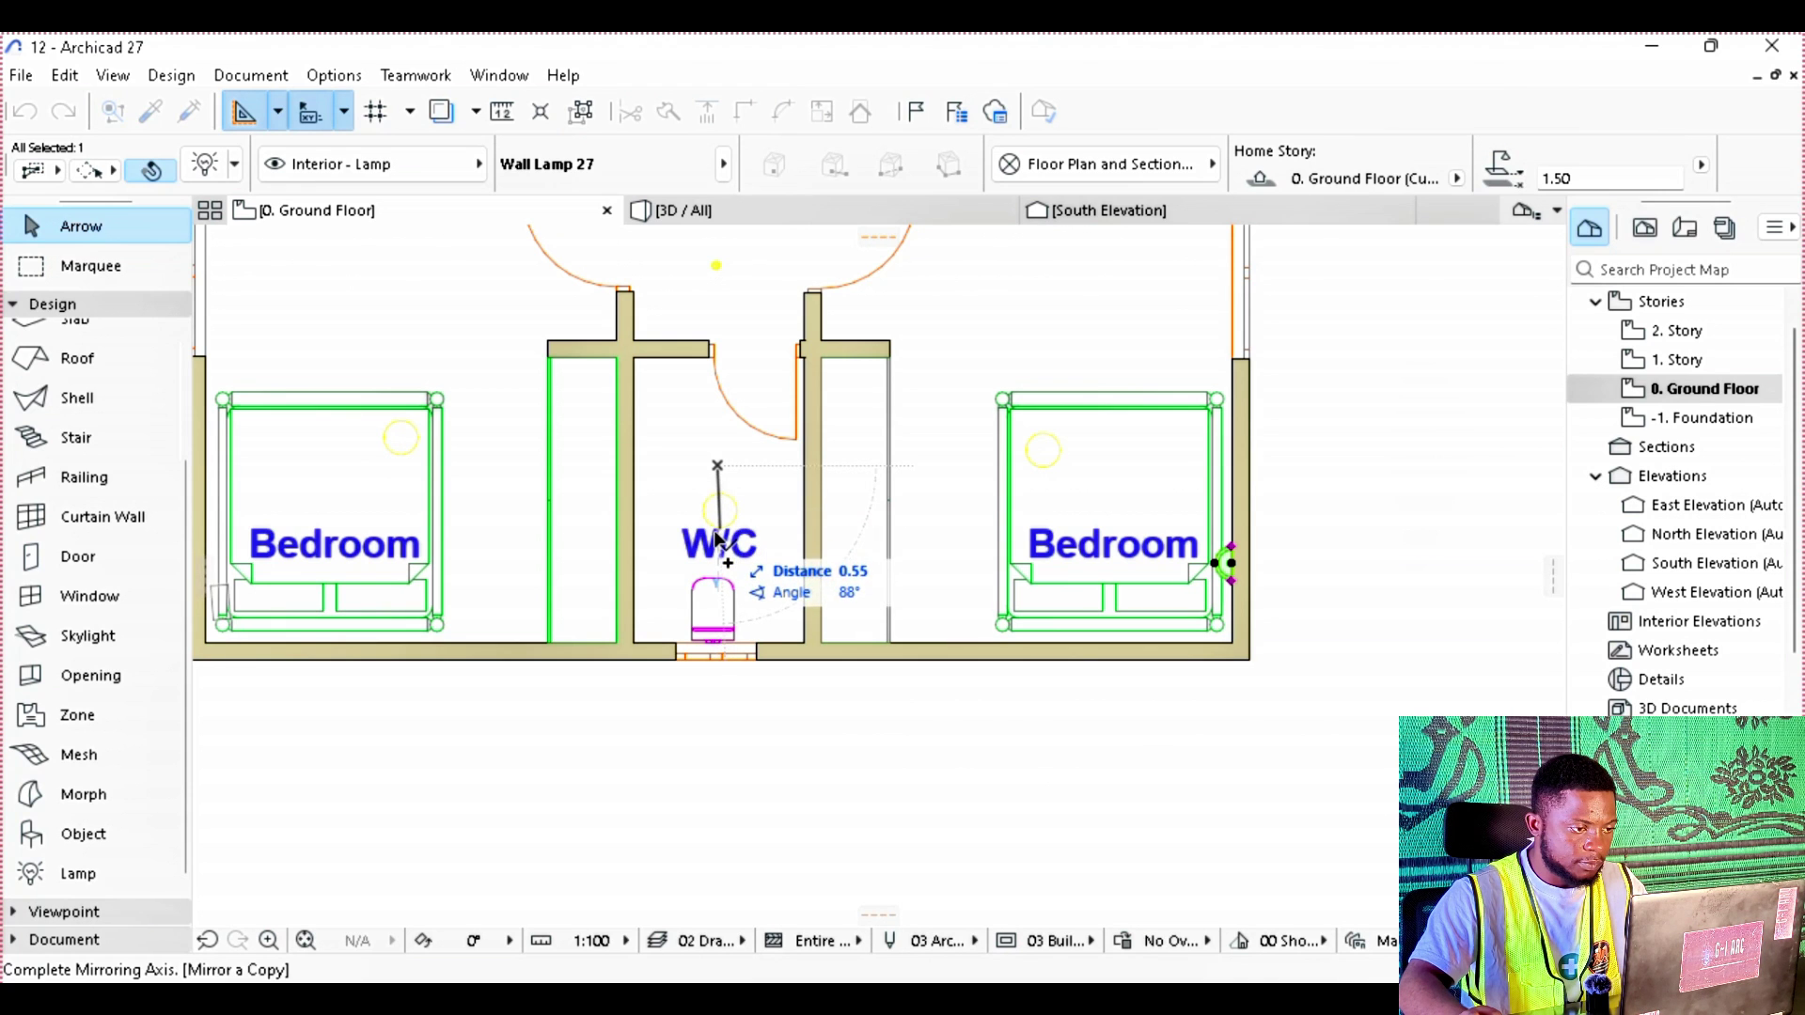
{"action": "left_click", "coordinate": [717, 536]}
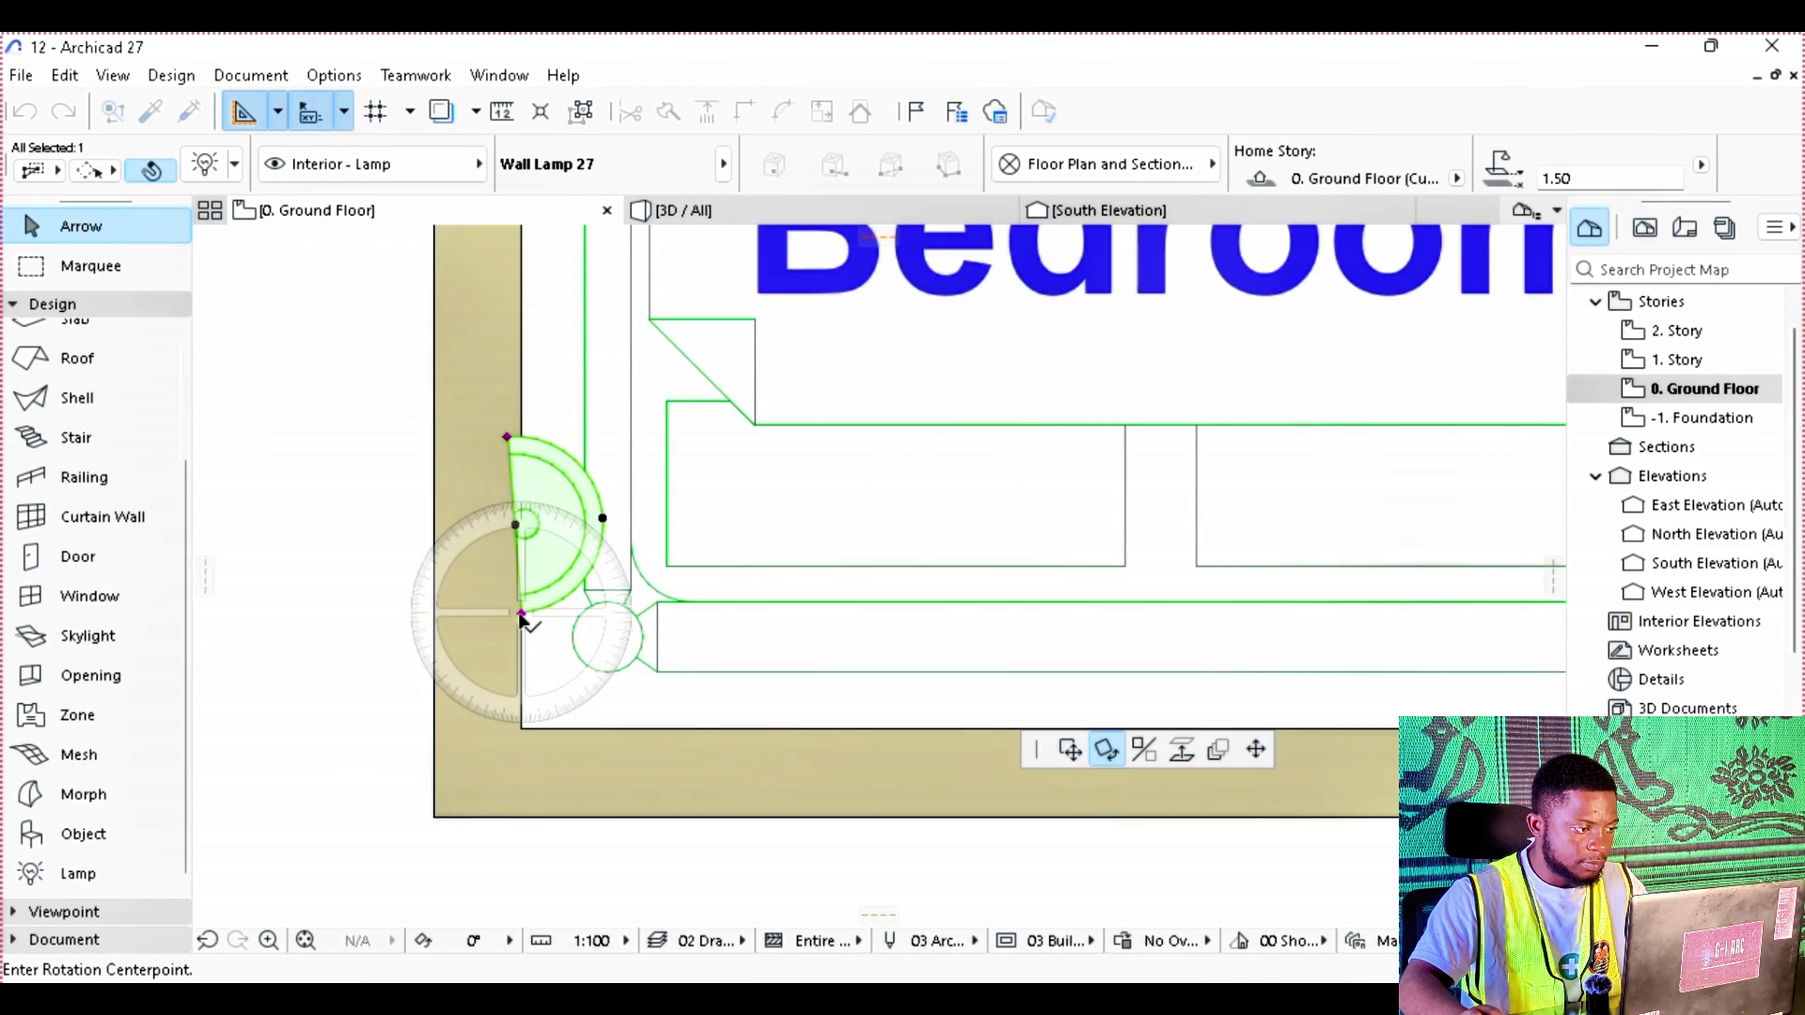
Step: Rotate the mirrored wall lamp about its lower corner so its flat side aligns with the wall's inner face, and deselect it
{"action": "left_click", "coordinate": [522, 613]}
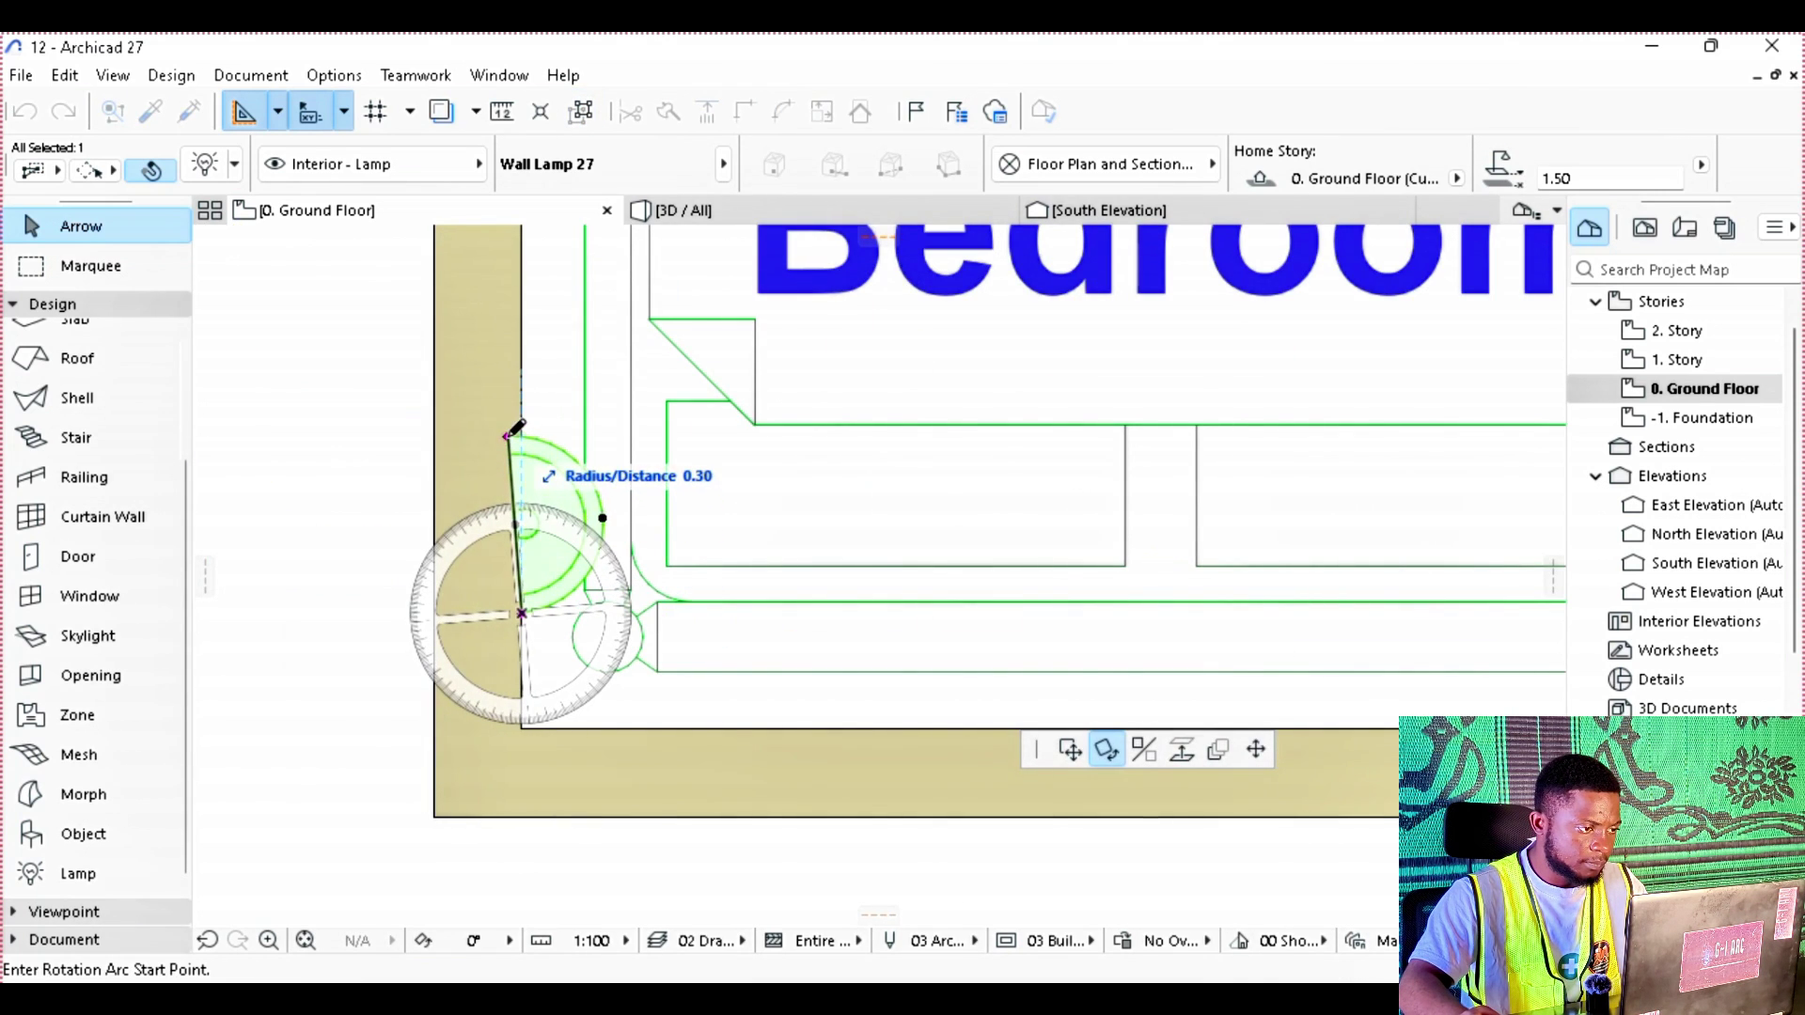
{"action": "left_click", "coordinate": [507, 437]}
{"action": "left_click", "coordinate": [522, 434]}
{"action": "key", "text": "Escape"}
{"action": "scroll", "coordinate": [599, 480], "scroll_direction": "down", "scroll_amount": 4}
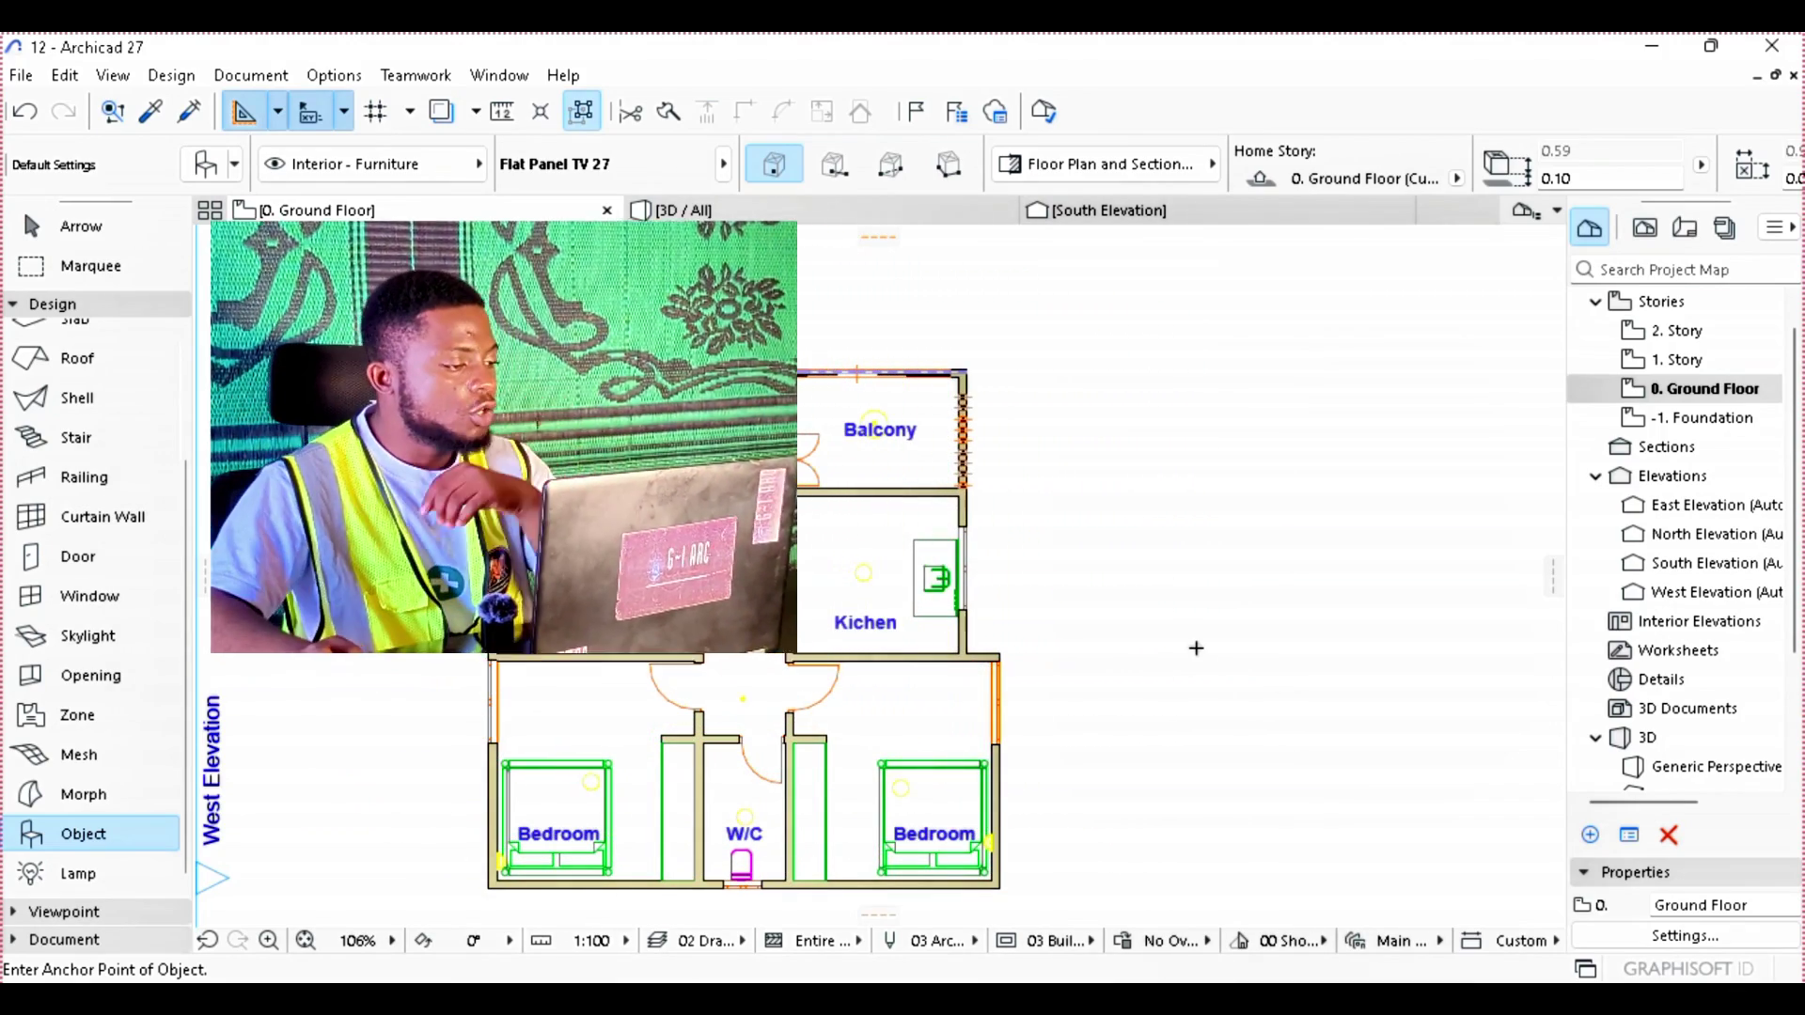
Step: Search the object library for "switc" and set the default object to Switch 2 Poles 27
{"action": "double_click", "coordinate": [90, 842]}
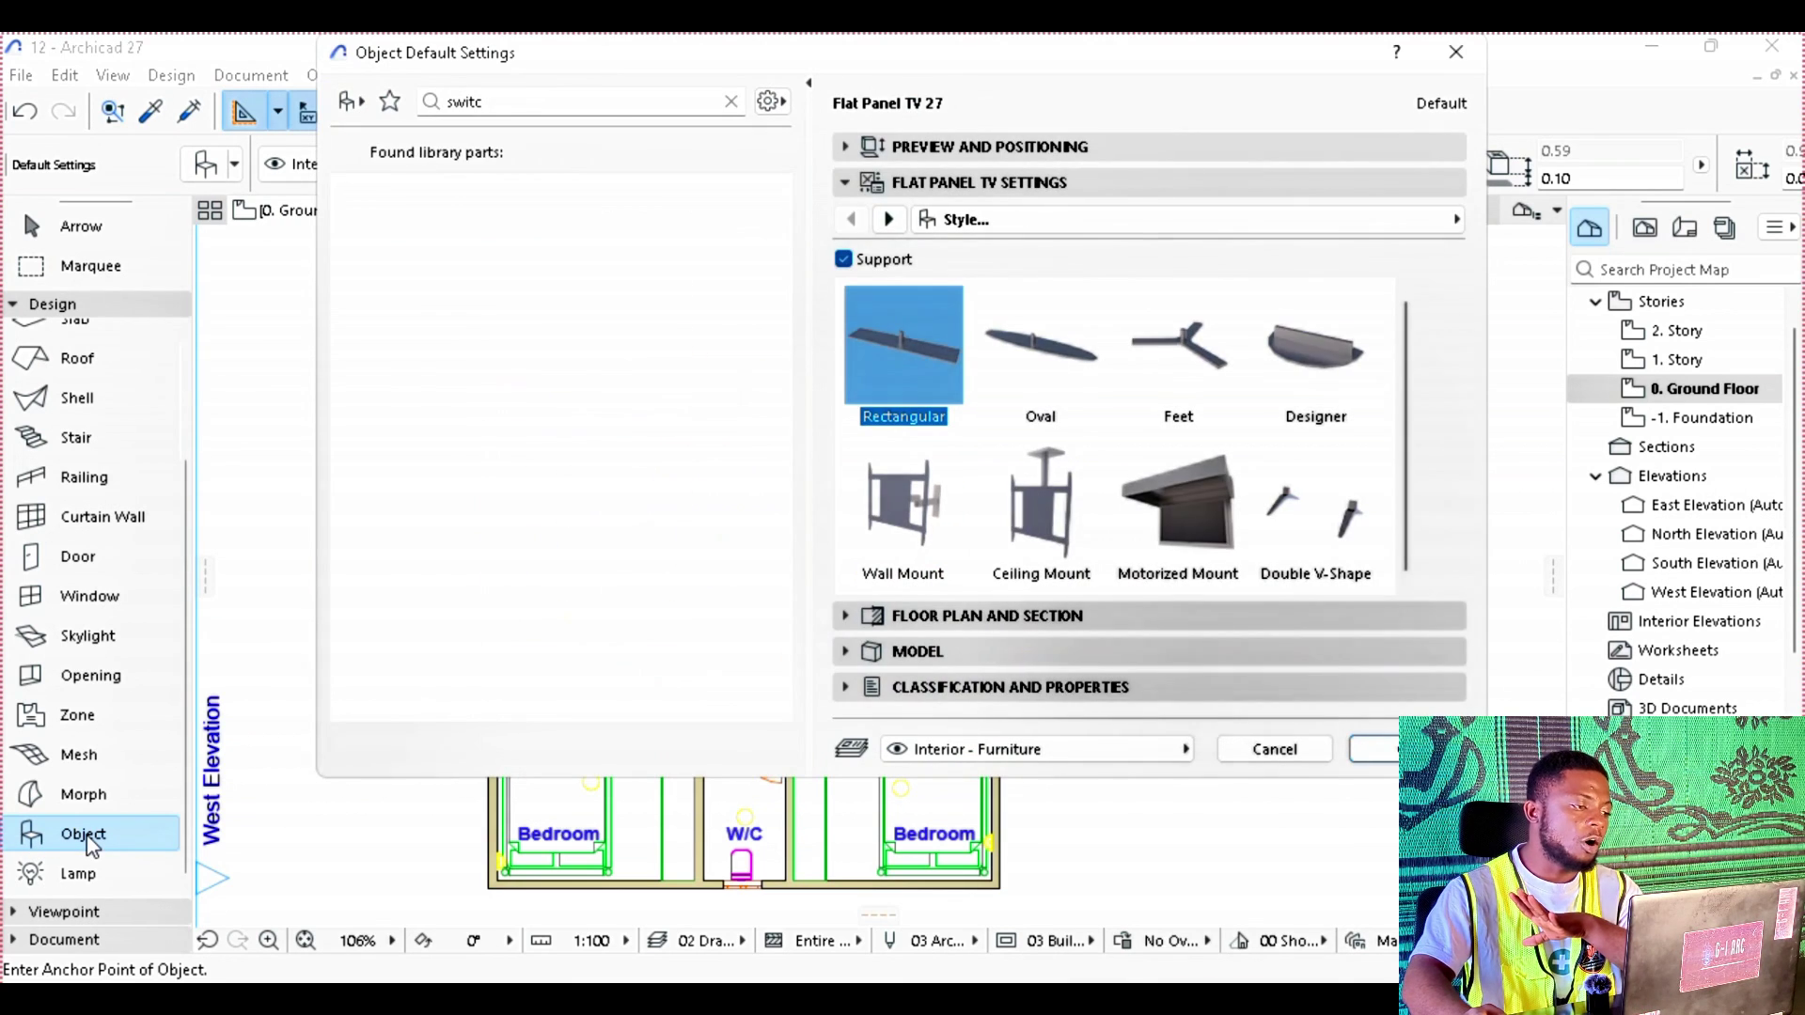
{"action": "left_click", "coordinate": [518, 105]}
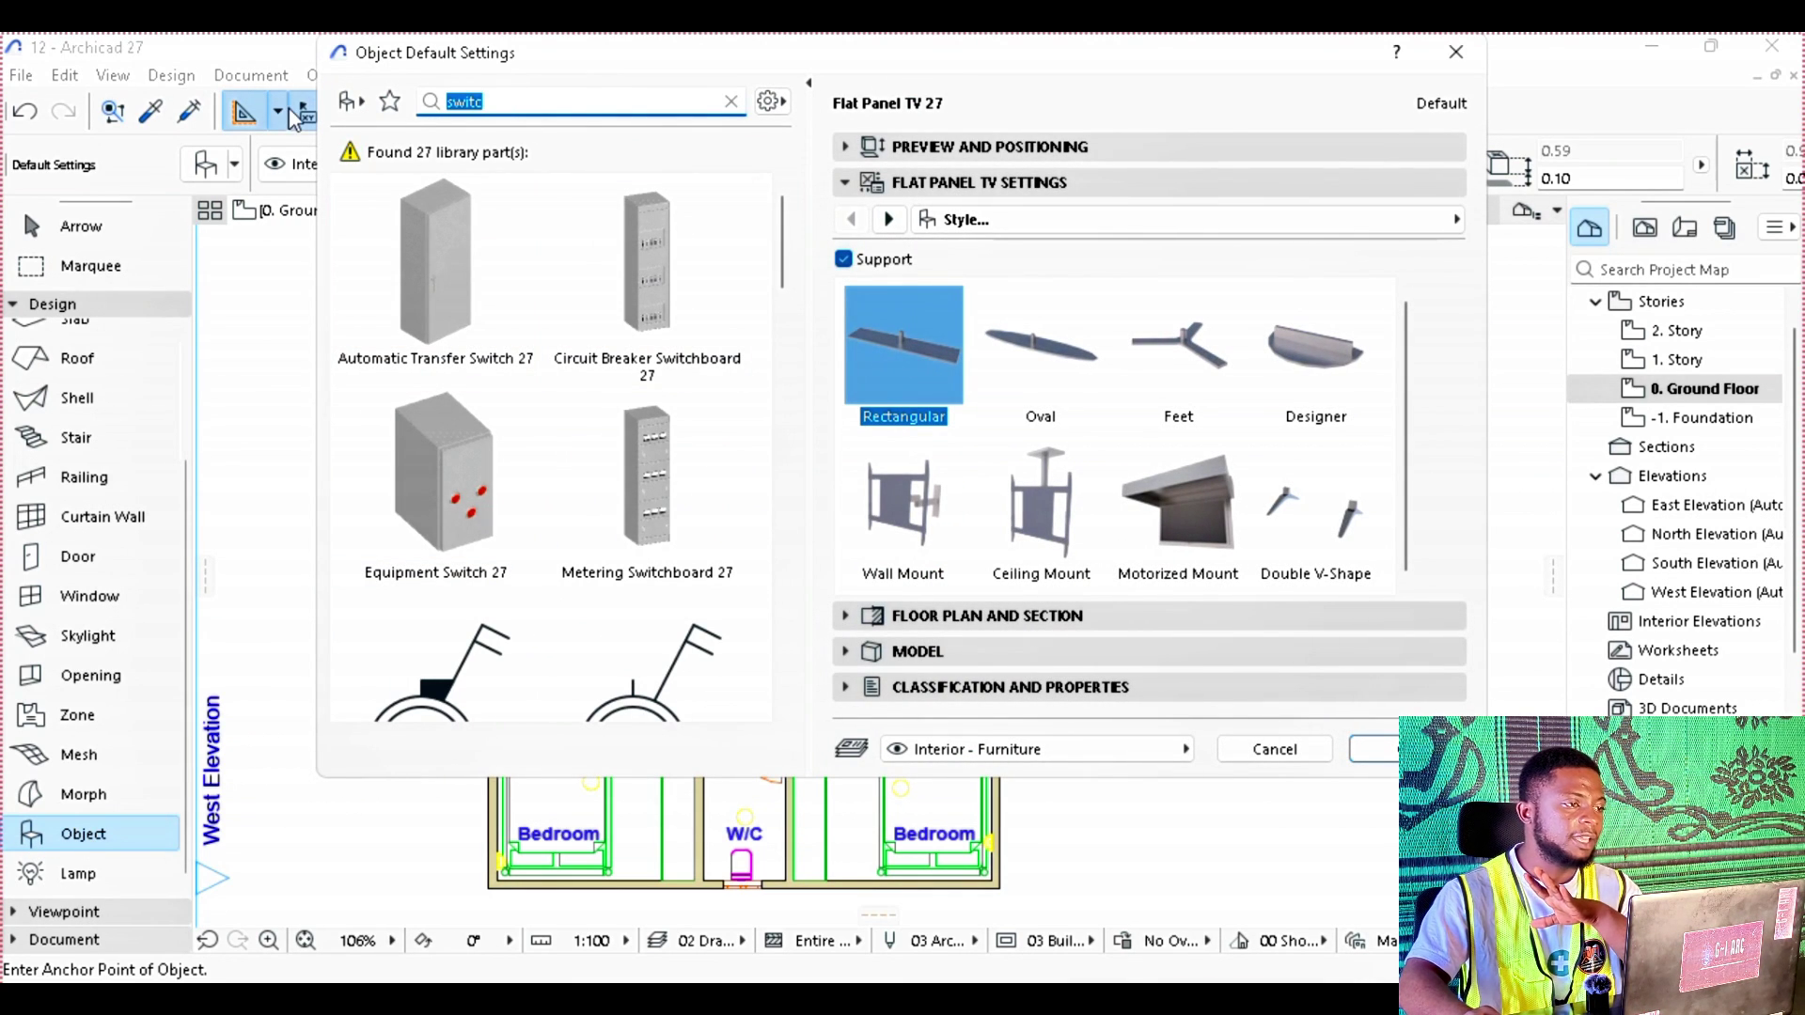
{"action": "type", "text": "swi"}
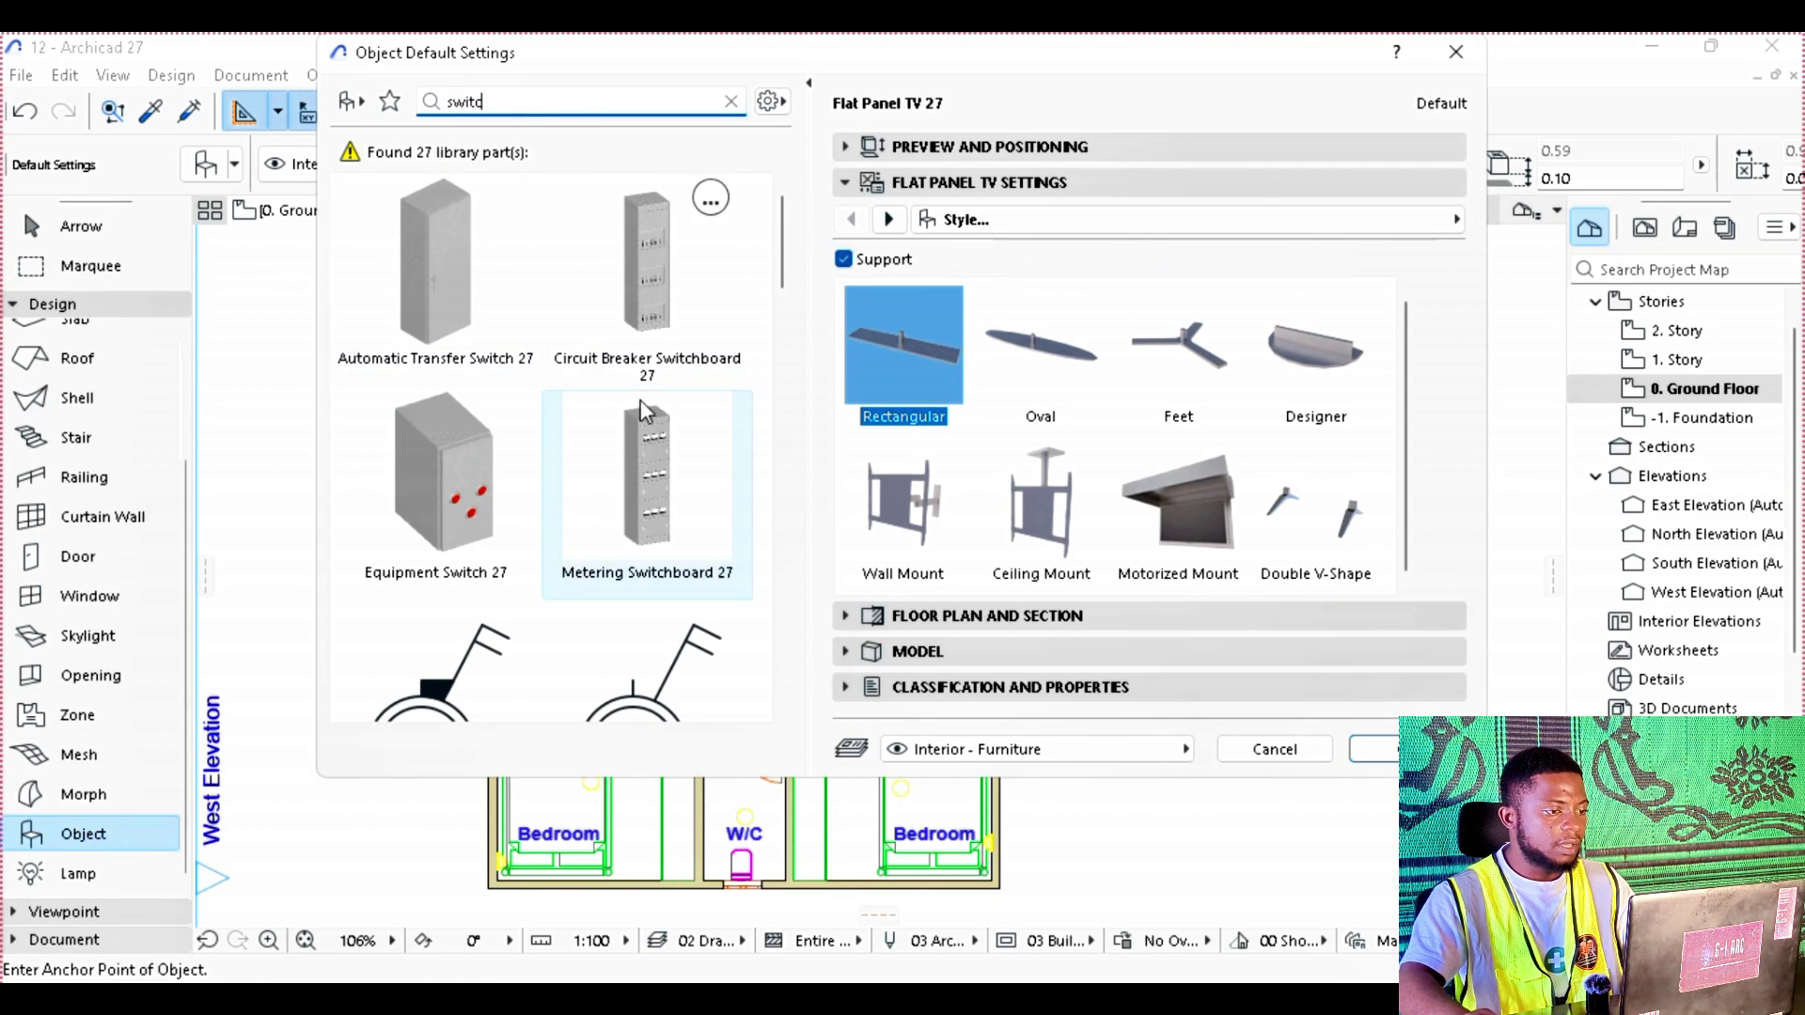
{"action": "scroll", "coordinate": [658, 432], "scroll_direction": "down", "scroll_amount": 4}
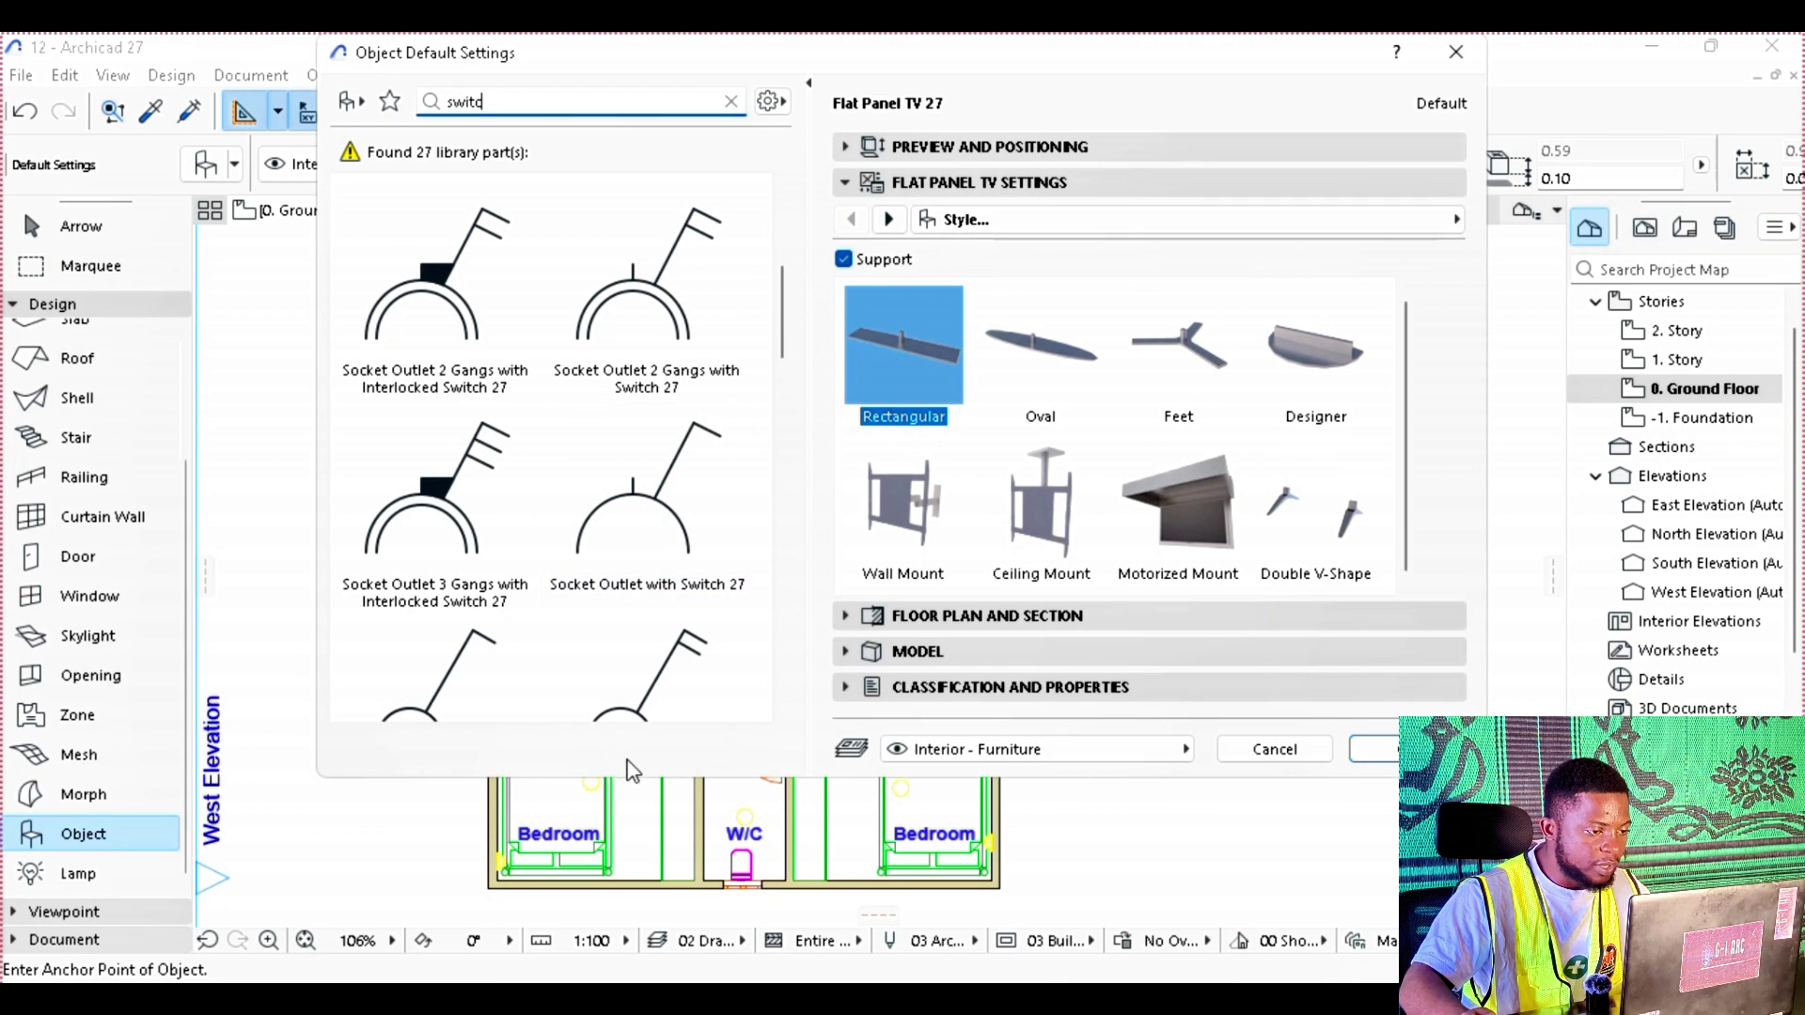
{"action": "scroll", "coordinate": [529, 681], "scroll_direction": "down", "scroll_amount": 3}
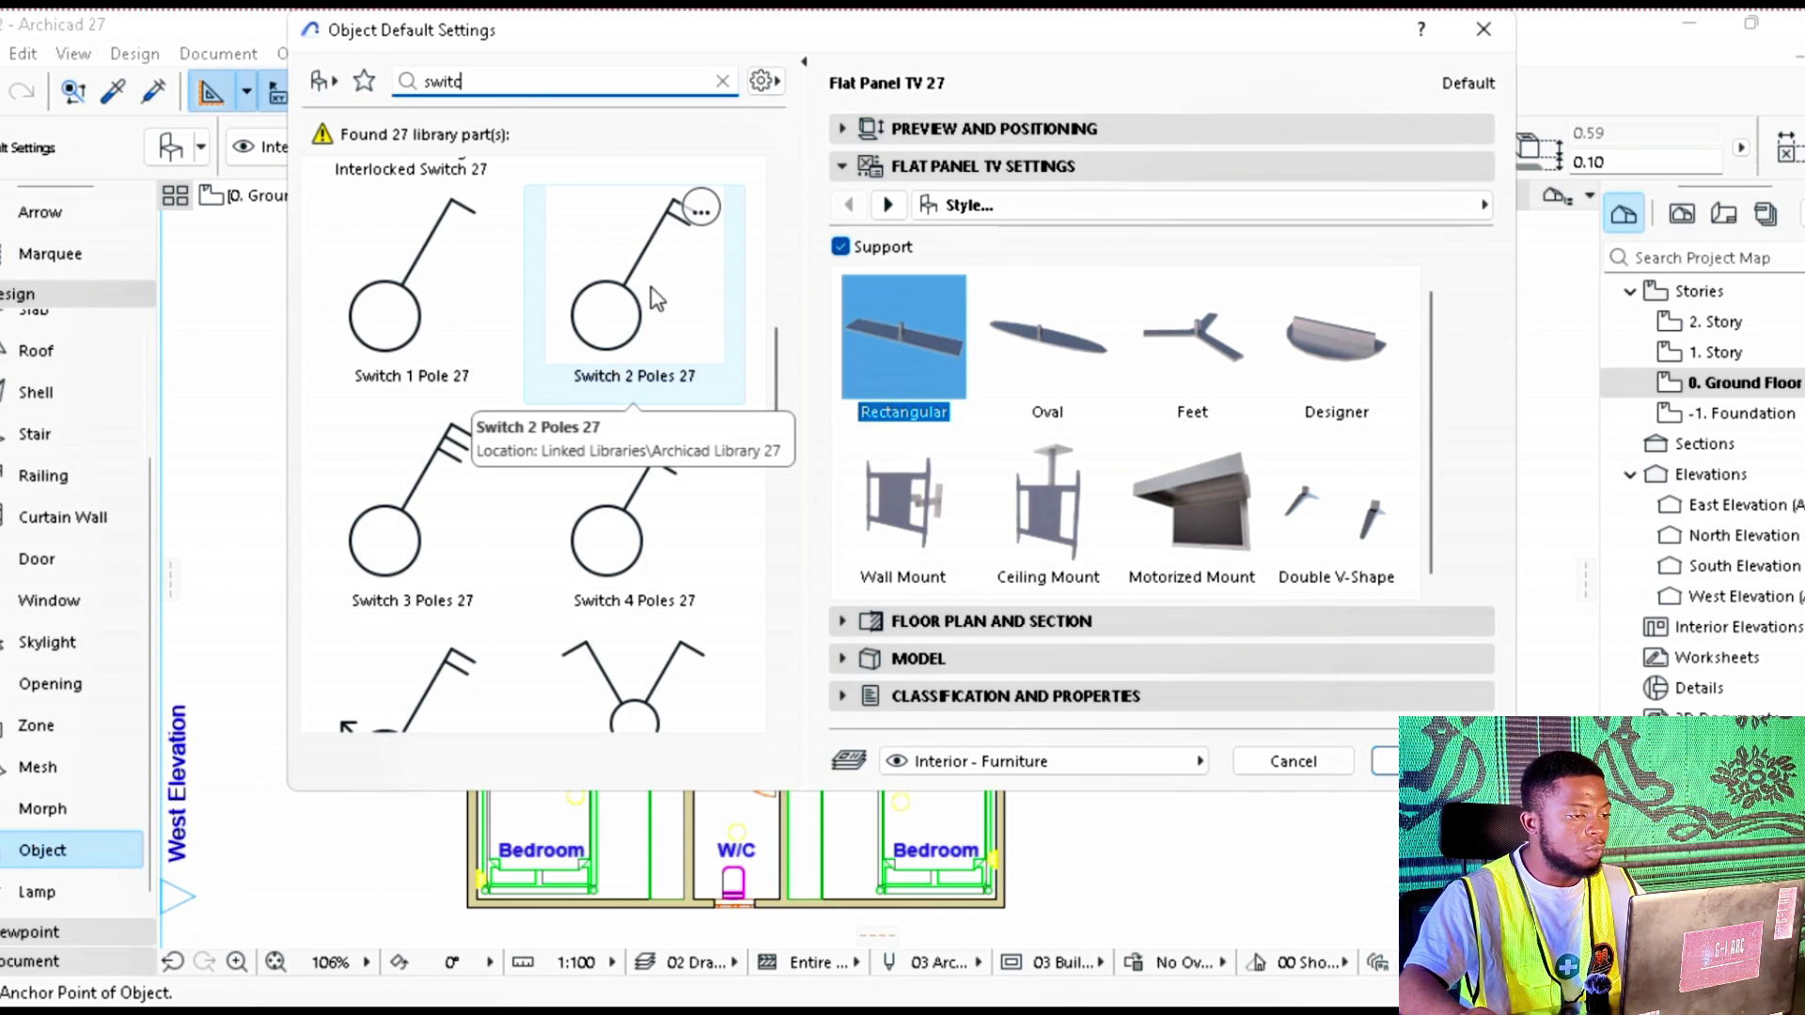
{"action": "left_click", "coordinate": [655, 299]}
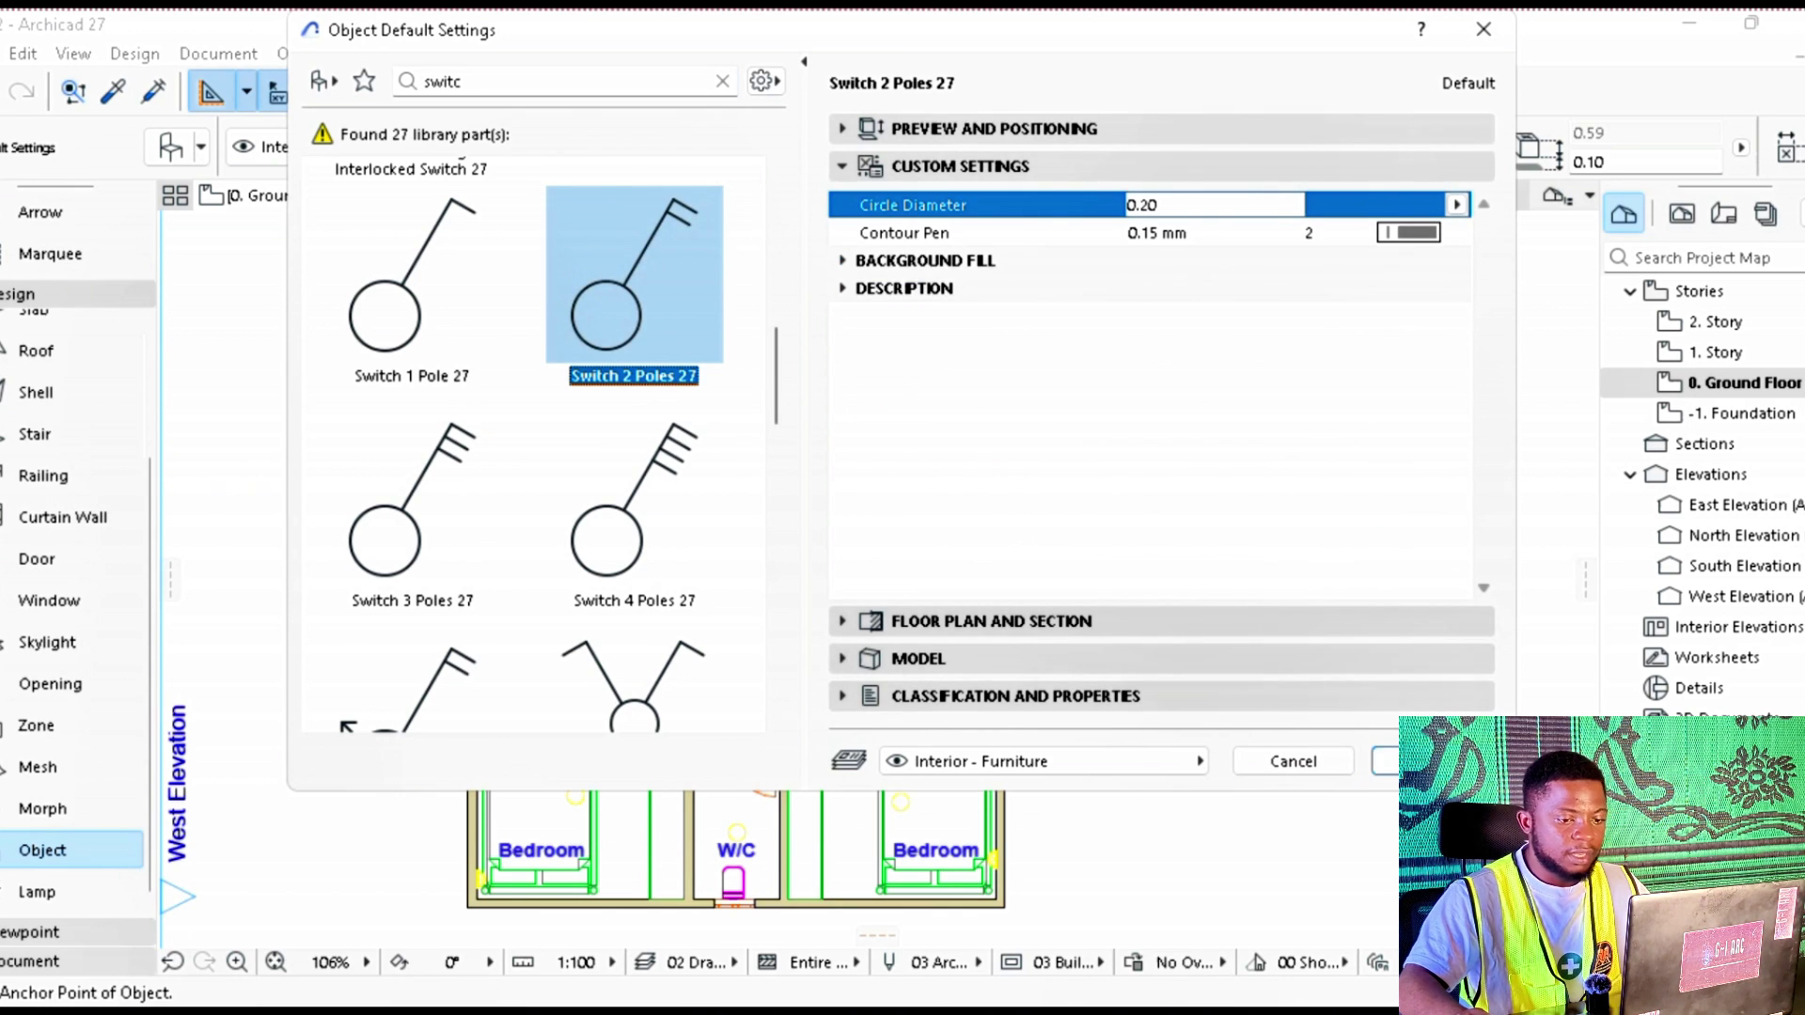
{"action": "left_click", "coordinate": [1387, 762]}
Step: Place the two-pole switch in the living room on the wall beside the balcony door and leave the Object tool
{"action": "scroll", "coordinate": [742, 510], "scroll_direction": "up", "scroll_amount": 4}
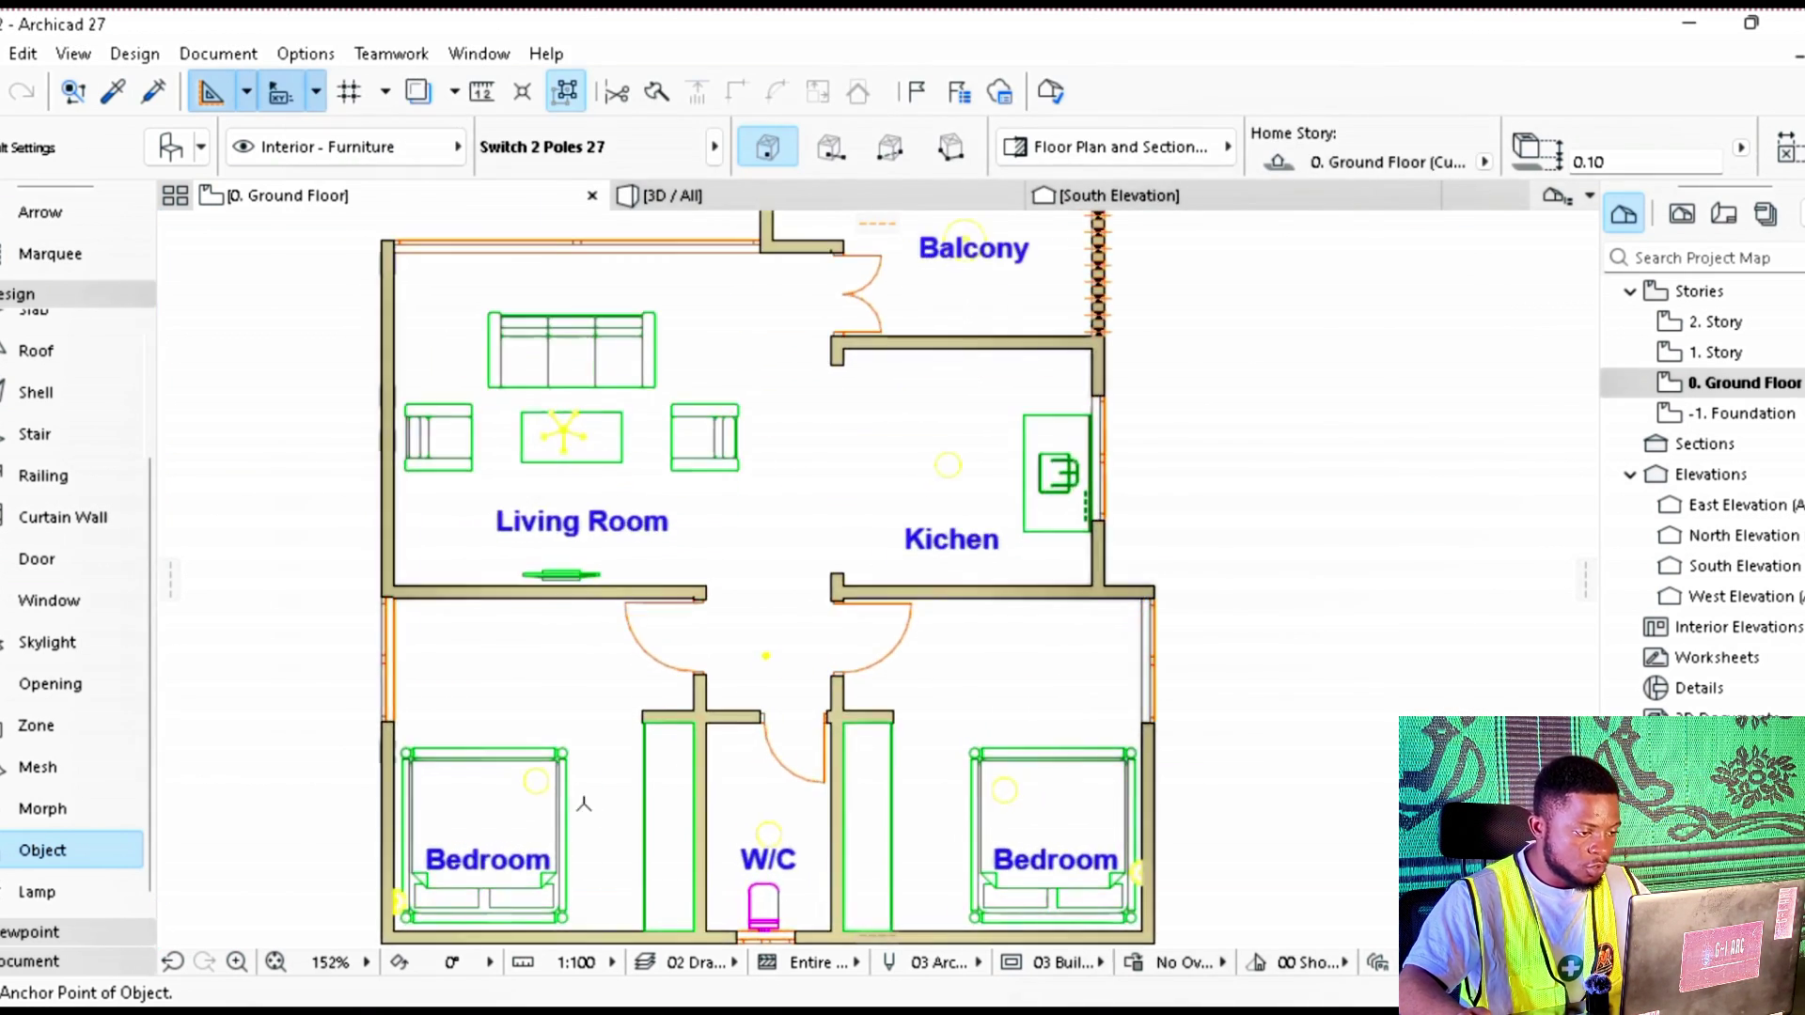
{"action": "scroll", "coordinate": [754, 668], "scroll_direction": "down", "scroll_amount": 3}
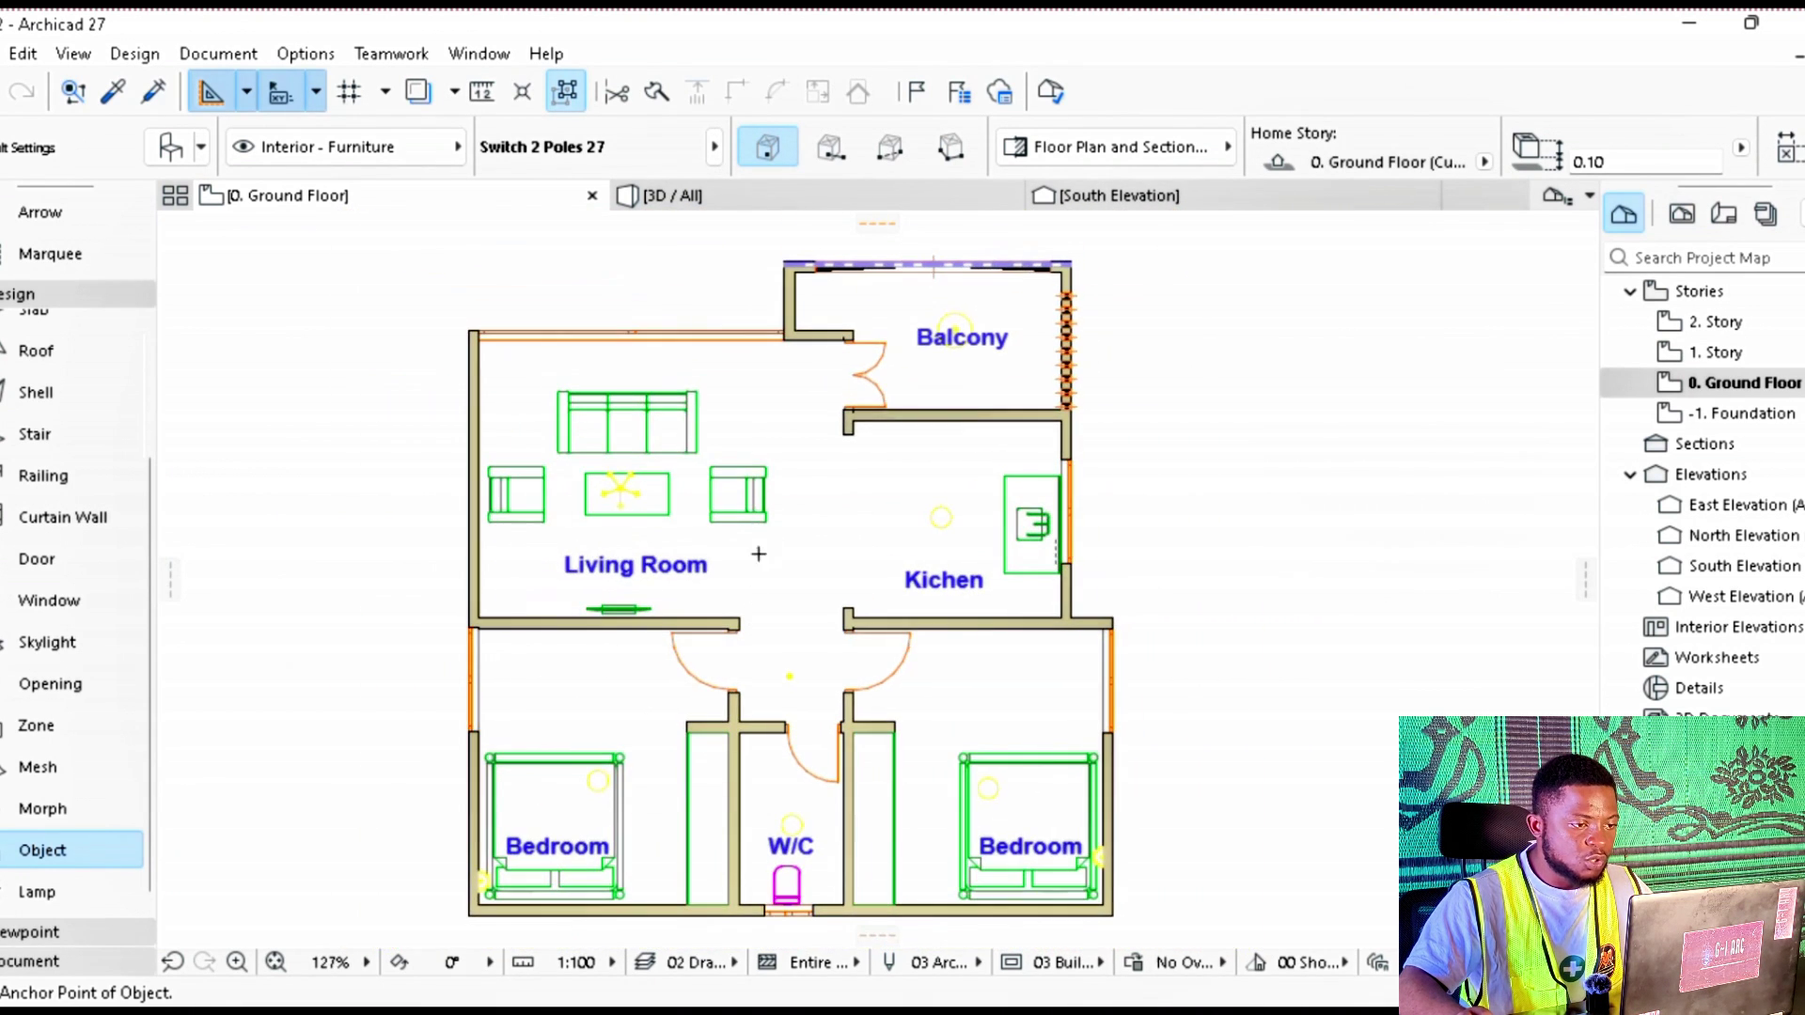
{"action": "scroll", "coordinate": [832, 357], "scroll_direction": "up", "scroll_amount": 7}
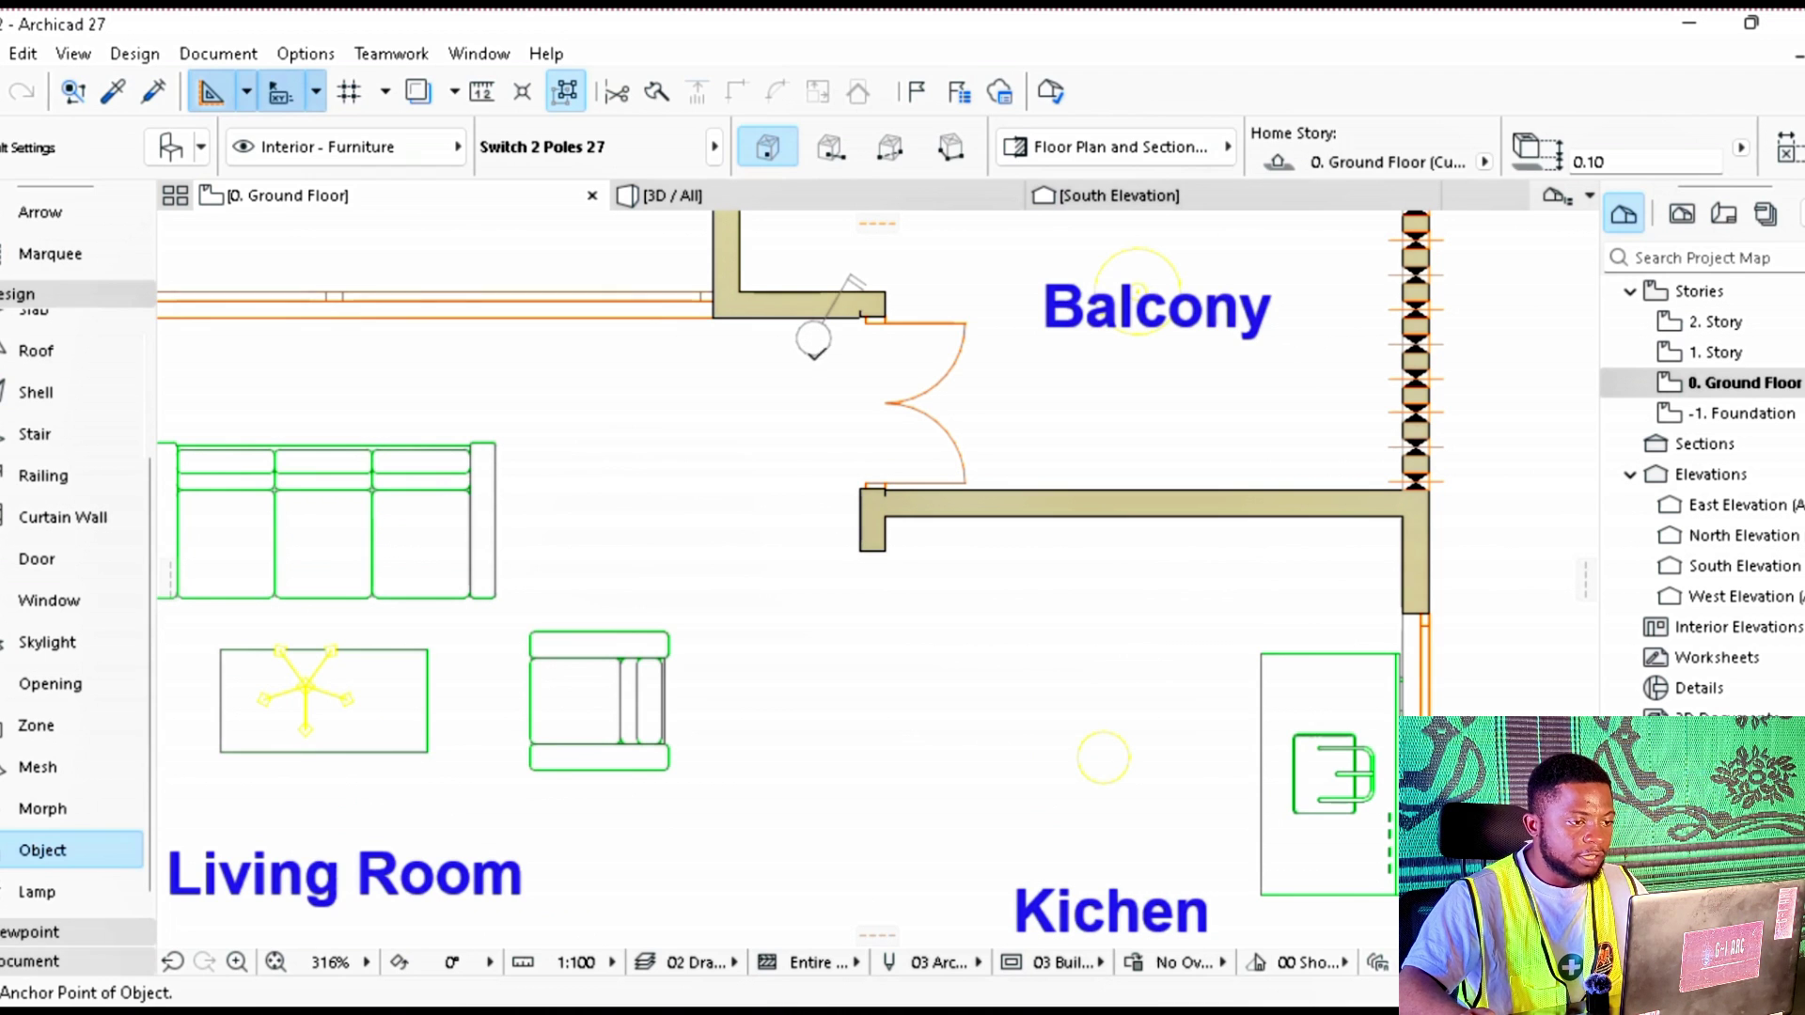
{"action": "key", "text": "Escape"}
Step: Rotate the two-pole switch by the balcony door so its lever points diagonally into the living room, and deselect it
{"action": "left_click", "coordinate": [814, 340]}
{"action": "key", "text": "ctrl+e"}
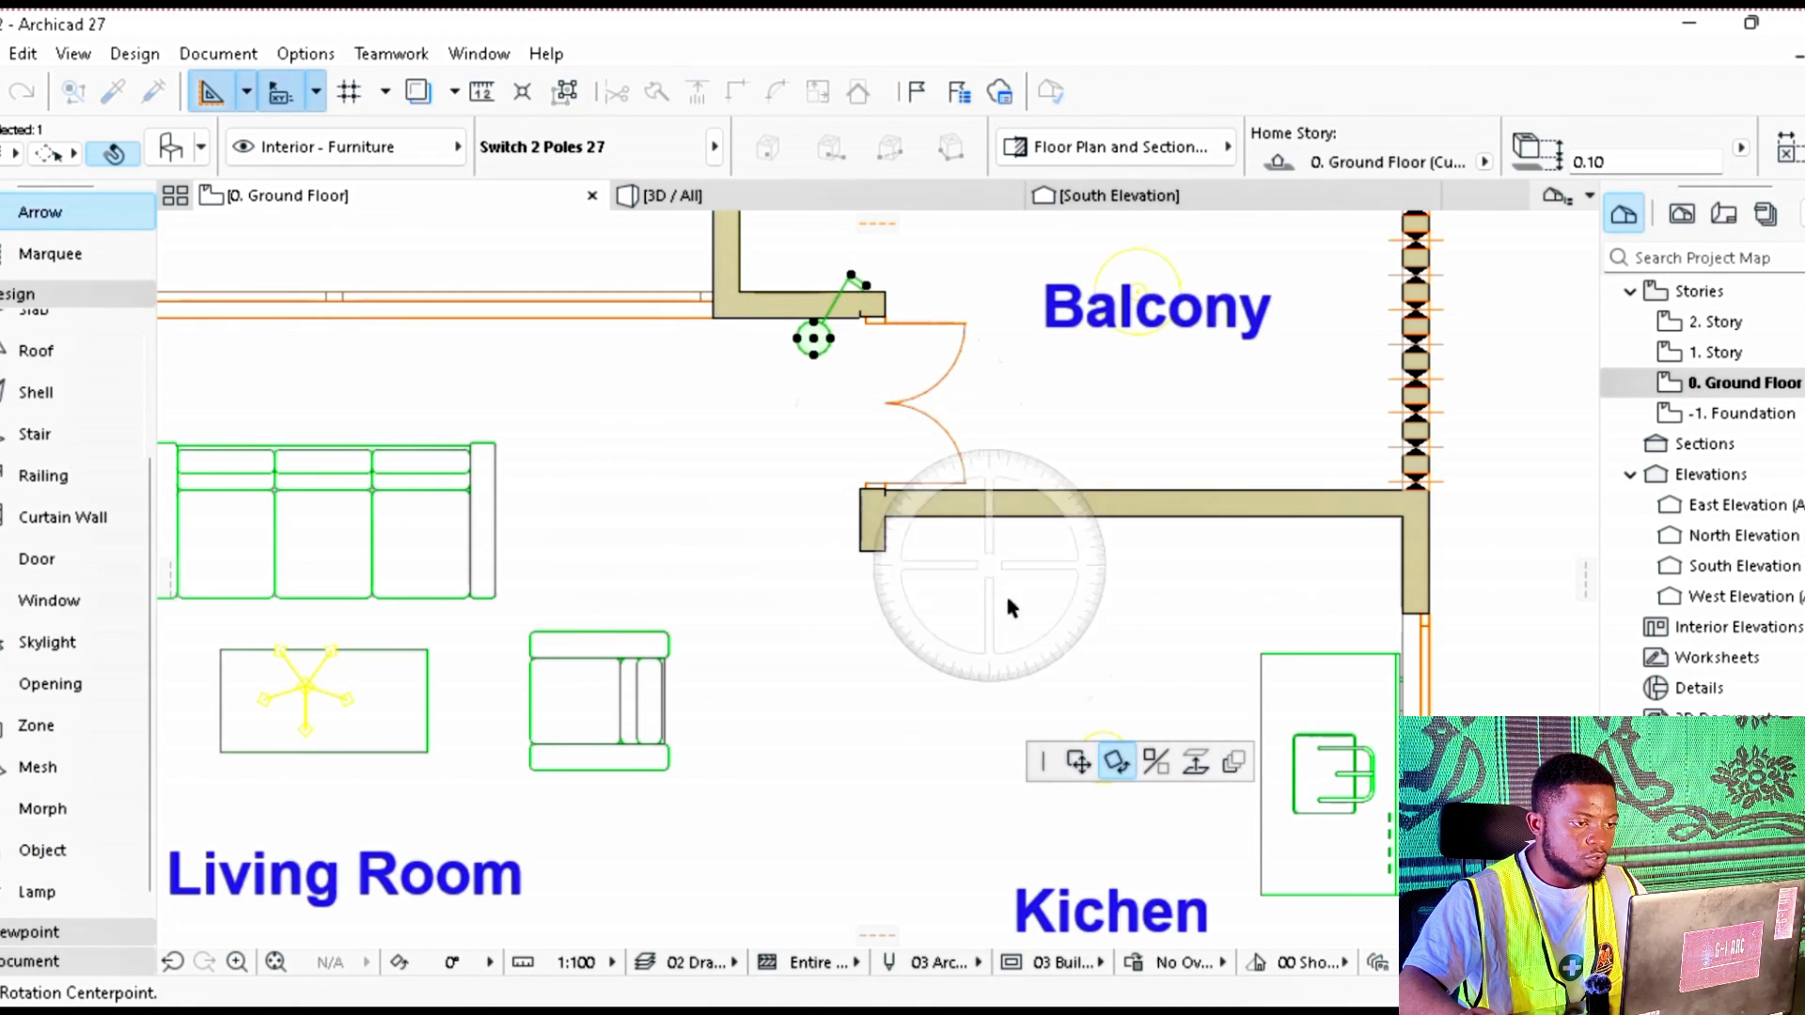
{"action": "double_click", "coordinate": [805, 348]}
{"action": "left_click", "coordinate": [781, 405]}
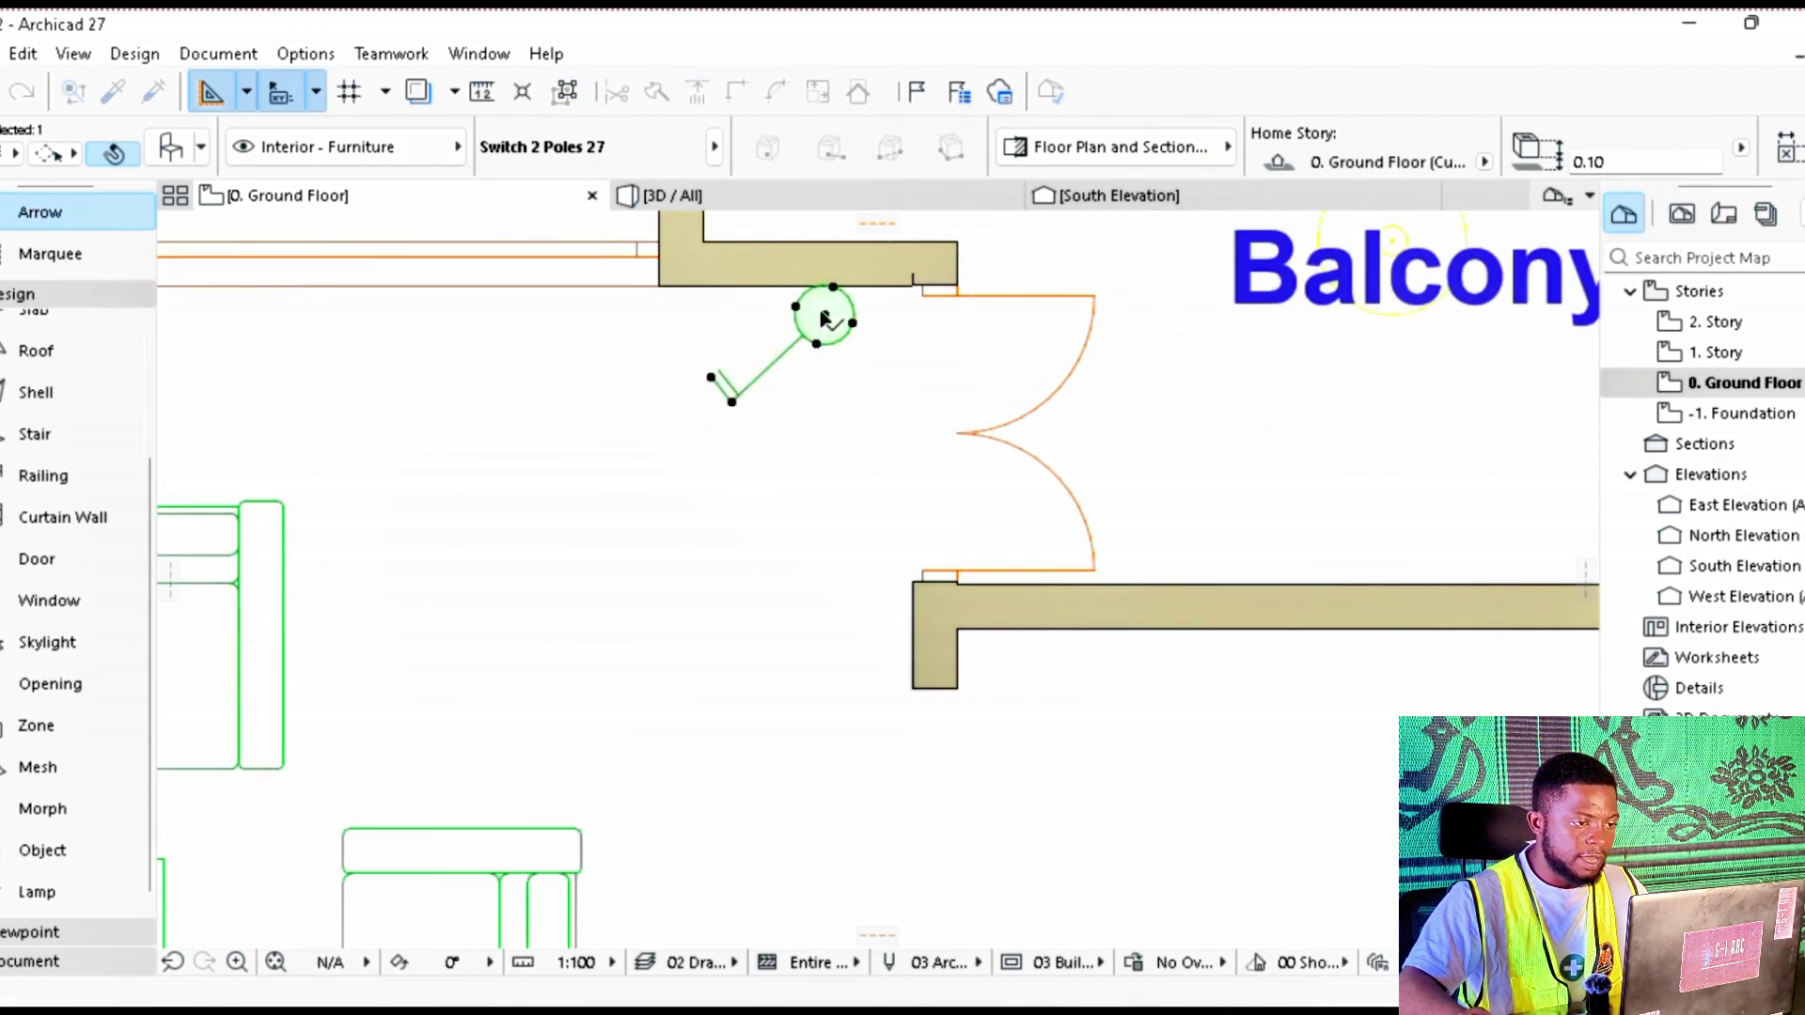
{"action": "key", "text": "Escape"}
Step: Copy the two-pole switch by the balcony door to the end of the living room's lower wall, beside the left bedroom door
{"action": "scroll", "coordinate": [846, 414], "scroll_direction": "down", "scroll_amount": 5}
{"action": "scroll", "coordinate": [893, 319], "scroll_direction": "up", "scroll_amount": 2}
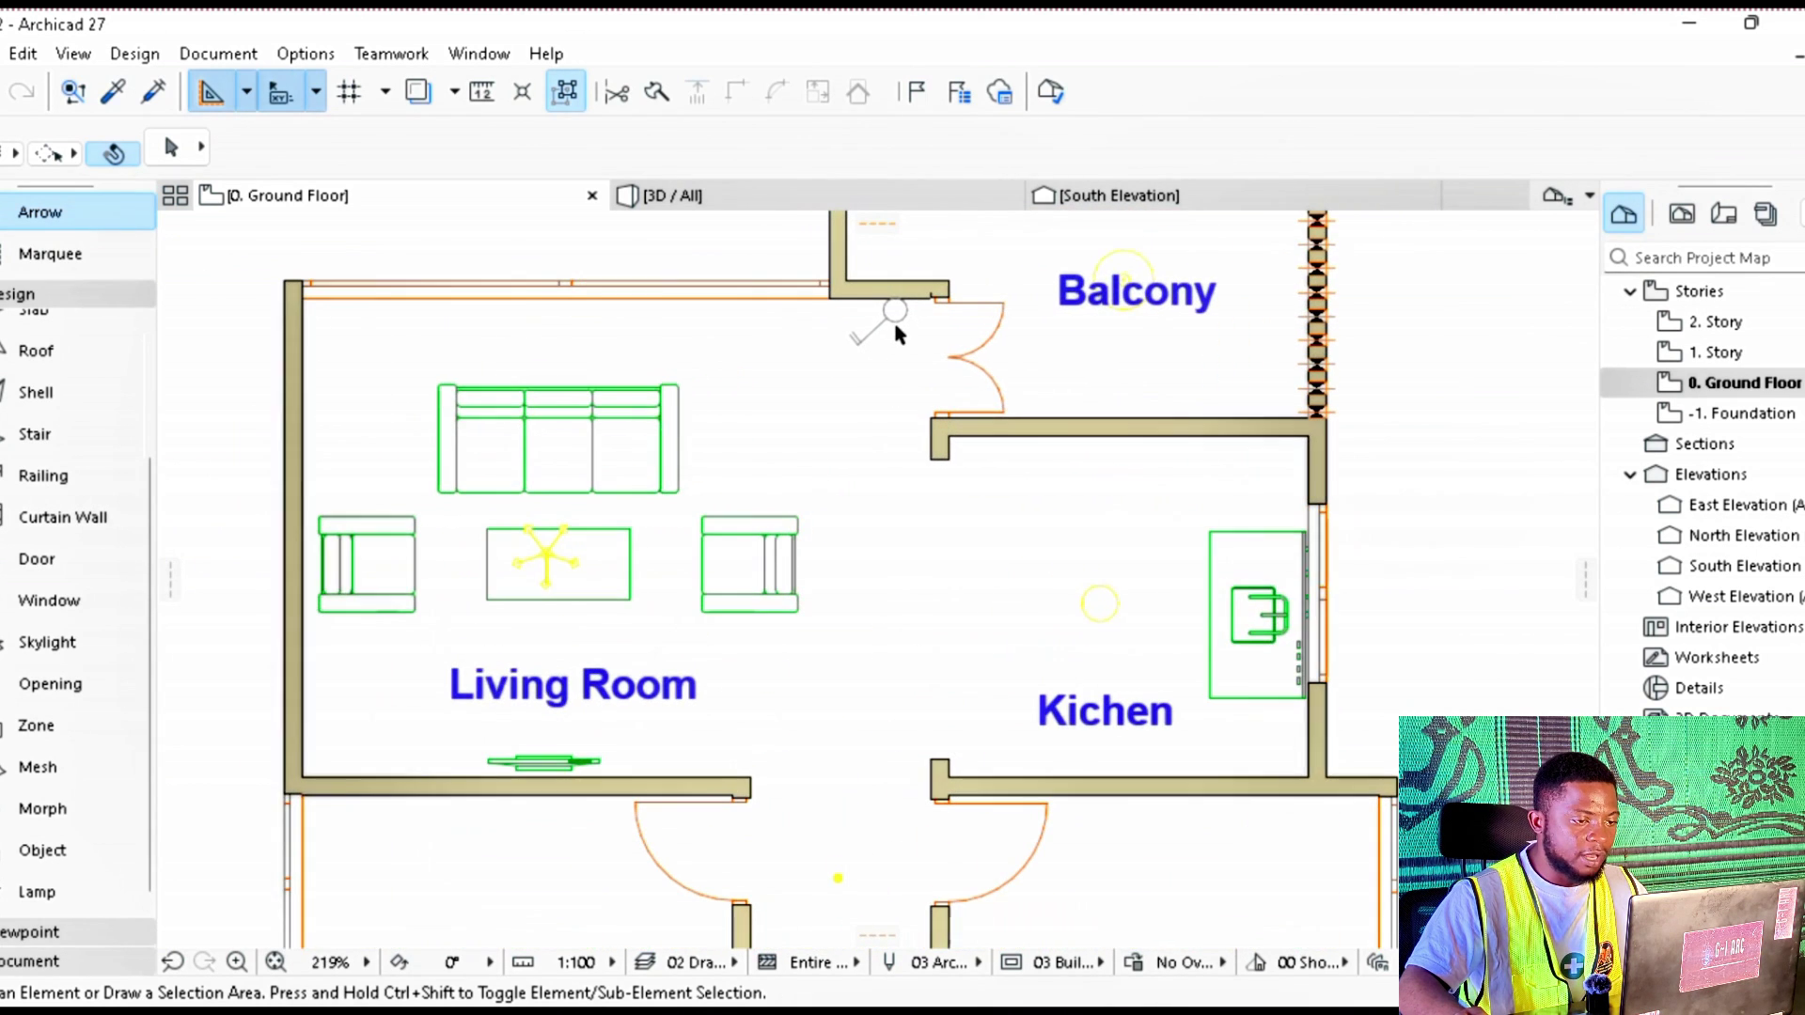
{"action": "left_click", "coordinate": [893, 320]}
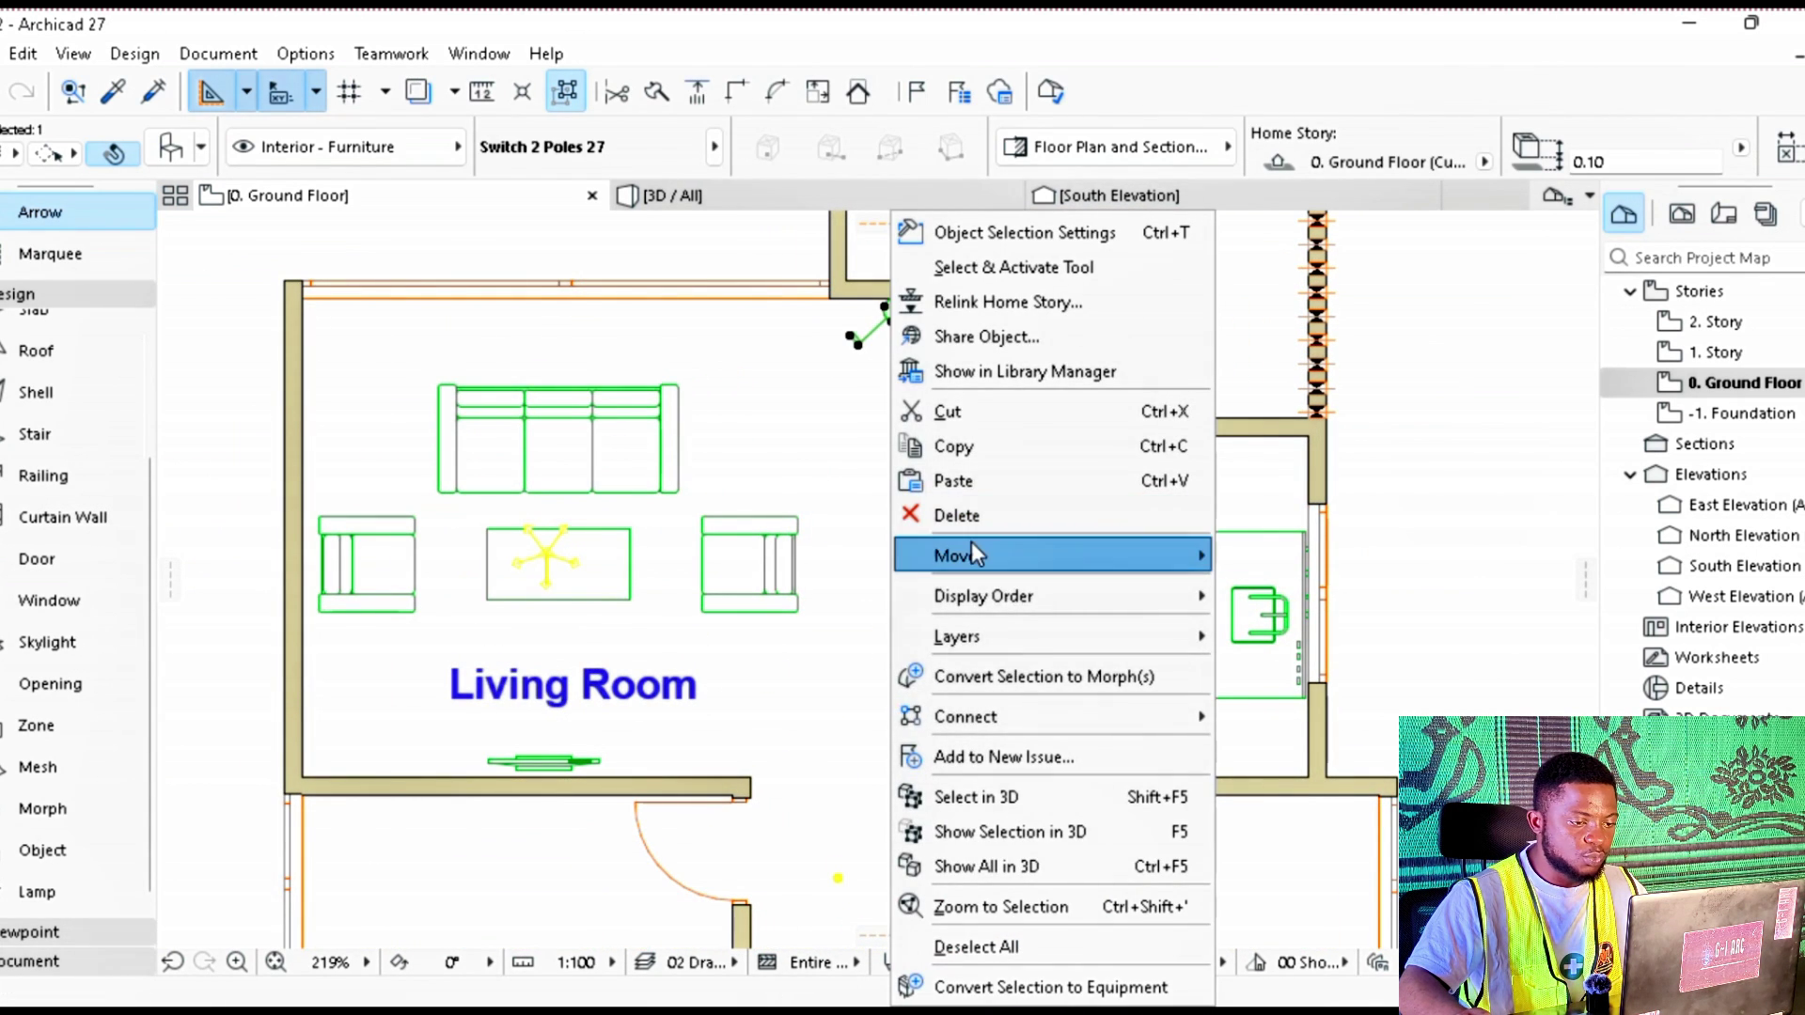
{"action": "mouse_move", "coordinate": [972, 553]}
{"action": "left_click", "coordinate": [1334, 700]}
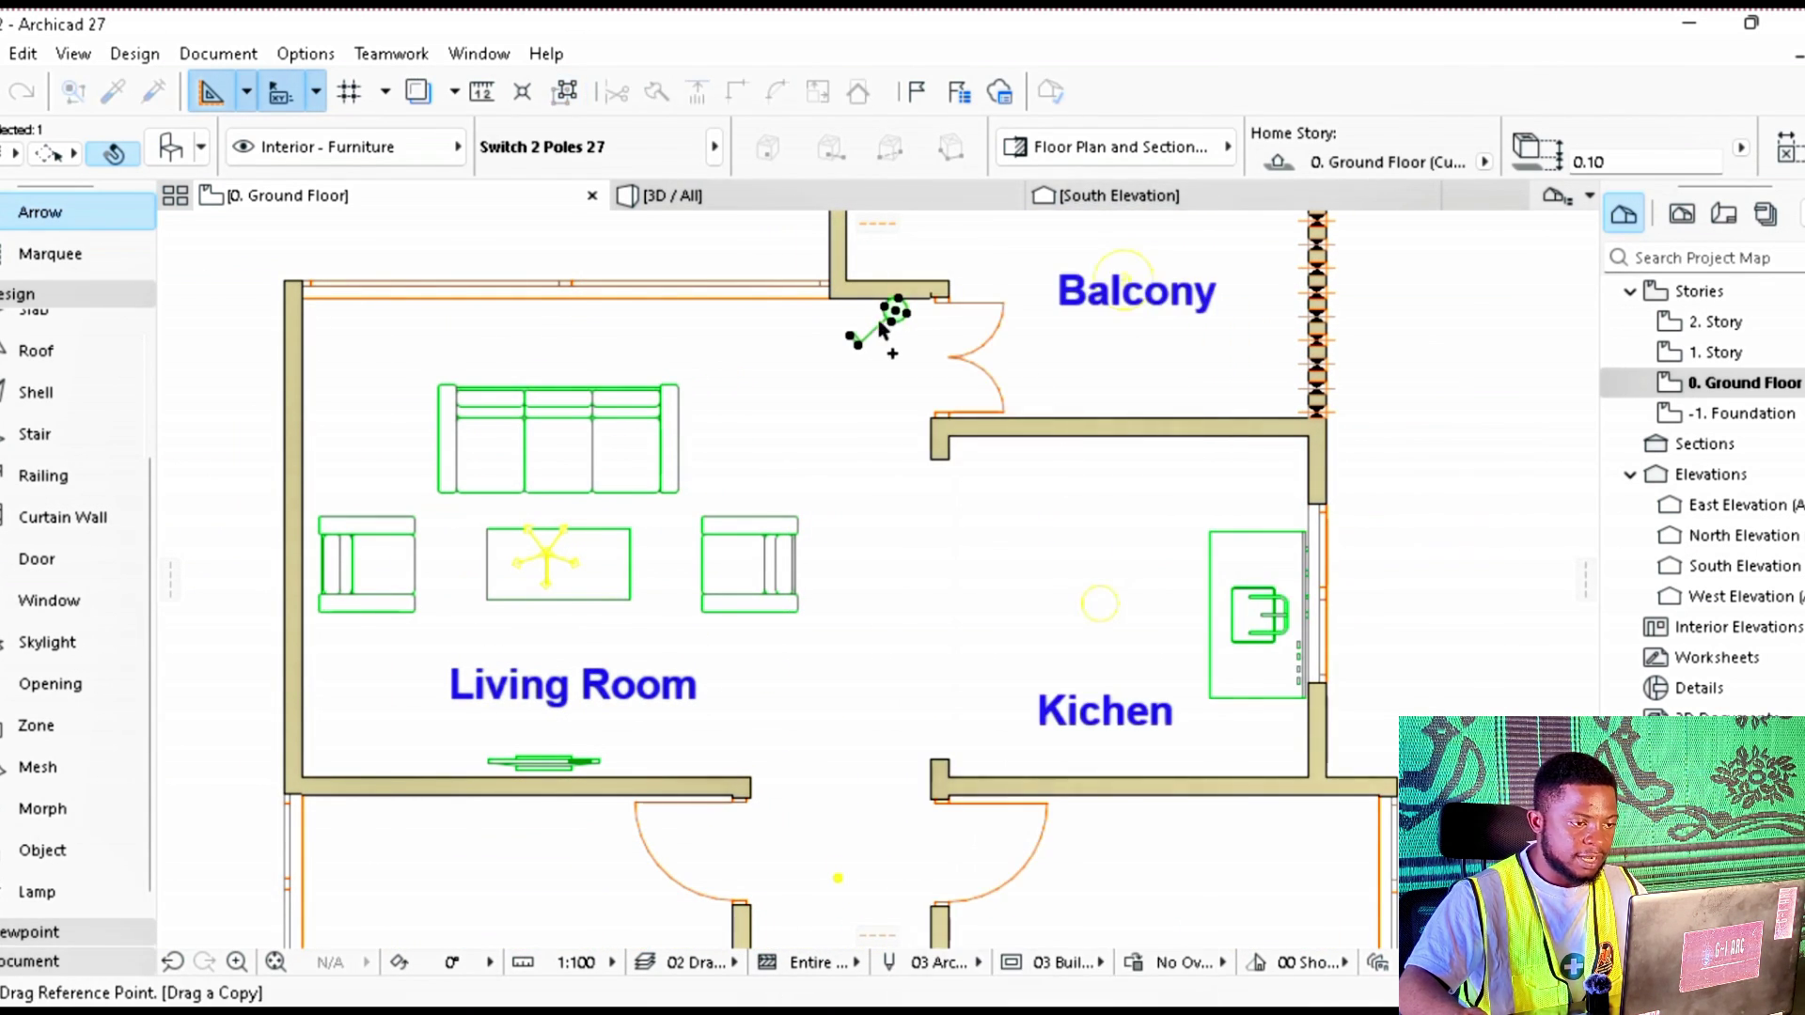
{"action": "left_click", "coordinate": [870, 324]}
{"action": "scroll", "coordinate": [739, 752], "scroll_direction": "up", "scroll_amount": 5}
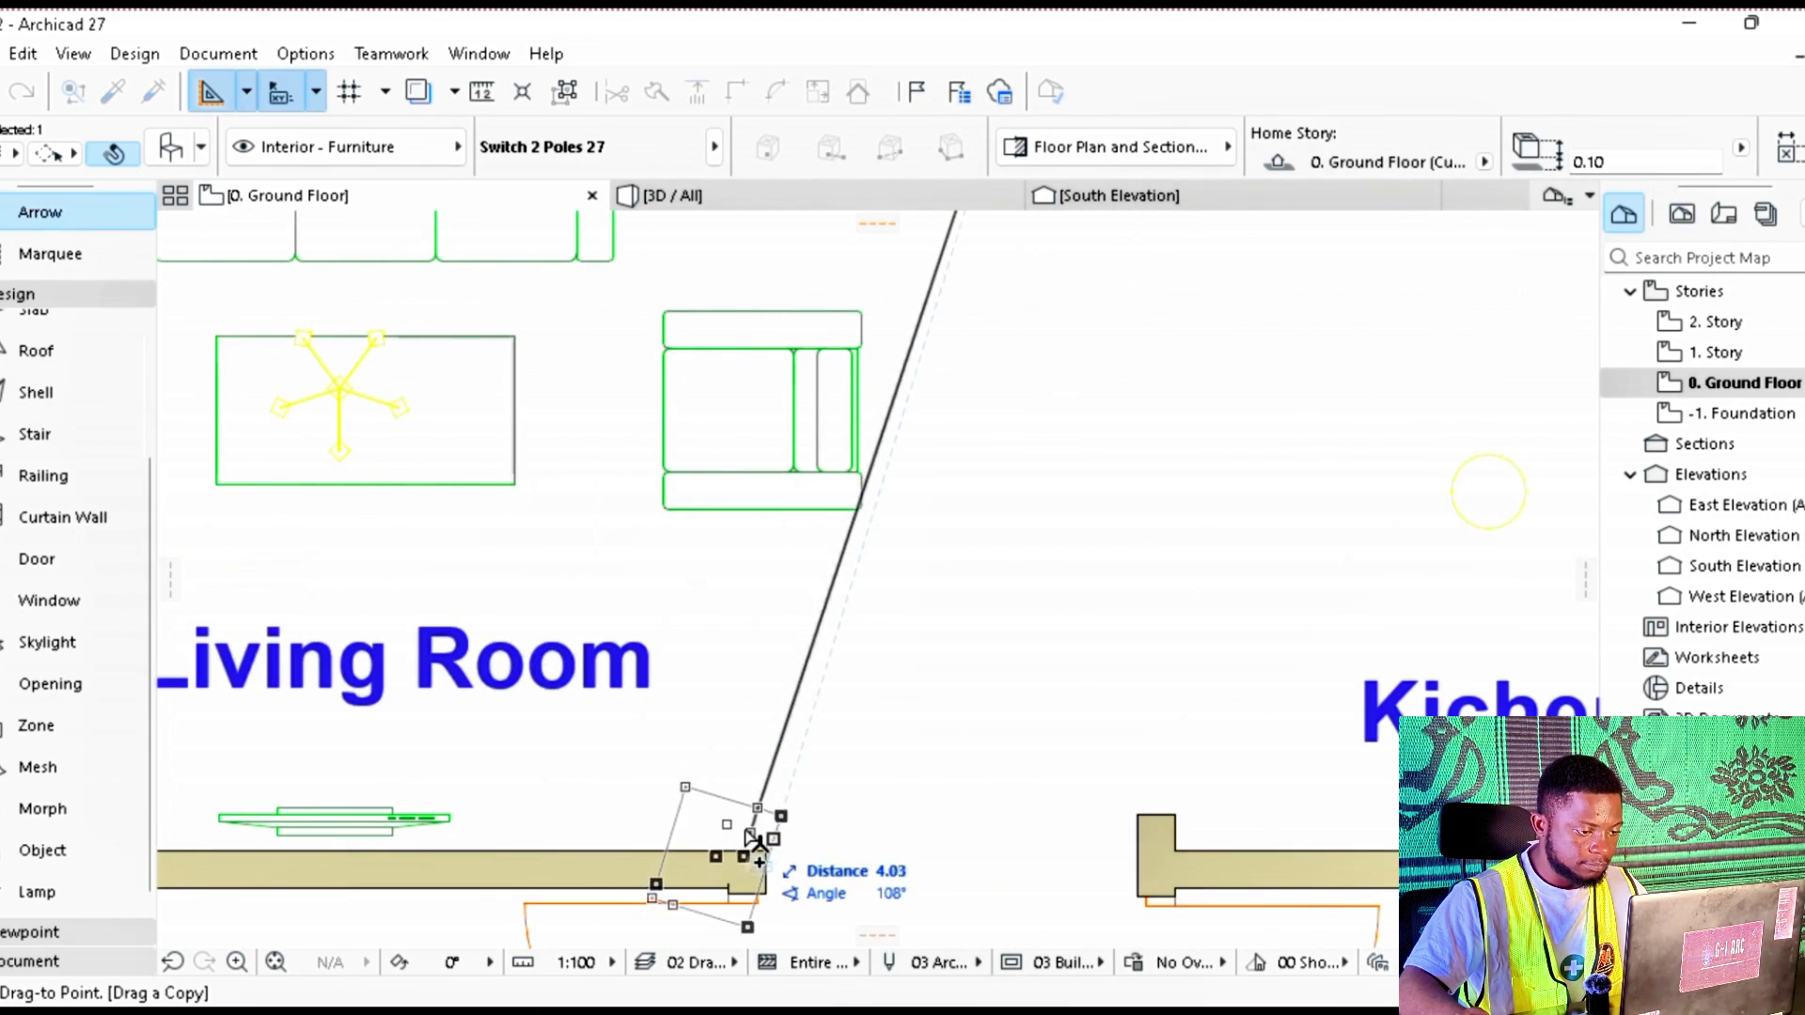
{"action": "left_click", "coordinate": [756, 838]}
Step: Rotate the copied two-pole switch so its lever points diagonally up from the living room's lower wall, seat it against the wall, and deselect it
{"action": "key", "text": "ctrl+e"}
{"action": "left_click", "coordinate": [749, 830]}
{"action": "left_click", "coordinate": [1119, 799]}
{"action": "key", "text": "ctrl+d"}
{"action": "key", "text": "Escape"}
{"action": "scroll", "coordinate": [828, 752], "scroll_direction": "up", "scroll_amount": 1}
{"action": "scroll", "coordinate": [1070, 347], "scroll_direction": "down", "scroll_amount": 5}
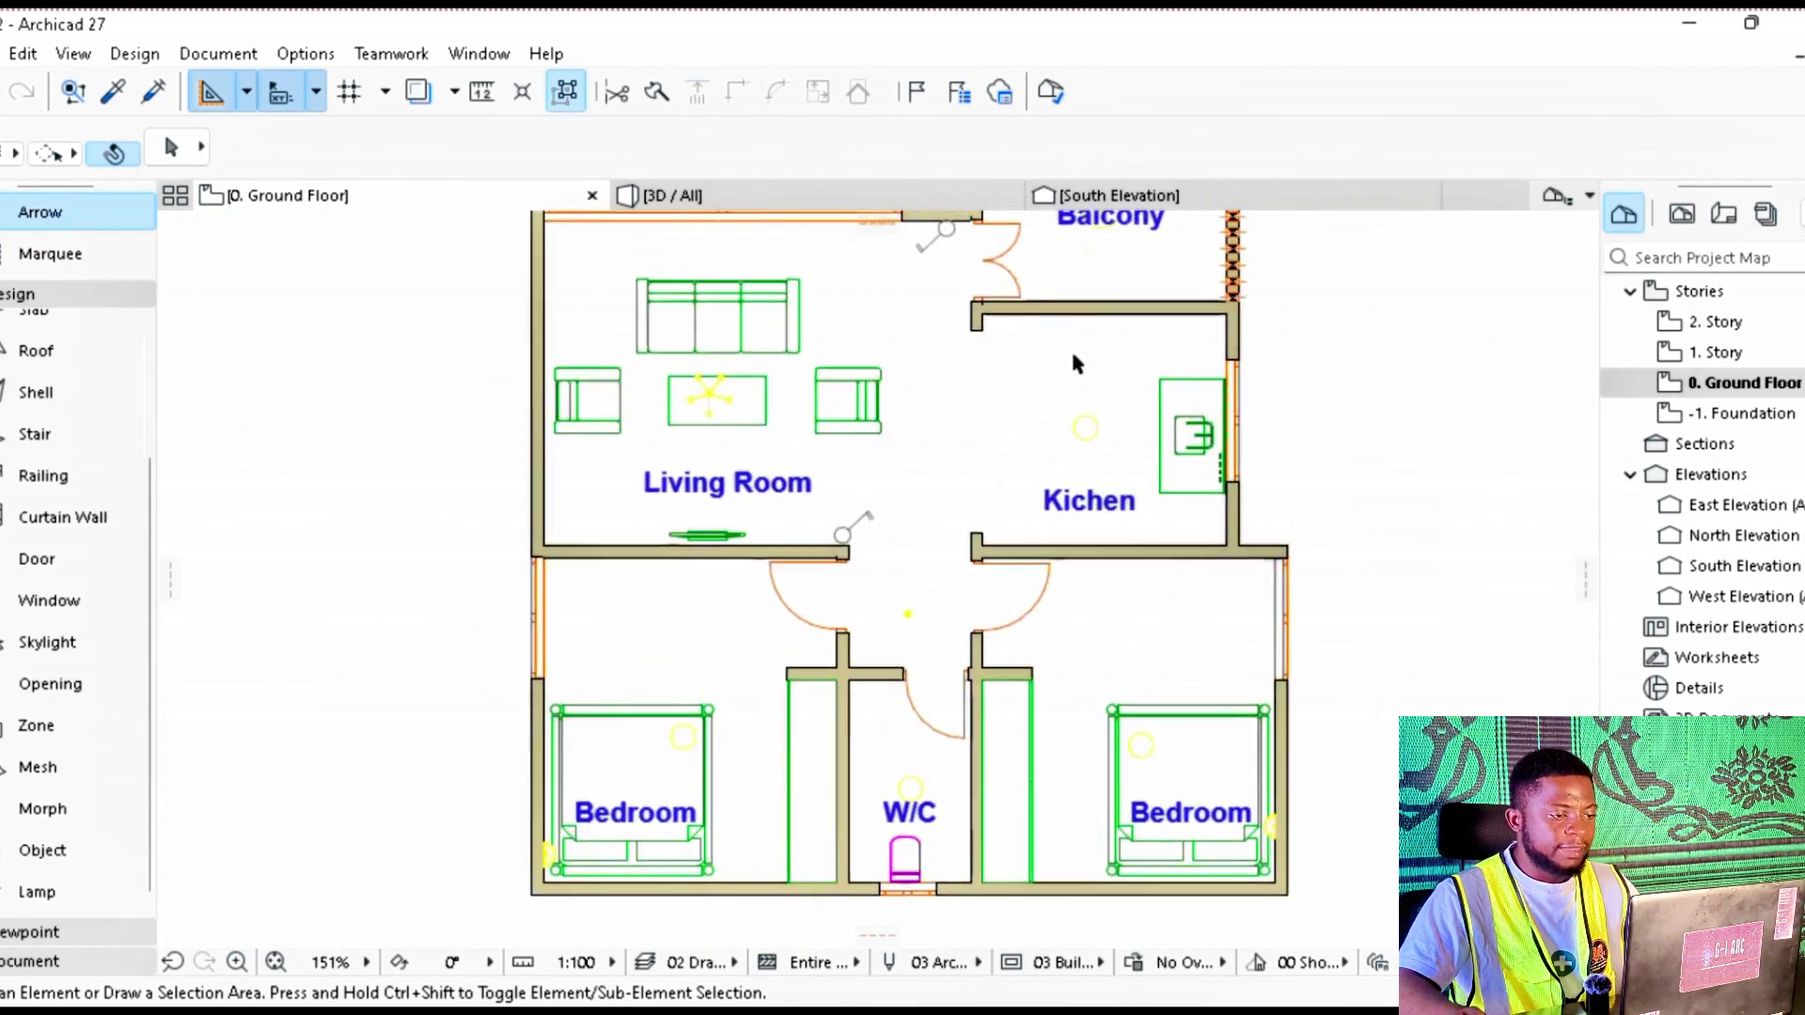
Step: Set the default object to Switch 1 Pole 27
{"action": "scroll", "coordinate": [1055, 326], "scroll_direction": "up", "scroll_amount": 4}
{"action": "scroll", "coordinate": [939, 386], "scroll_direction": "up", "scroll_amount": 1}
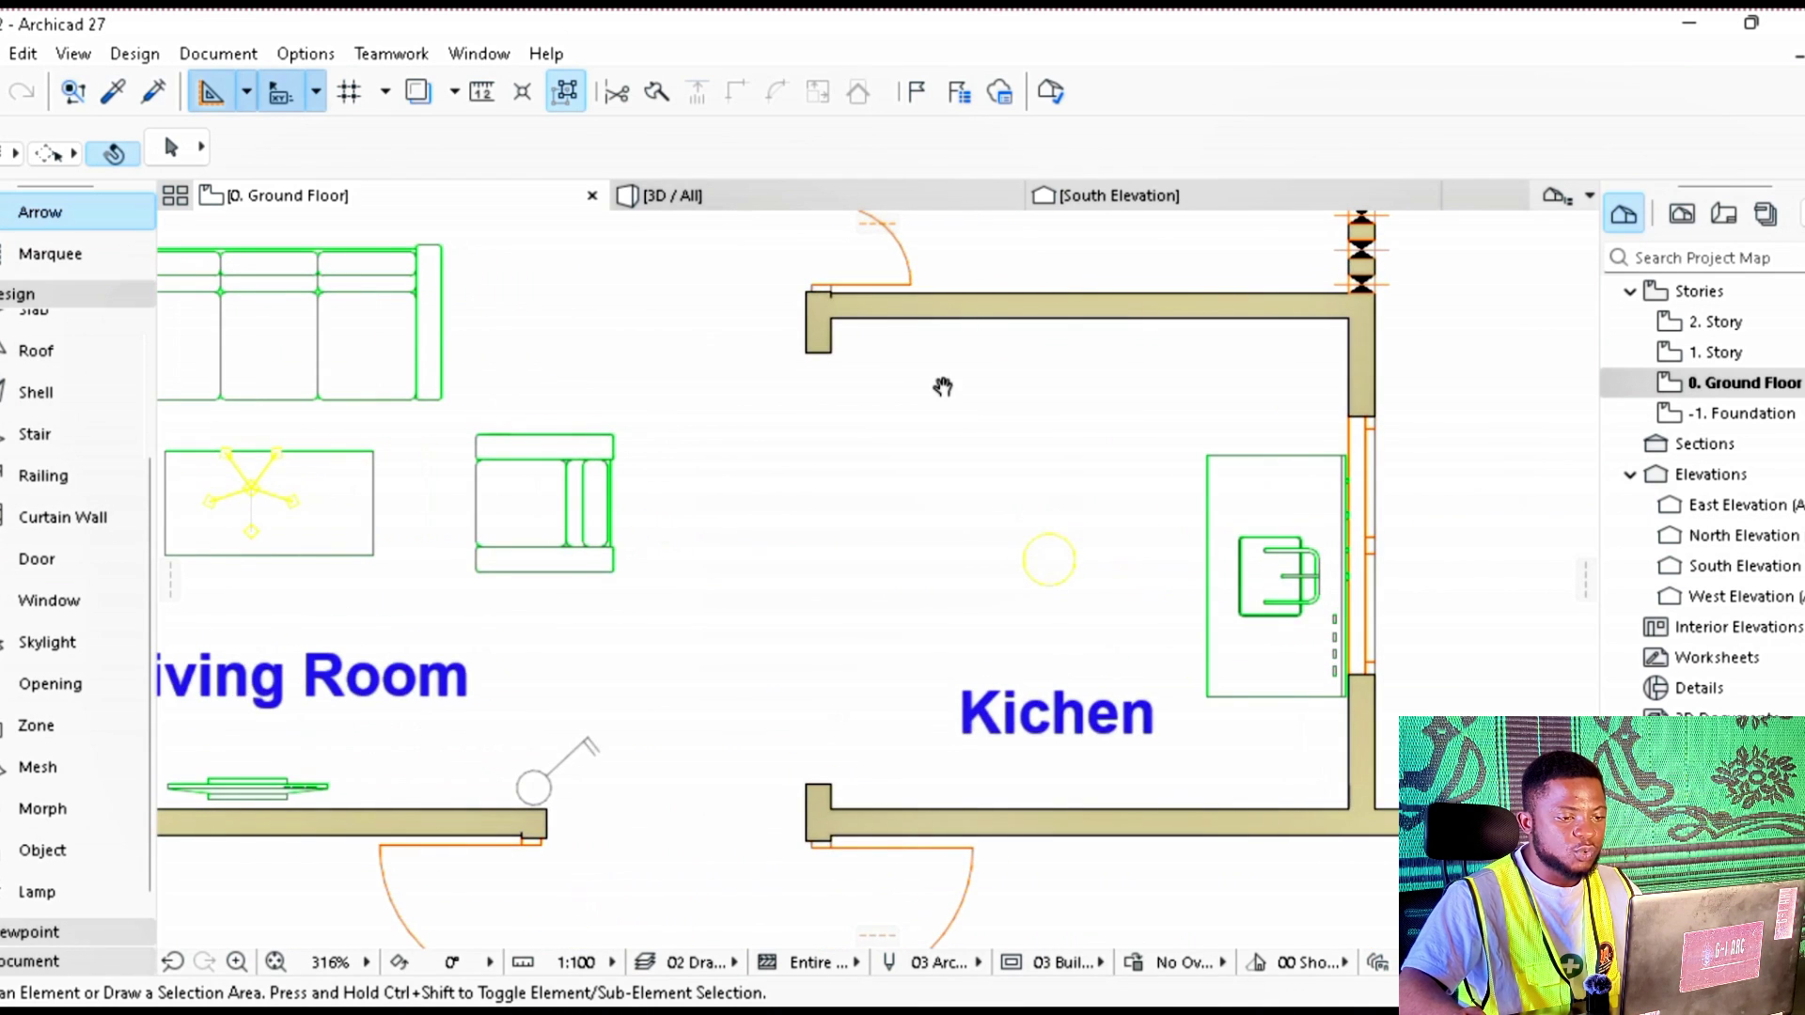
{"action": "middle_click_drag", "start_coordinate": [938, 387], "coordinate": [904, 256]}
{"action": "scroll", "coordinate": [835, 693], "scroll_direction": "up", "scroll_amount": 3}
{"action": "scroll", "coordinate": [831, 703], "scroll_direction": "down", "scroll_amount": 3}
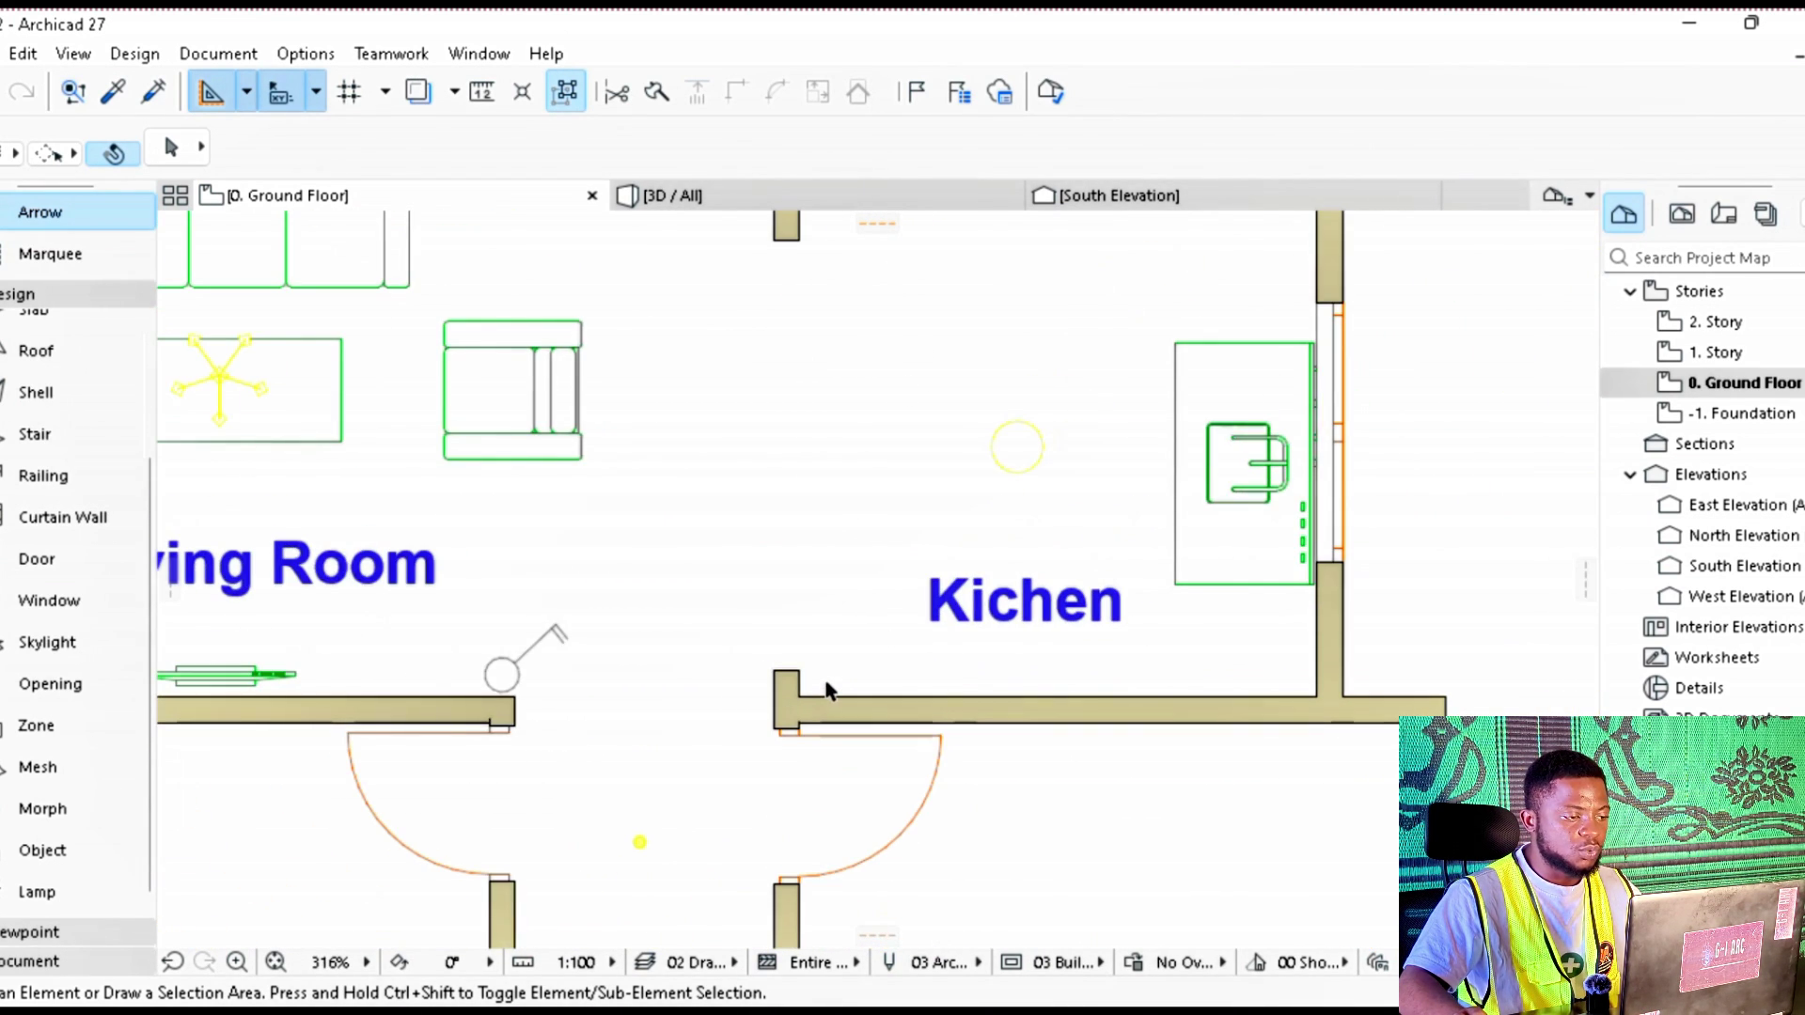
{"action": "scroll", "coordinate": [829, 689], "scroll_direction": "down", "scroll_amount": 2}
{"action": "middle_click_drag", "start_coordinate": [809, 677], "coordinate": [800, 640]}
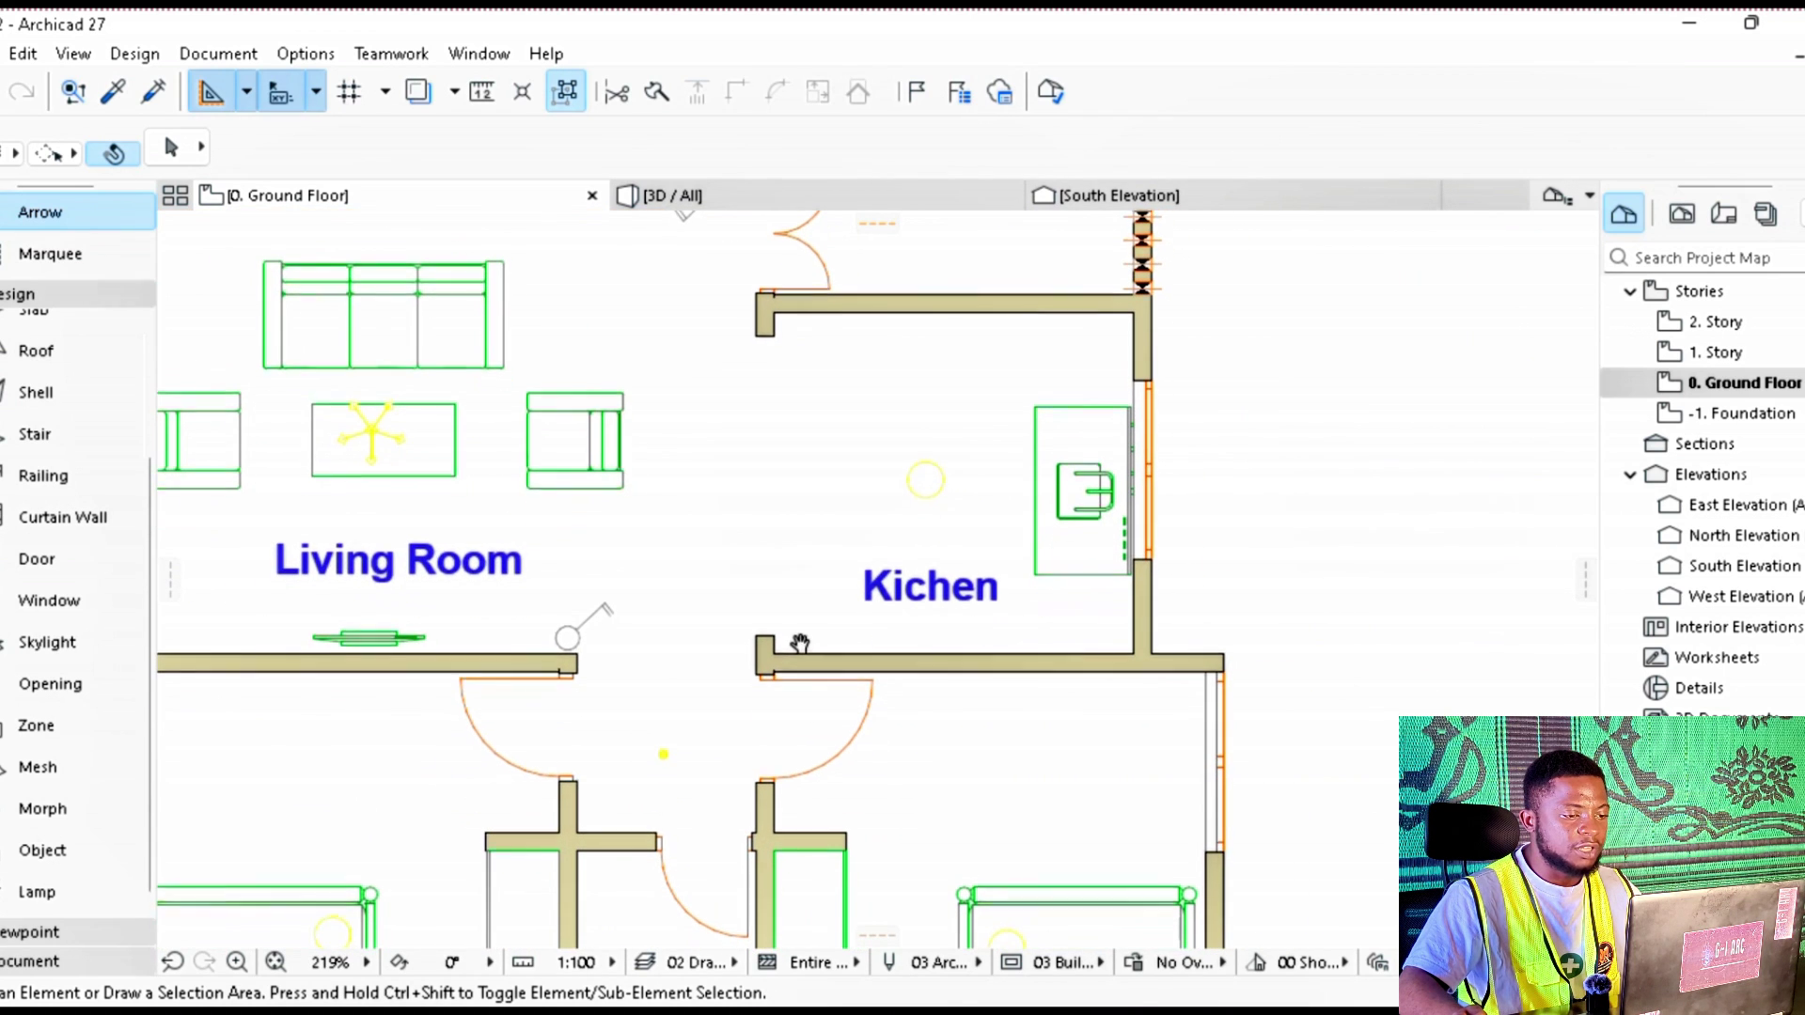
{"action": "left_click", "coordinate": [40, 851]}
{"action": "left_click", "coordinate": [38, 889]}
{"action": "left_click", "coordinate": [49, 855]}
{"action": "double_click", "coordinate": [49, 855]}
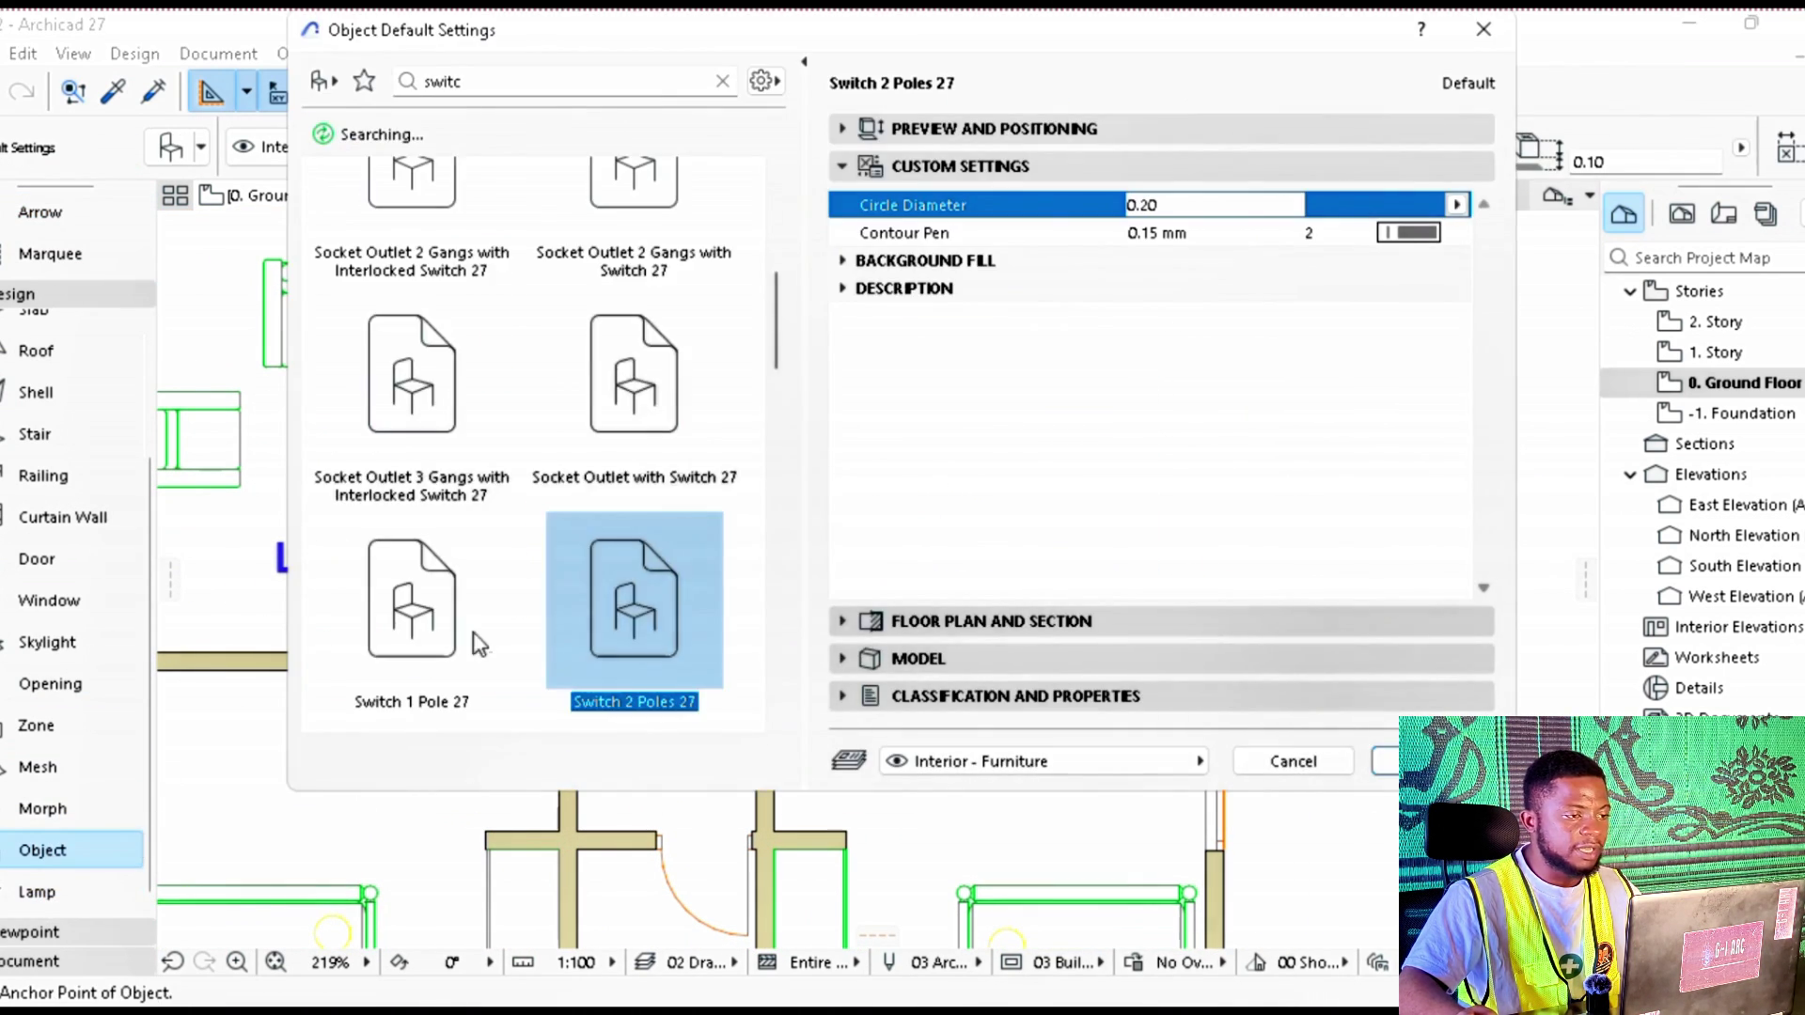
{"action": "left_click", "coordinate": [423, 587]}
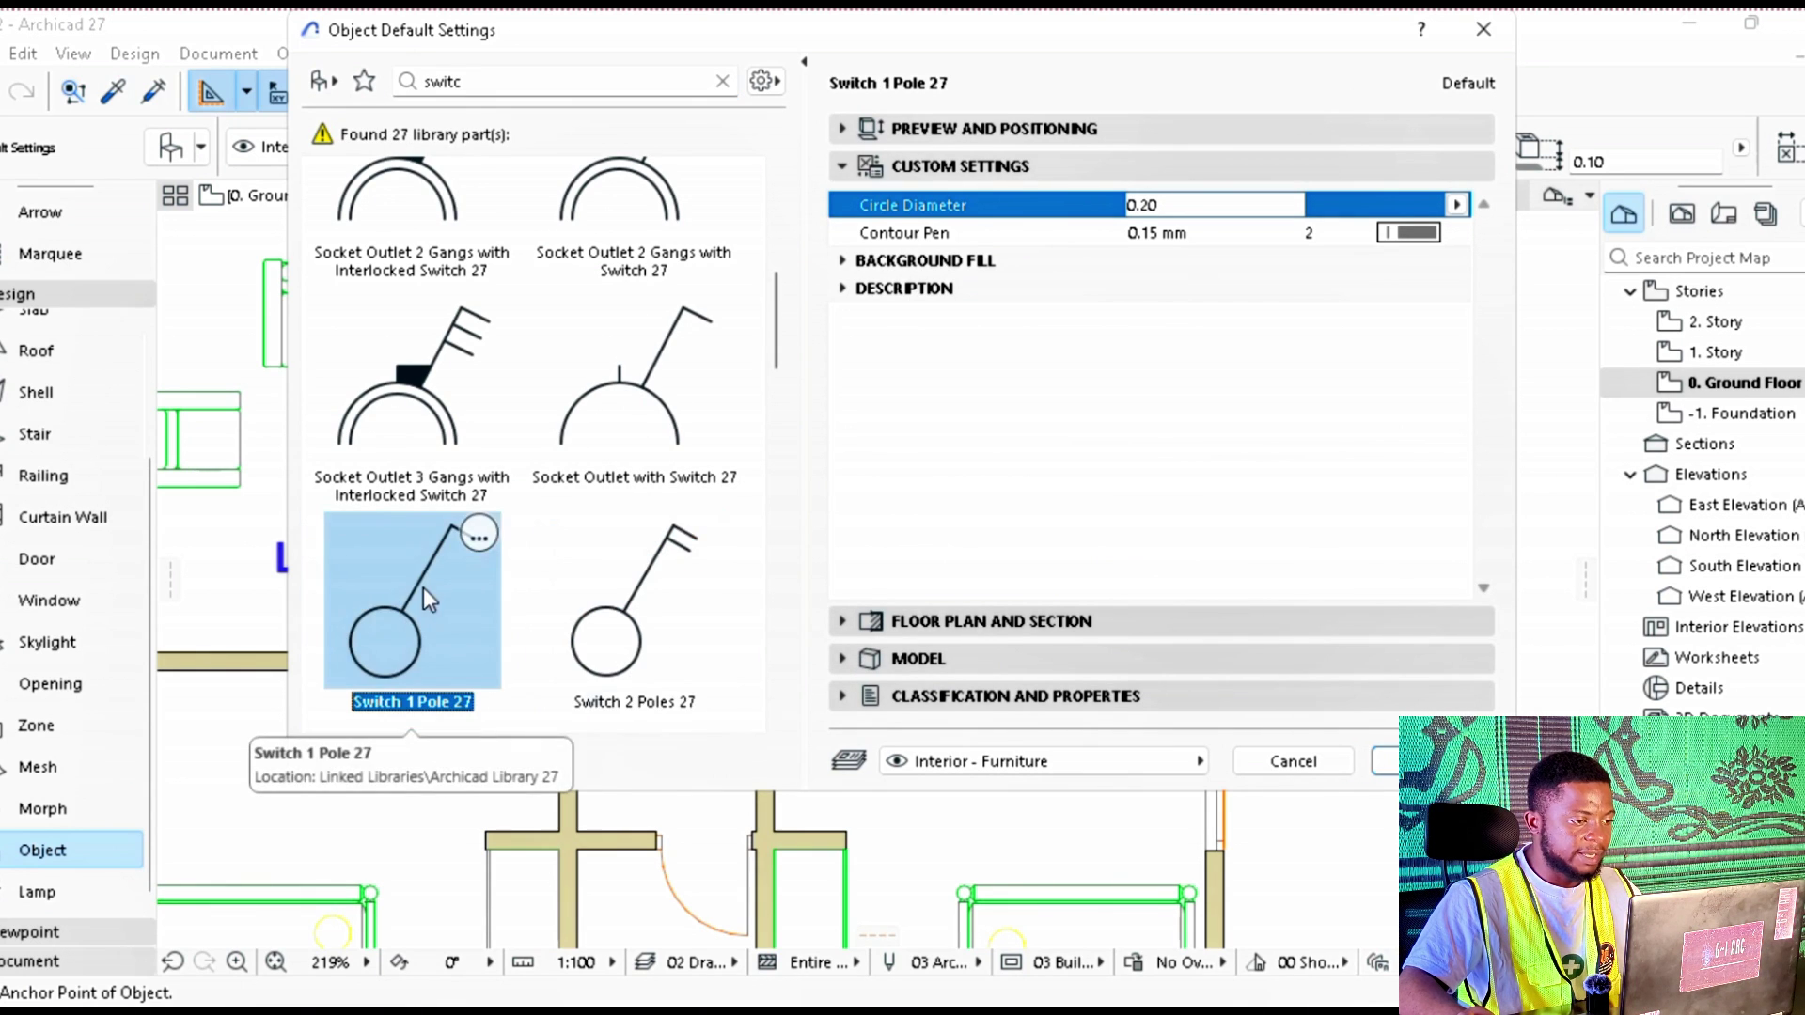
{"action": "left_click", "coordinate": [1383, 762]}
Step: Place one-pole switches on the kitchen's lower wall by its opening and on the corridor wall beside the W/C door, and leave the Object tool
{"action": "scroll", "coordinate": [819, 632], "scroll_direction": "up", "scroll_amount": 3}
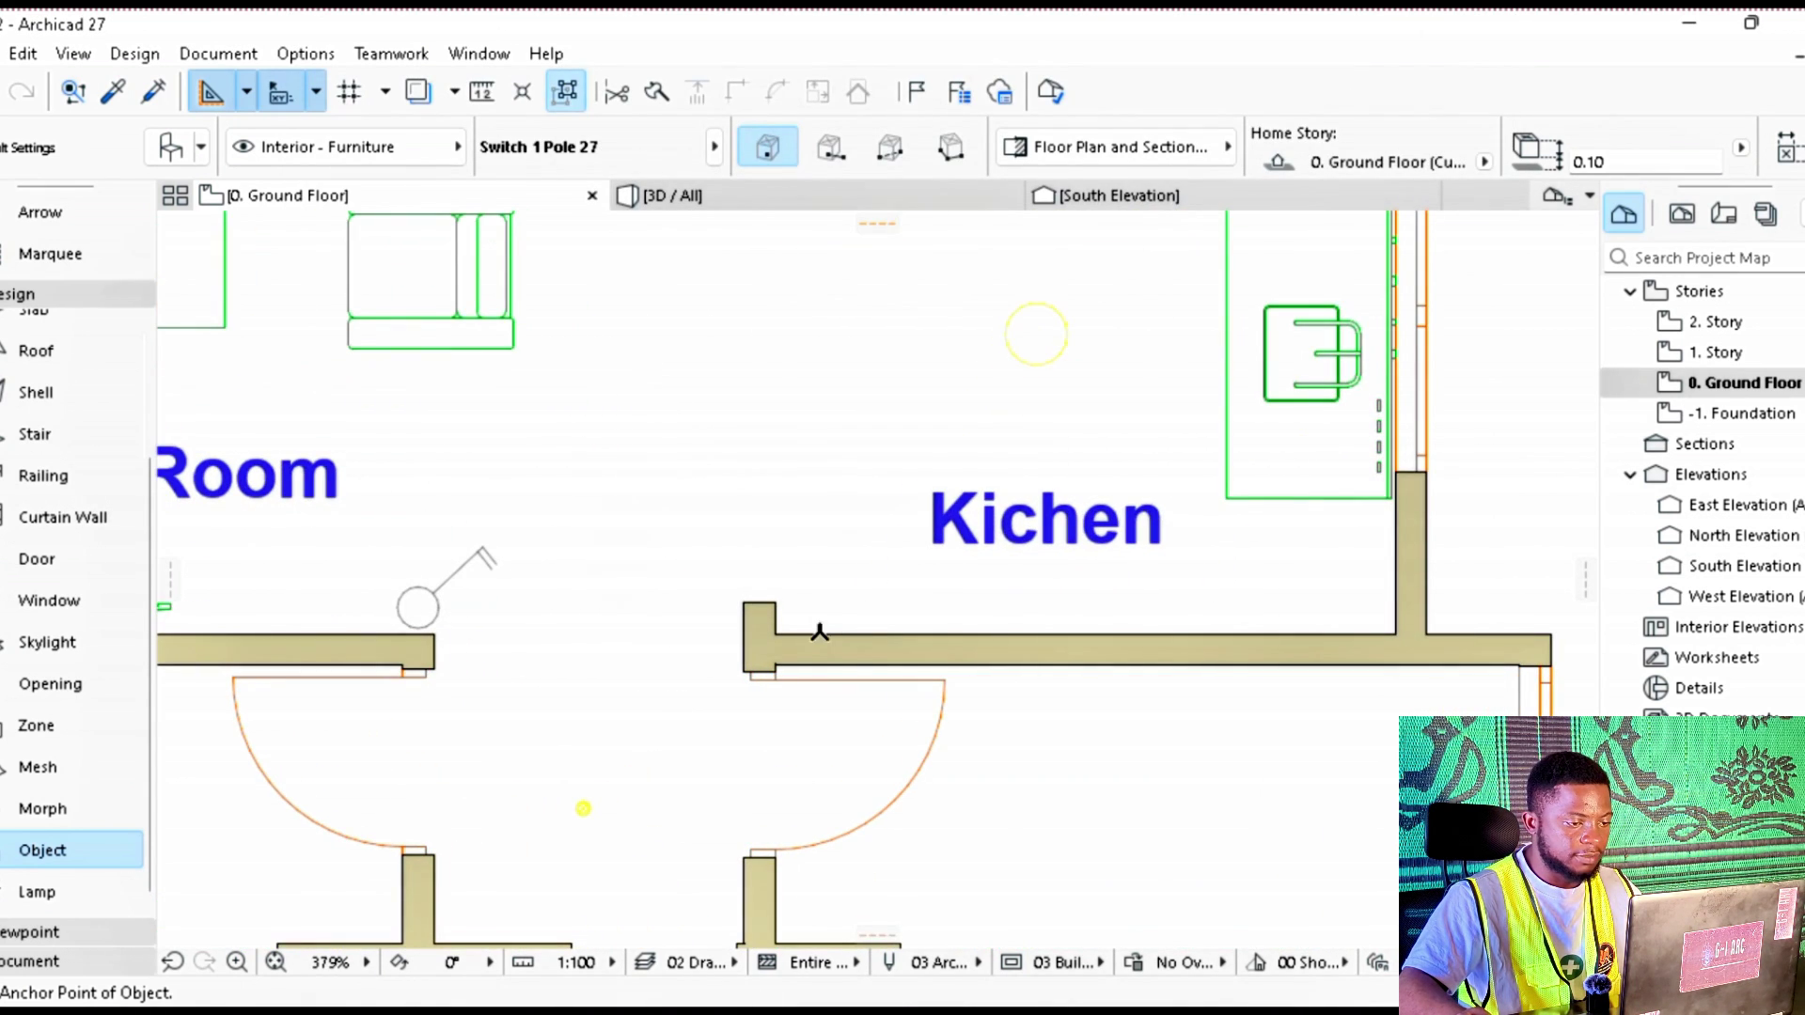
{"action": "scroll", "coordinate": [802, 651], "scroll_direction": "down", "scroll_amount": 2}
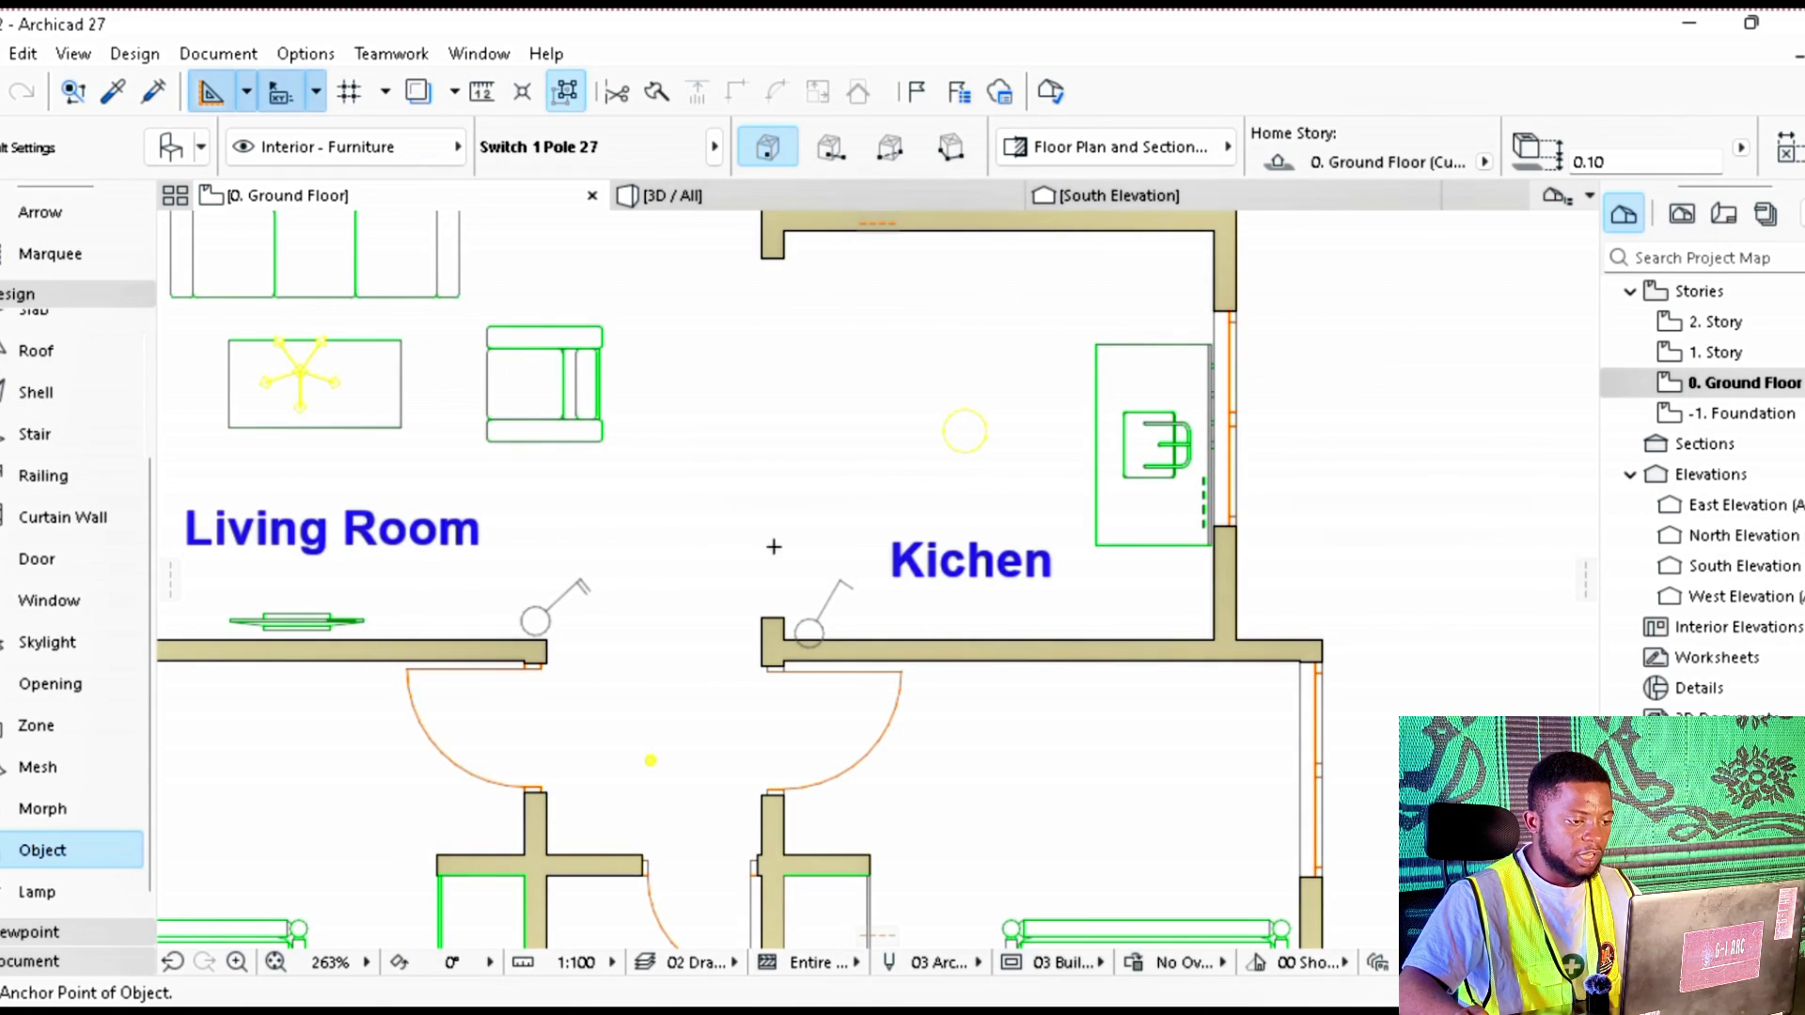
{"action": "scroll", "coordinate": [783, 481], "scroll_direction": "down", "scroll_amount": 3}
{"action": "scroll", "coordinate": [693, 693], "scroll_direction": "up", "scroll_amount": 4}
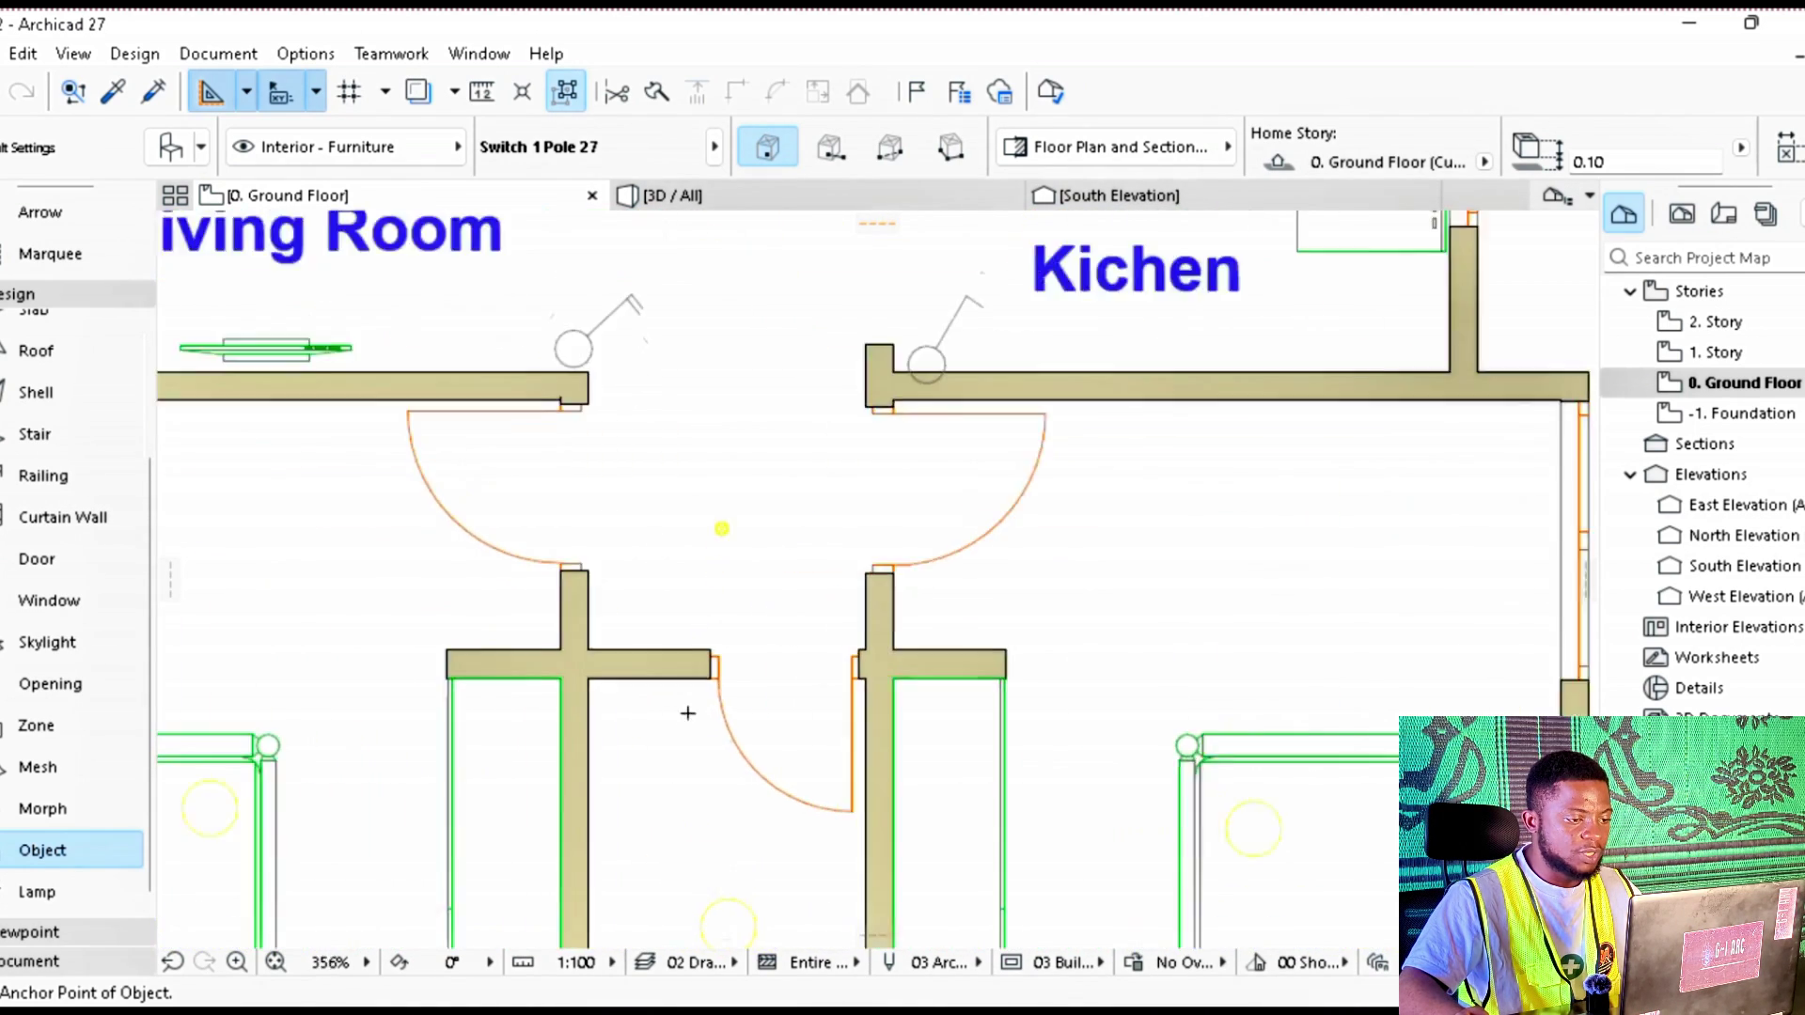
{"action": "scroll", "coordinate": [664, 571], "scroll_direction": "down", "scroll_amount": 5}
{"action": "scroll", "coordinate": [670, 602], "scroll_direction": "up", "scroll_amount": 6}
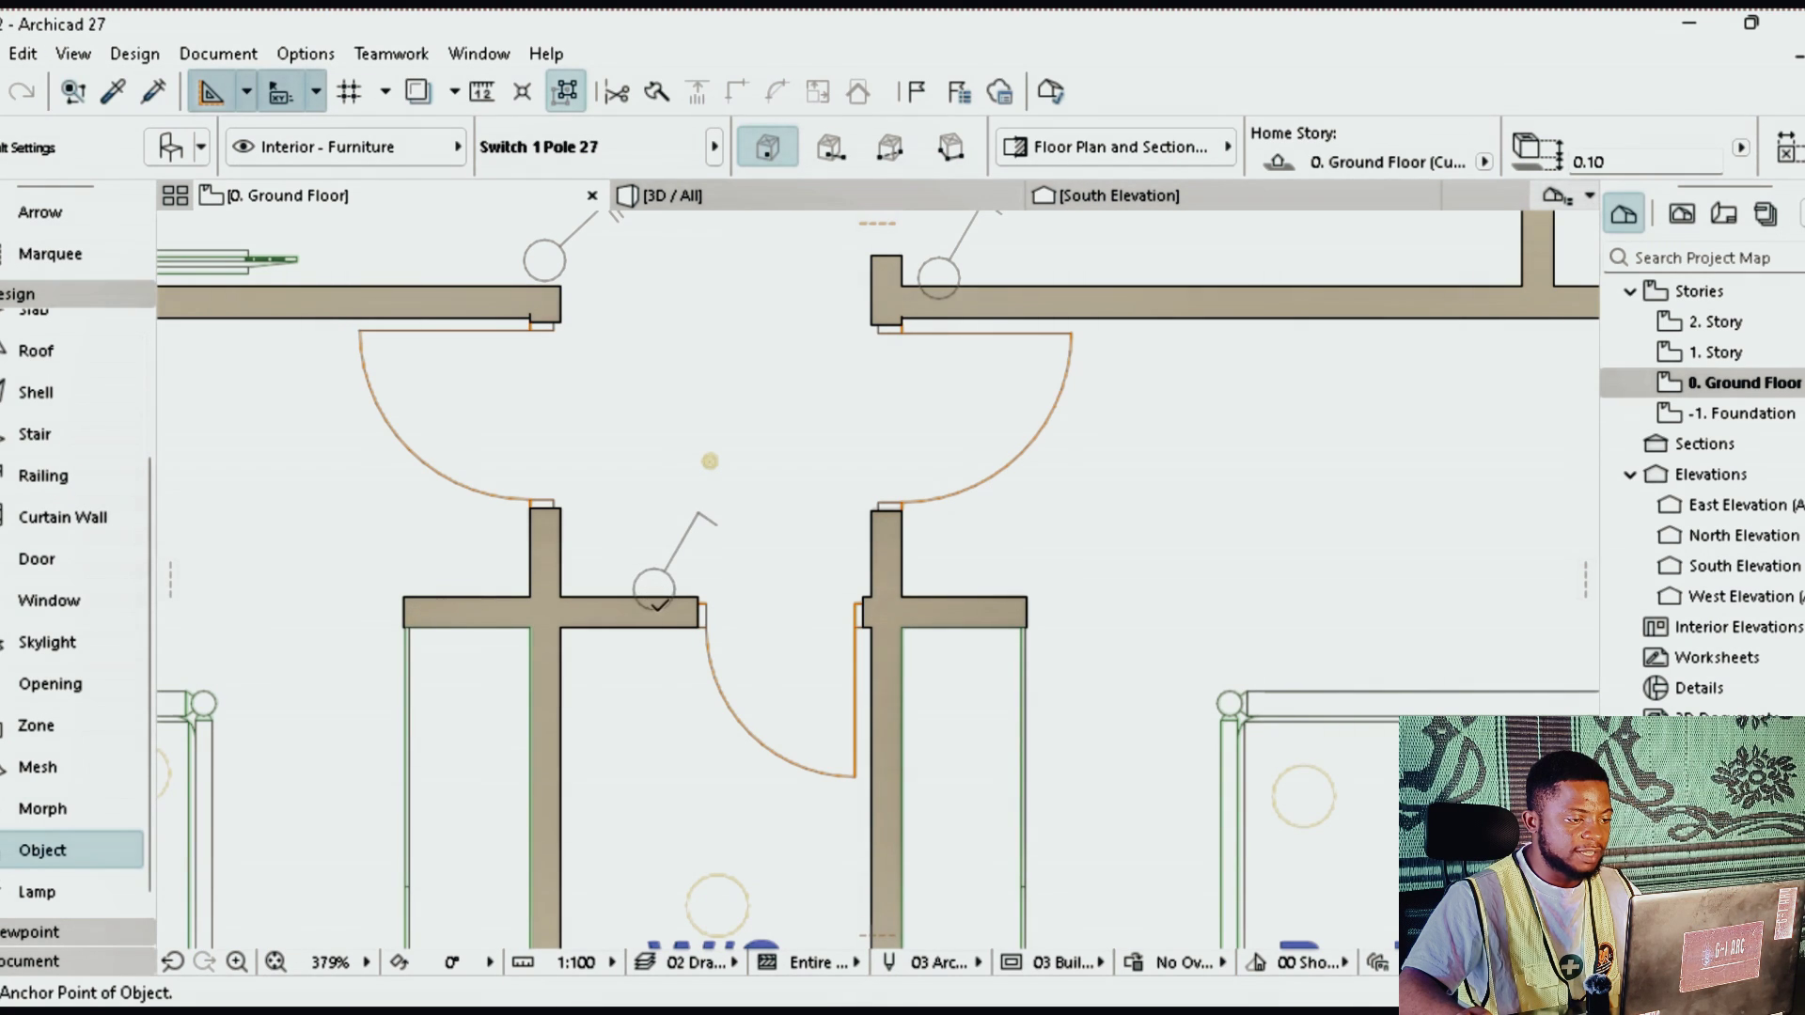
{"action": "key", "text": "Escape"}
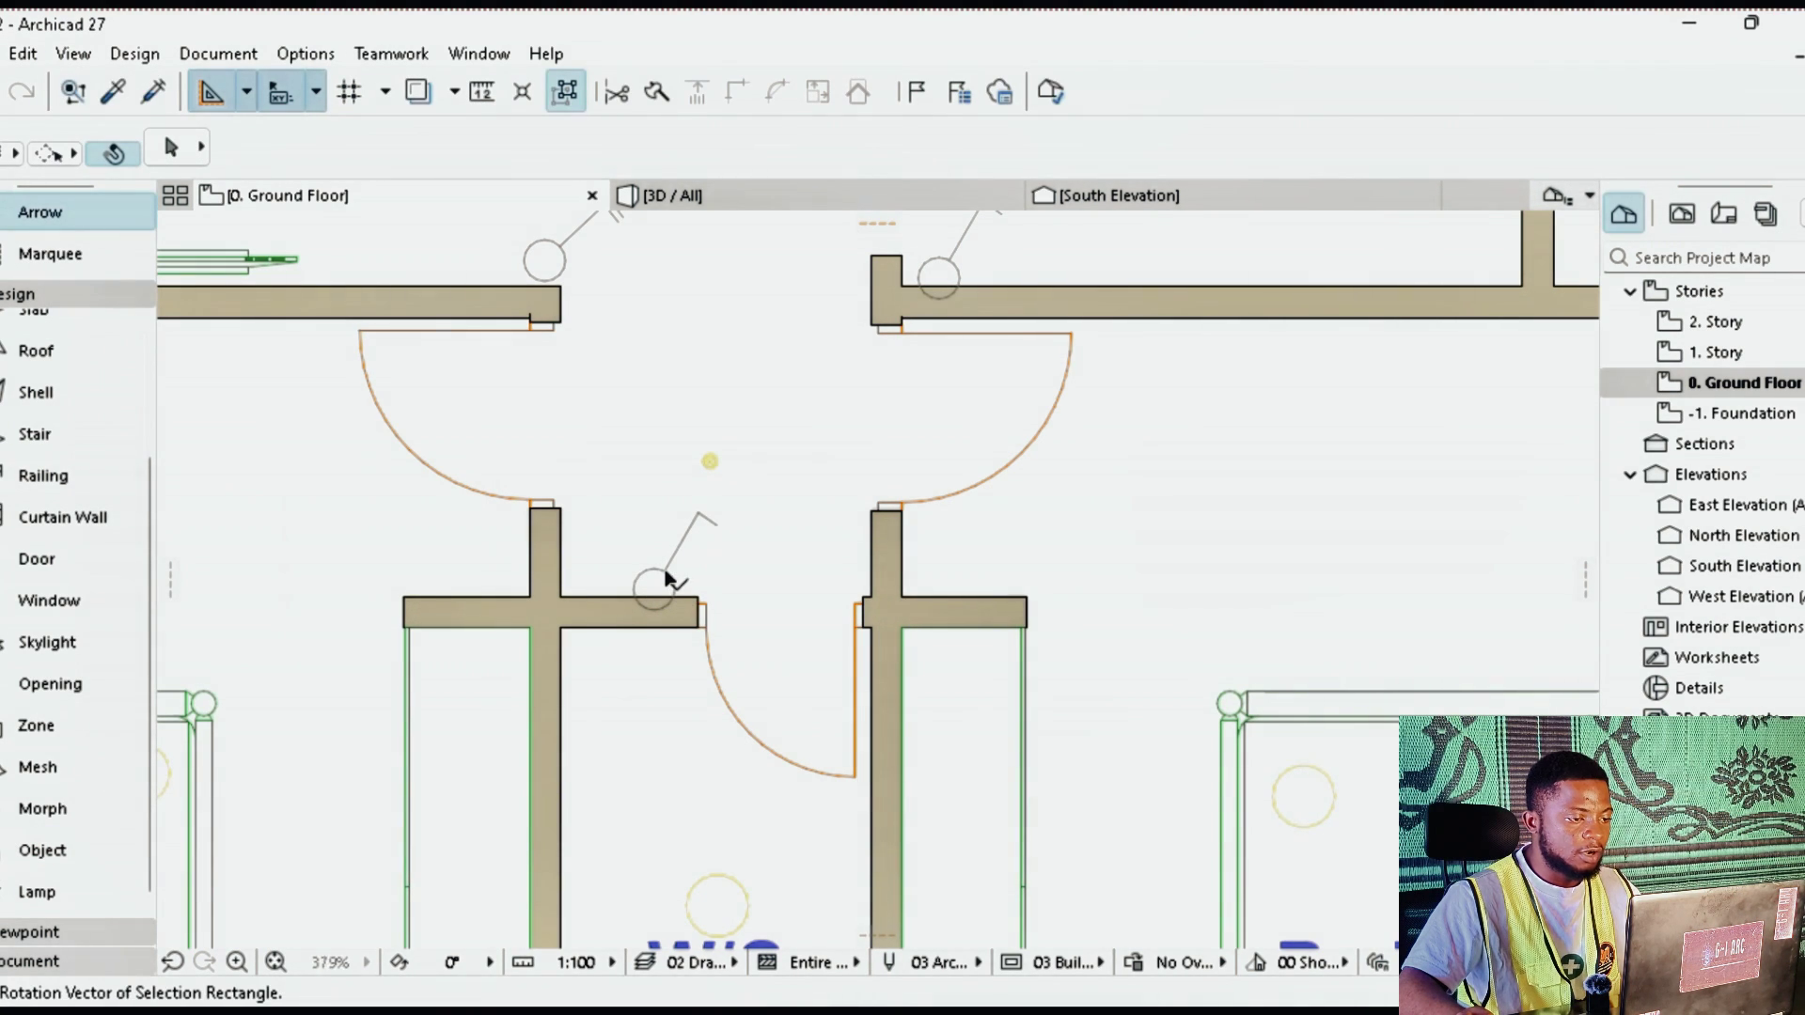
Step: Move the corridor and kitchen one-pole switches so their circles touch the faces of their walls, and clear the selection
{"action": "left_click", "coordinate": [673, 581]}
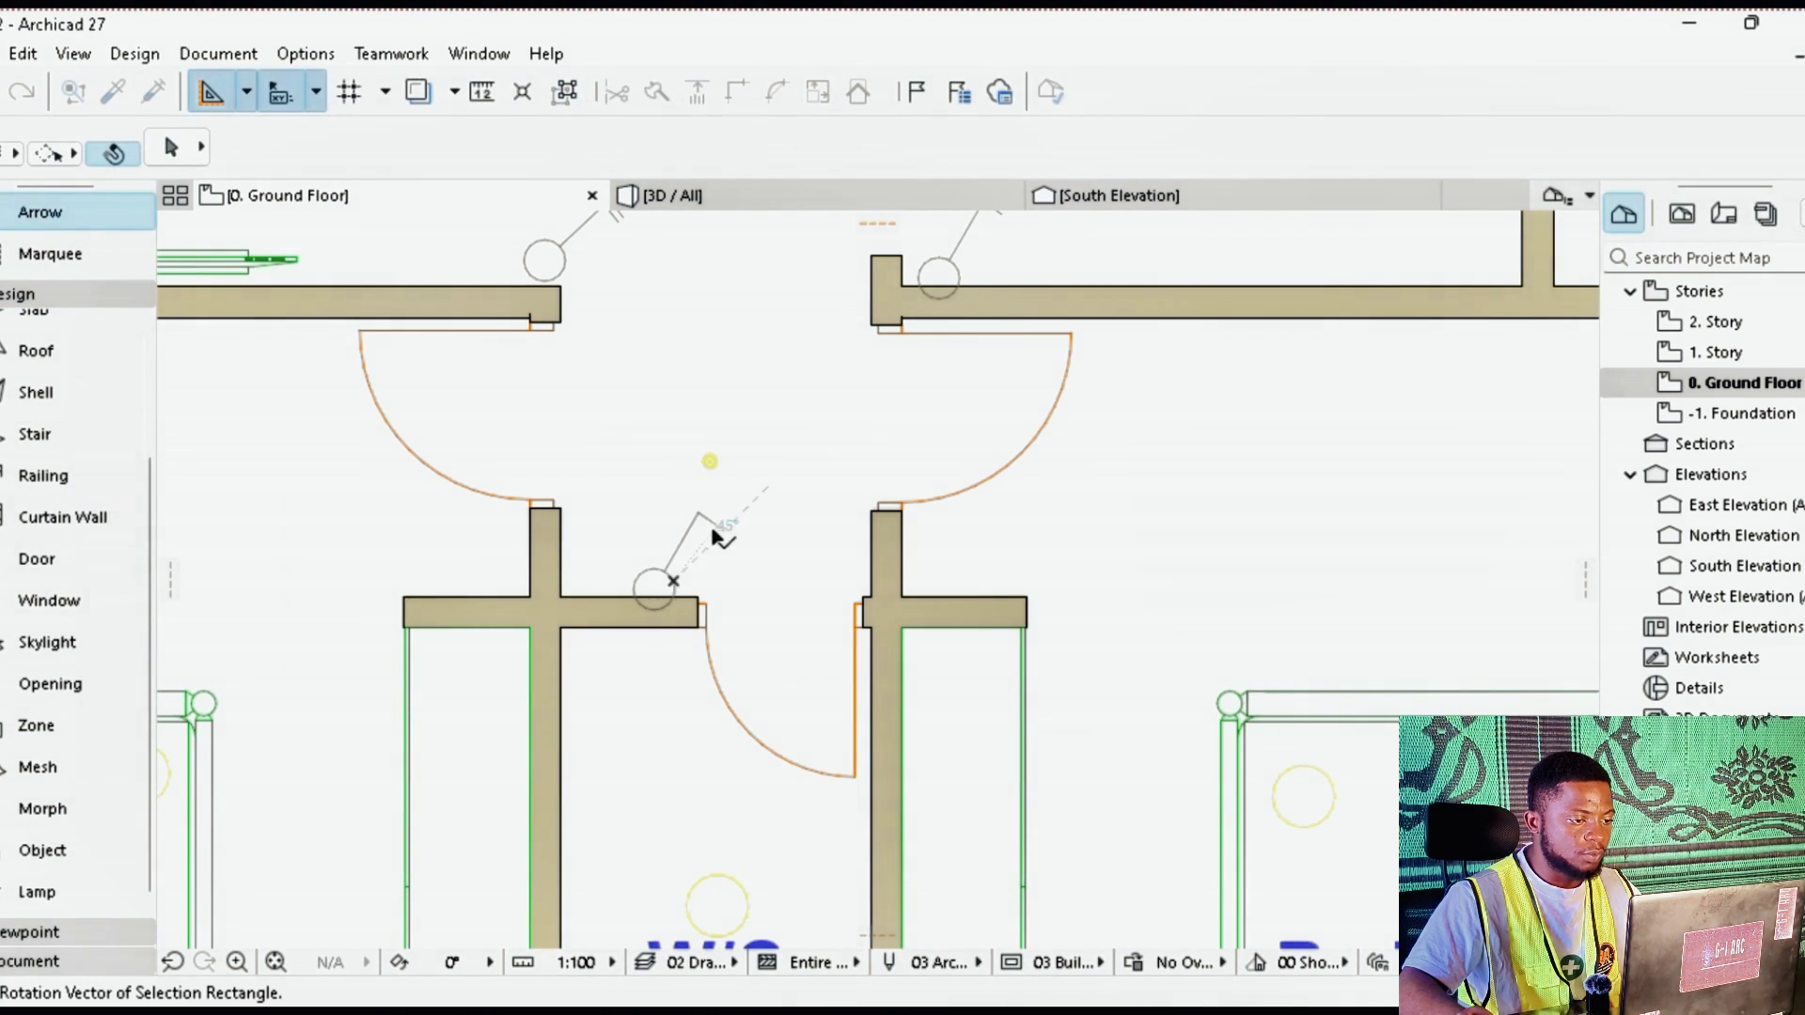
{"action": "left_click", "coordinate": [748, 492]}
{"action": "scroll", "coordinate": [790, 451], "scroll_direction": "down", "scroll_amount": 3}
{"action": "scroll", "coordinate": [785, 470], "scroll_direction": "up", "scroll_amount": 5}
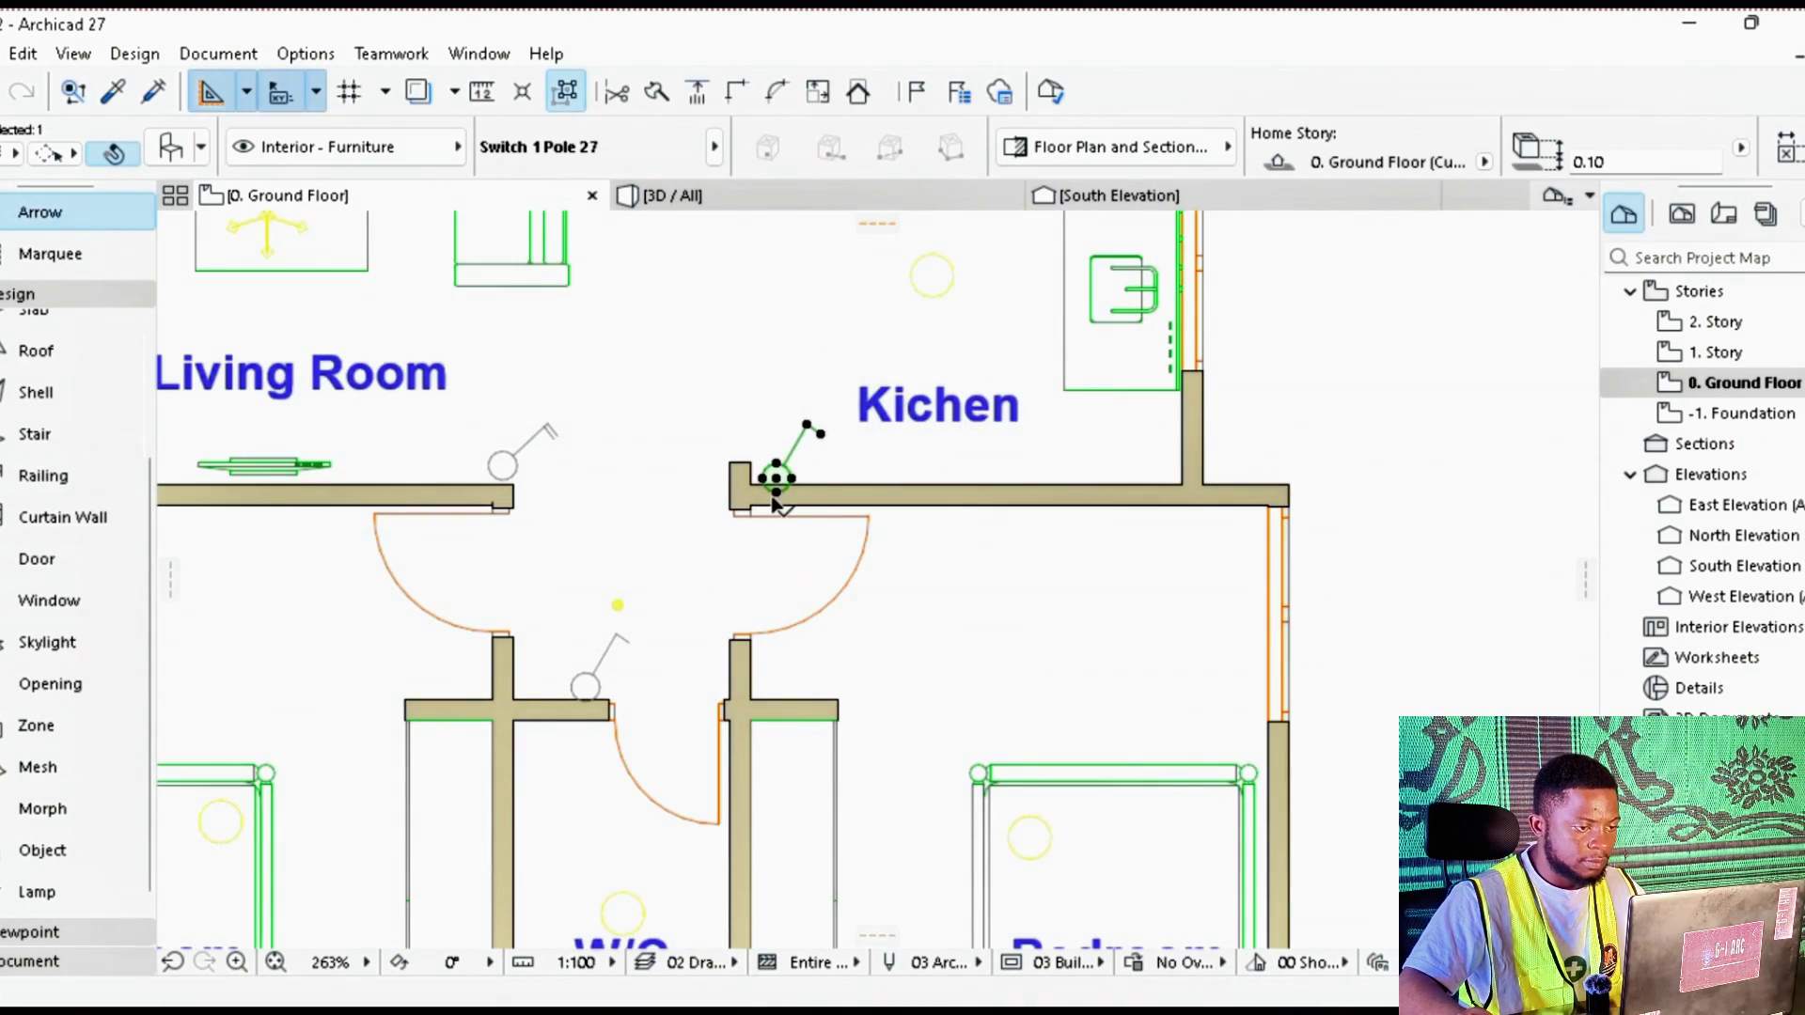
{"action": "left_click_drag", "start_coordinate": [785, 487], "coordinate": [792, 464]}
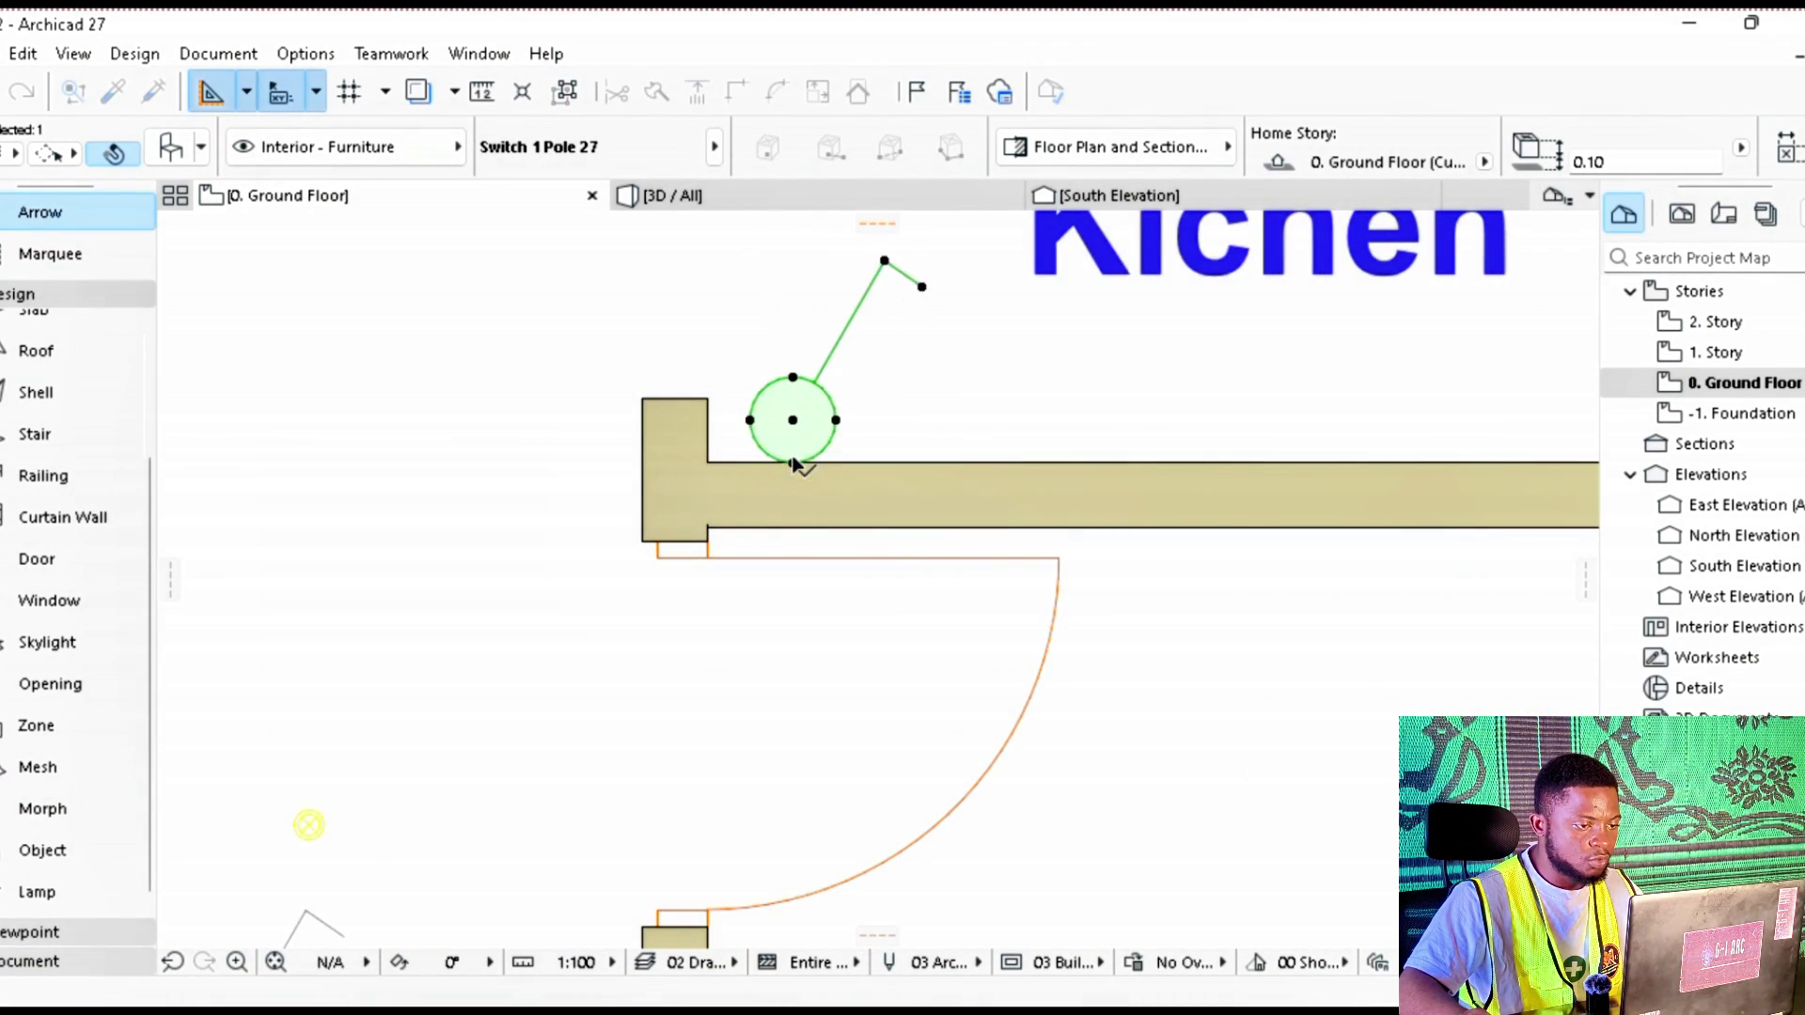
{"action": "scroll", "coordinate": [791, 467], "scroll_direction": "down", "scroll_amount": 4}
{"action": "scroll", "coordinate": [792, 473], "scroll_direction": "down", "scroll_amount": 2}
{"action": "scroll", "coordinate": [643, 658], "scroll_direction": "up", "scroll_amount": 6}
{"action": "left_click", "coordinate": [605, 616]}
{"action": "left_click_drag", "start_coordinate": [605, 619], "coordinate": [607, 612]}
{"action": "key", "text": "Escape"}
{"action": "scroll", "coordinate": [682, 621], "scroll_direction": "down", "scroll_amount": 7}
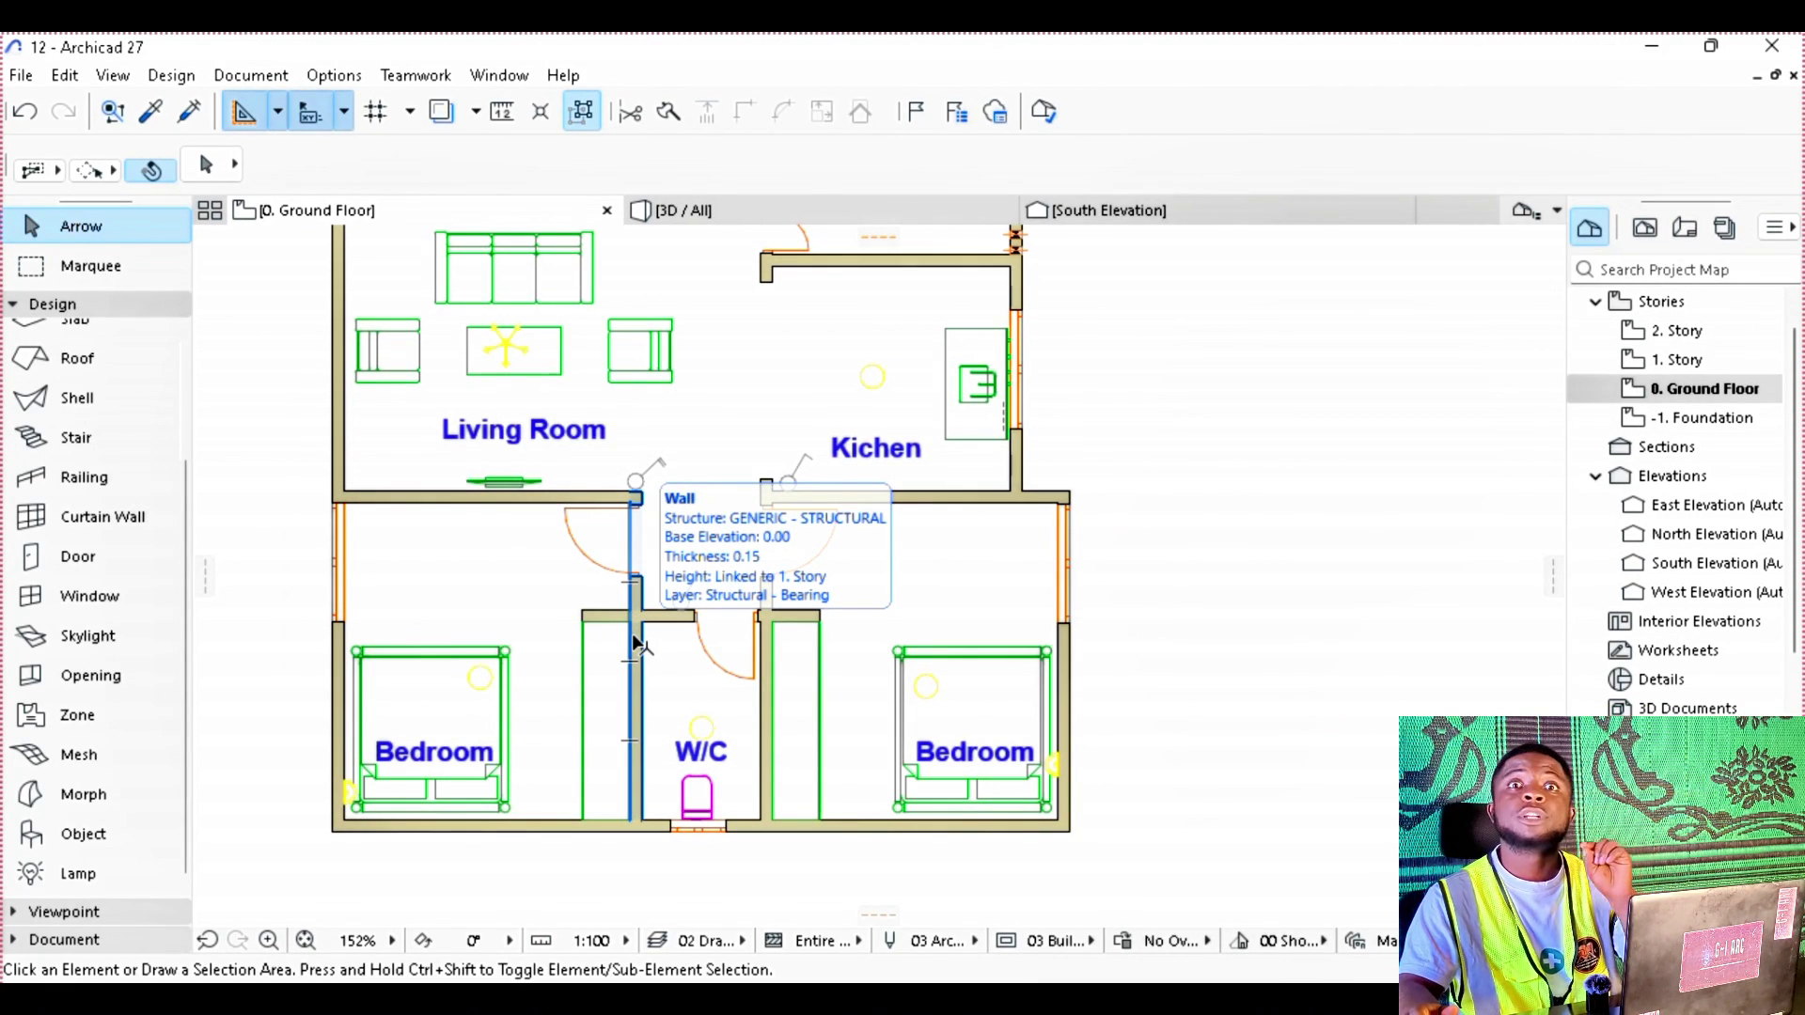
Step: Set the default object to Switch 2 Poles 27
{"action": "scroll", "coordinate": [357, 662], "scroll_direction": "up", "scroll_amount": 3}
{"action": "double_click", "coordinate": [83, 834]}
{"action": "left_click", "coordinate": [604, 664]}
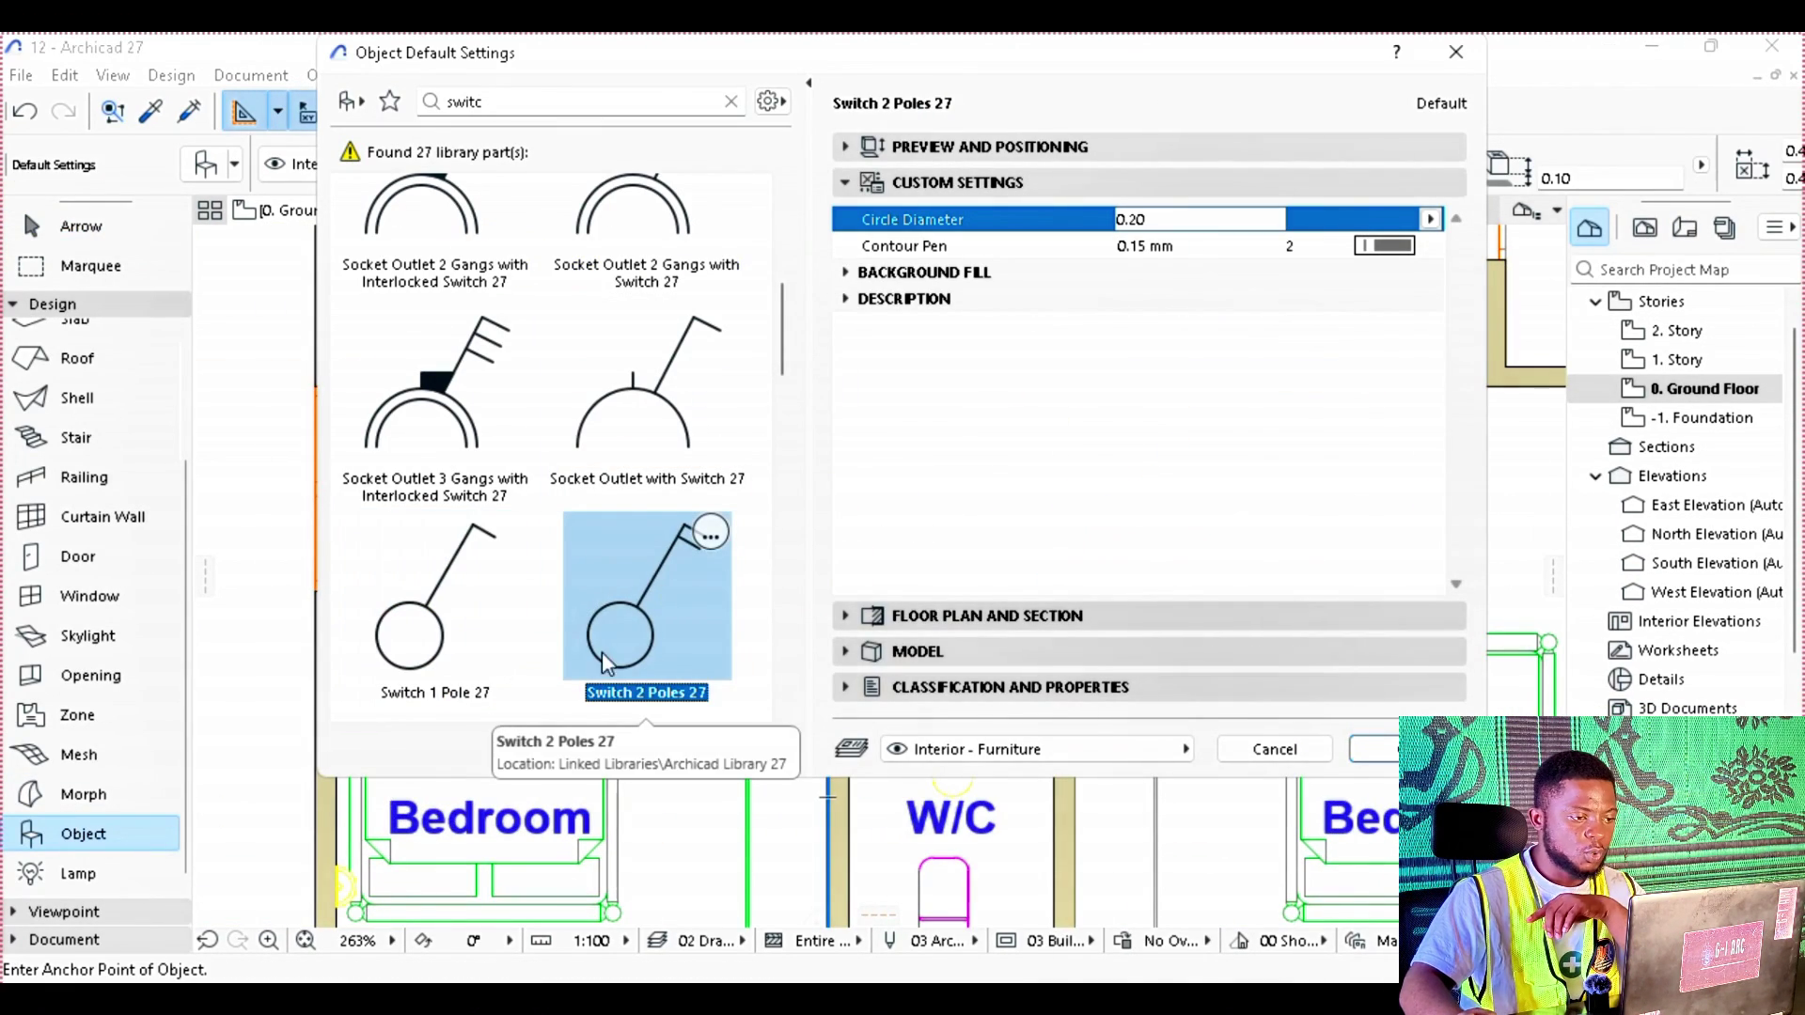
{"action": "left_click", "coordinate": [1375, 749]}
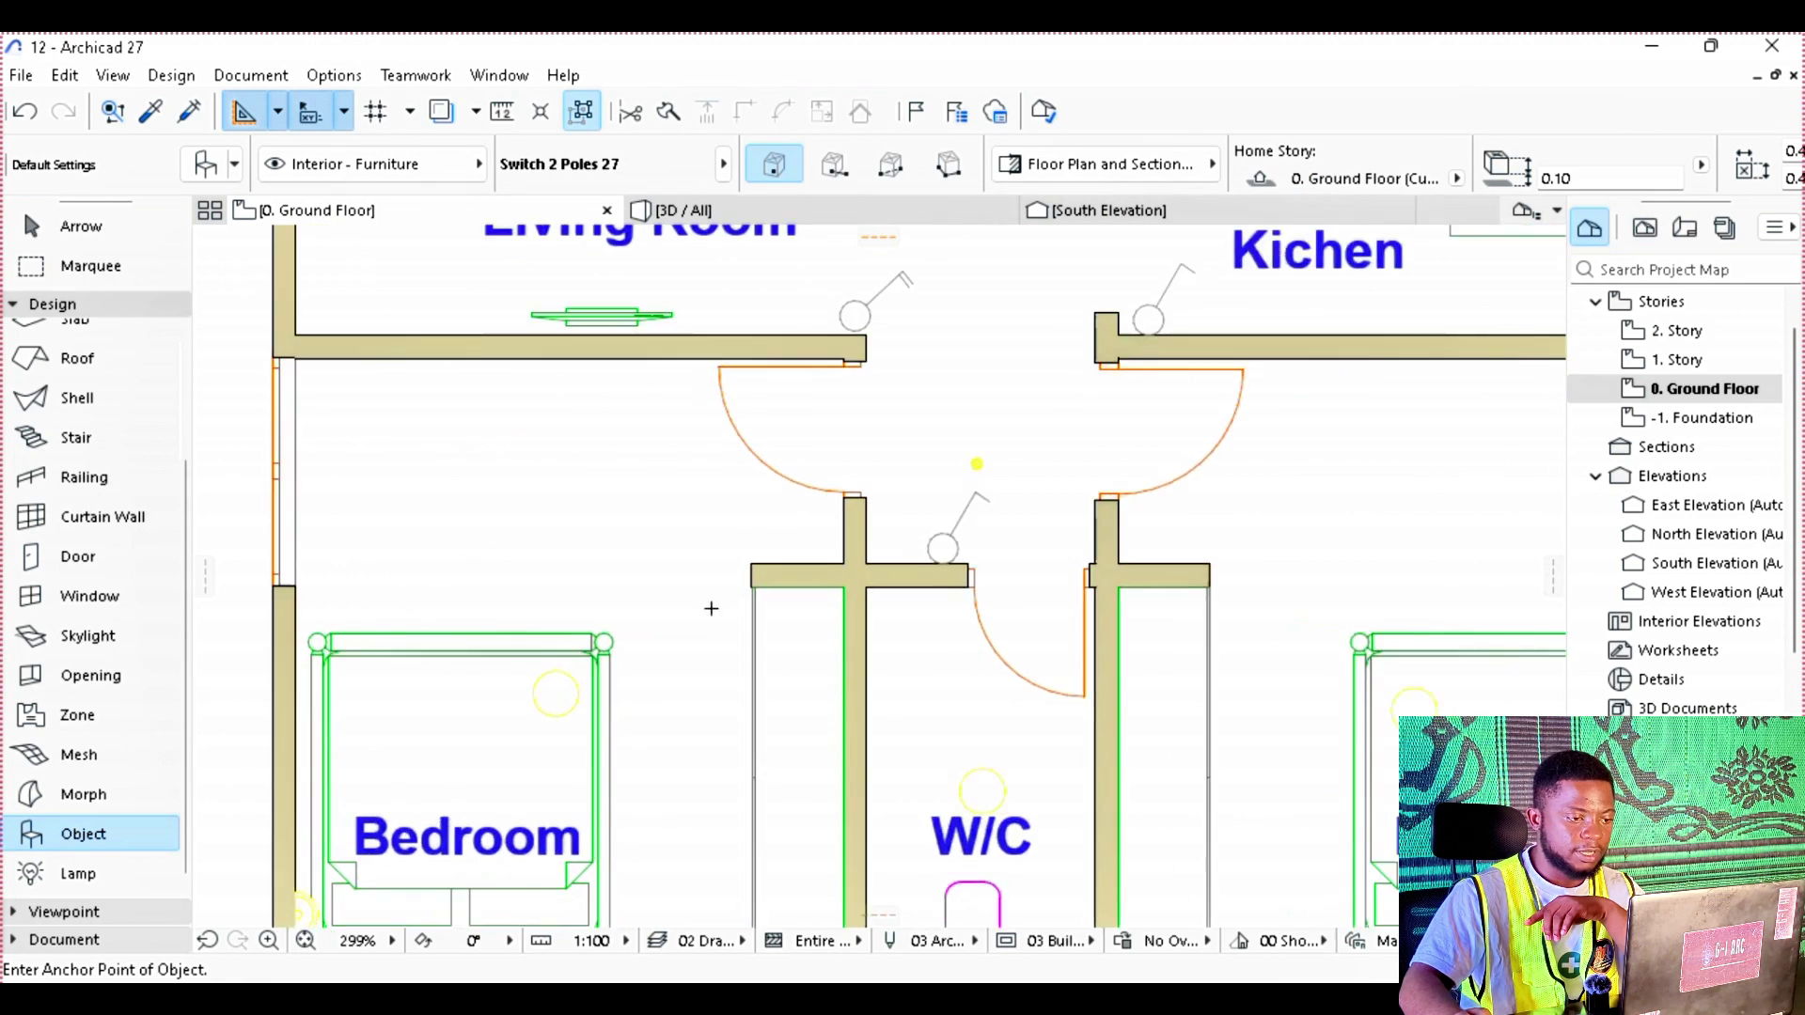
Step: Place a two-pole switch on the wall beside the door in each bedroom and leave the Object tool
{"action": "scroll", "coordinate": [919, 536], "scroll_direction": "up", "scroll_amount": 5}
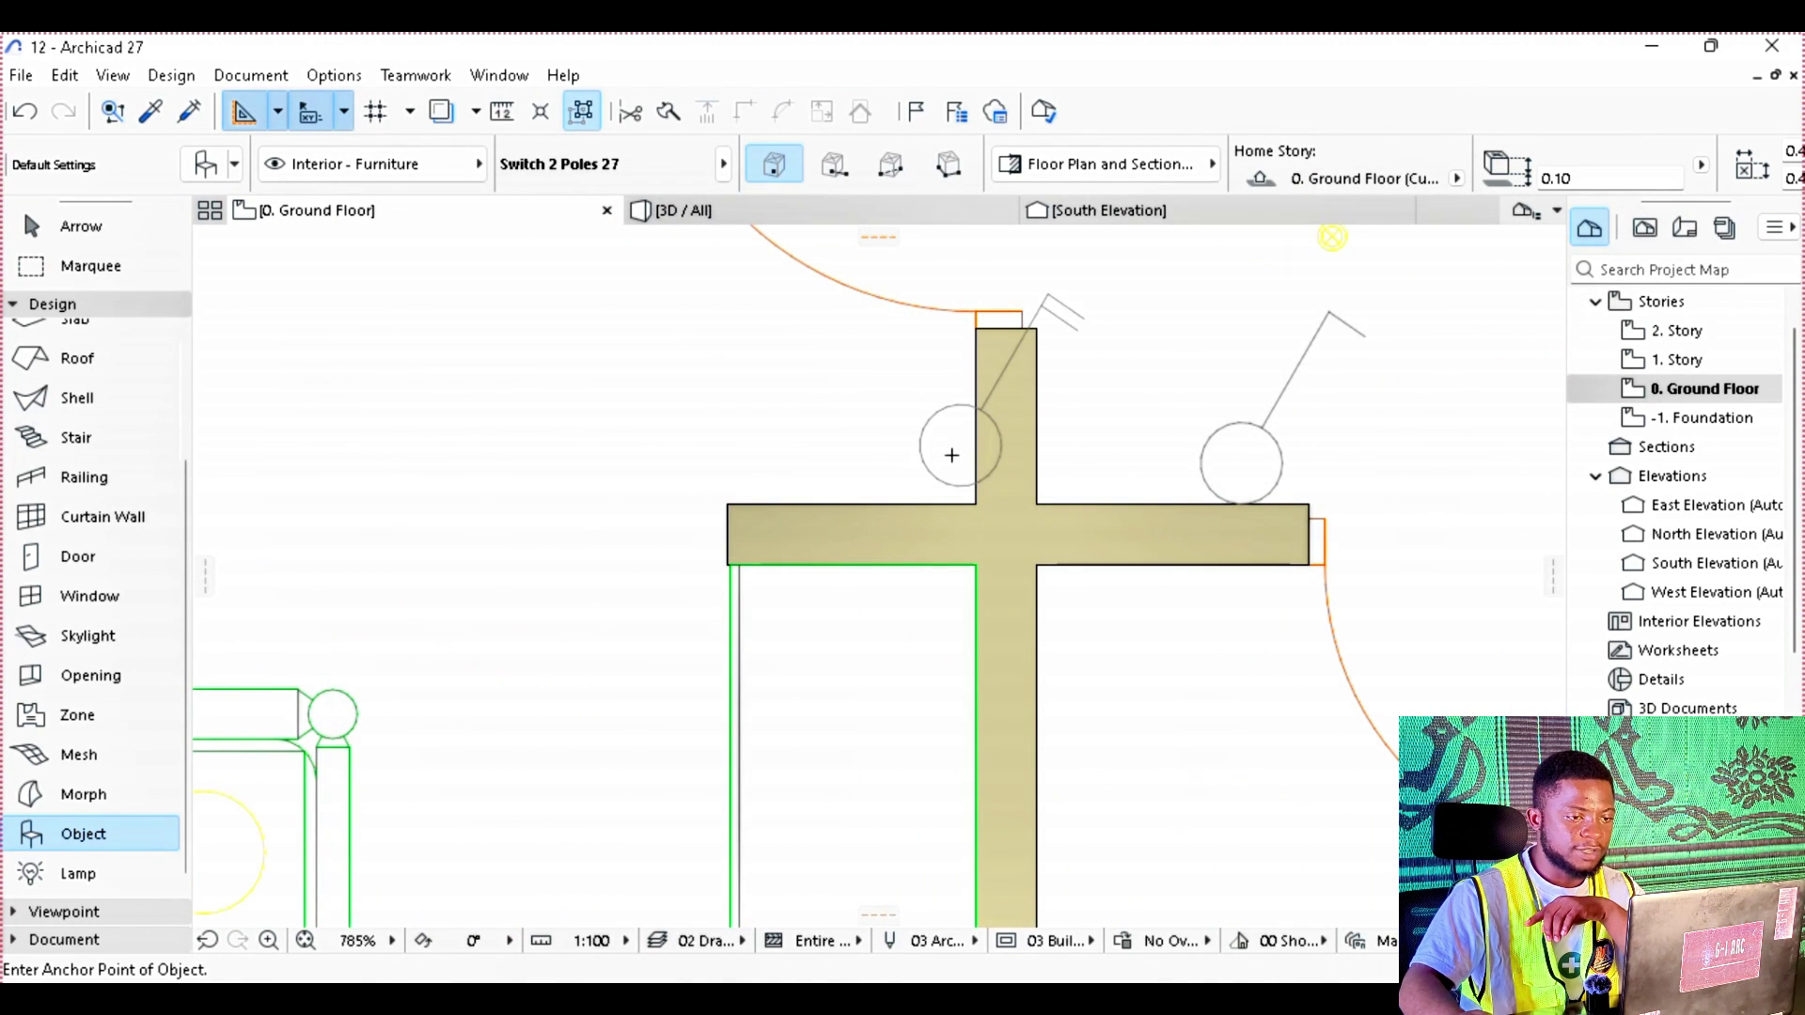
{"action": "scroll", "coordinate": [961, 445], "scroll_direction": "down", "scroll_amount": 4}
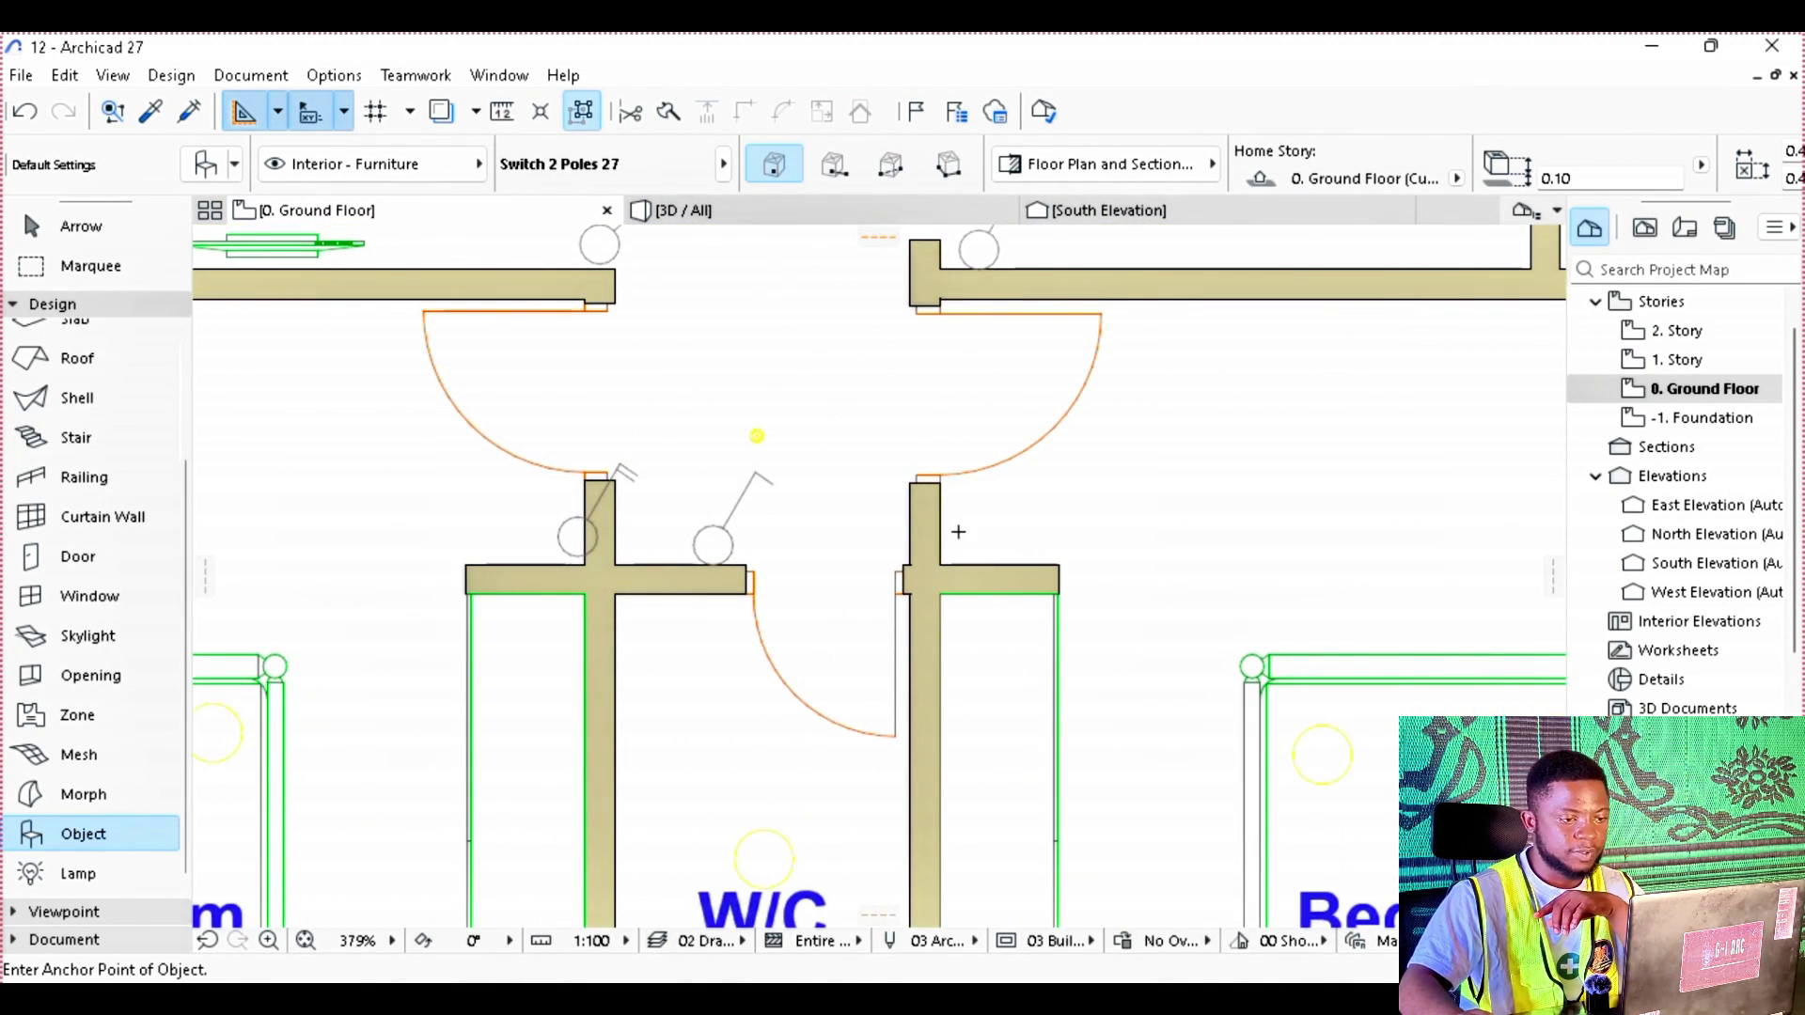
{"action": "left_click", "coordinate": [949, 538]}
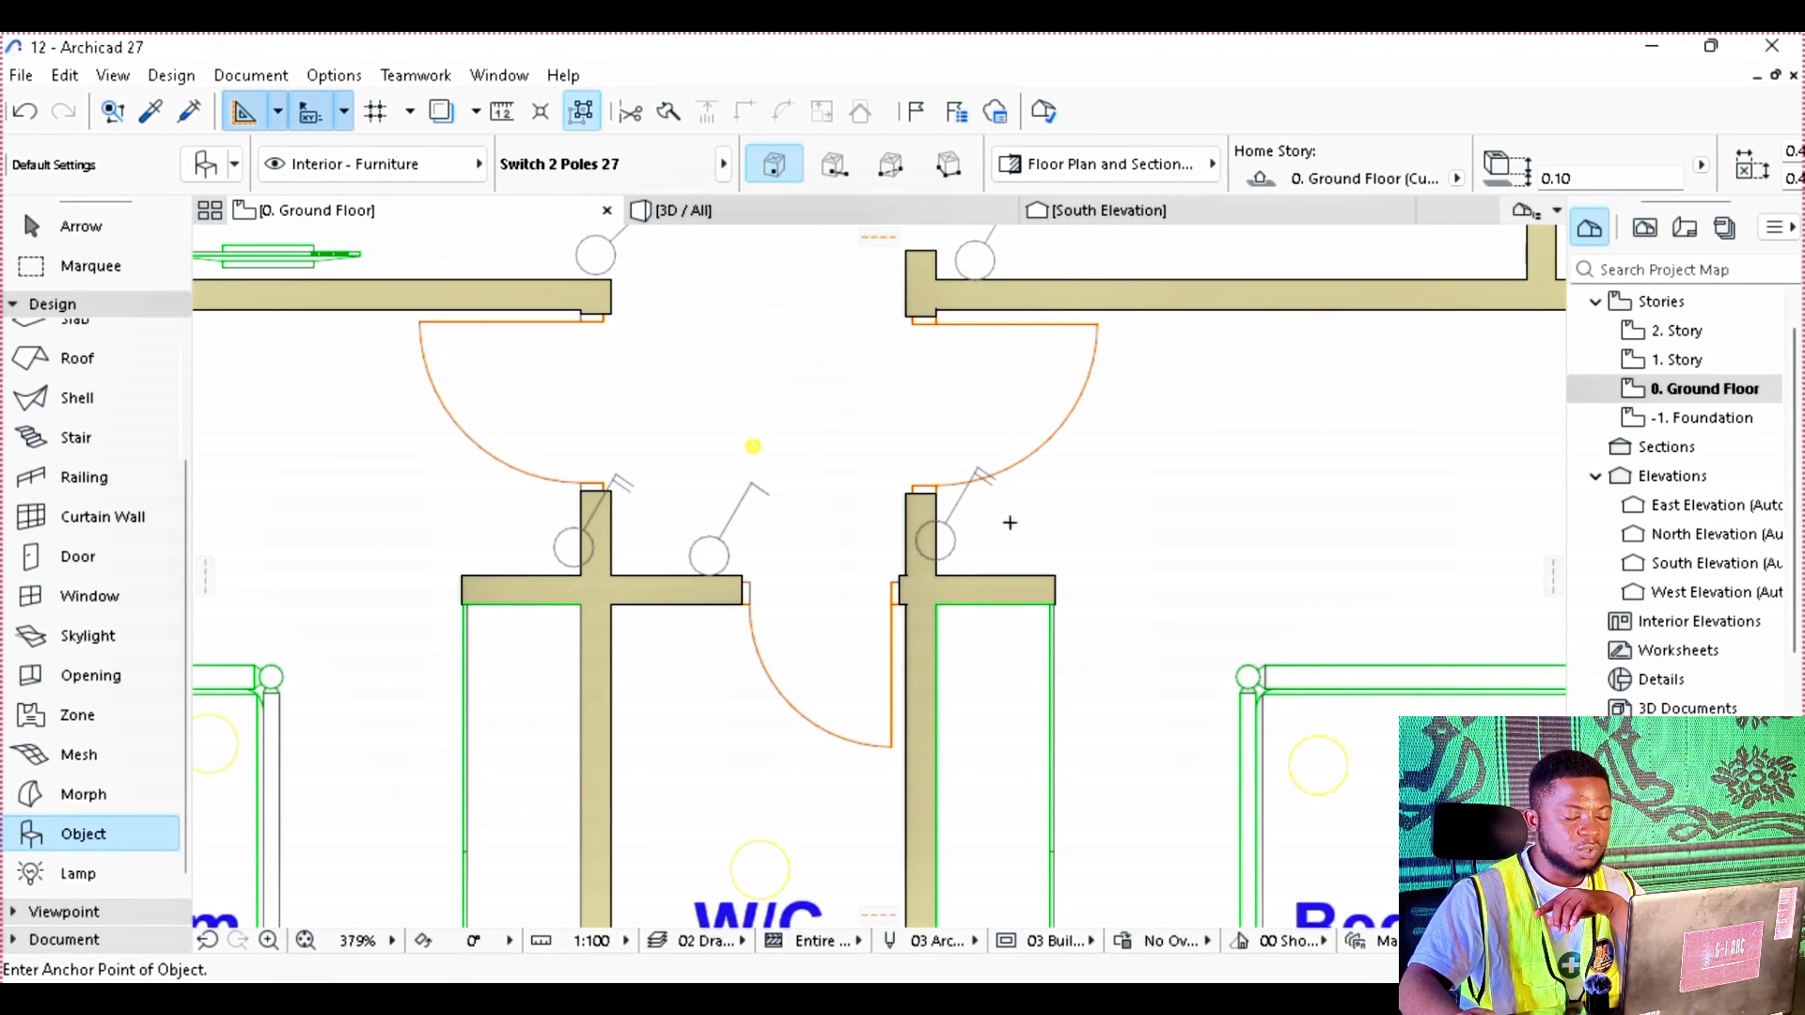
{"action": "scroll", "coordinate": [951, 527], "scroll_direction": "up", "scroll_amount": 3}
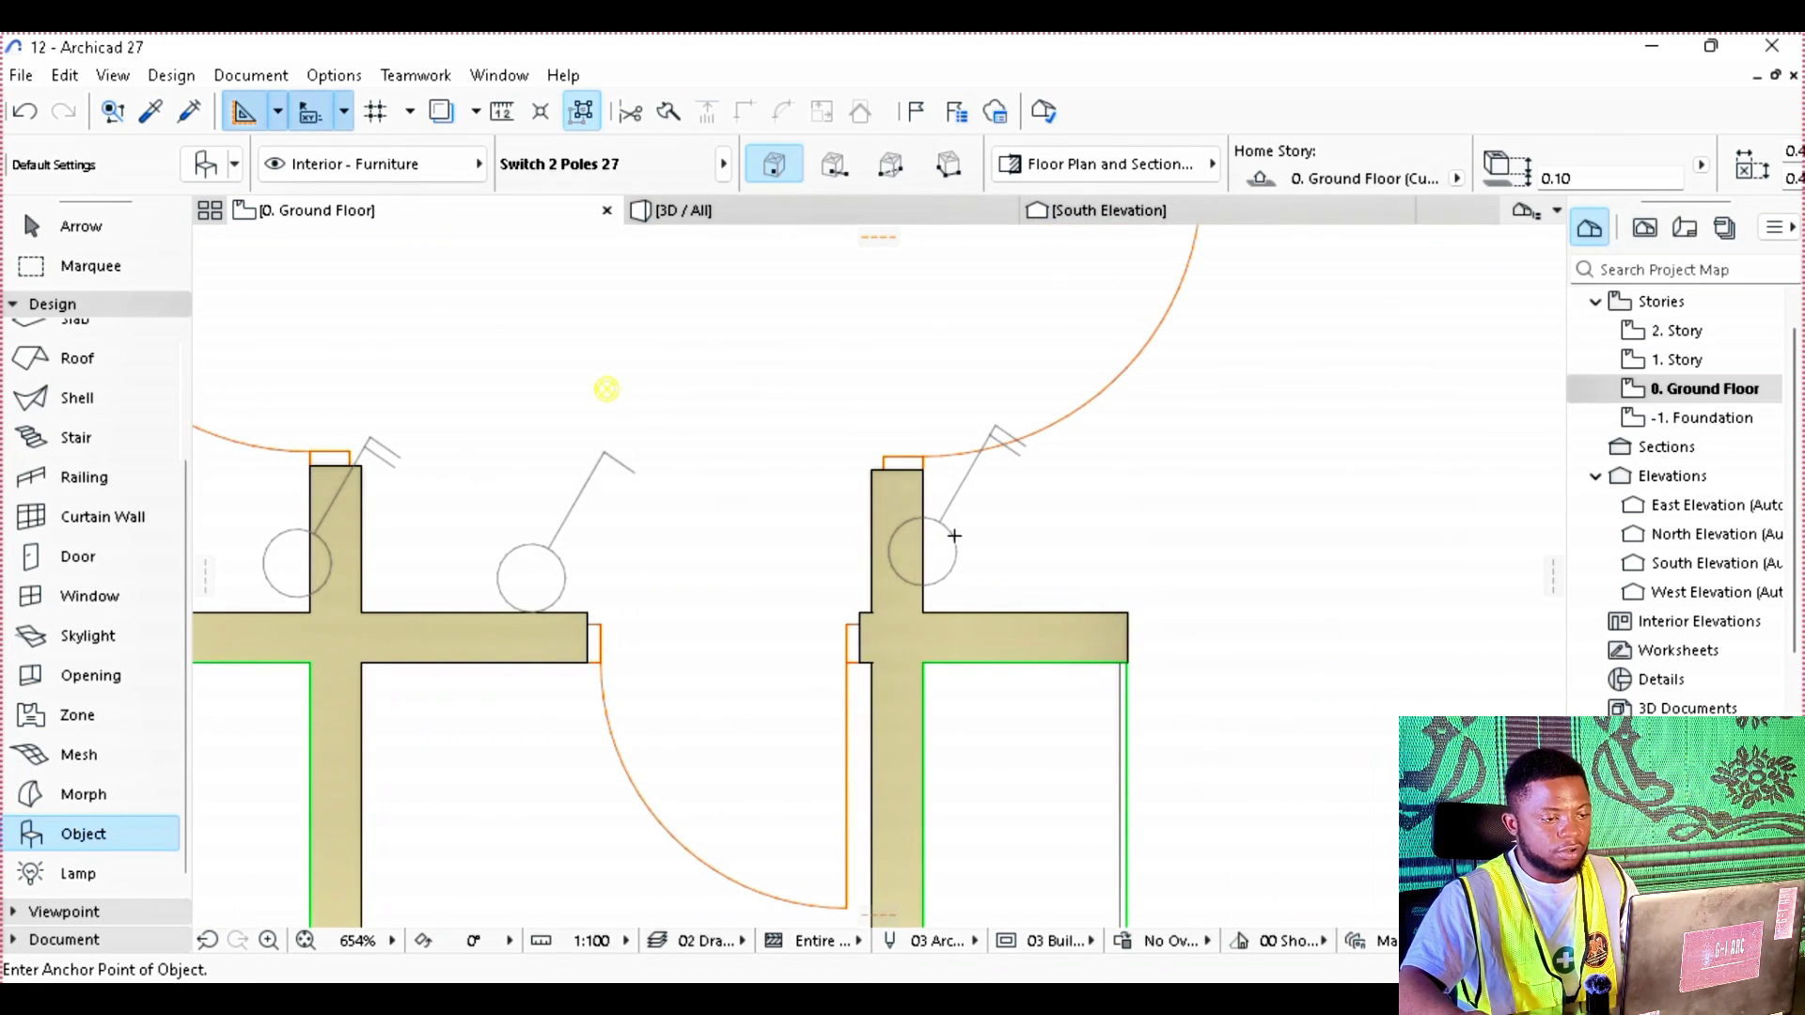
{"action": "key", "text": "Escape"}
Step: Move the right bedroom's two-pole switch against the wall's inner face and rotate its lever diagonally into the room
{"action": "left_click", "coordinate": [941, 523]}
{"action": "key", "text": "Escape"}
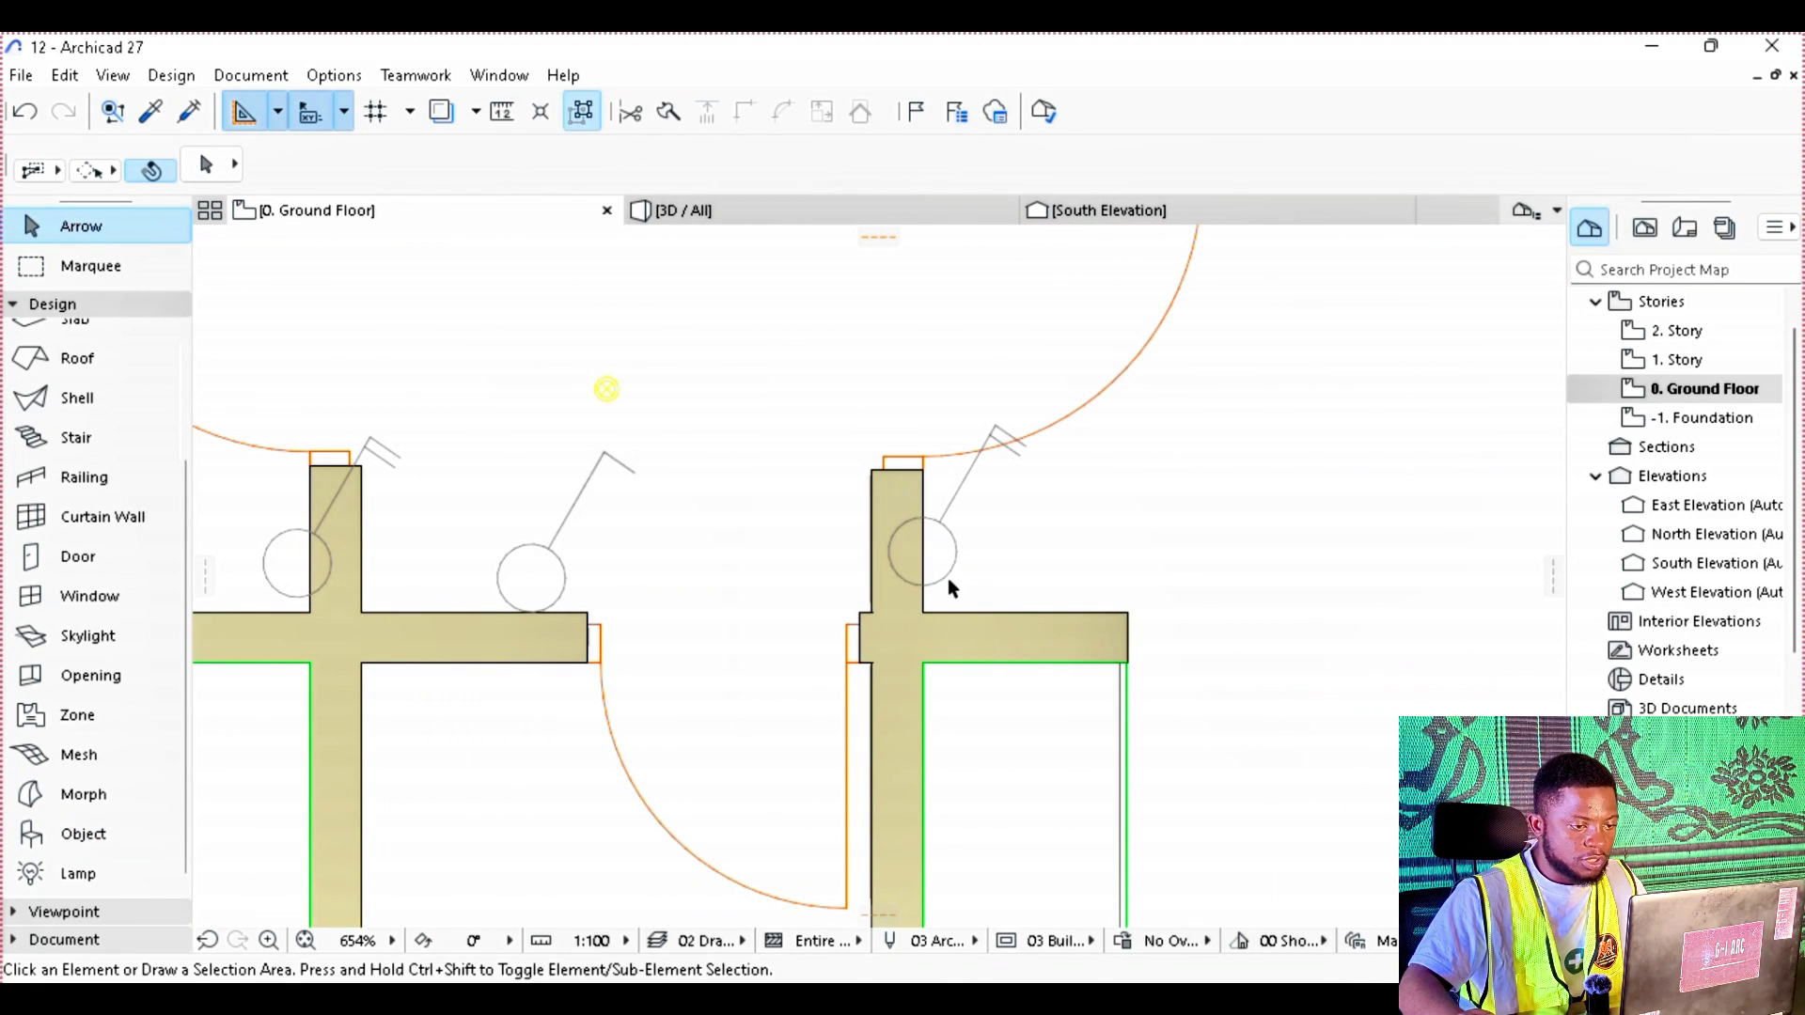
{"action": "left_click", "coordinate": [949, 577]}
{"action": "key", "text": "Escape"}
{"action": "left_click", "coordinate": [978, 510]}
{"action": "left_click", "coordinate": [943, 571]}
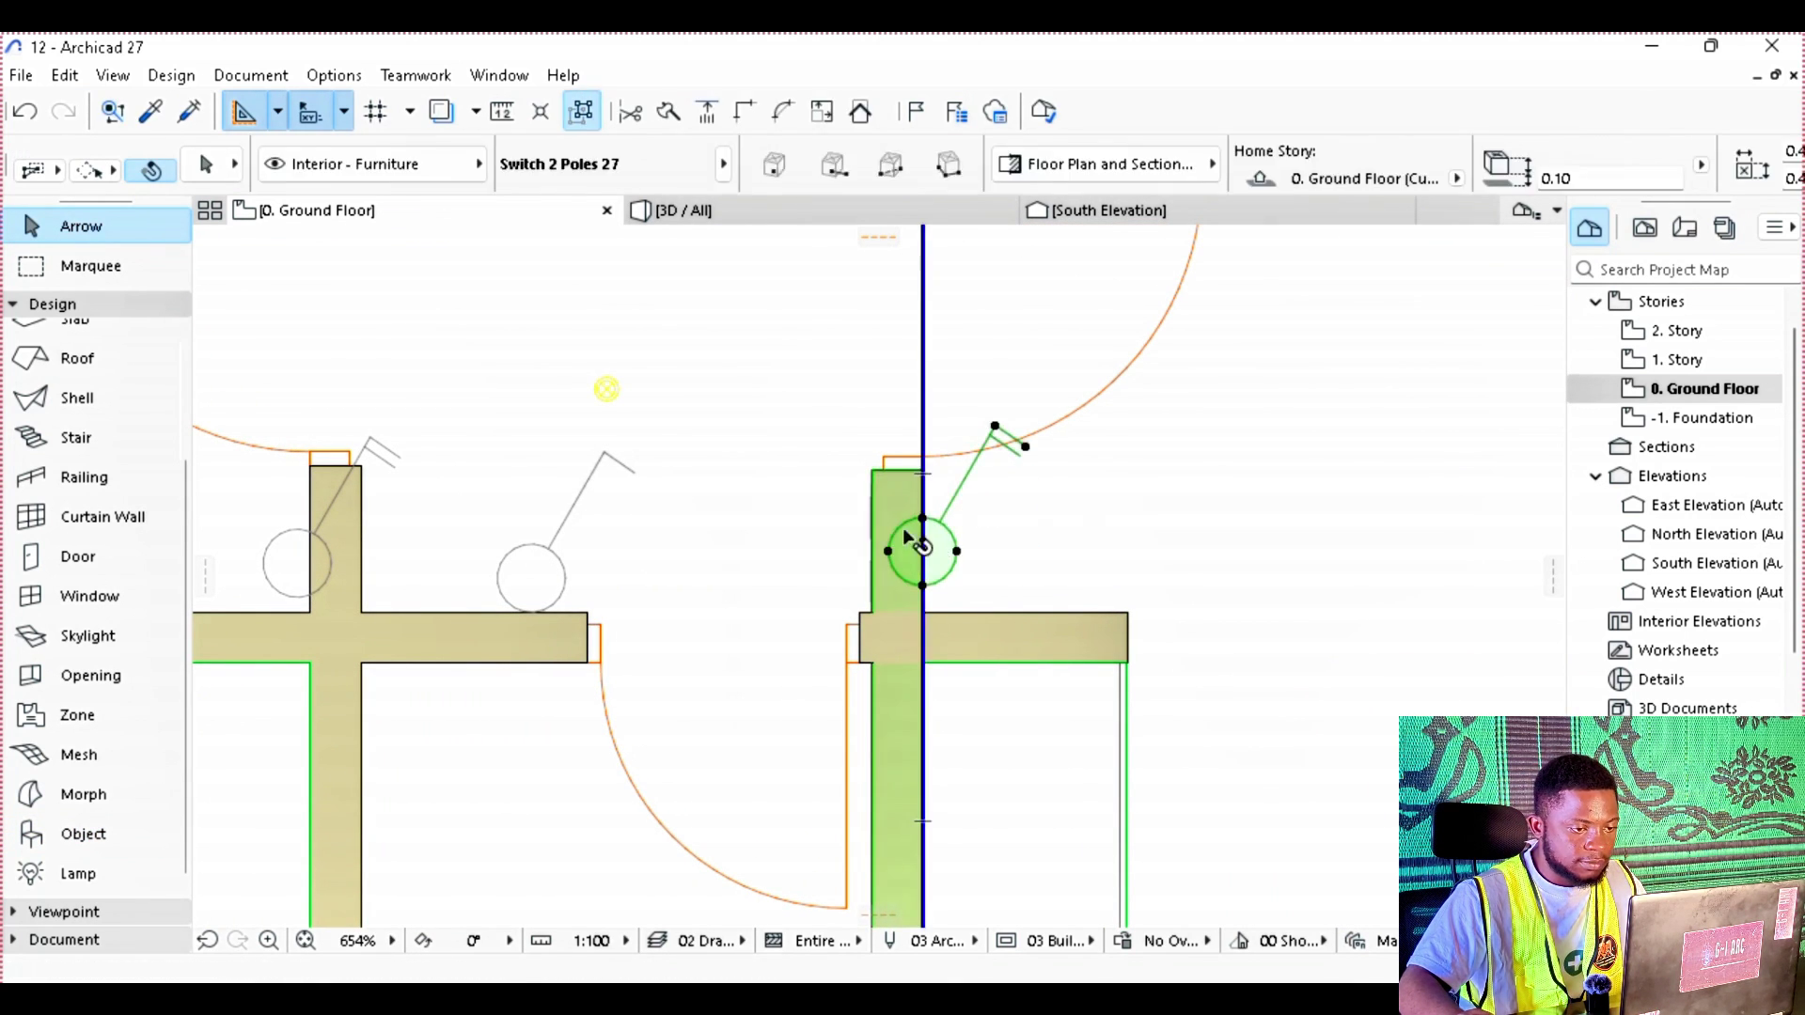
{"action": "left_click", "coordinate": [944, 553]}
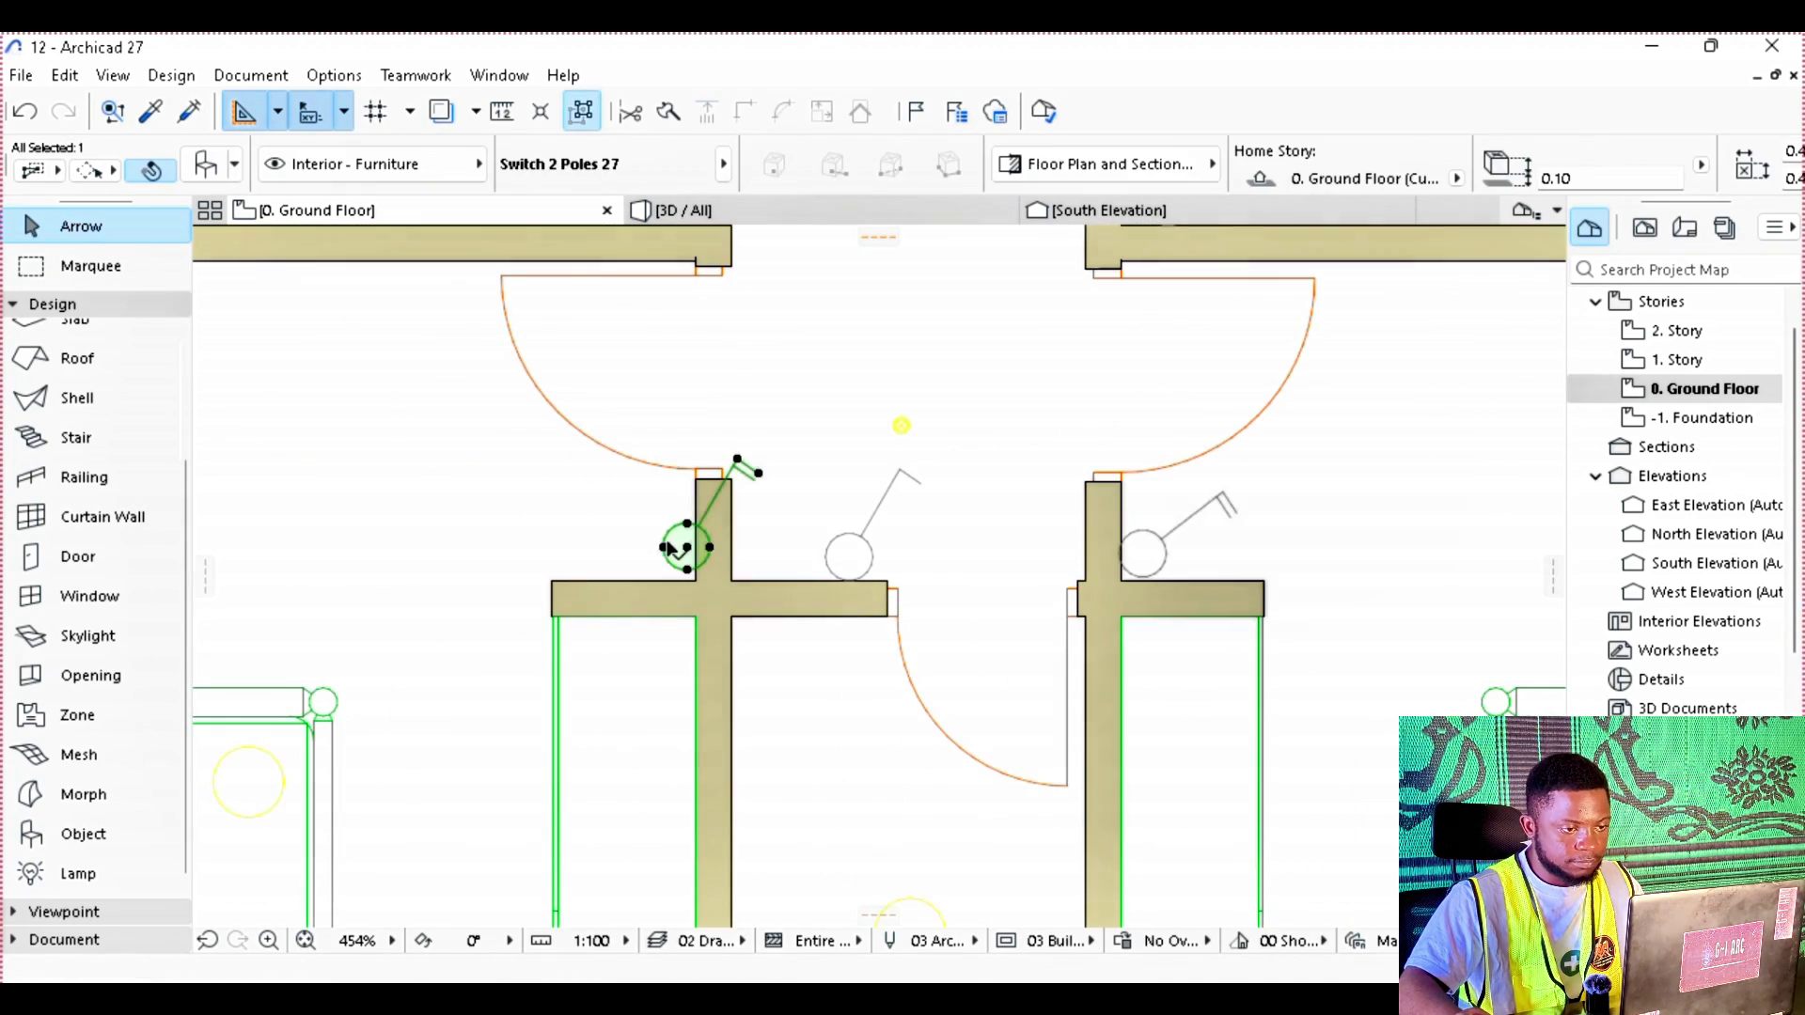
Step: Rotate the left bedroom's two-pole switch so its lever points into that room, move it against the wall's inner face, and deselect it
{"action": "left_click", "coordinate": [710, 548]}
{"action": "left_click", "coordinate": [1108, 749]}
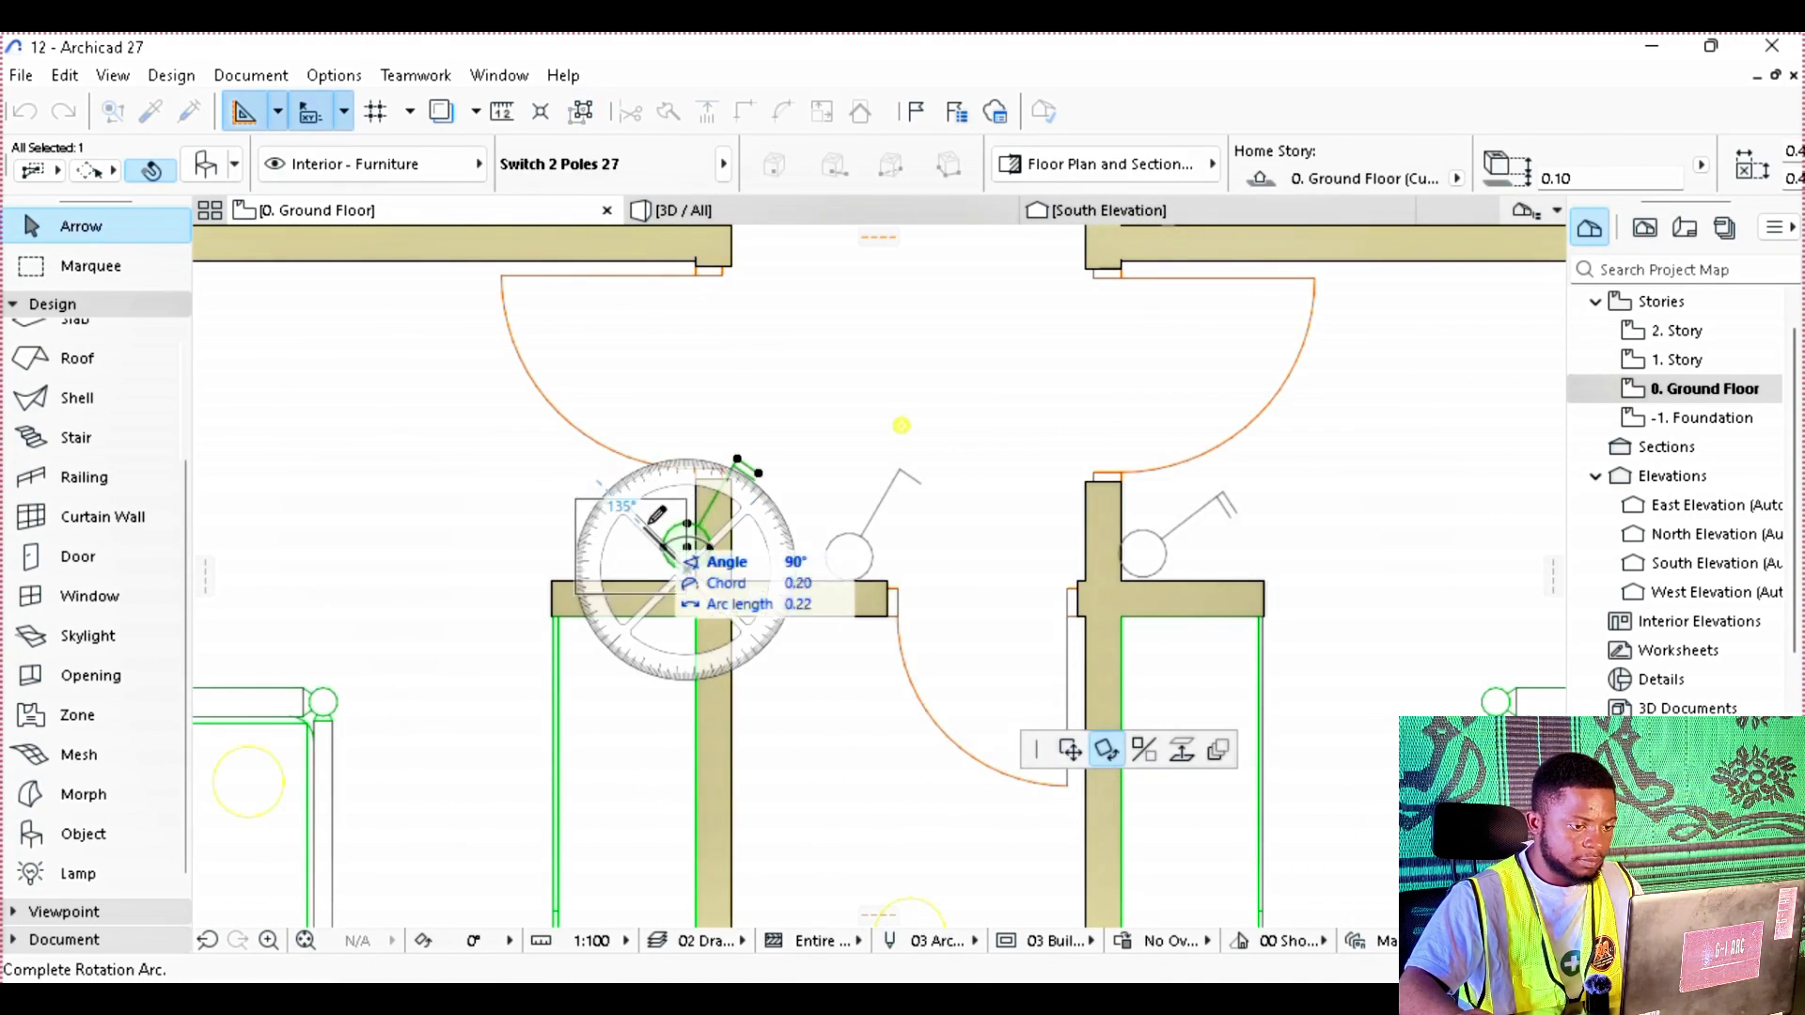
{"action": "left_click", "coordinate": [664, 568]}
{"action": "scroll", "coordinate": [674, 580], "scroll_direction": "up", "scroll_amount": 3}
{"action": "left_click", "coordinate": [1068, 752]}
{"action": "left_click", "coordinate": [711, 460]}
{"action": "scroll", "coordinate": [612, 640], "scroll_direction": "down", "scroll_amount": 8}
{"action": "scroll", "coordinate": [827, 686], "scroll_direction": "up", "scroll_amount": 1}
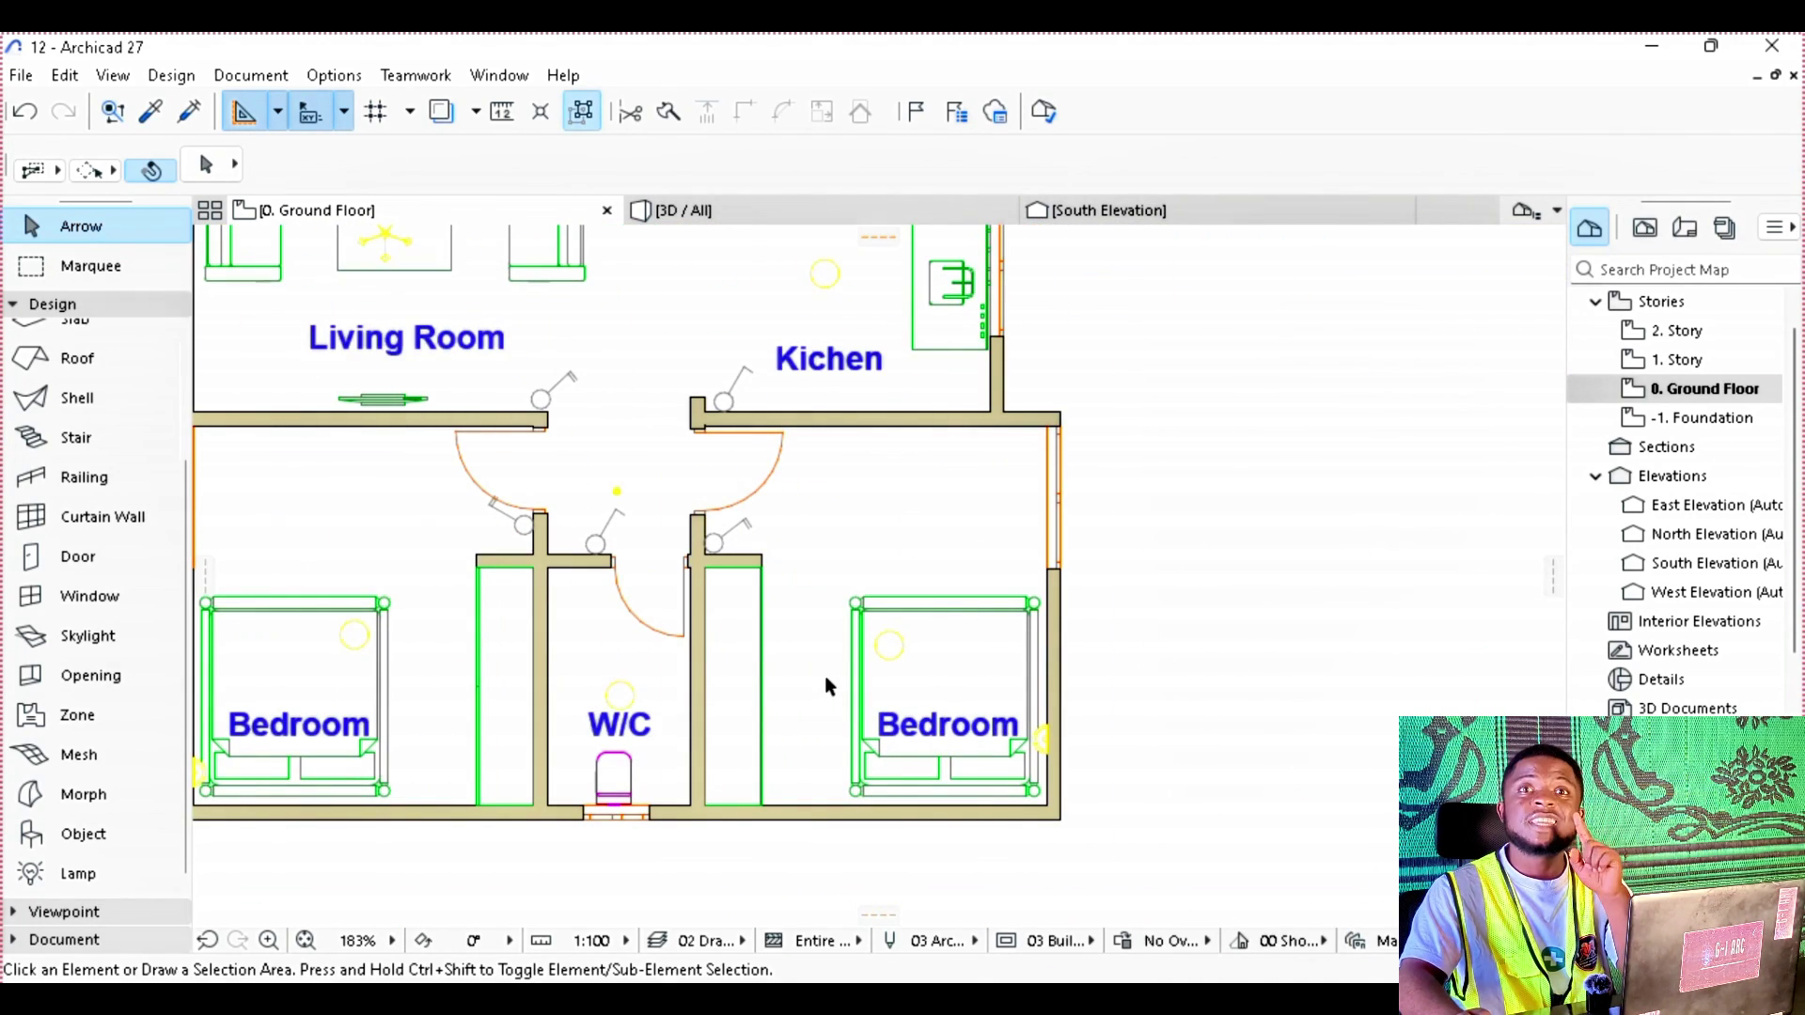
Step: Copy the one-pole switch beside the W/C door to the right bedroom's lower wall, just left of the bed
{"action": "scroll", "coordinate": [858, 788], "scroll_direction": "up", "scroll_amount": 1}
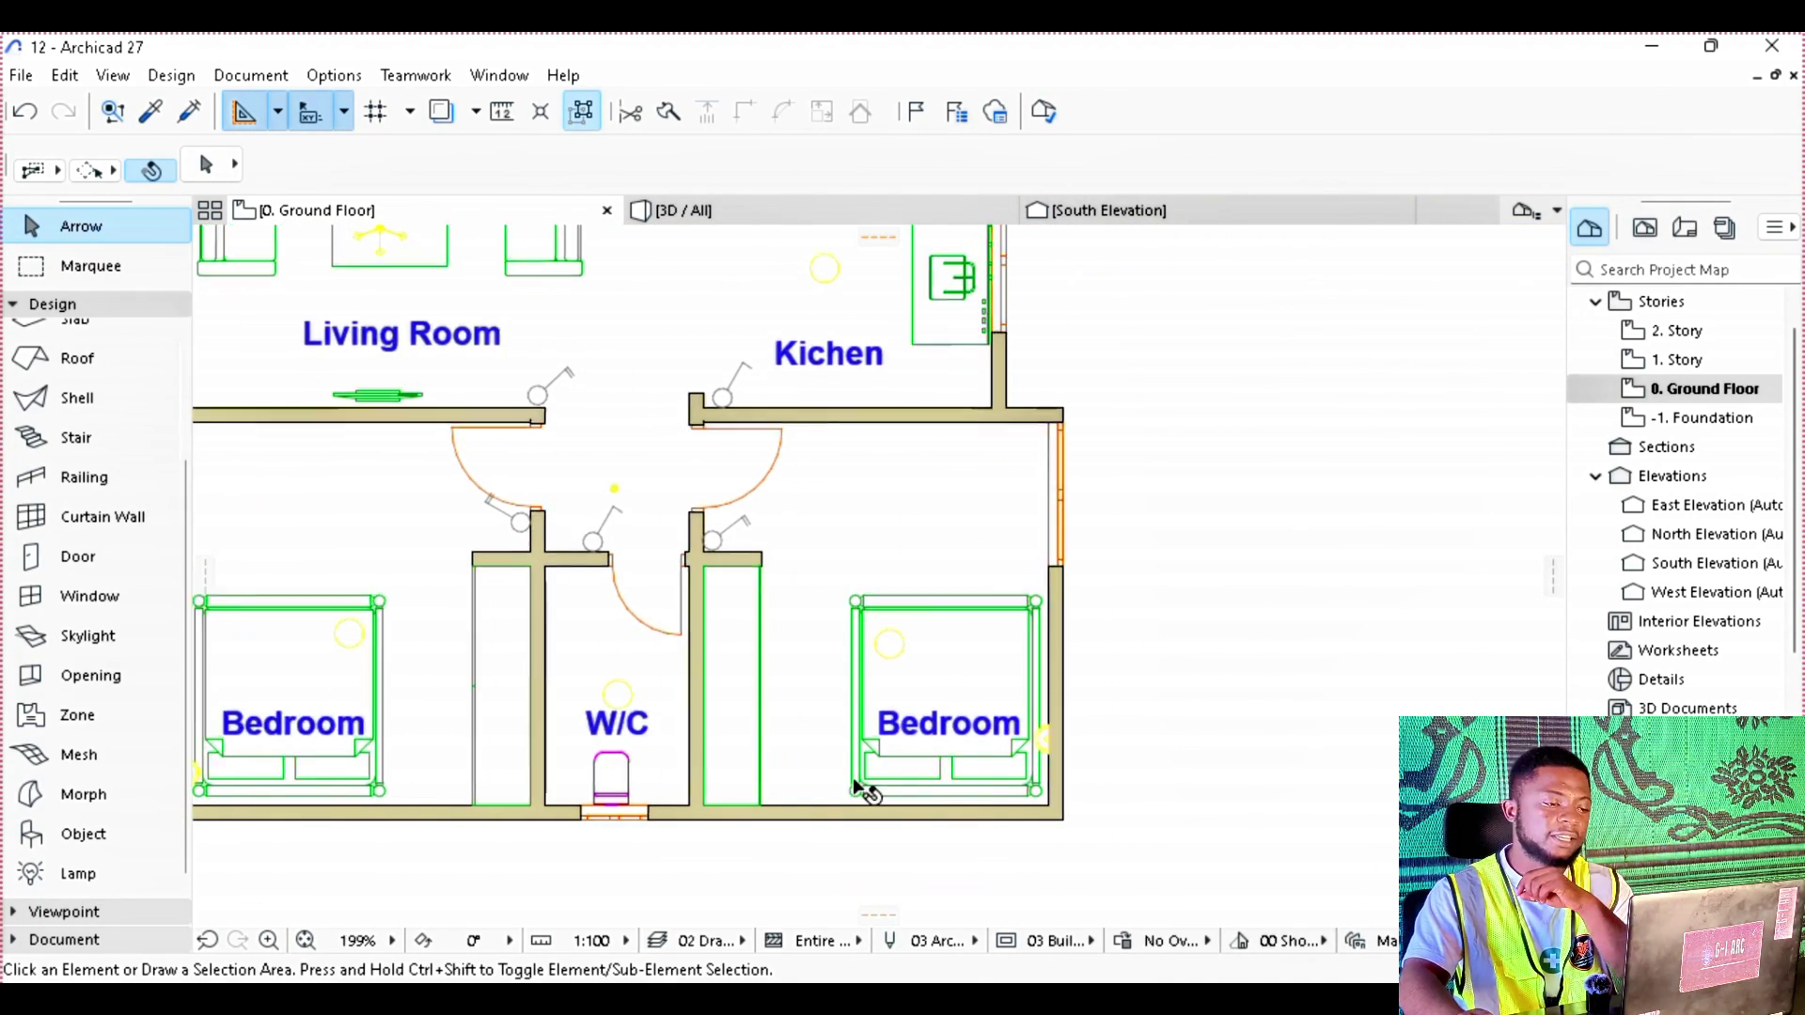
{"action": "middle_click_drag", "start_coordinate": [844, 777], "coordinate": [969, 775]}
{"action": "scroll", "coordinate": [968, 776], "scroll_direction": "up", "scroll_amount": 1}
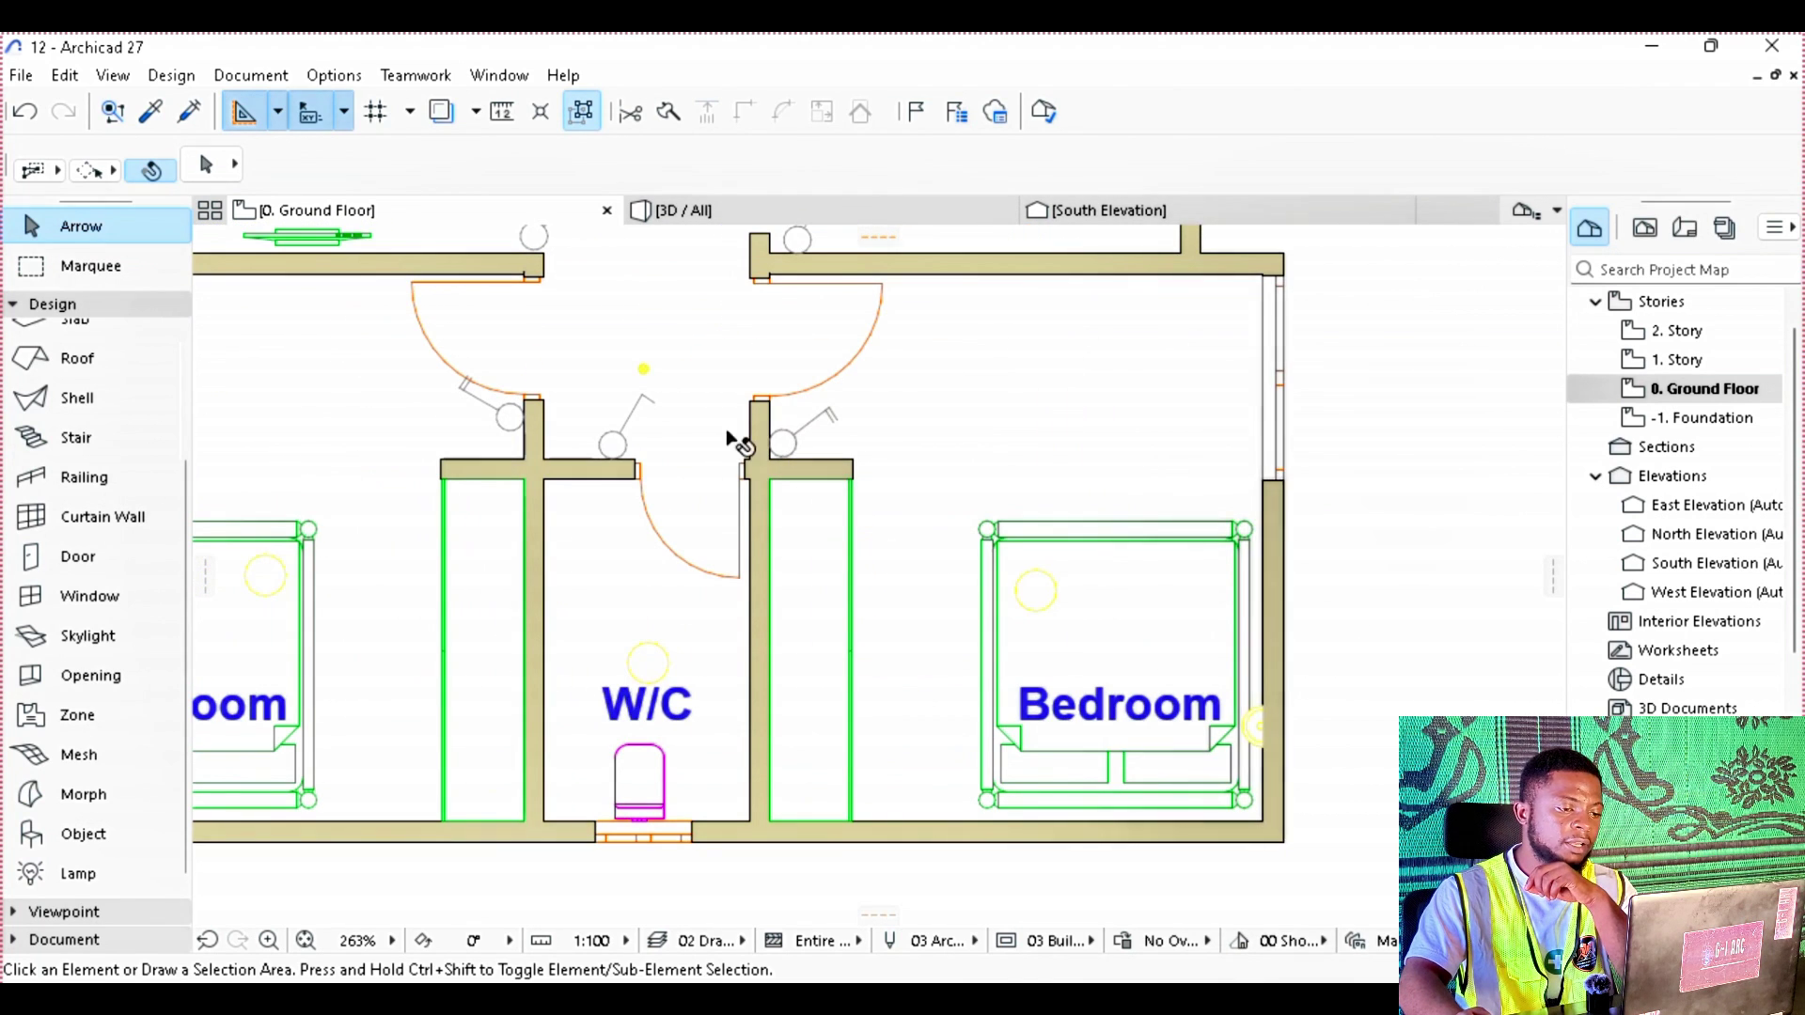
{"action": "left_click", "coordinate": [625, 447]}
{"action": "right_click", "coordinate": [613, 457]}
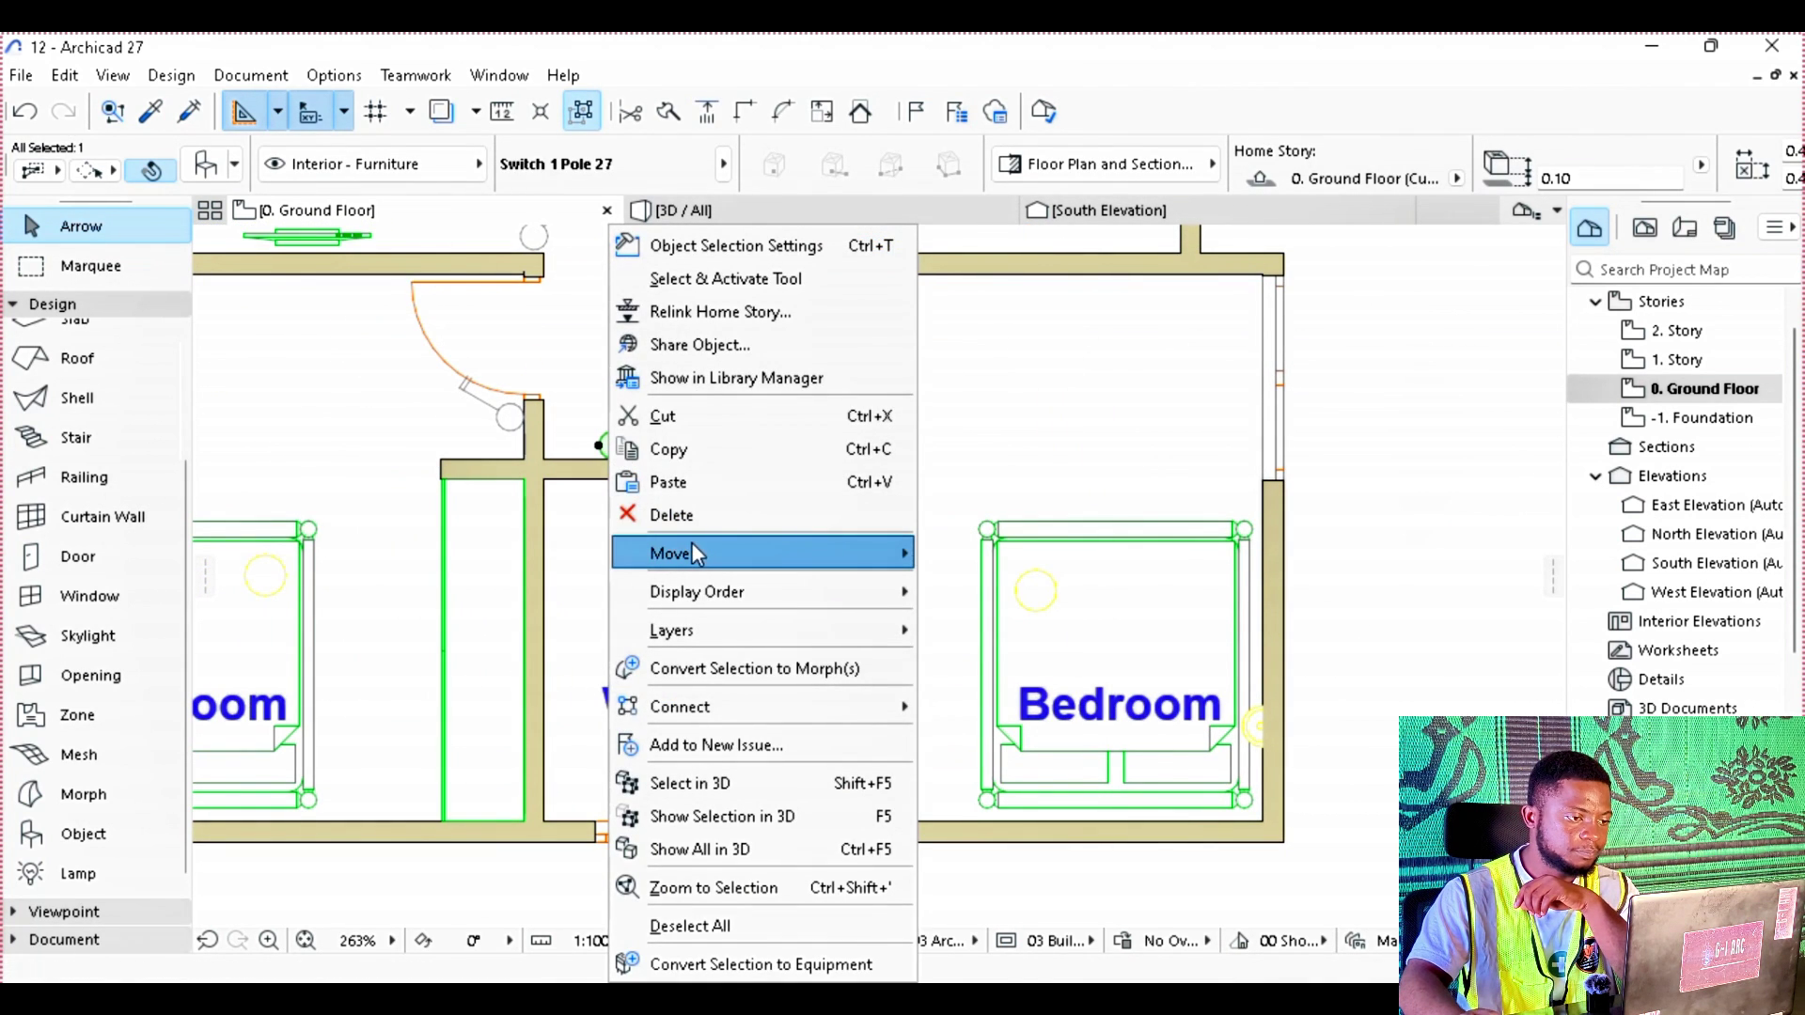
{"action": "mouse_move", "coordinate": [686, 553]}
{"action": "left_click", "coordinate": [1006, 711]}
{"action": "left_click", "coordinate": [617, 446]}
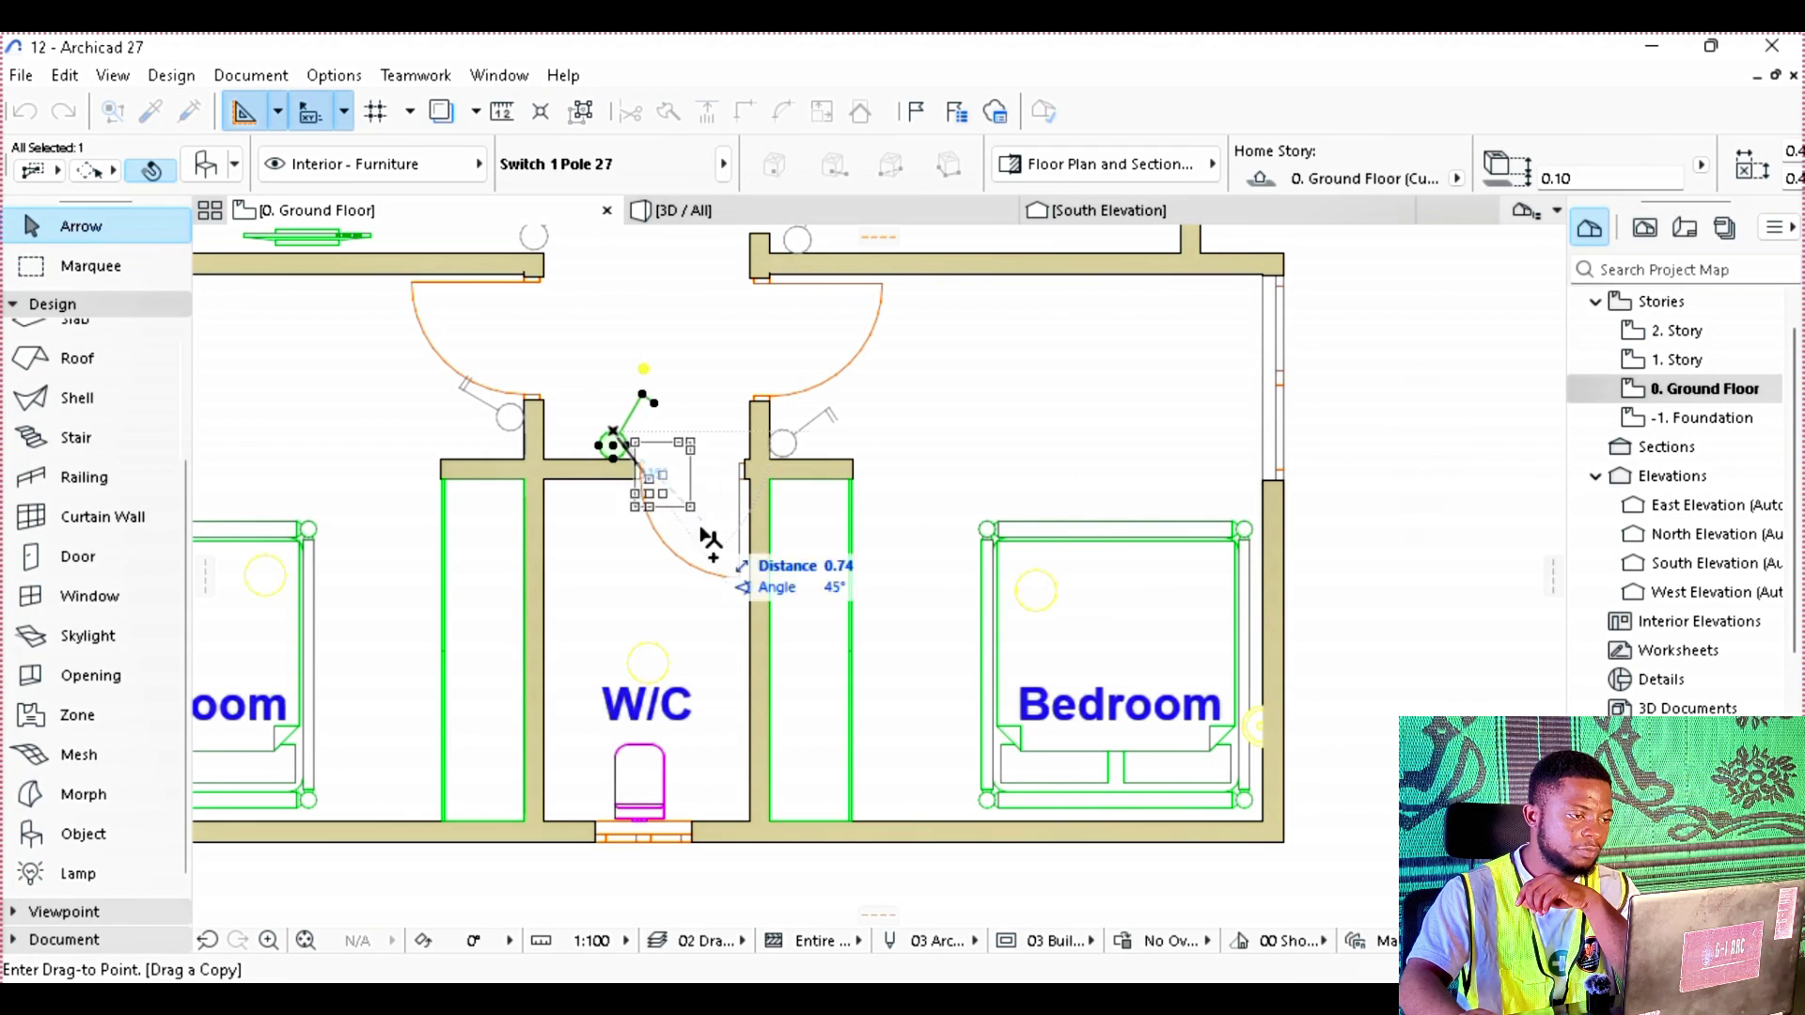
{"action": "scroll", "coordinate": [939, 799], "scroll_direction": "up", "scroll_amount": 3}
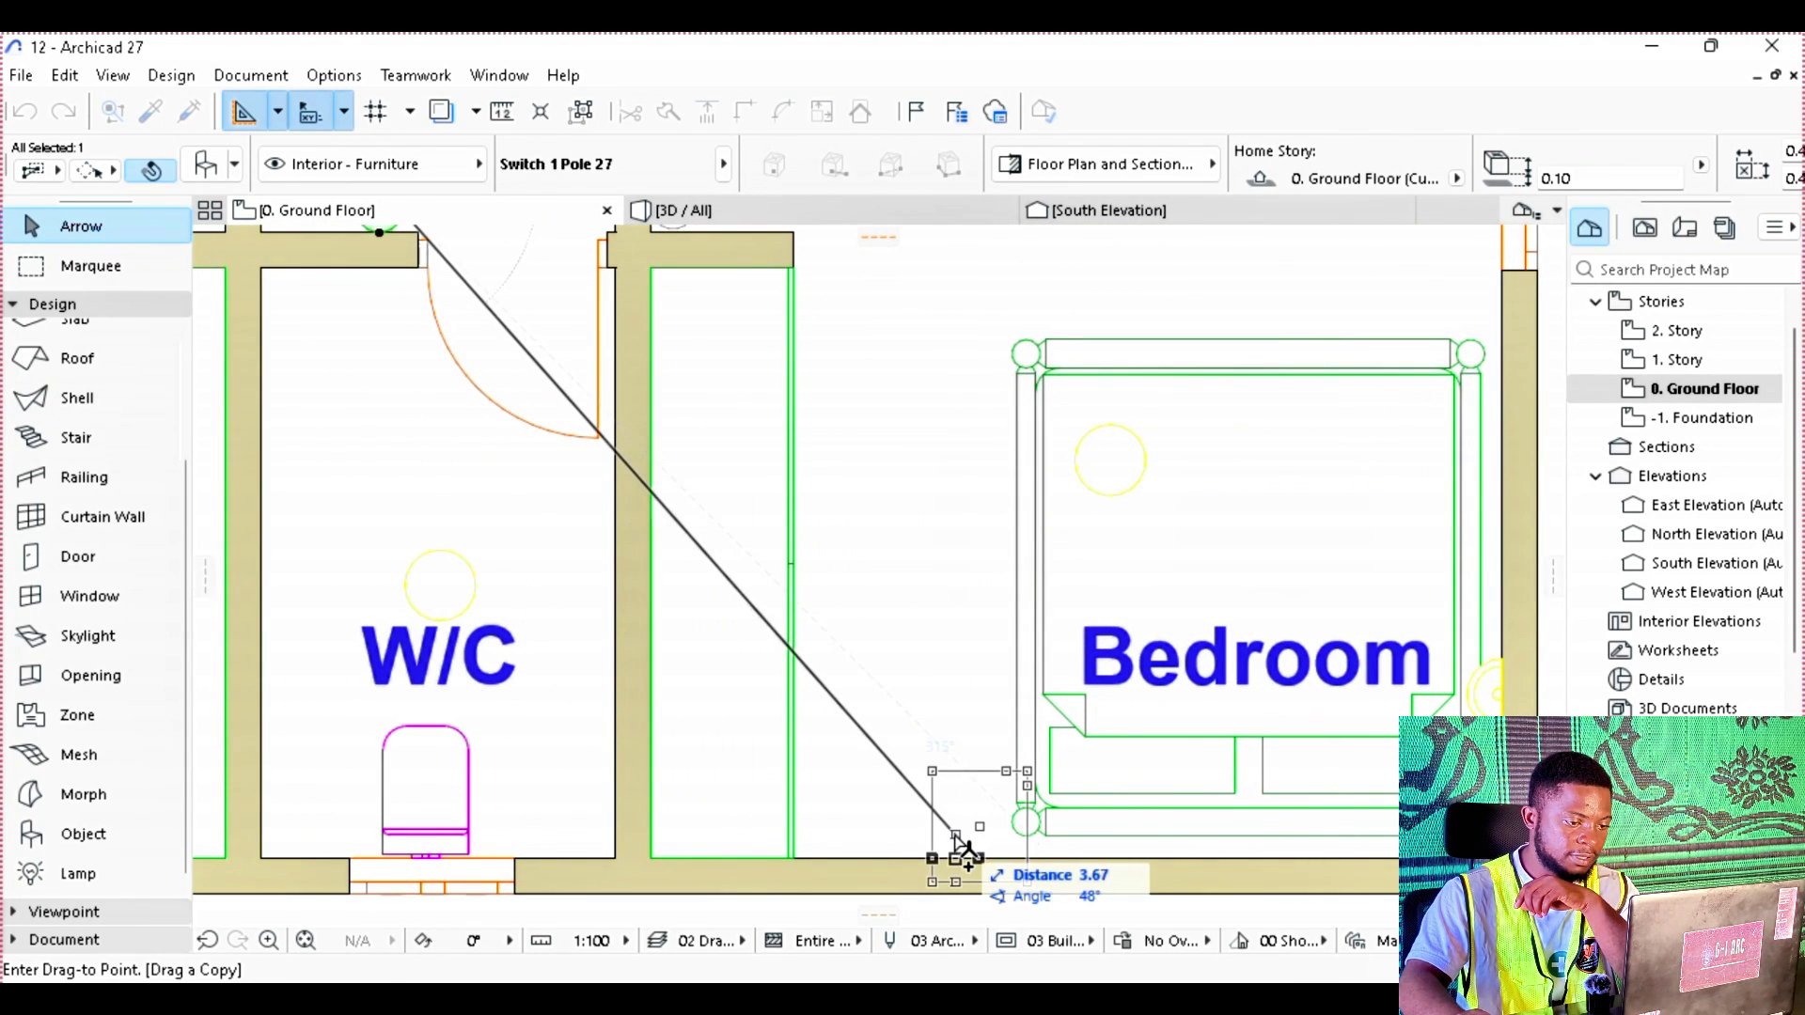
{"action": "left_click", "coordinate": [961, 837]}
Step: Copy the right bedroom's one-pole switch to the left bedroom's lower wall, just right of the bed, and deselect it
{"action": "middle_click_drag", "start_coordinate": [961, 837], "coordinate": [1132, 647]}
{"action": "scroll", "coordinate": [1132, 647], "scroll_direction": "down", "scroll_amount": 2}
{"action": "right_click", "coordinate": [1138, 651]}
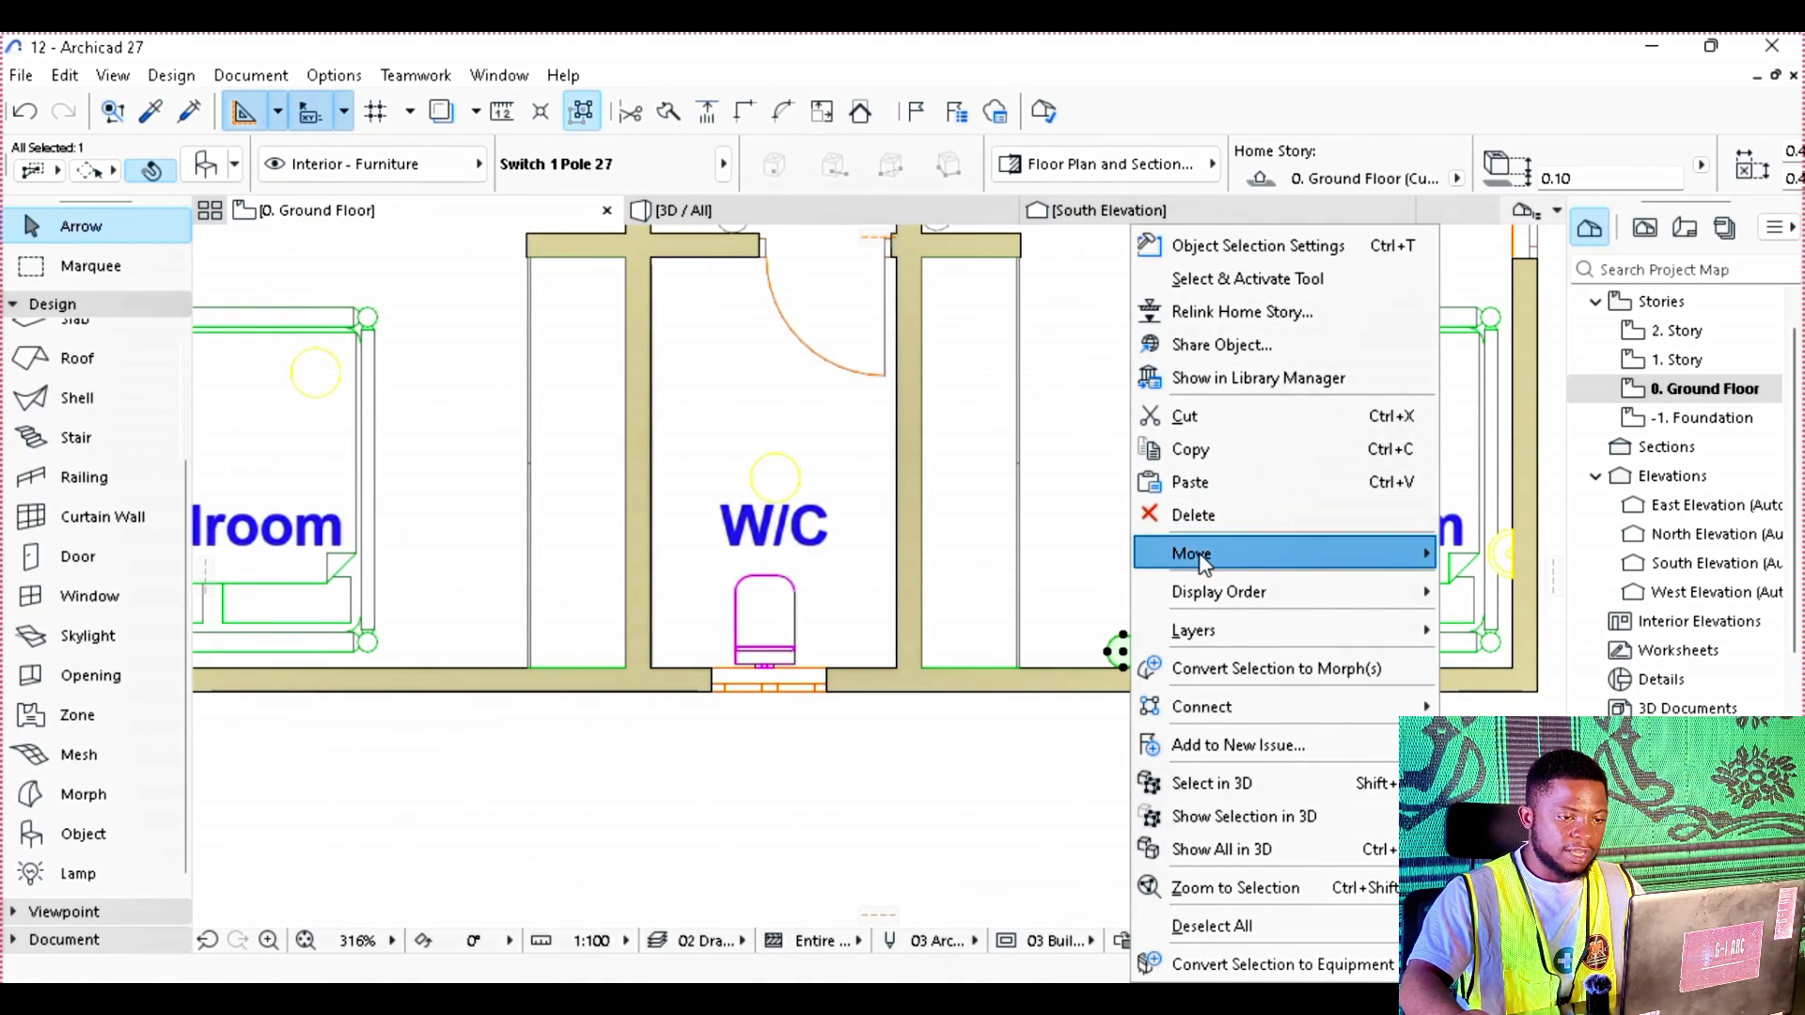
{"action": "mouse_move", "coordinate": [1391, 553]}
{"action": "left_click", "coordinate": [1529, 691]}
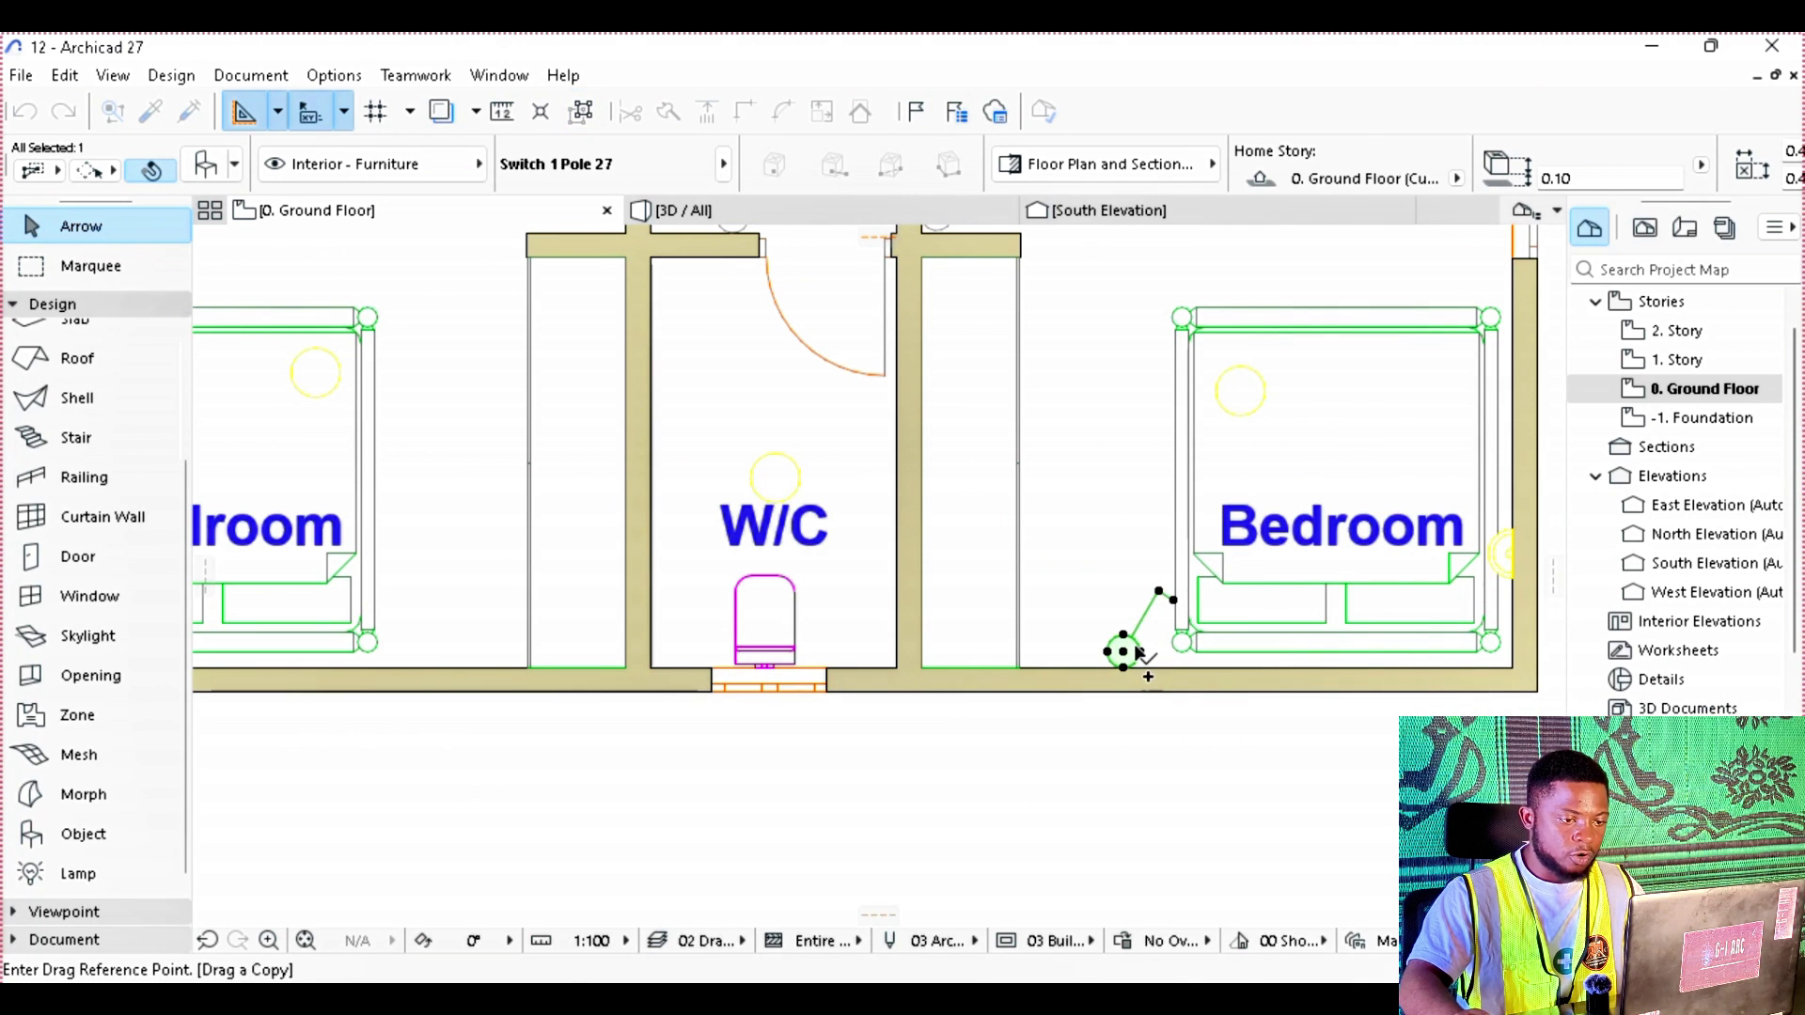
{"action": "left_click", "coordinate": [1140, 651]}
{"action": "left_click", "coordinate": [430, 655]}
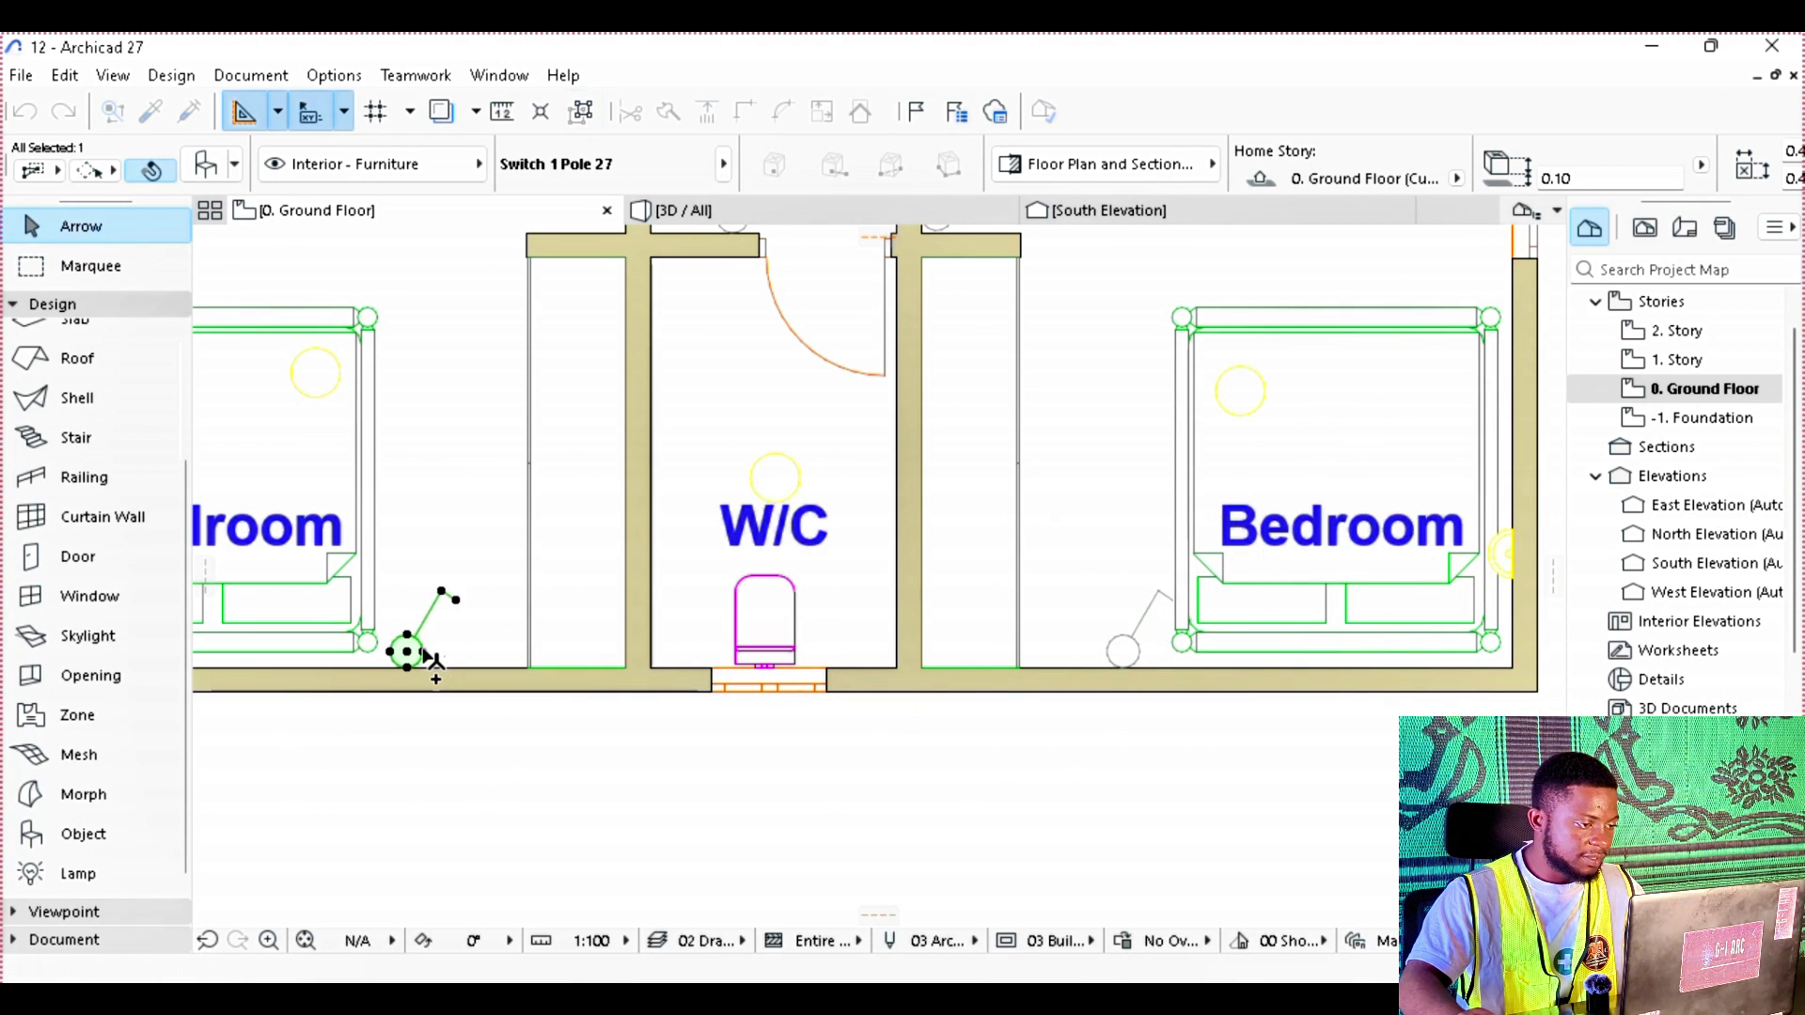
{"action": "scroll", "coordinate": [423, 649], "scroll_direction": "down", "scroll_amount": 4}
{"action": "middle_click_drag", "start_coordinate": [451, 632], "coordinate": [664, 663]}
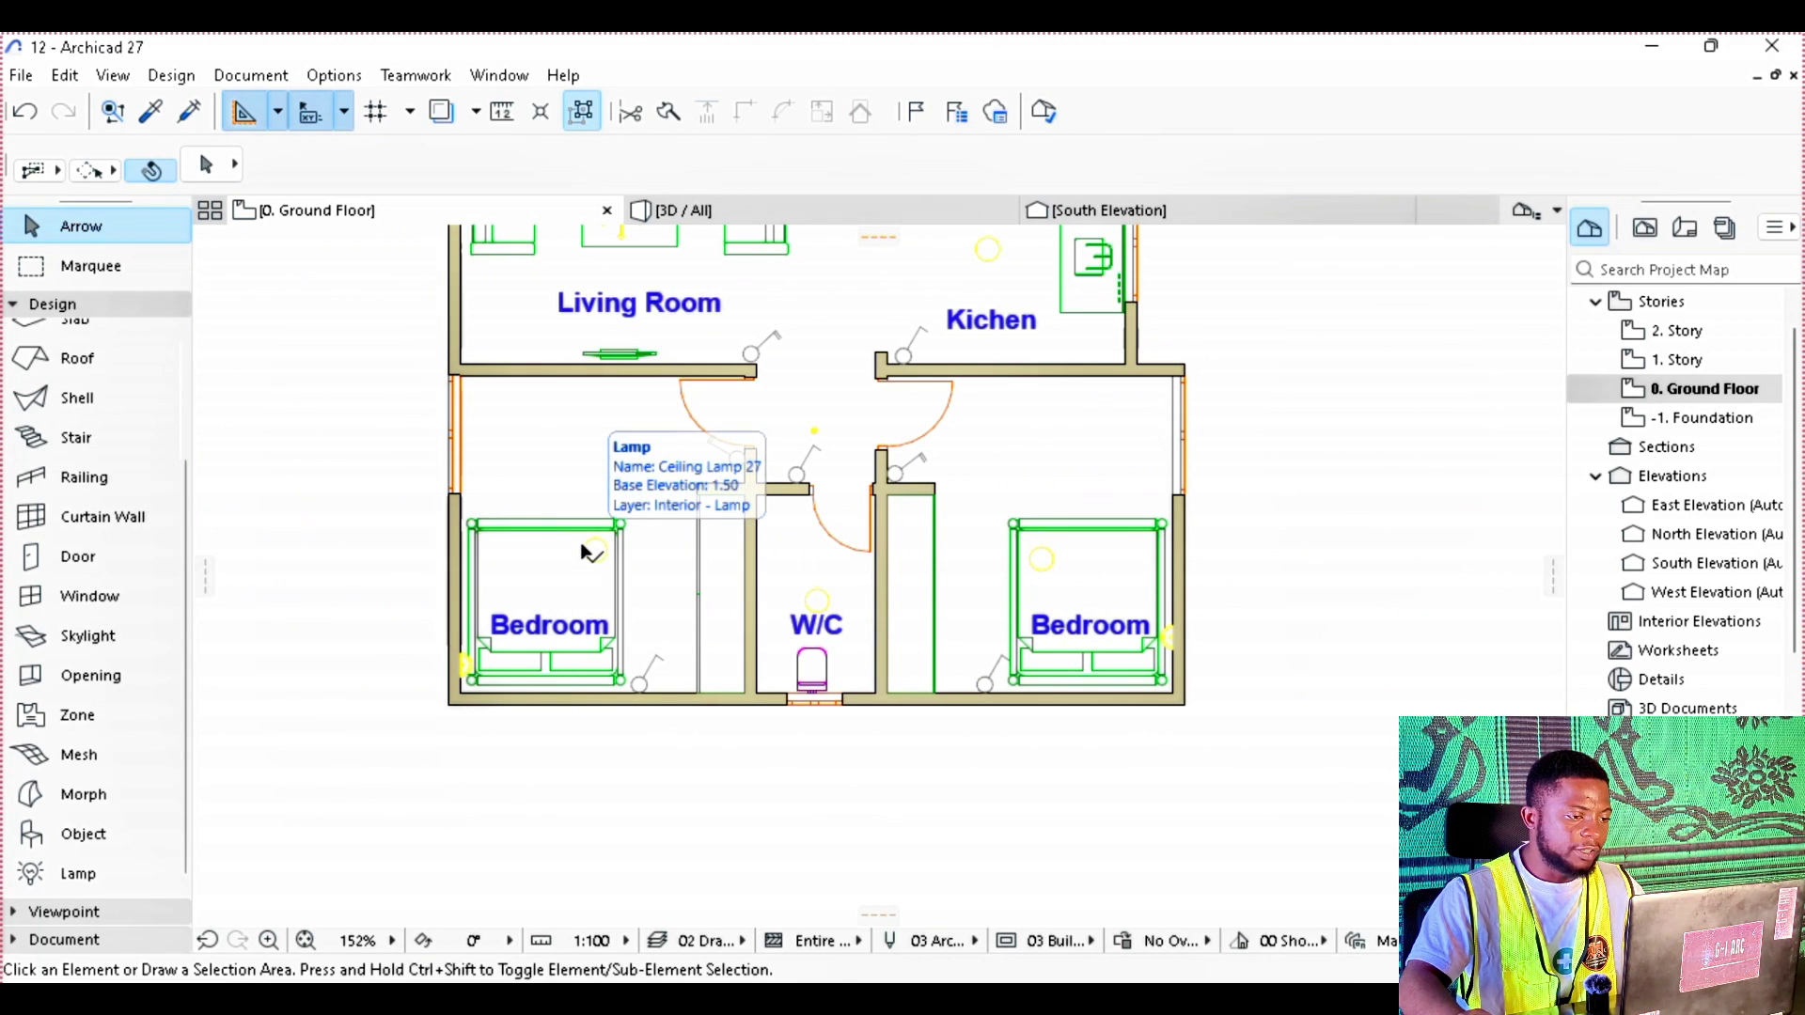
Step: Copy the kitchen's one-pole switch to the balcony's short lower wall, just left of the double door
{"action": "scroll", "coordinate": [675, 680], "scroll_direction": "down", "scroll_amount": 3}
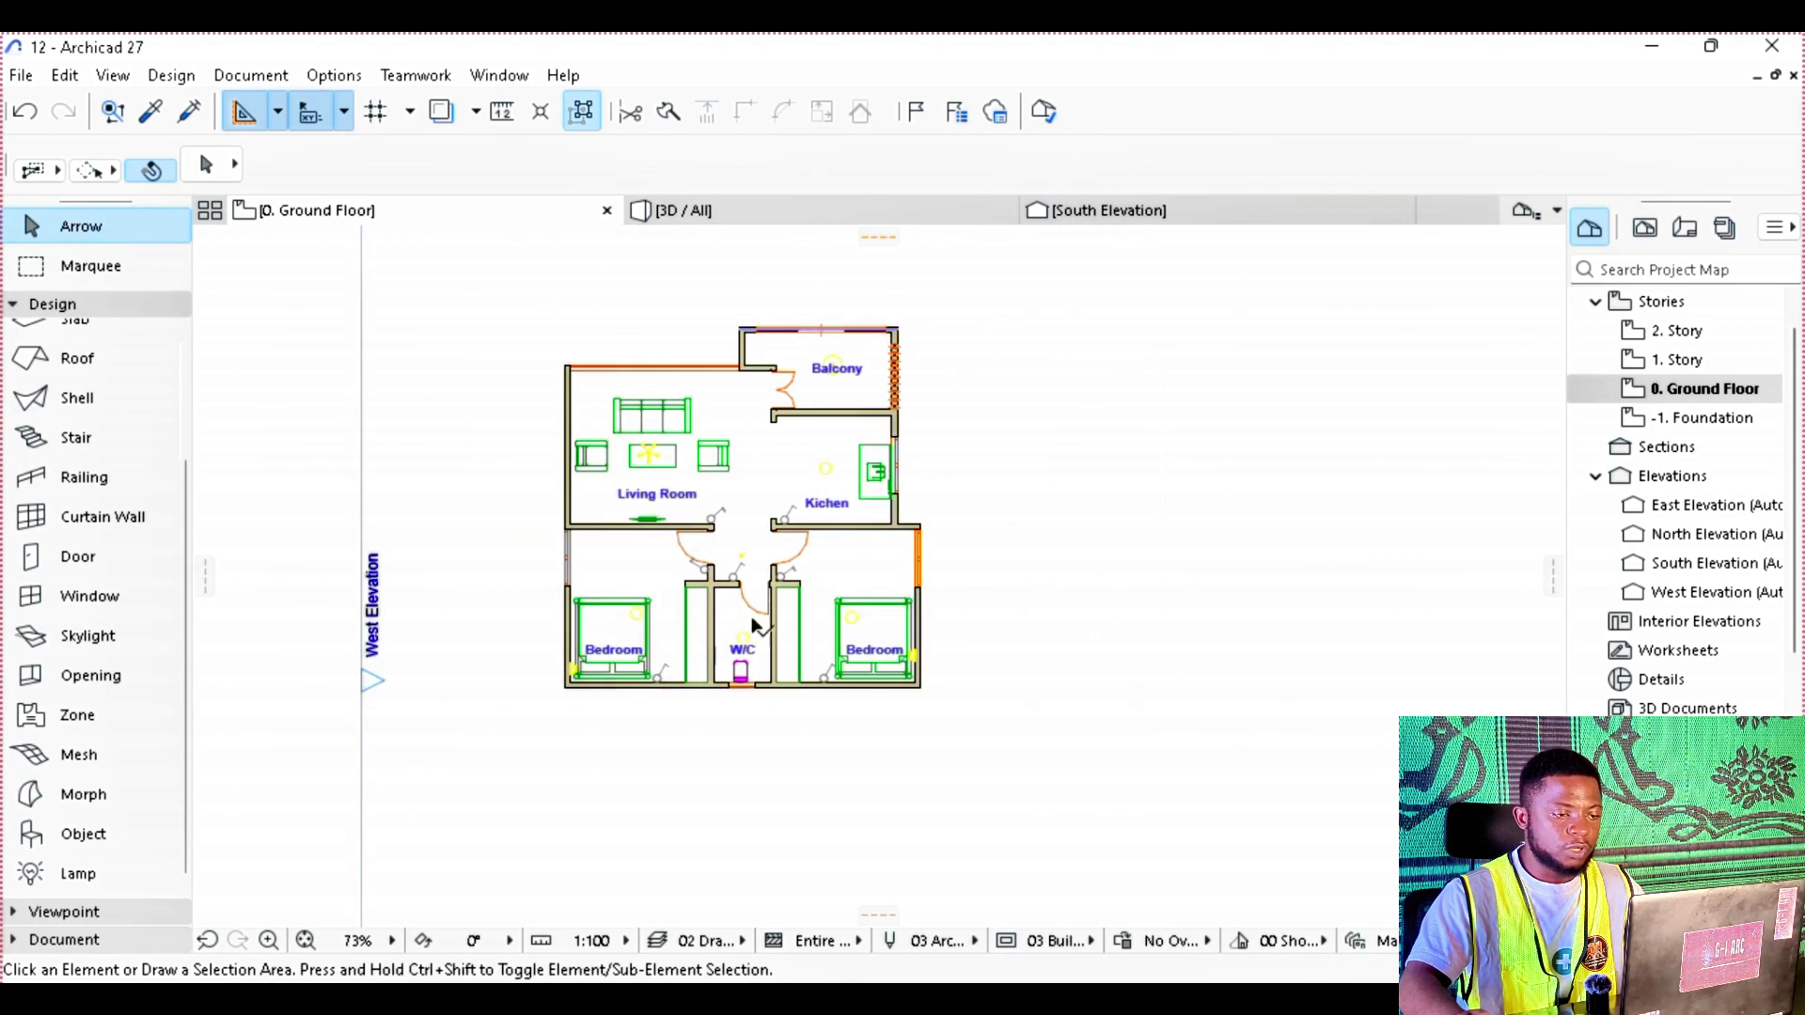
{"action": "scroll", "coordinate": [758, 584], "scroll_direction": "up", "scroll_amount": 5}
{"action": "middle_click_drag", "start_coordinate": [943, 657], "coordinate": [875, 826]}
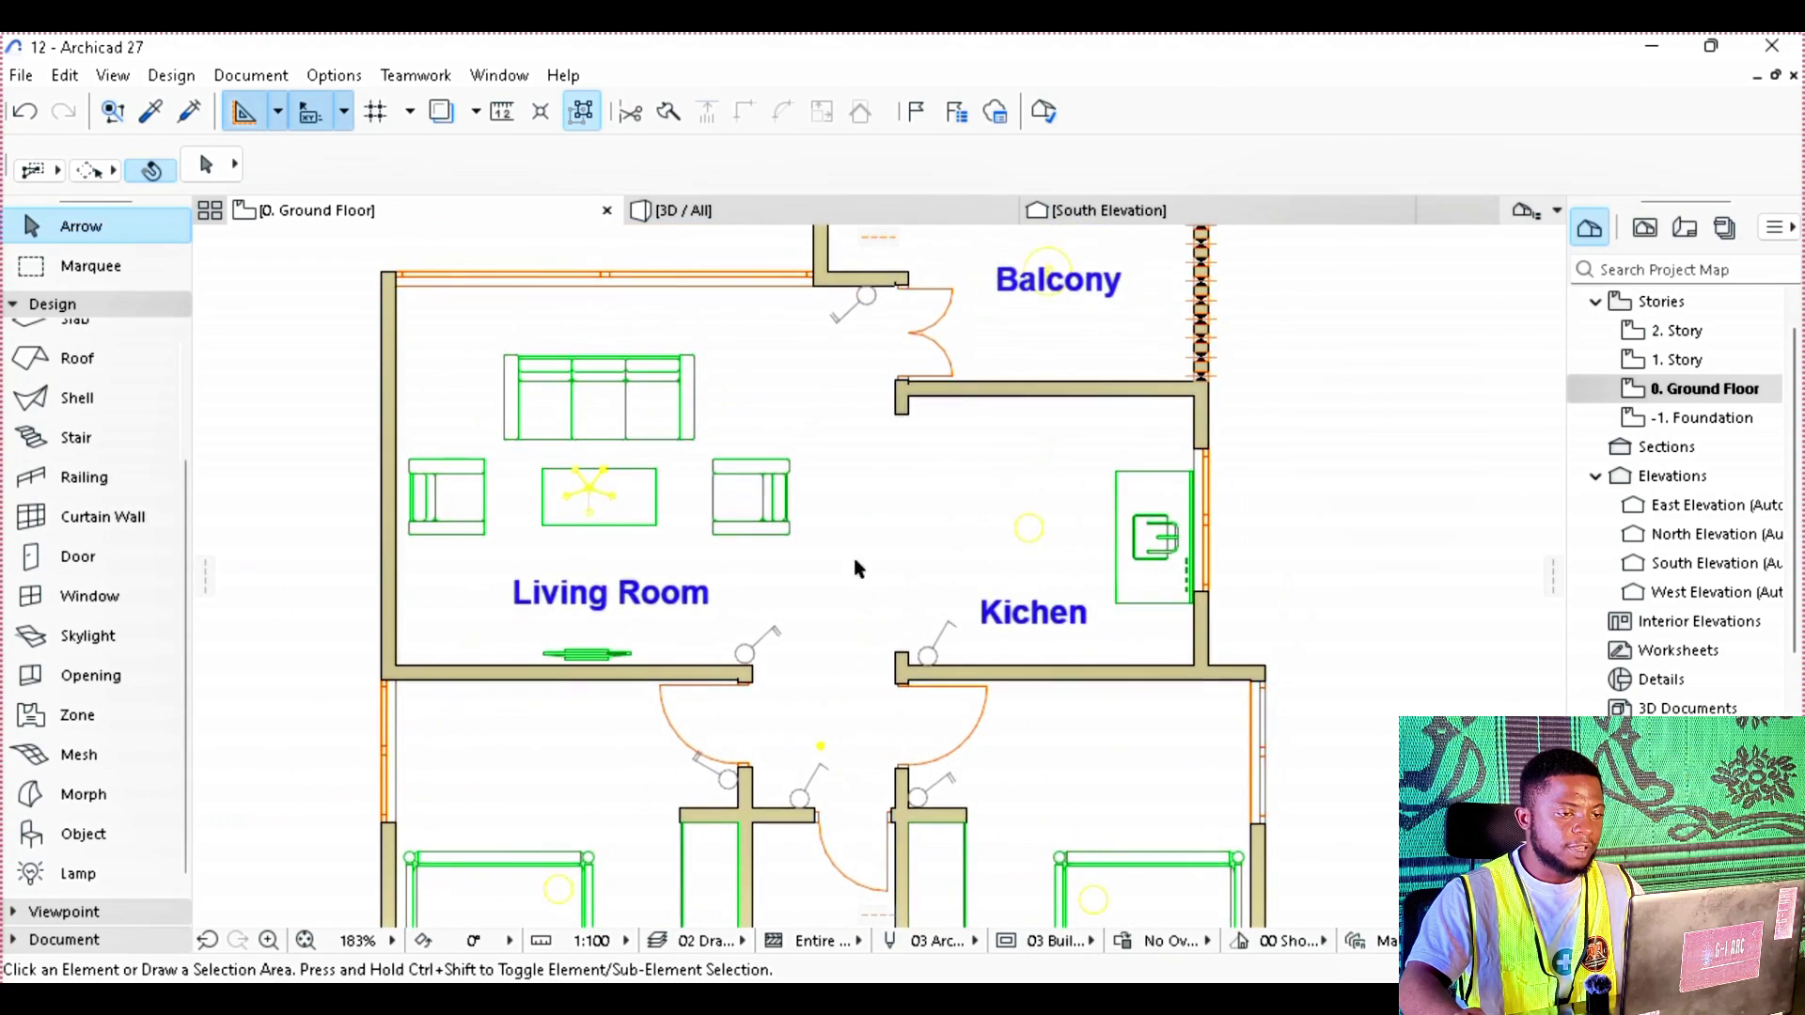
{"action": "scroll", "coordinate": [866, 528], "scroll_direction": "down", "scroll_amount": 3}
{"action": "scroll", "coordinate": [935, 388], "scroll_direction": "up", "scroll_amount": 4}
{"action": "middle_click_drag", "start_coordinate": [938, 383], "coordinate": [890, 418]}
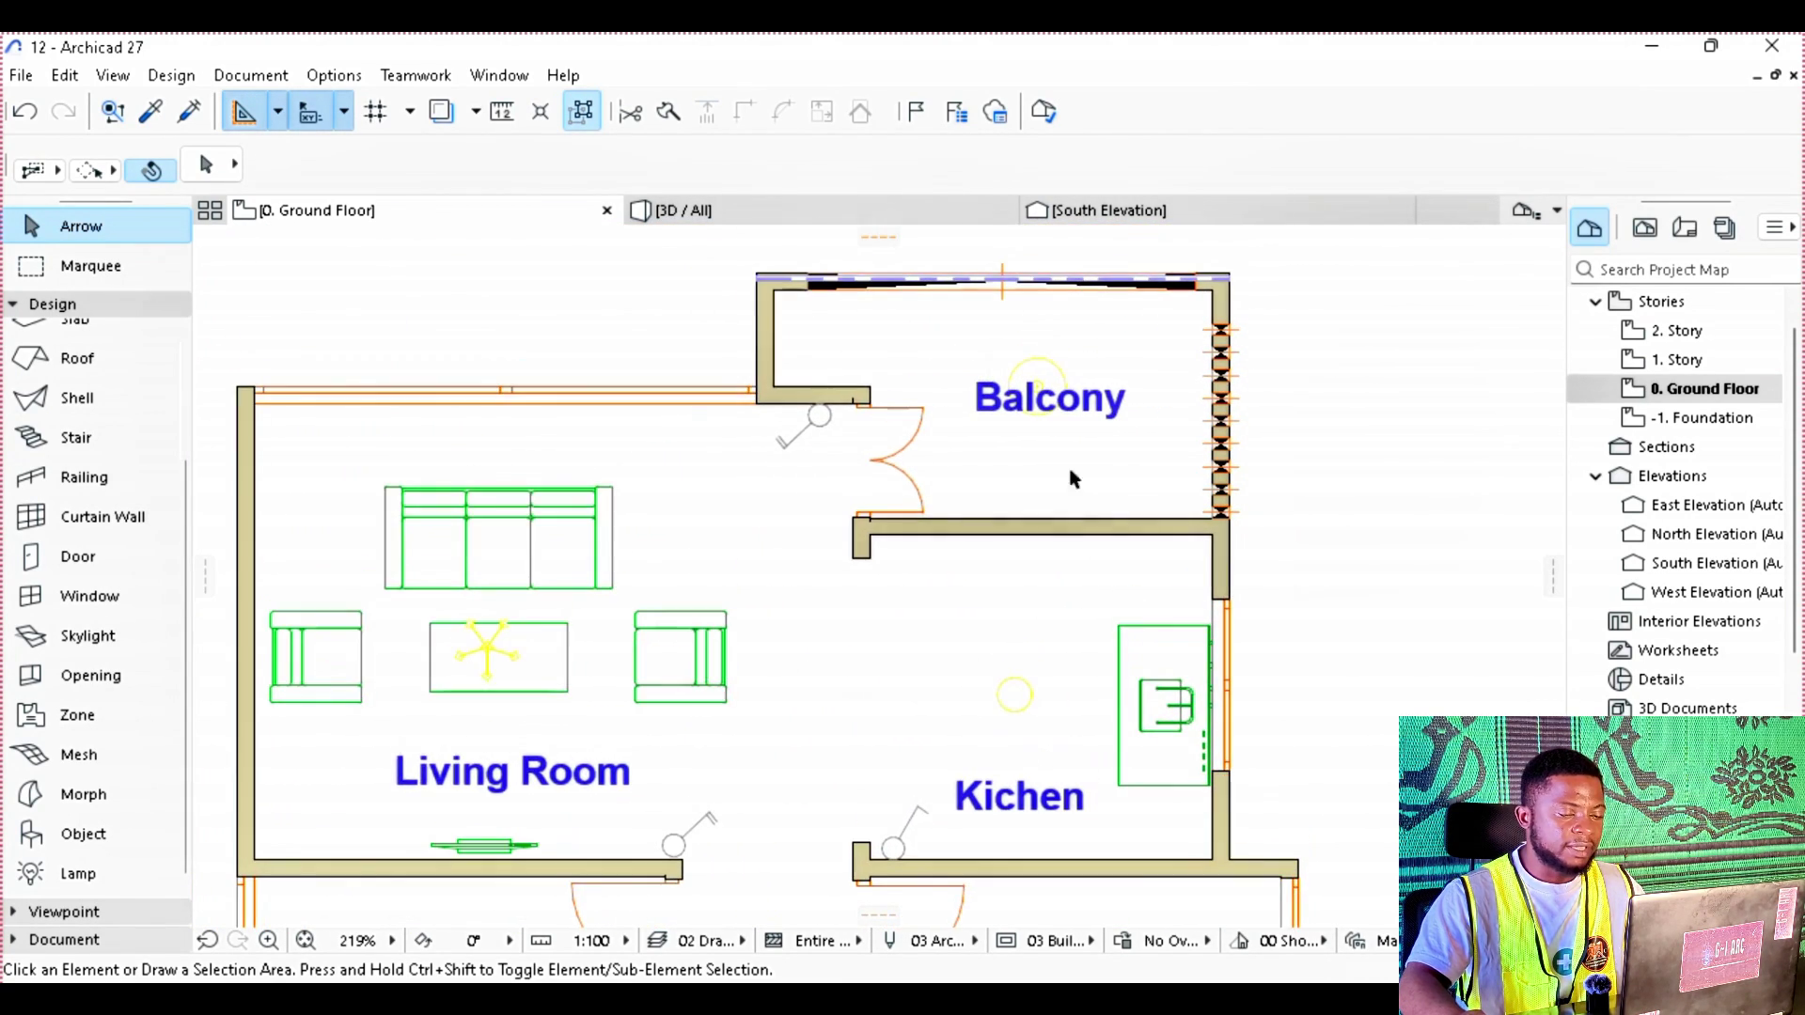
{"action": "scroll", "coordinate": [994, 371], "scroll_direction": "down", "scroll_amount": 2}
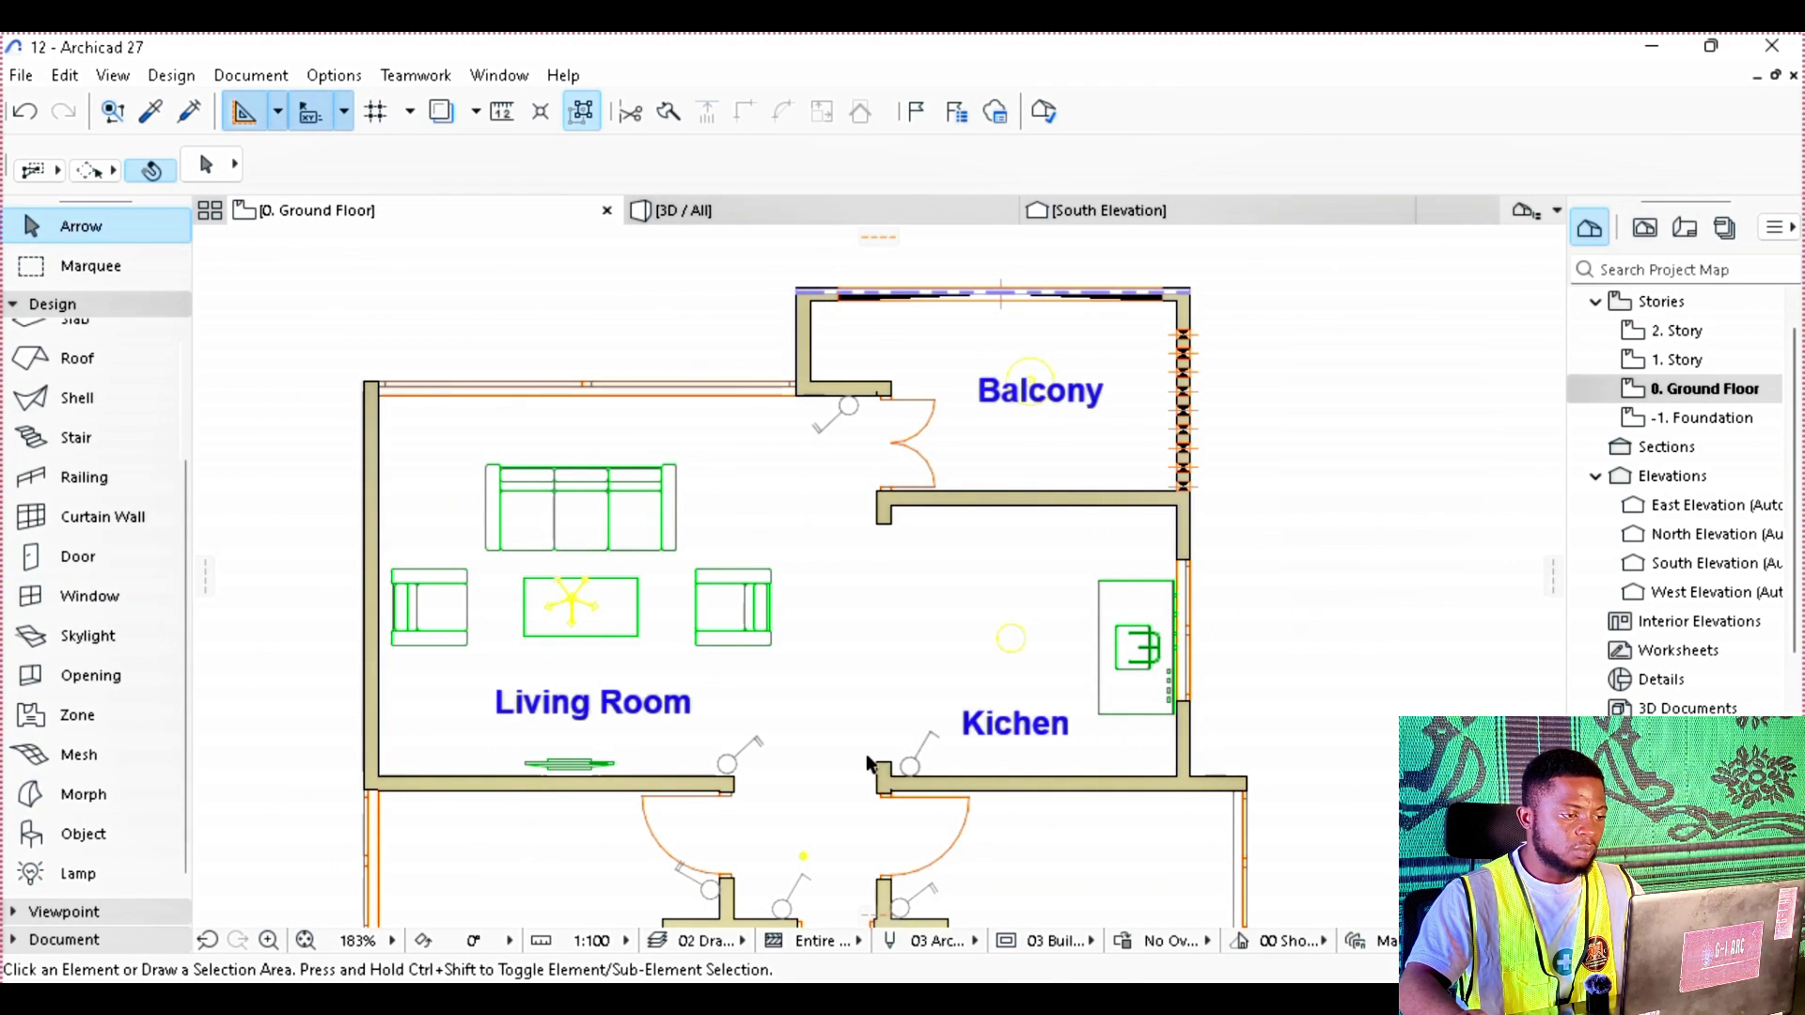
{"action": "scroll", "coordinate": [893, 763], "scroll_direction": "up", "scroll_amount": 2}
{"action": "left_click", "coordinate": [918, 762]}
{"action": "right_click", "coordinate": [918, 762]}
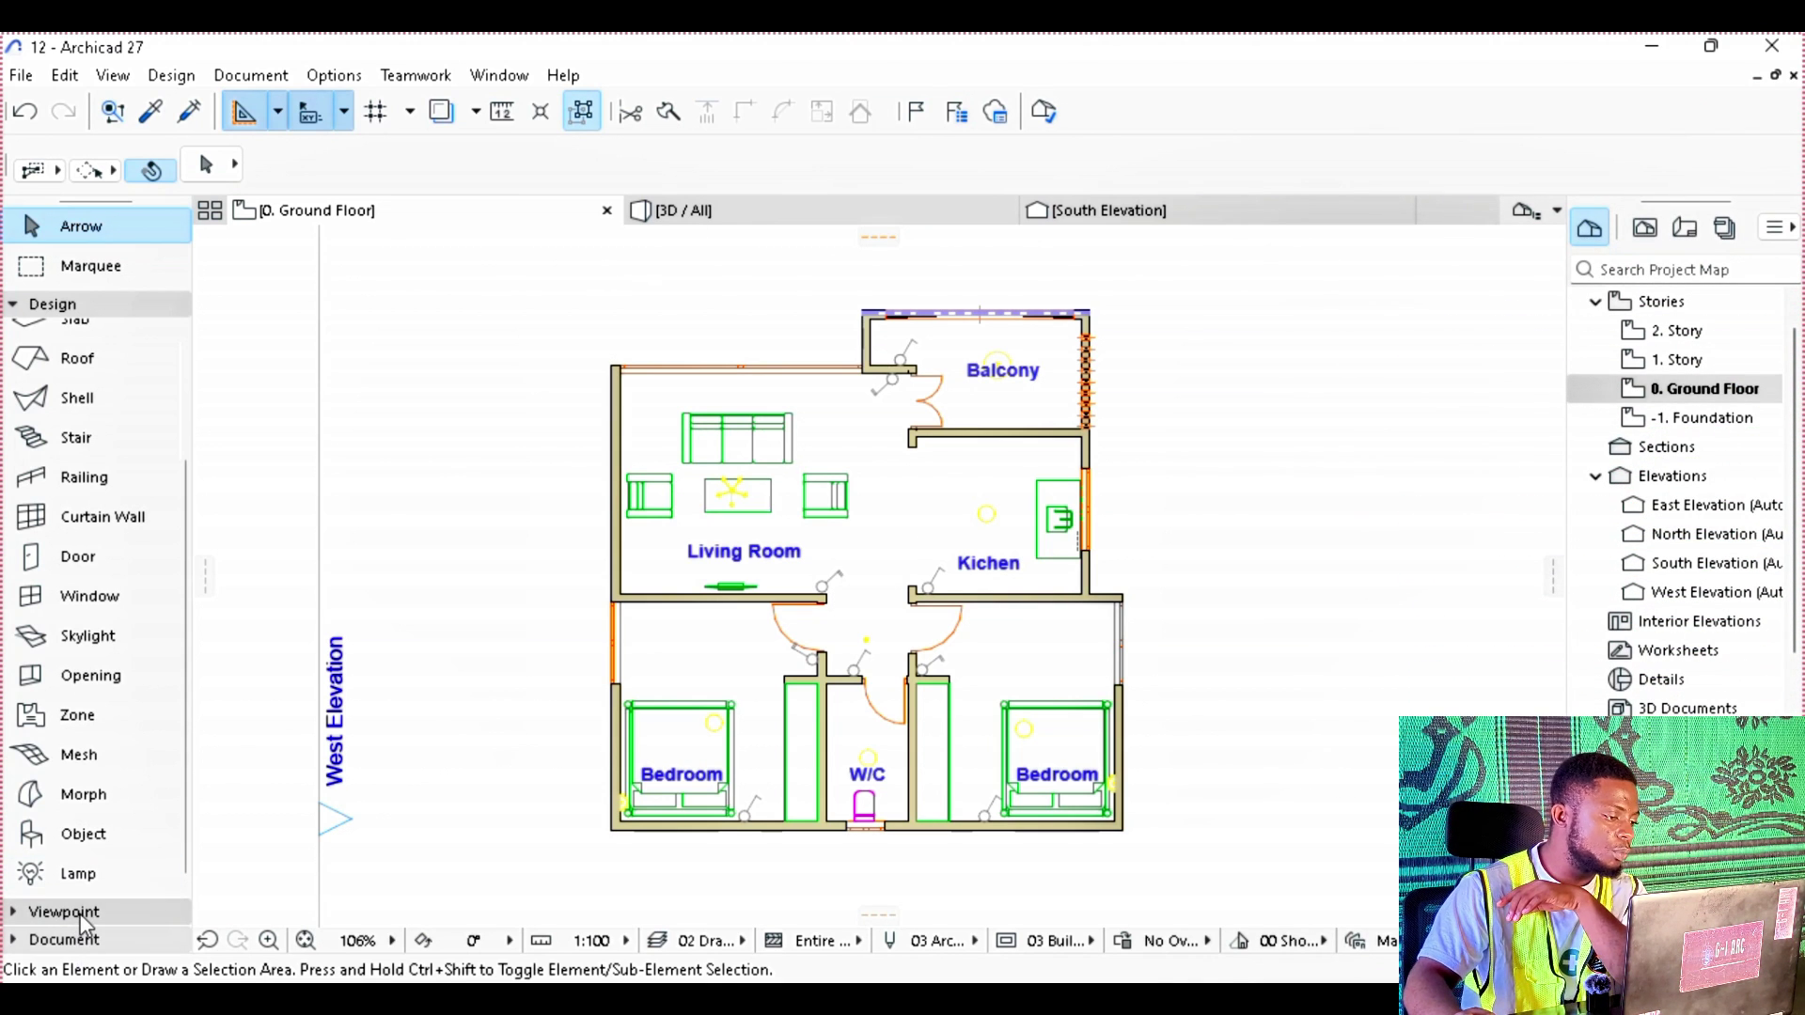
Step: Draw a curved wiring spline from the lever of the balcony's one-pole switch to the center of the balcony lamp
{"action": "left_click", "coordinate": [75, 940]}
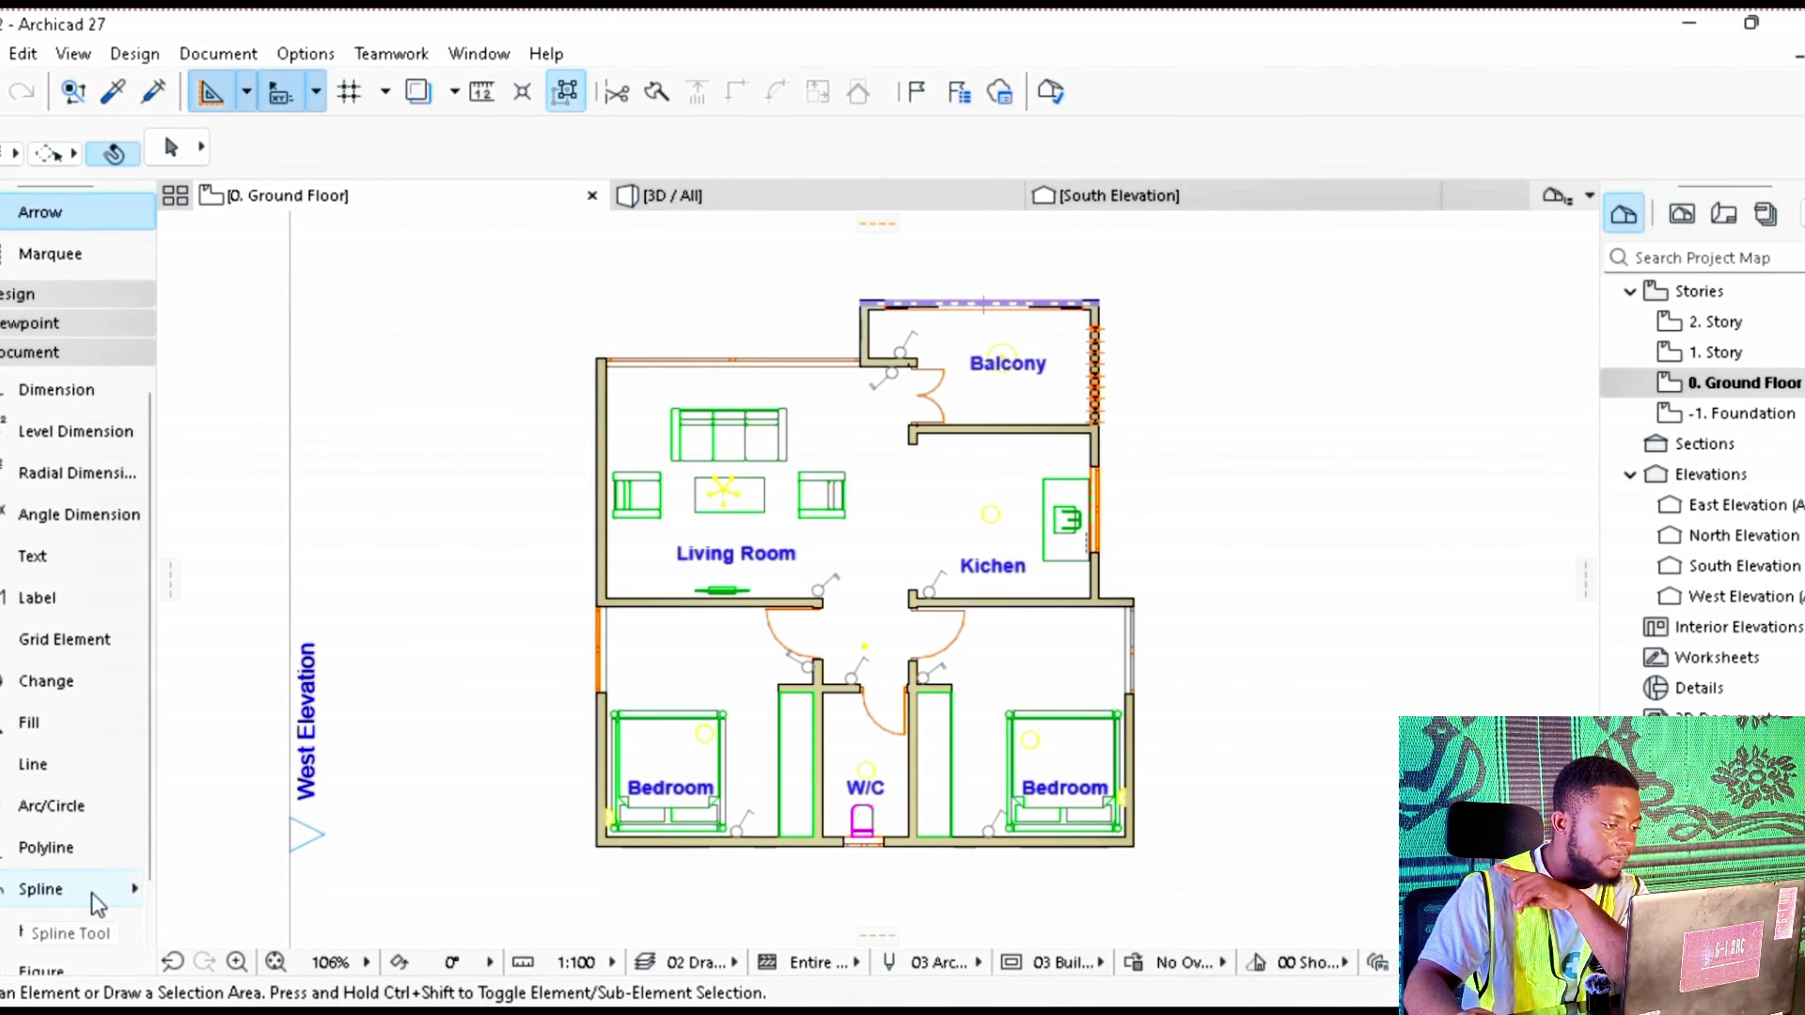
{"action": "left_click", "coordinate": [43, 891]}
{"action": "scroll", "coordinate": [894, 506], "scroll_direction": "up", "scroll_amount": 4}
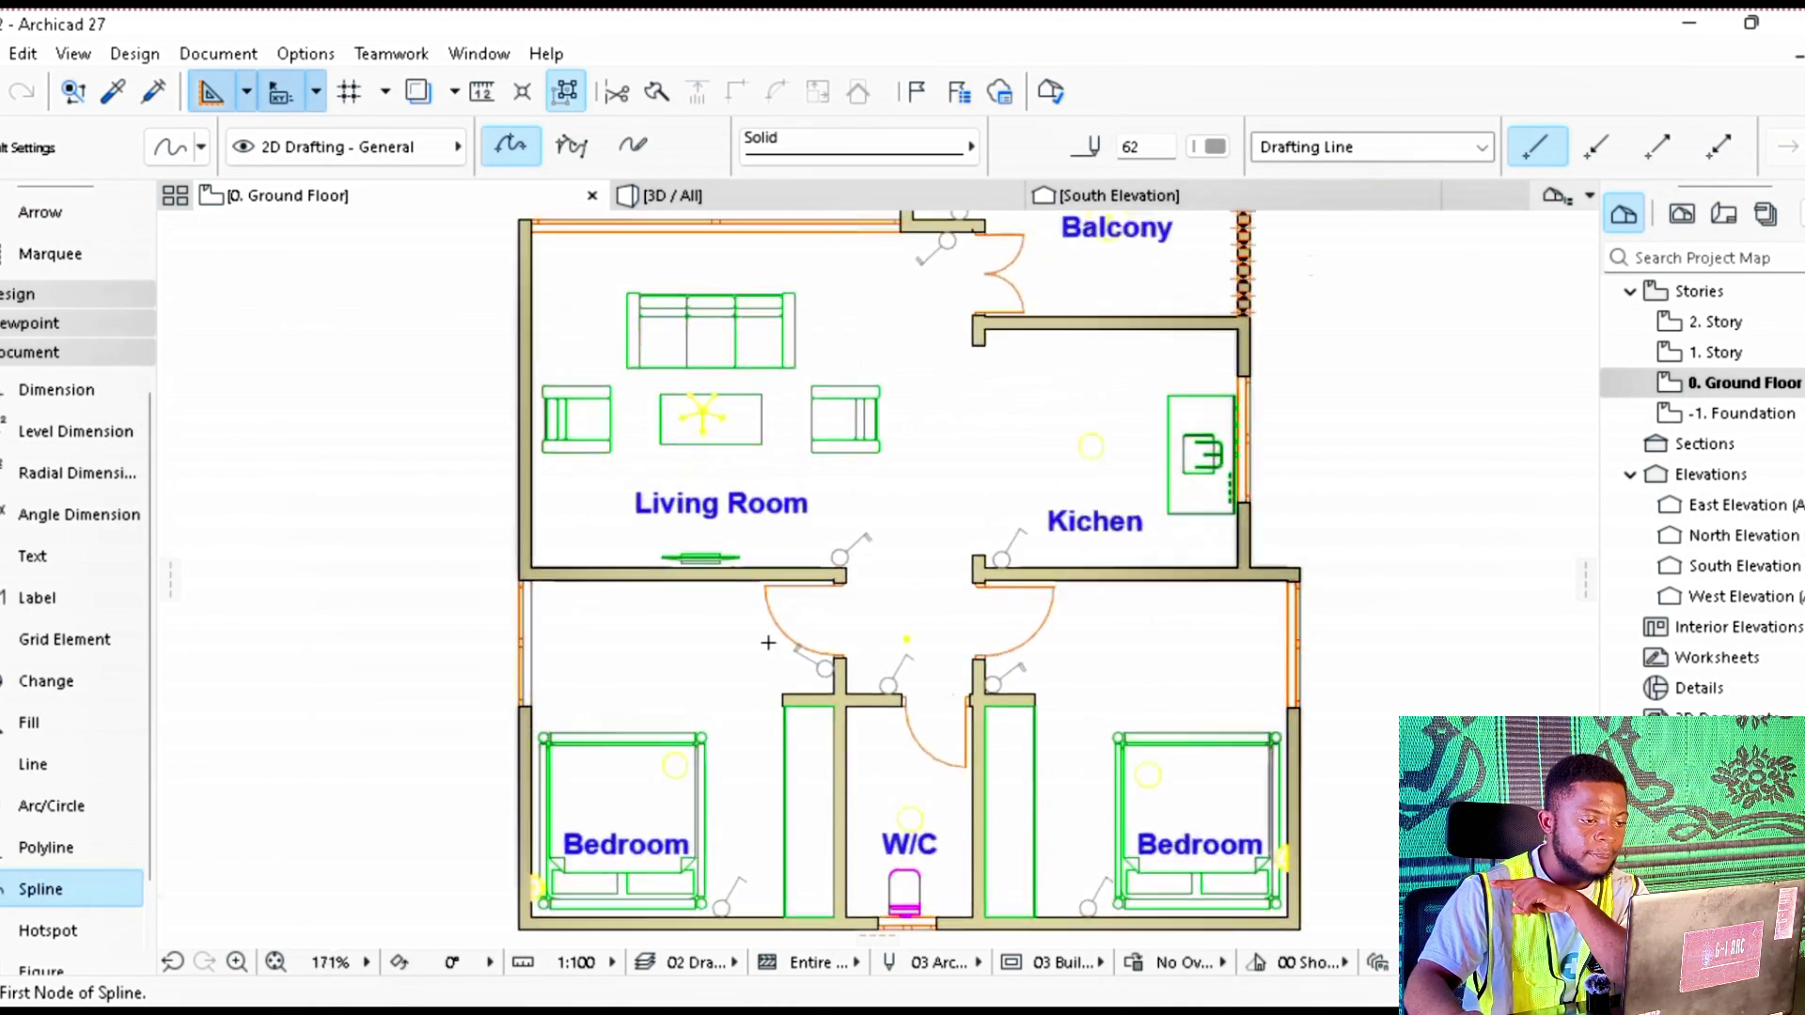
{"action": "scroll", "coordinate": [894, 506], "scroll_direction": "up", "scroll_amount": 5}
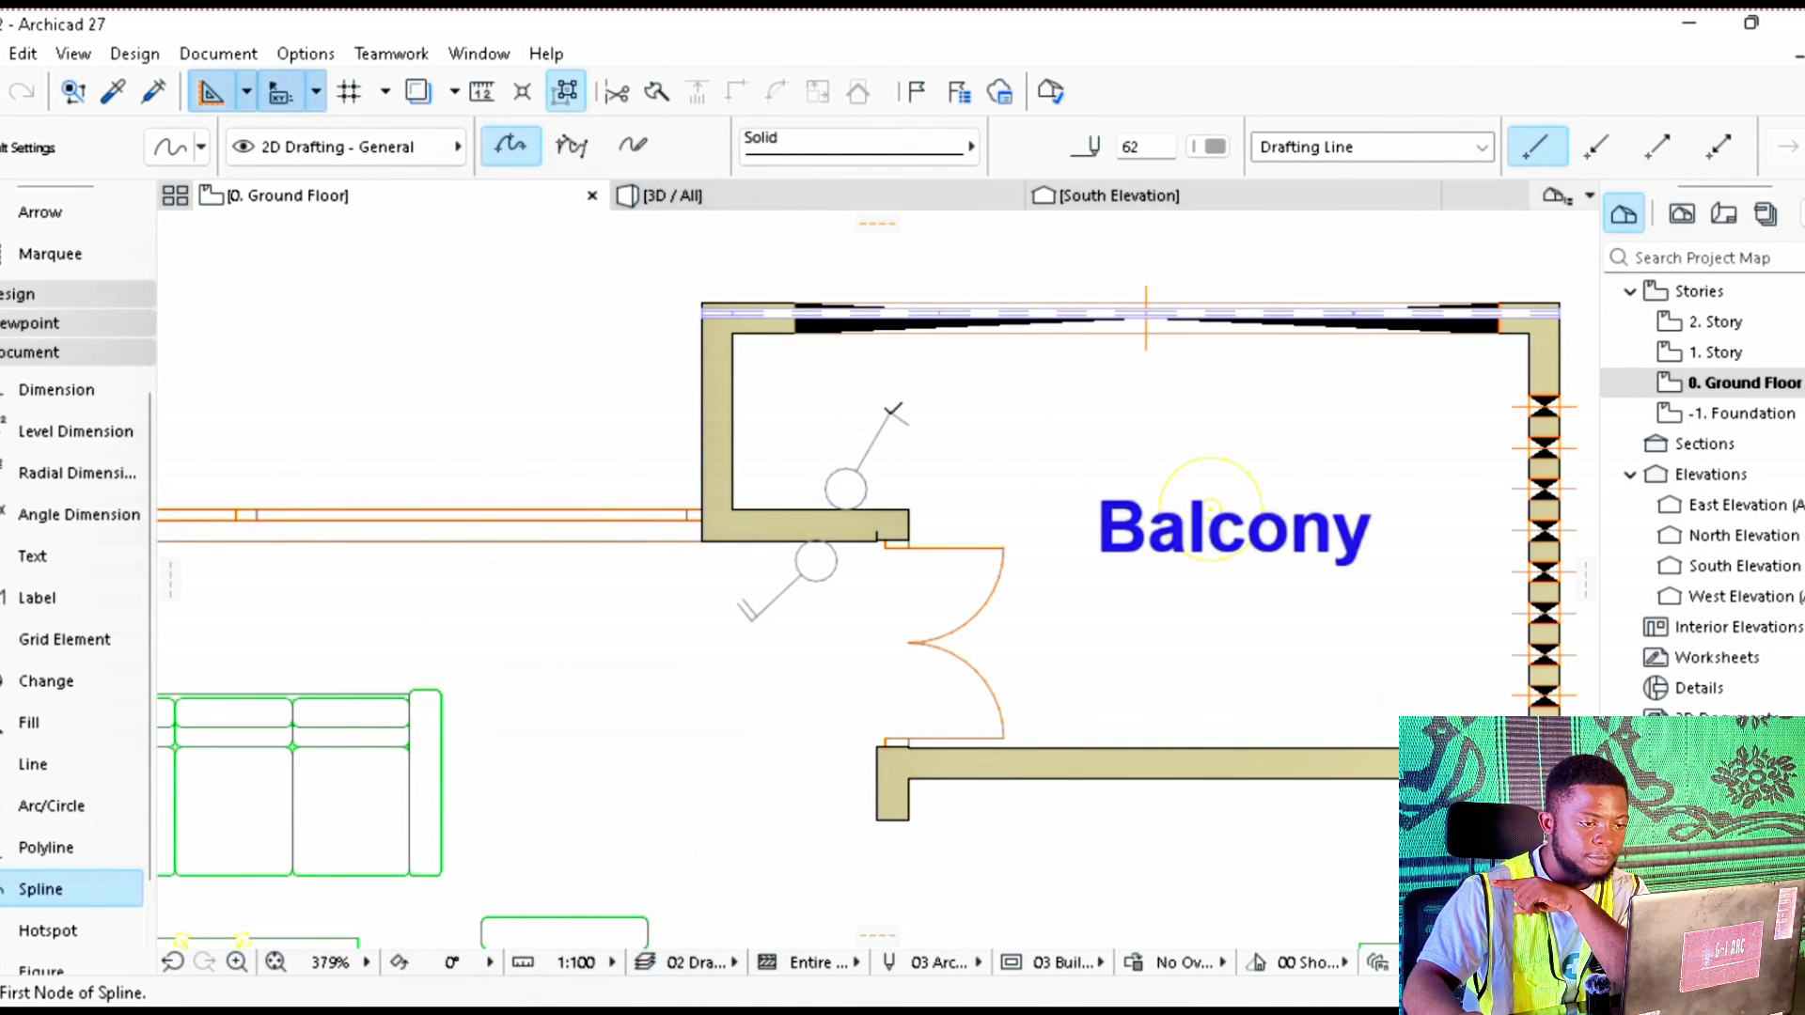
{"action": "left_click", "coordinate": [892, 412]}
{"action": "left_click", "coordinate": [968, 393]}
{"action": "left_click", "coordinate": [1100, 483]}
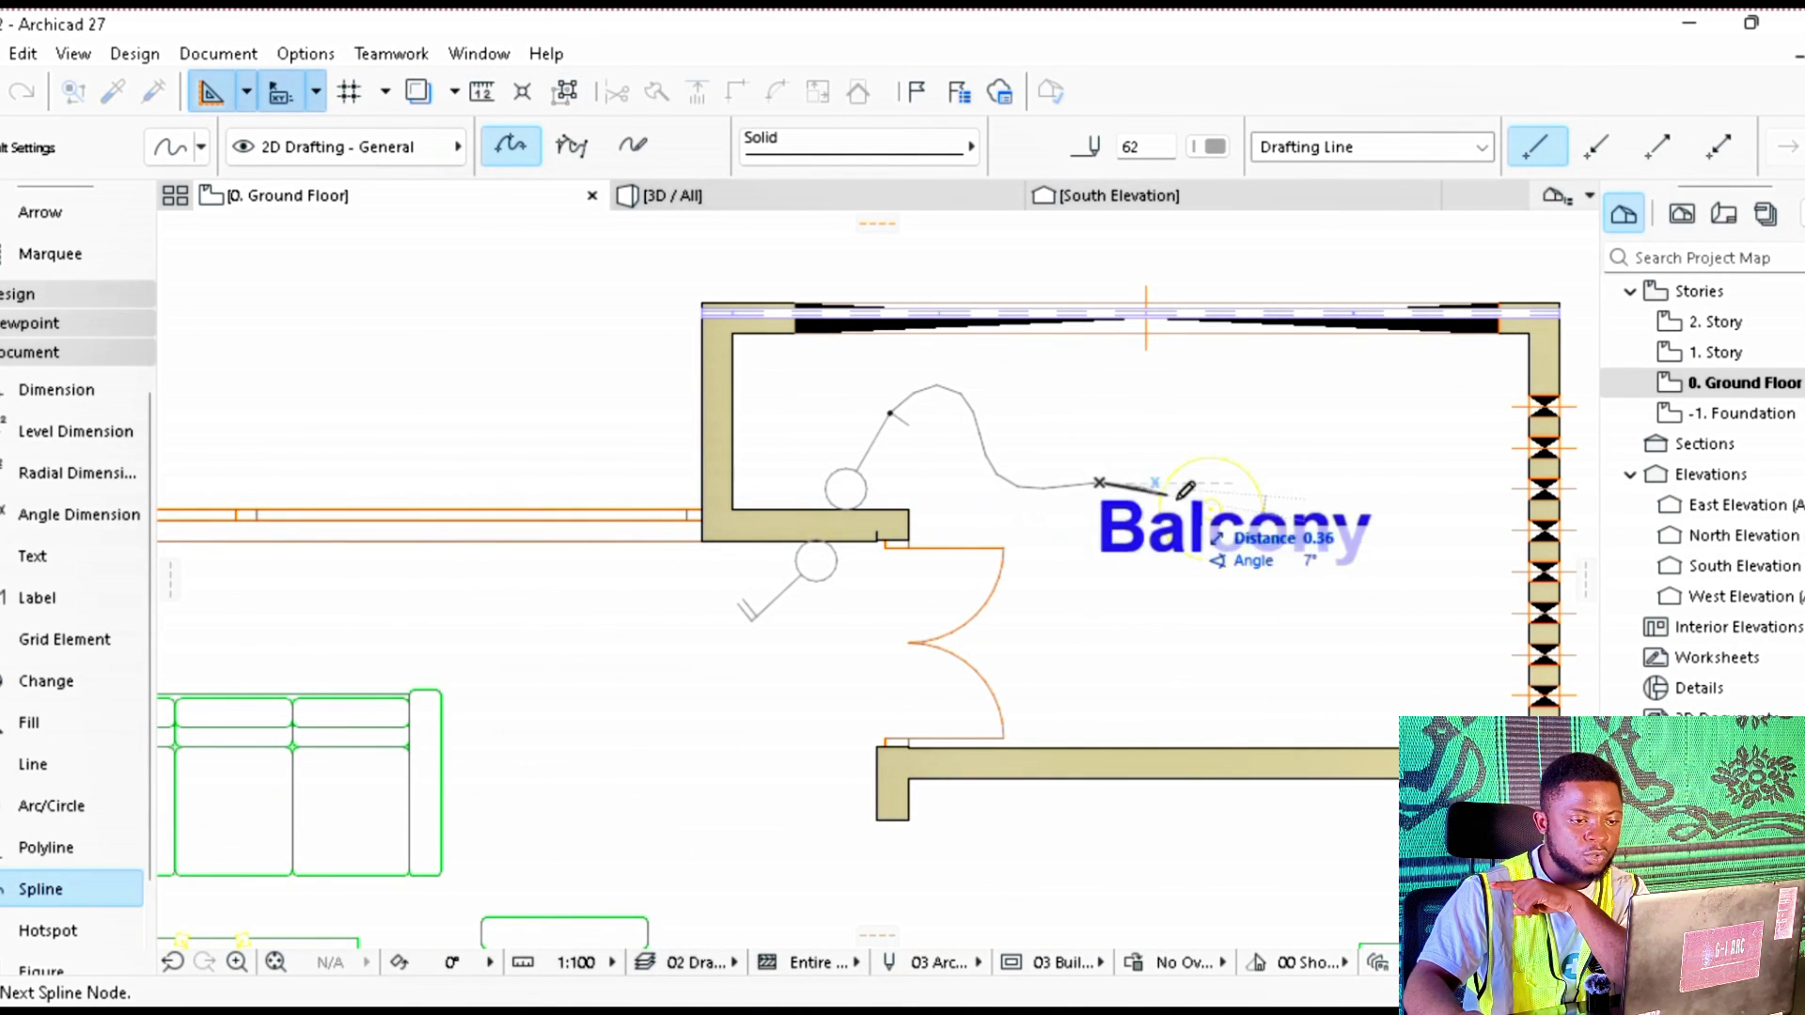
{"action": "double_click", "coordinate": [1209, 503]}
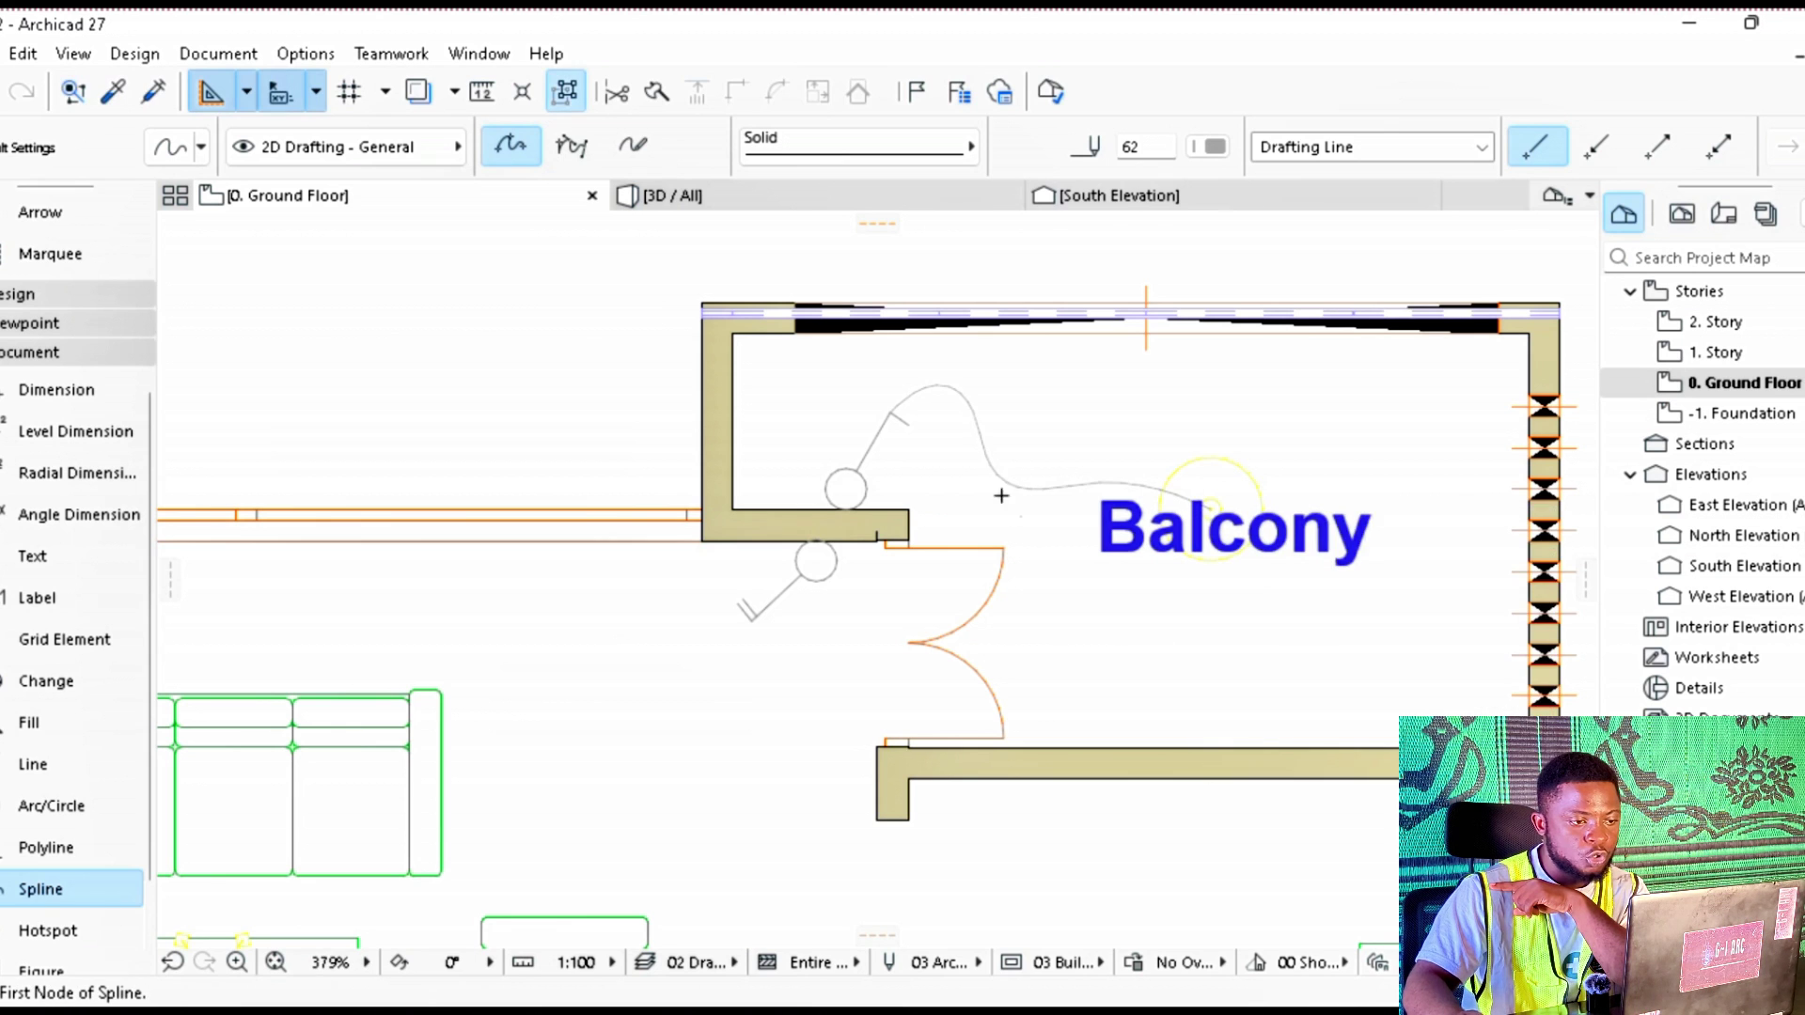
Step: Draw a wiring spline from the living room's two-pole switch near the balcony, through the double door, to the balcony lamp
{"action": "scroll", "coordinate": [902, 434], "scroll_direction": "down", "scroll_amount": 1}
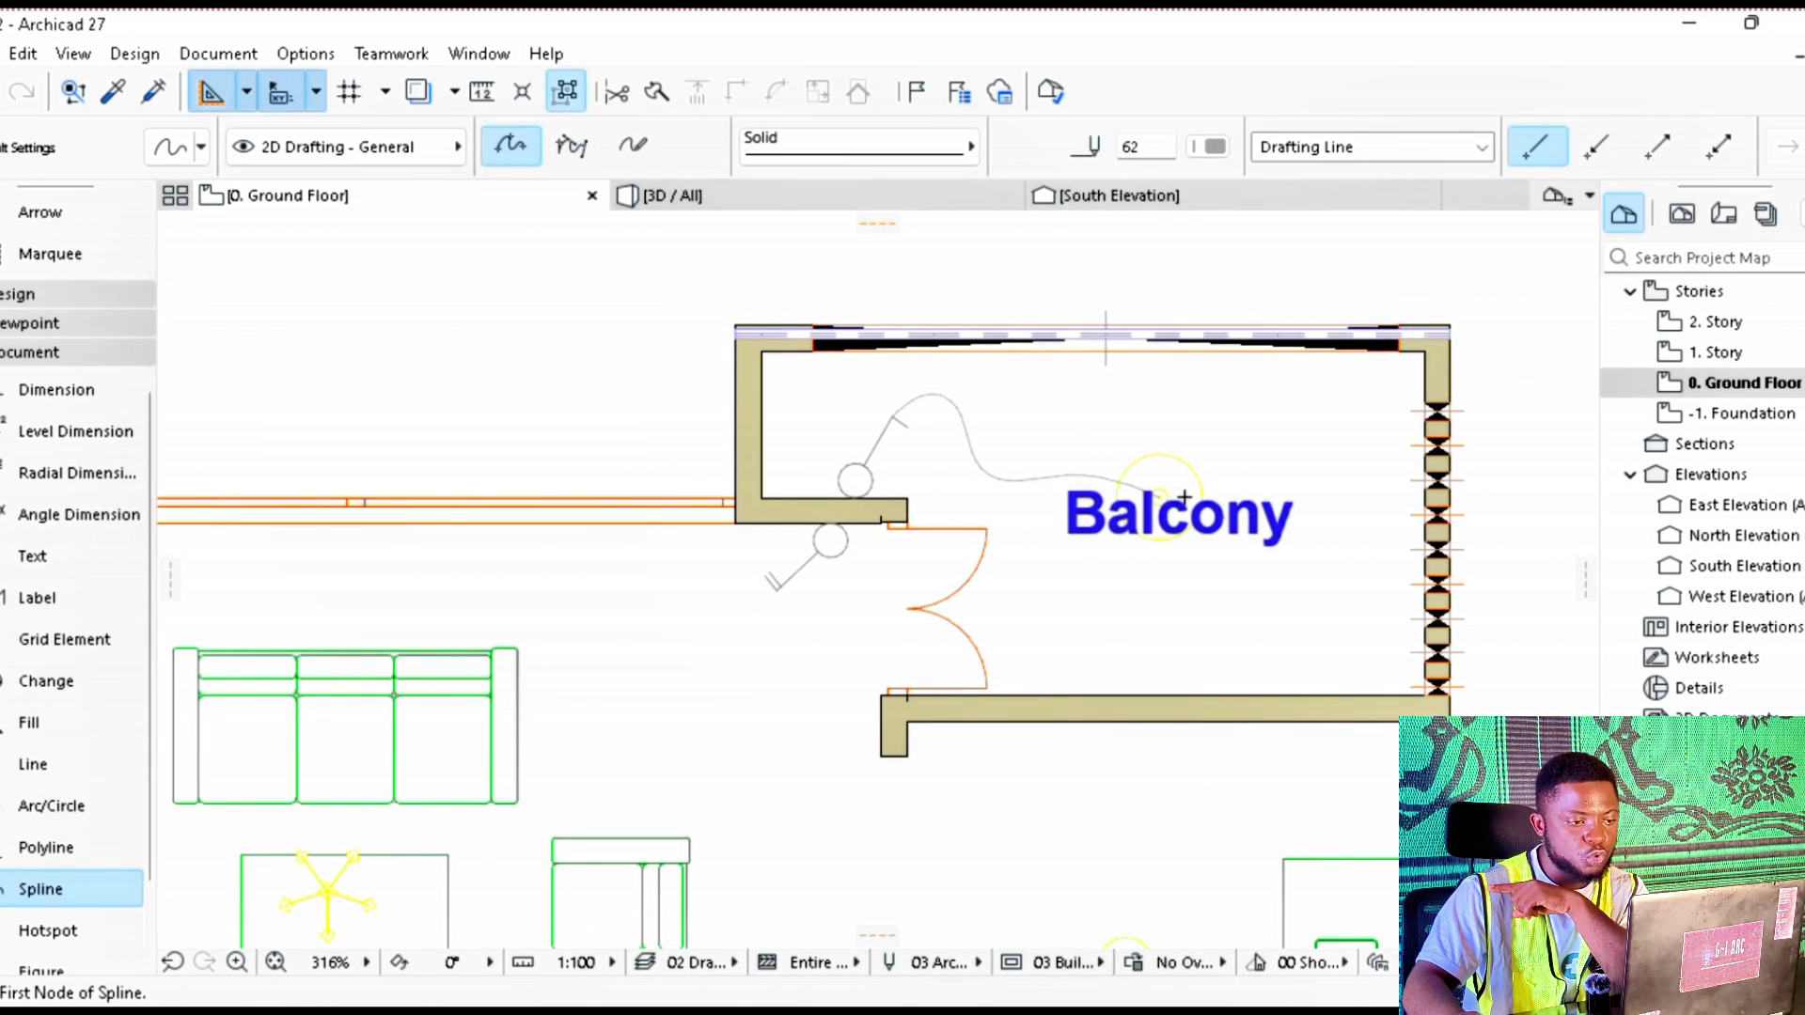
{"action": "scroll", "coordinate": [826, 633], "scroll_direction": "up", "scroll_amount": 2}
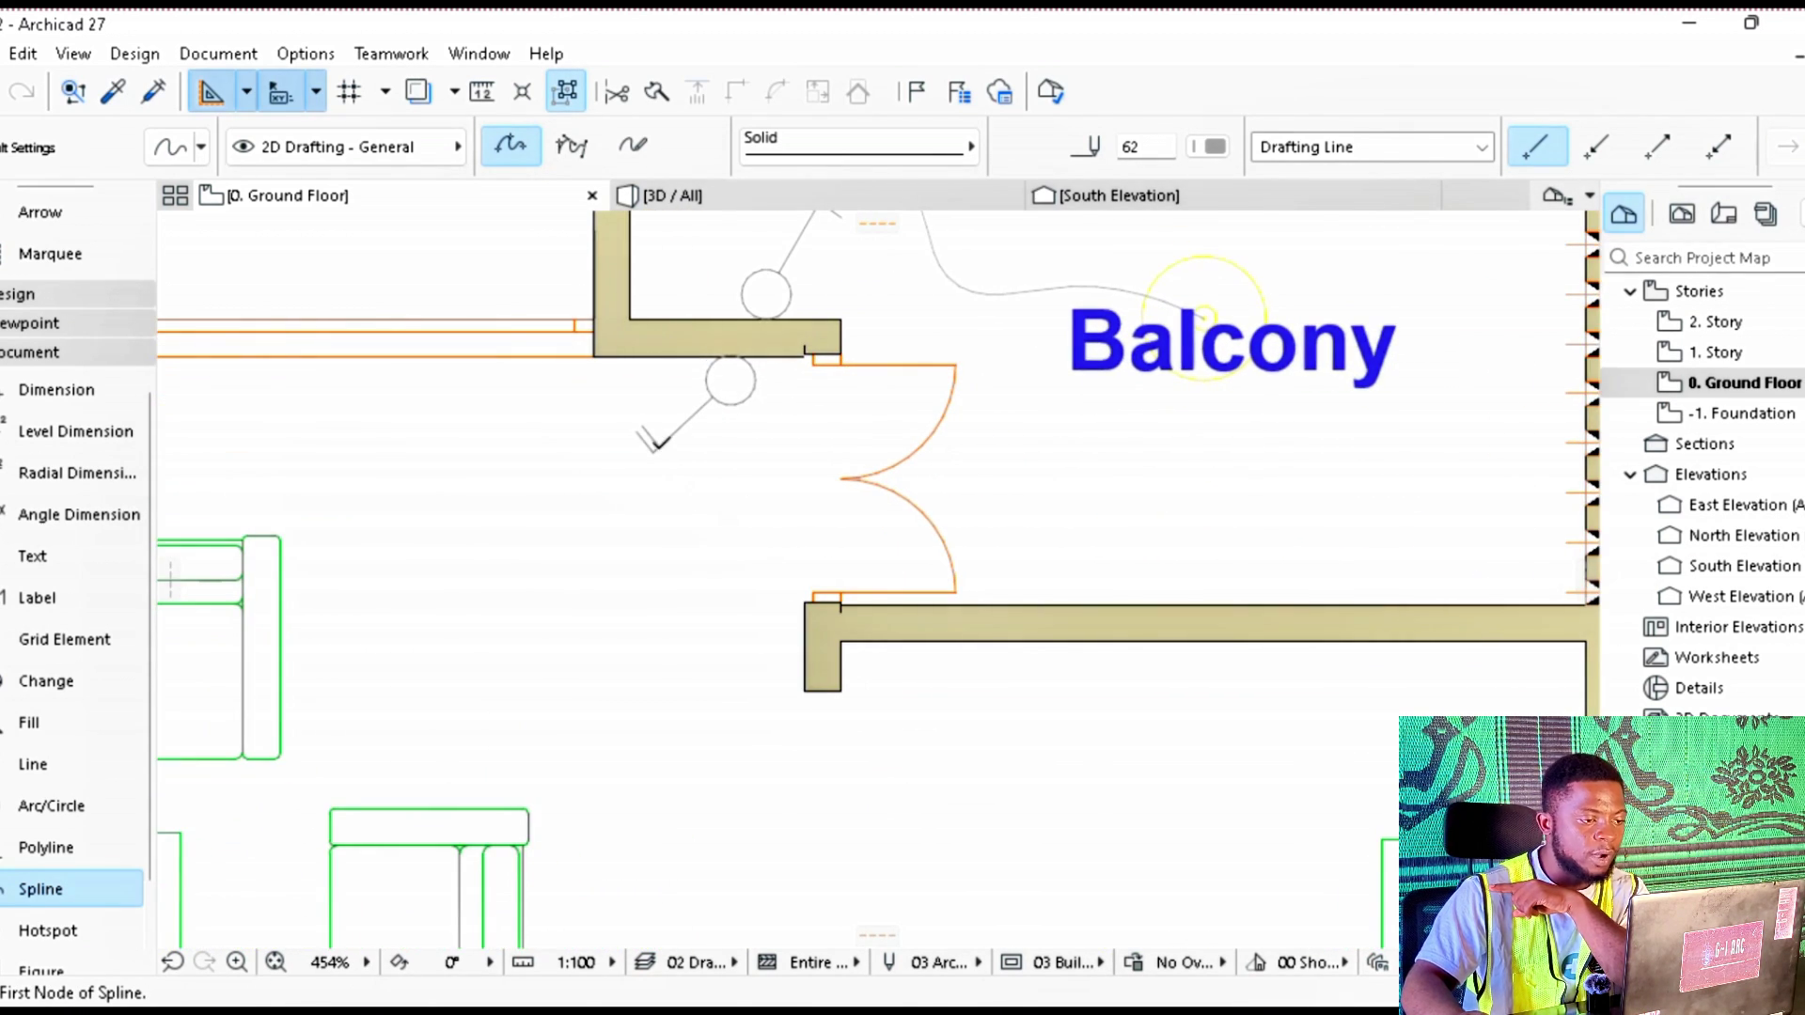
{"action": "left_click", "coordinate": [652, 452]}
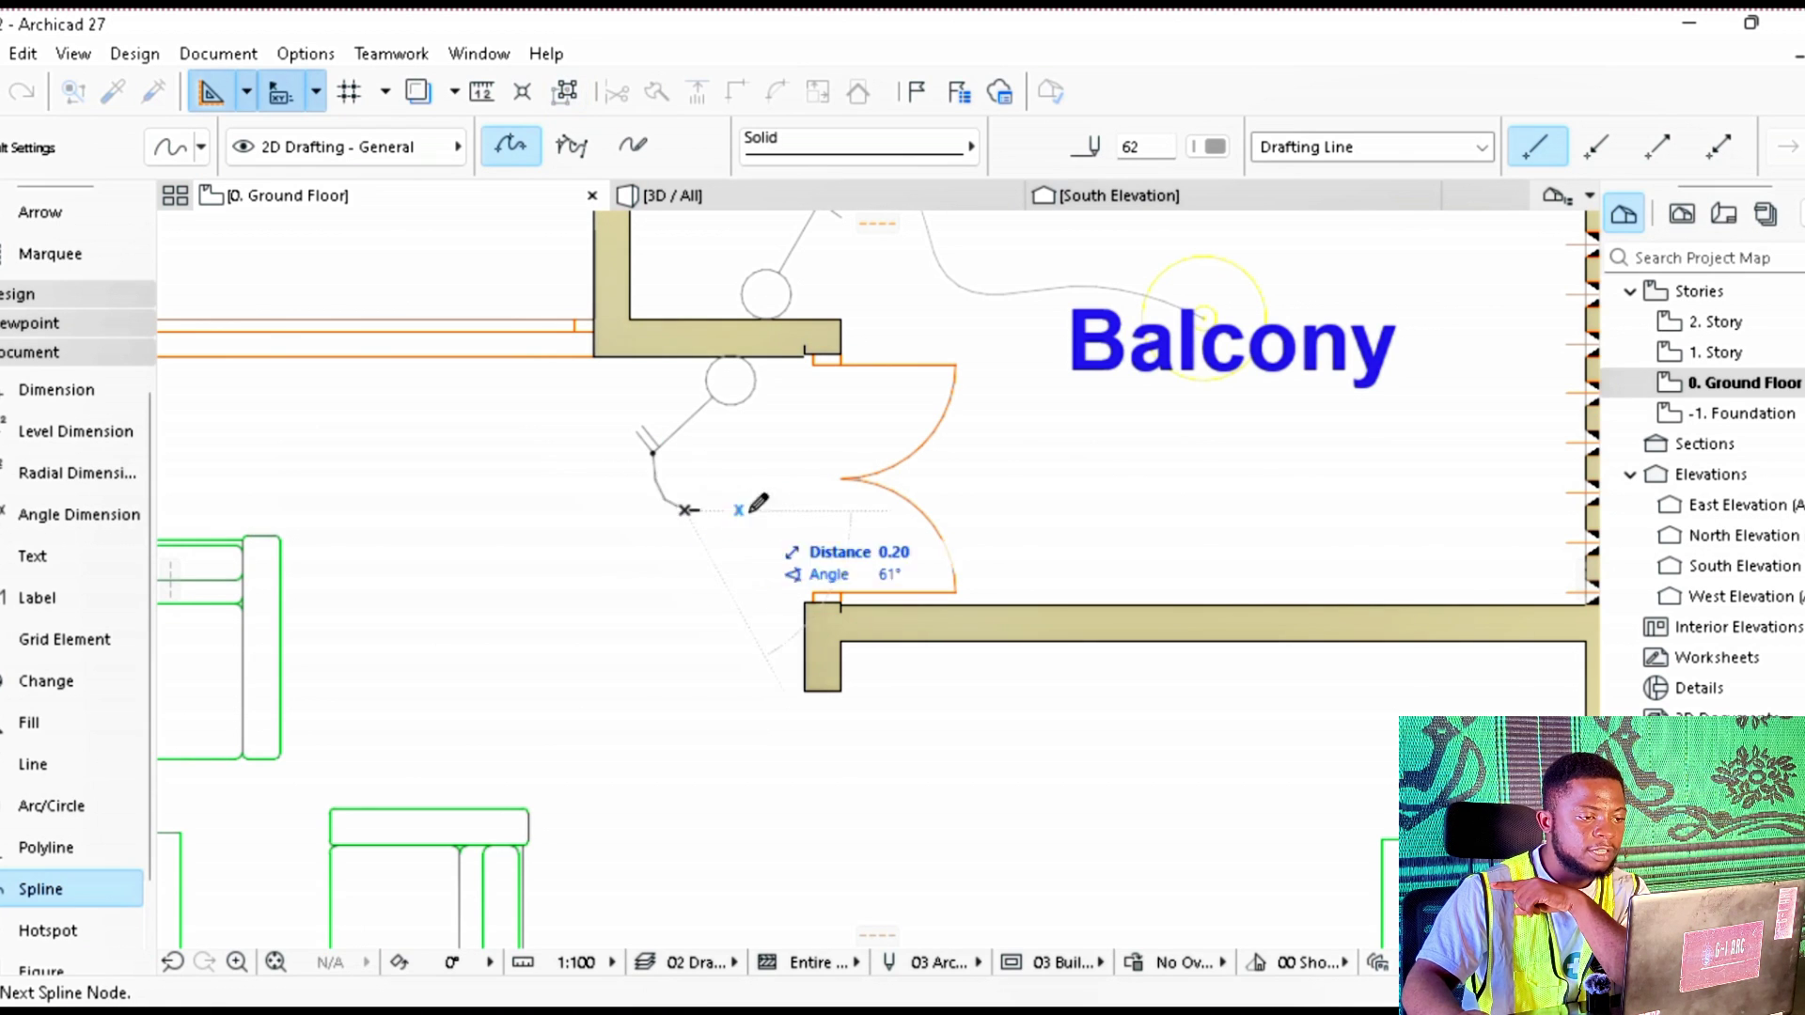
{"action": "left_click", "coordinate": [860, 486]}
{"action": "left_click", "coordinate": [1158, 436]}
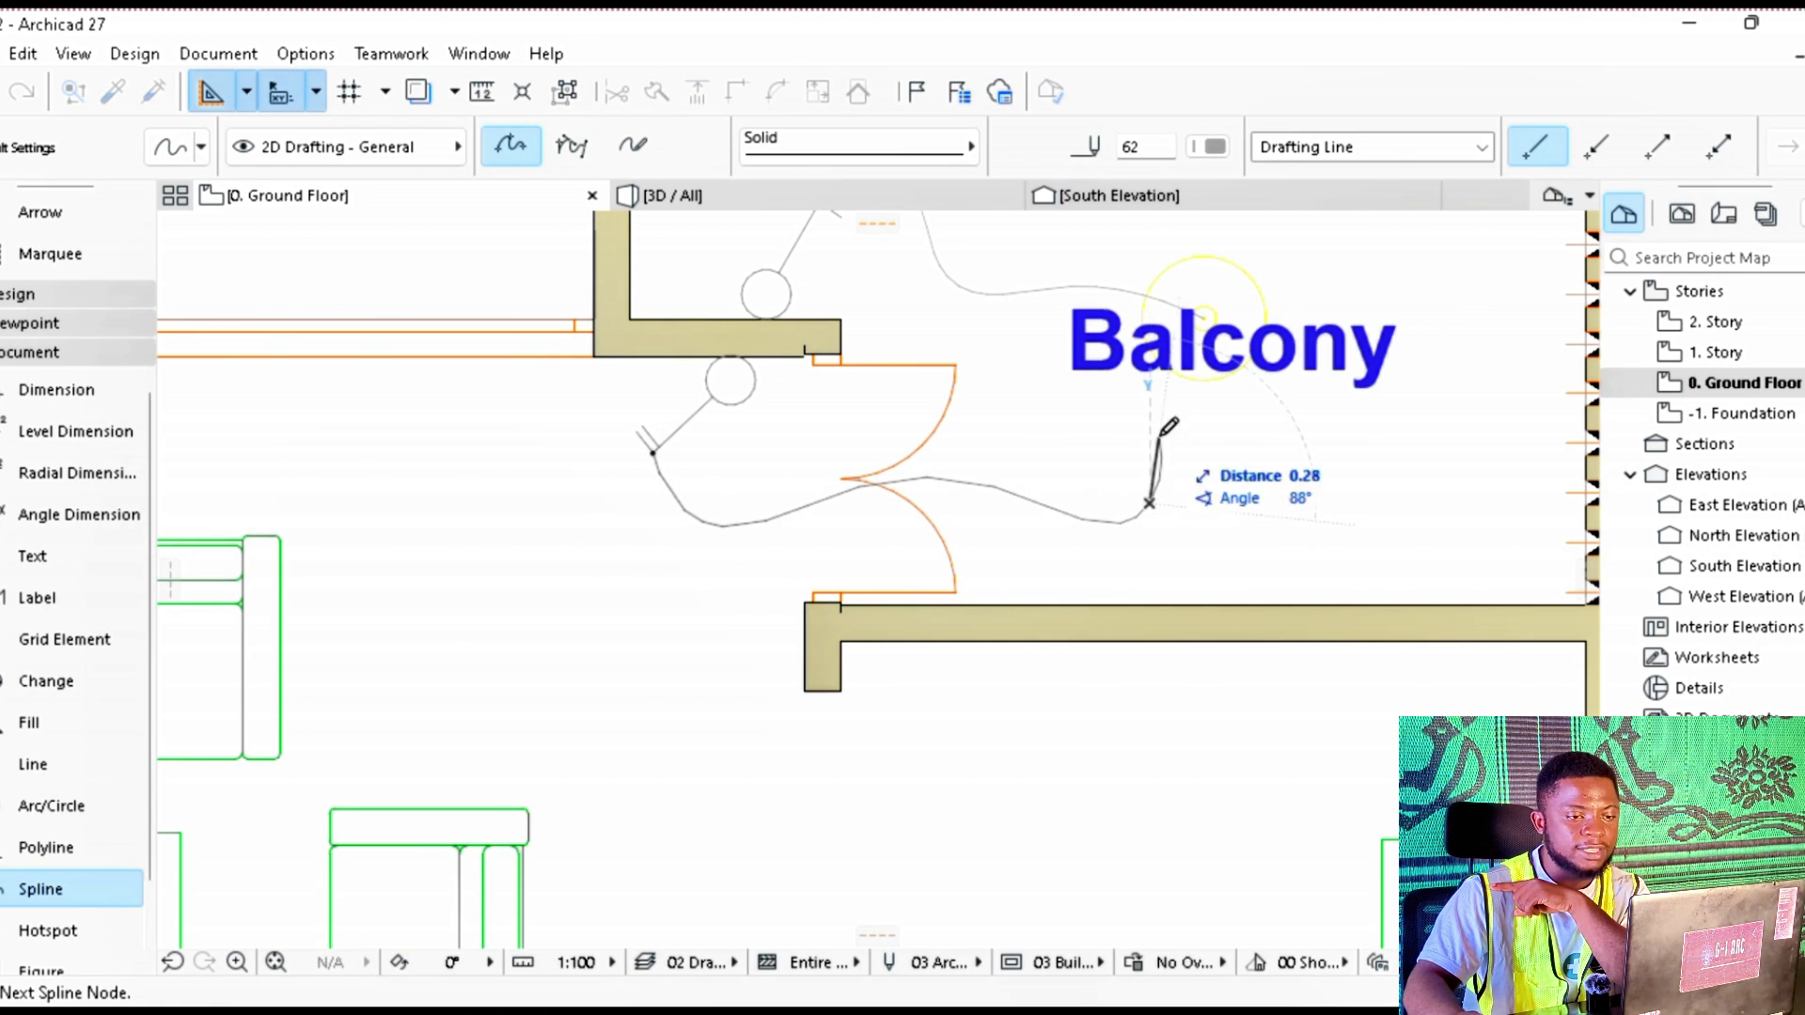
{"action": "right_click", "coordinate": [1208, 318]}
{"action": "left_click", "coordinate": [1288, 529]}
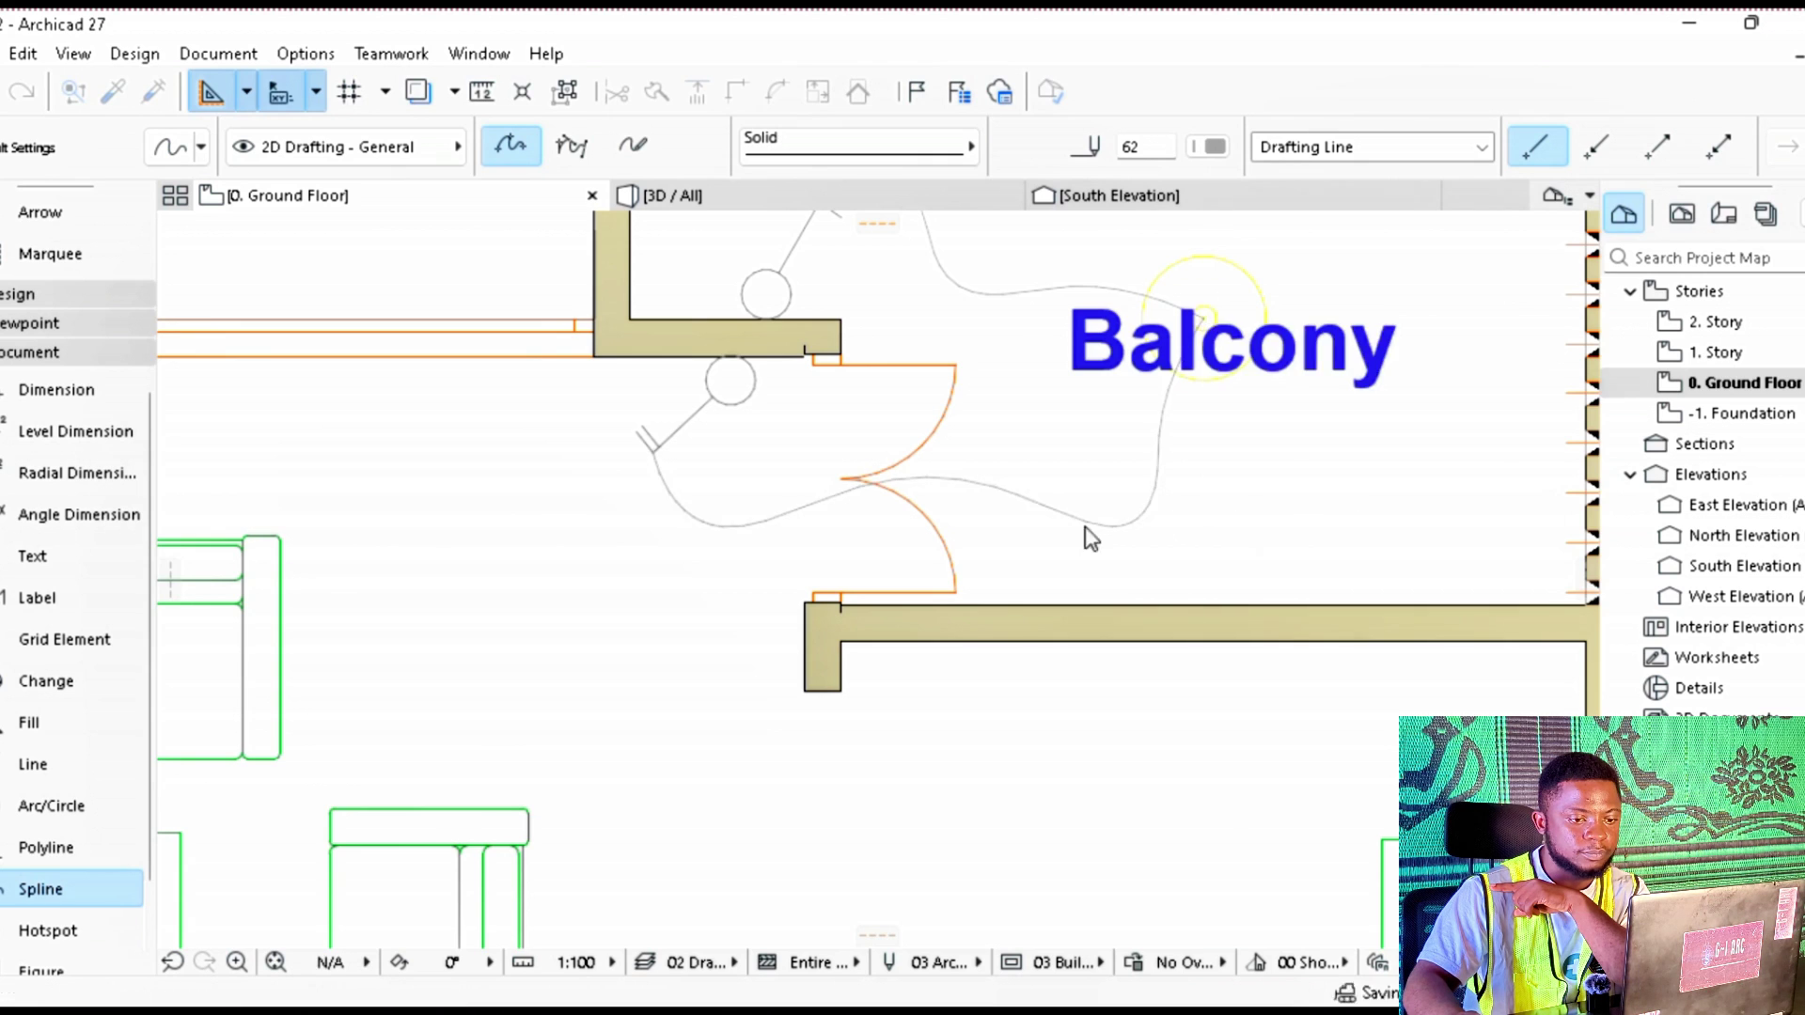
Step: Draw a second spline from the same two-pole switch, curving past the sofa to the lamp above the living room table
{"action": "scroll", "coordinate": [1002, 479], "scroll_direction": "down", "scroll_amount": 2}
{"action": "left_click", "coordinate": [763, 453]}
{"action": "left_click", "coordinate": [657, 469]}
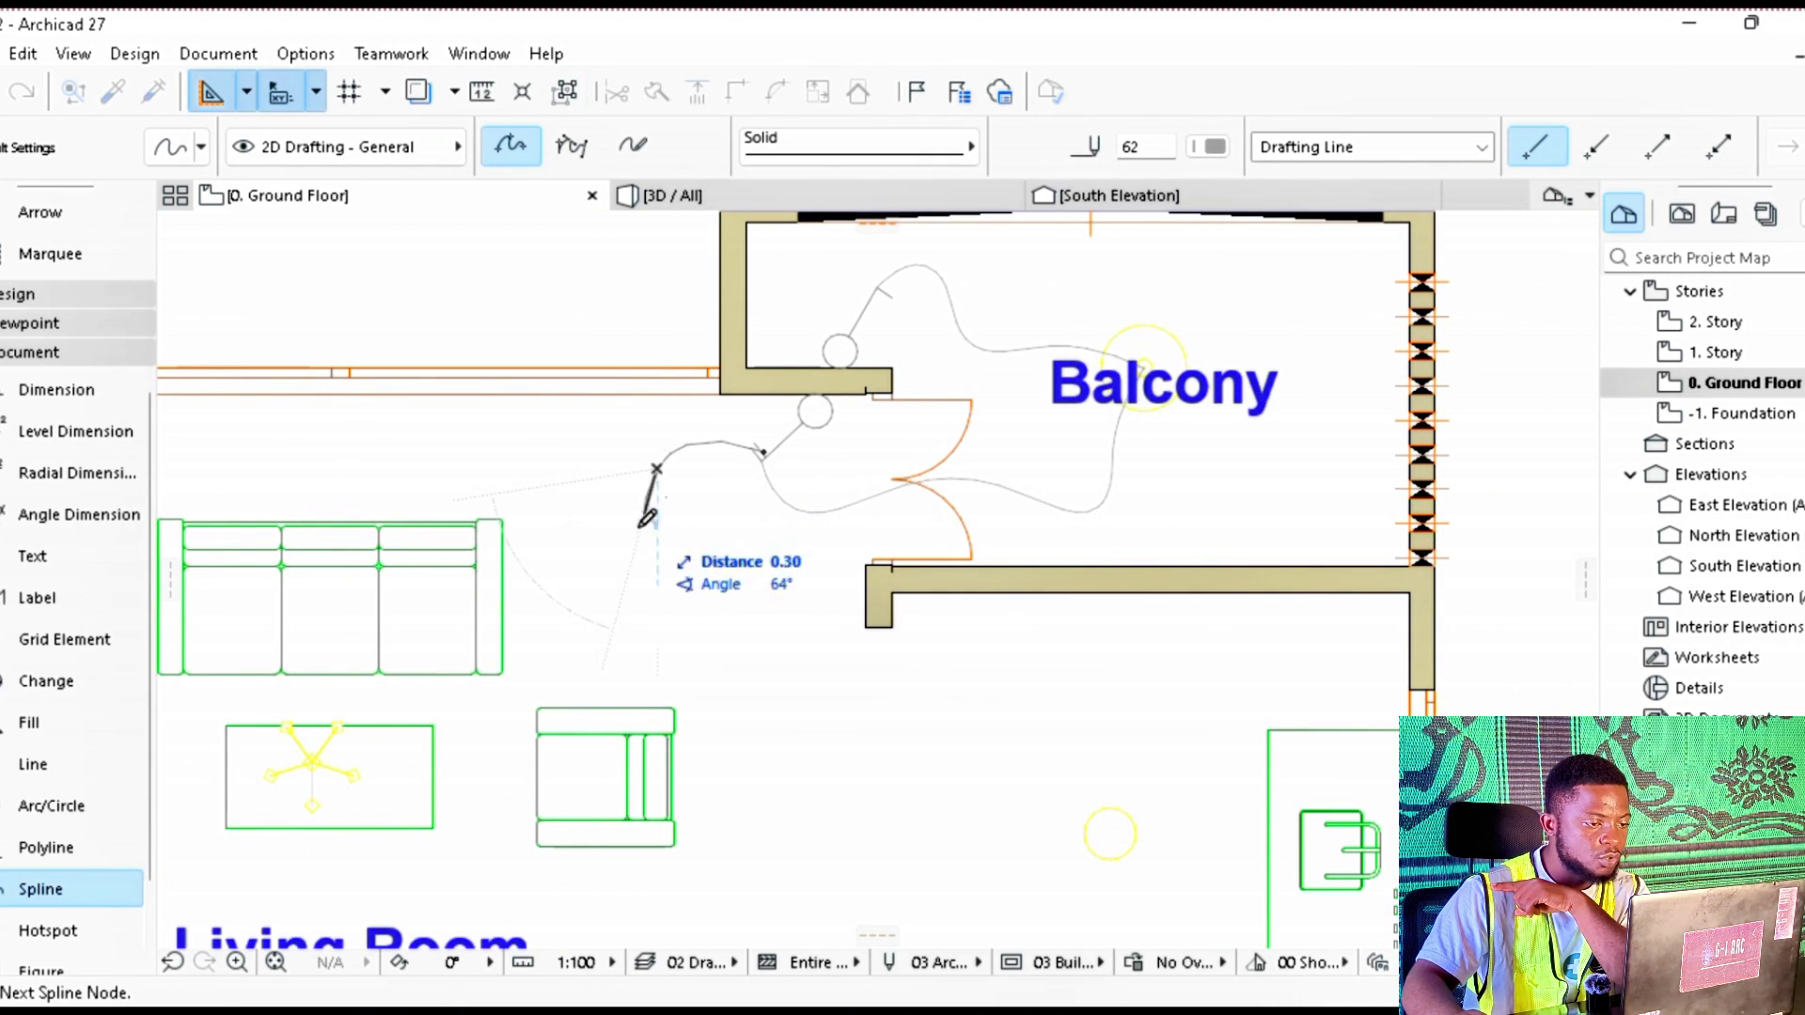
{"action": "left_click", "coordinate": [629, 580]}
{"action": "left_click", "coordinate": [502, 674]}
{"action": "left_click", "coordinate": [456, 788]}
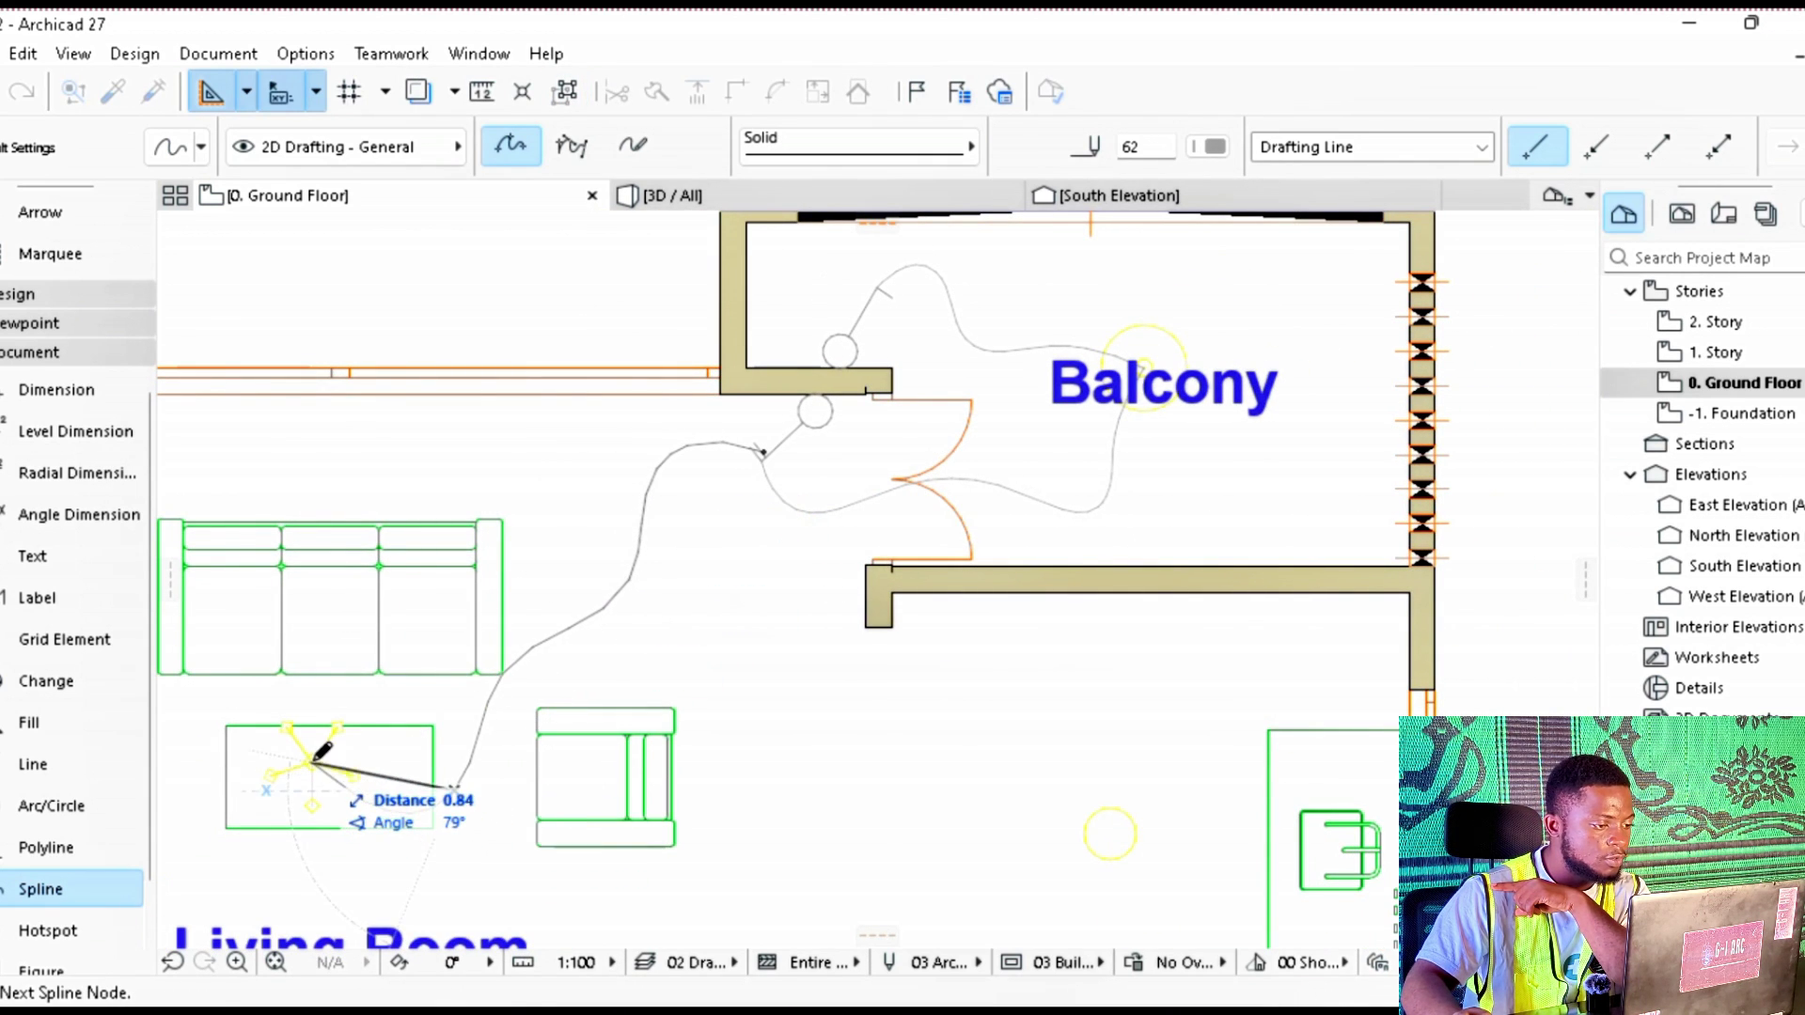
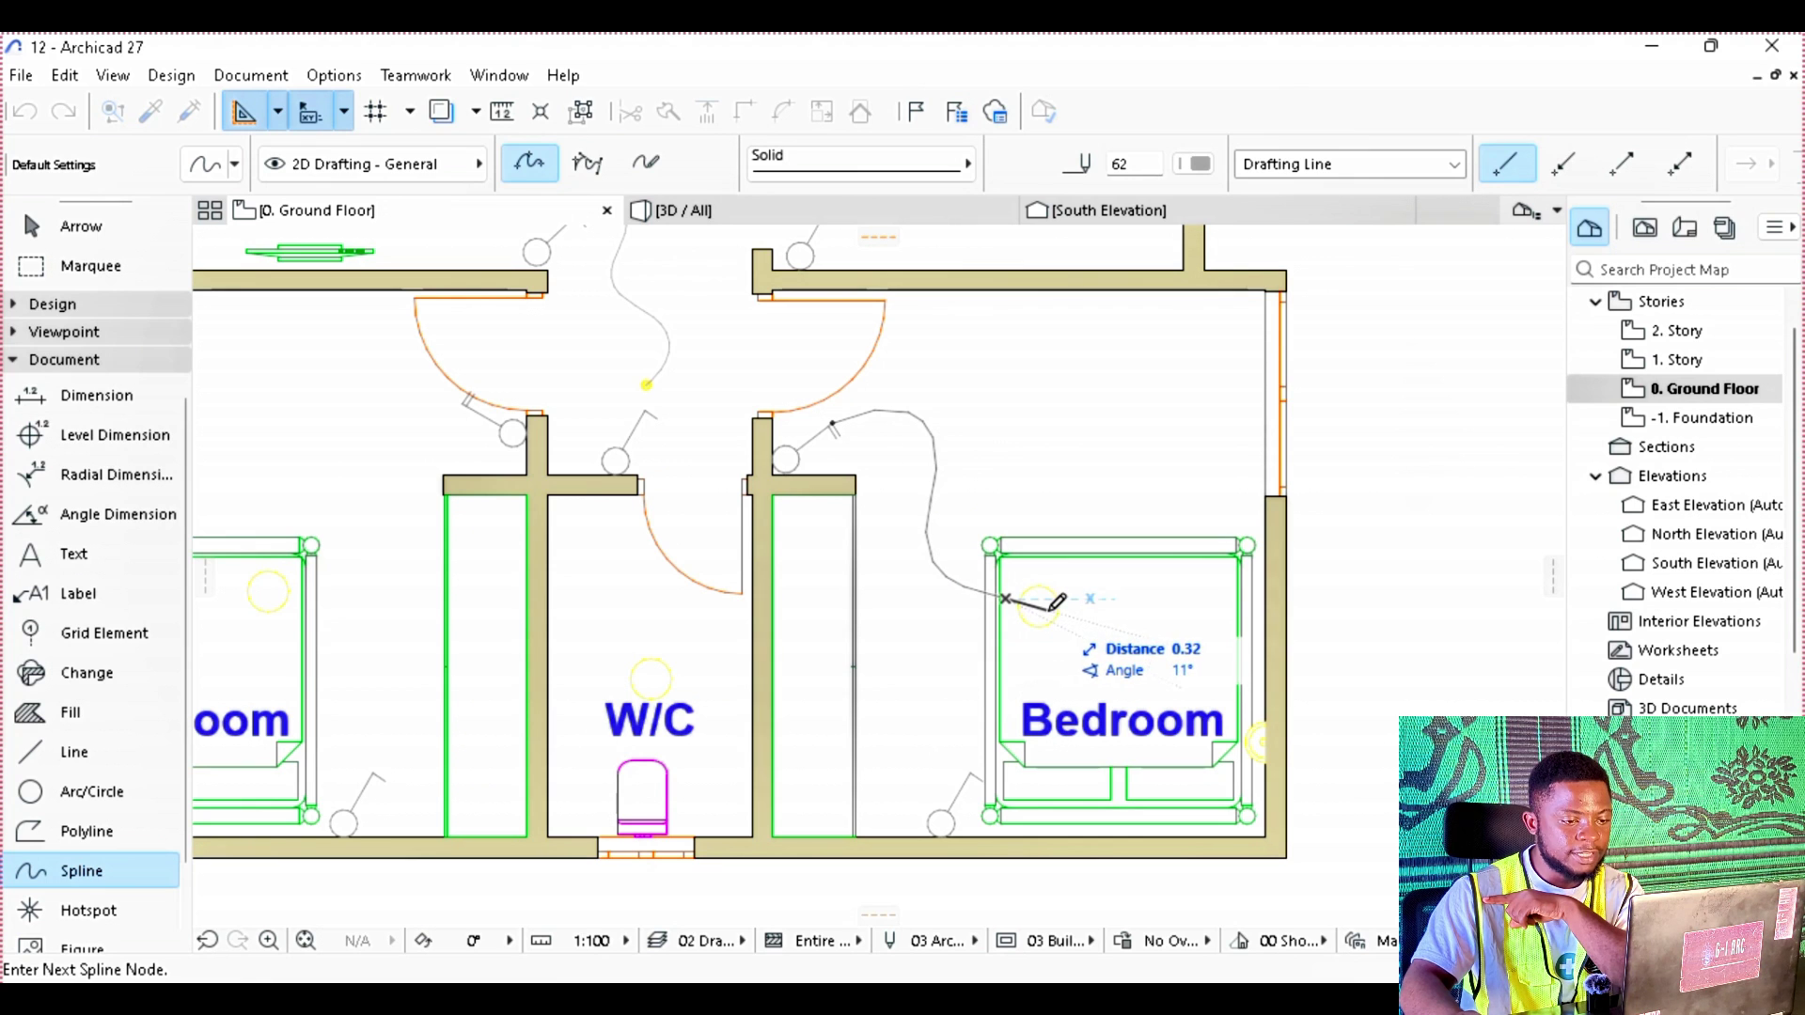
Step: Finish the spline to the right bedroom's lamp and draw another from the same two-pole switch to the corridor lamp
{"action": "right_click", "coordinate": [1050, 609]}
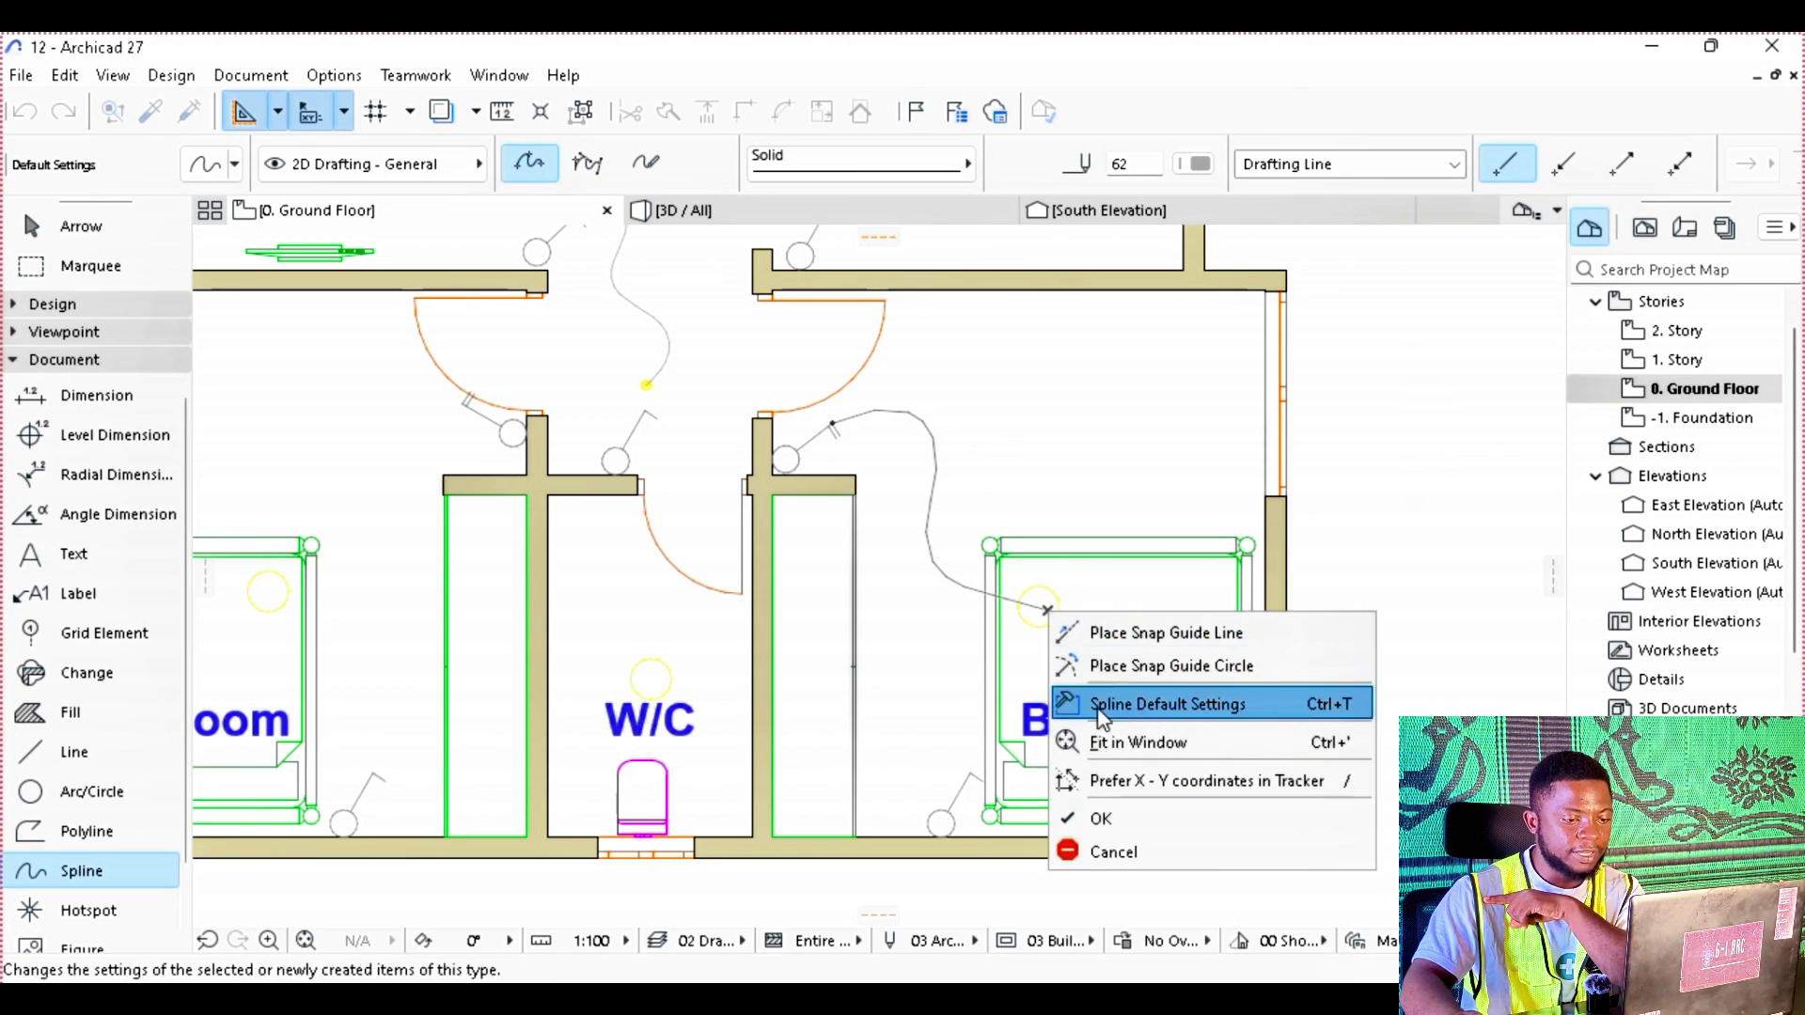
{"action": "left_click", "coordinate": [1090, 814]}
{"action": "left_click", "coordinate": [782, 396]}
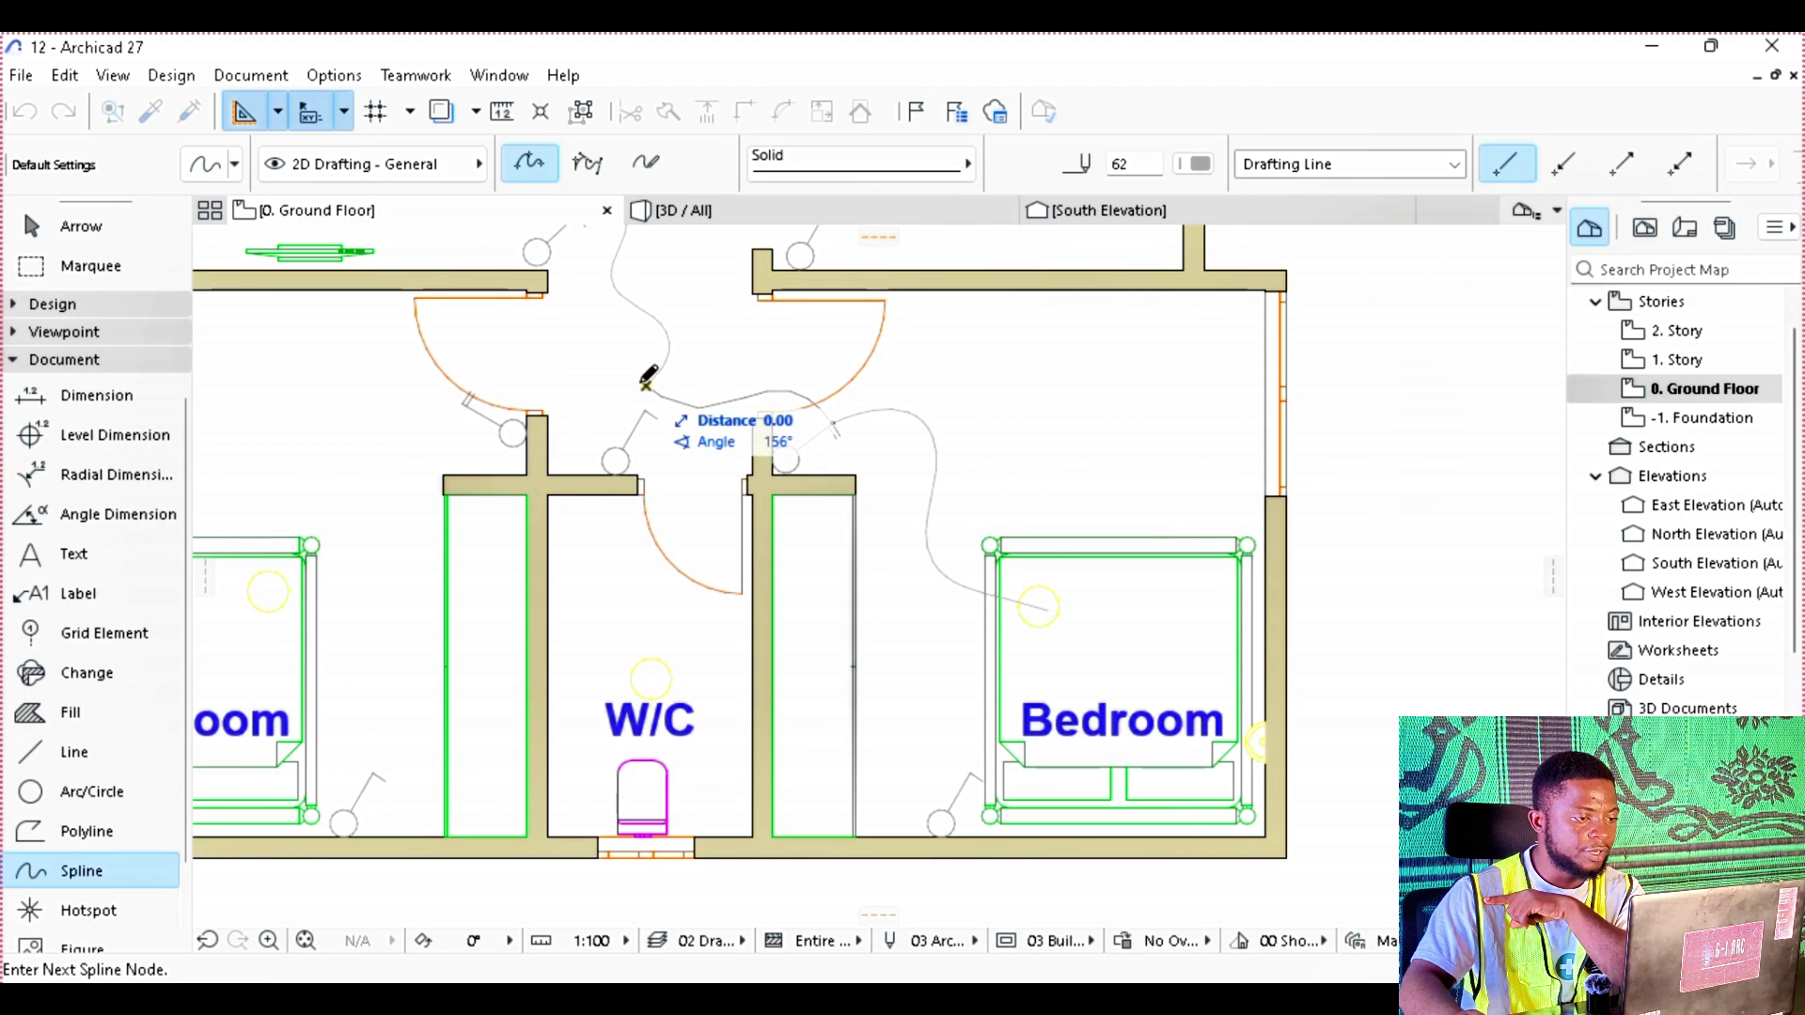
{"action": "right_click", "coordinate": [647, 381]}
{"action": "left_click", "coordinate": [696, 588]}
Step: Draw a curved wiring spline from the left bedroom's two-pole switch by the door to the lamp above the bed
{"action": "scroll", "coordinate": [709, 576], "scroll_direction": "down", "scroll_amount": 1}
{"action": "middle_click_drag", "start_coordinate": [650, 577], "coordinate": [996, 569]}
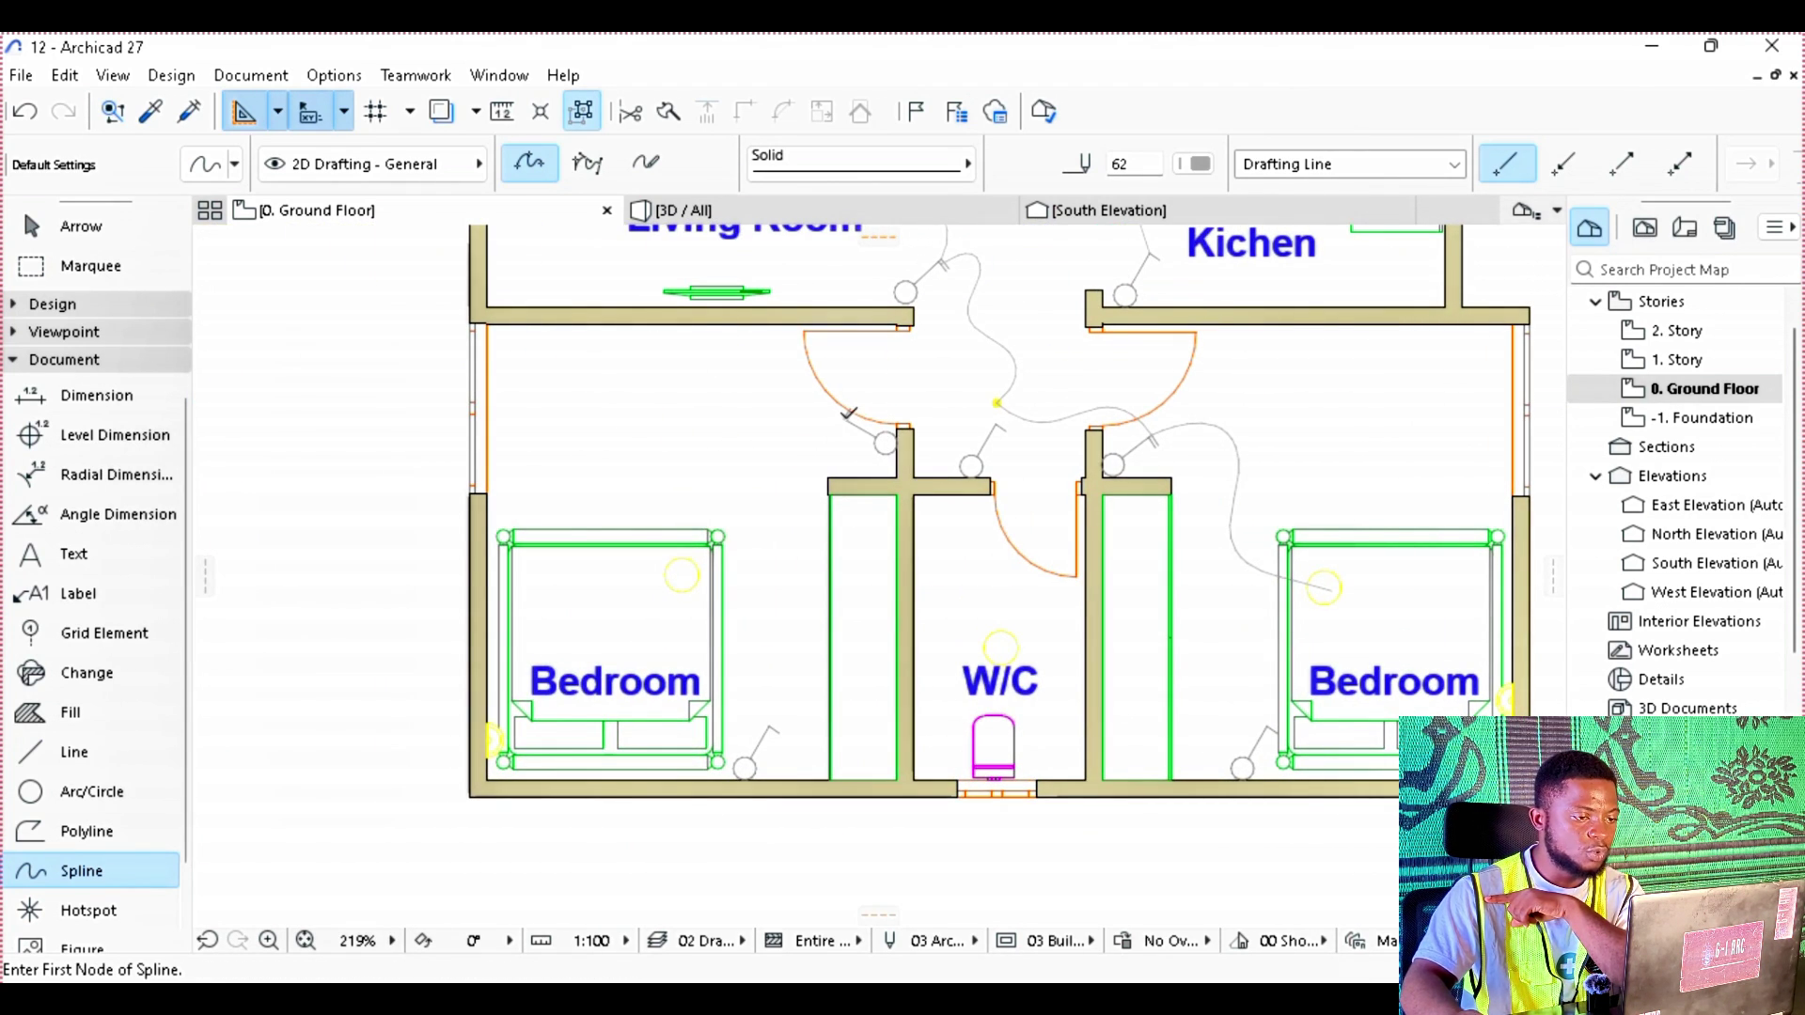
{"action": "left_click", "coordinate": [843, 419]}
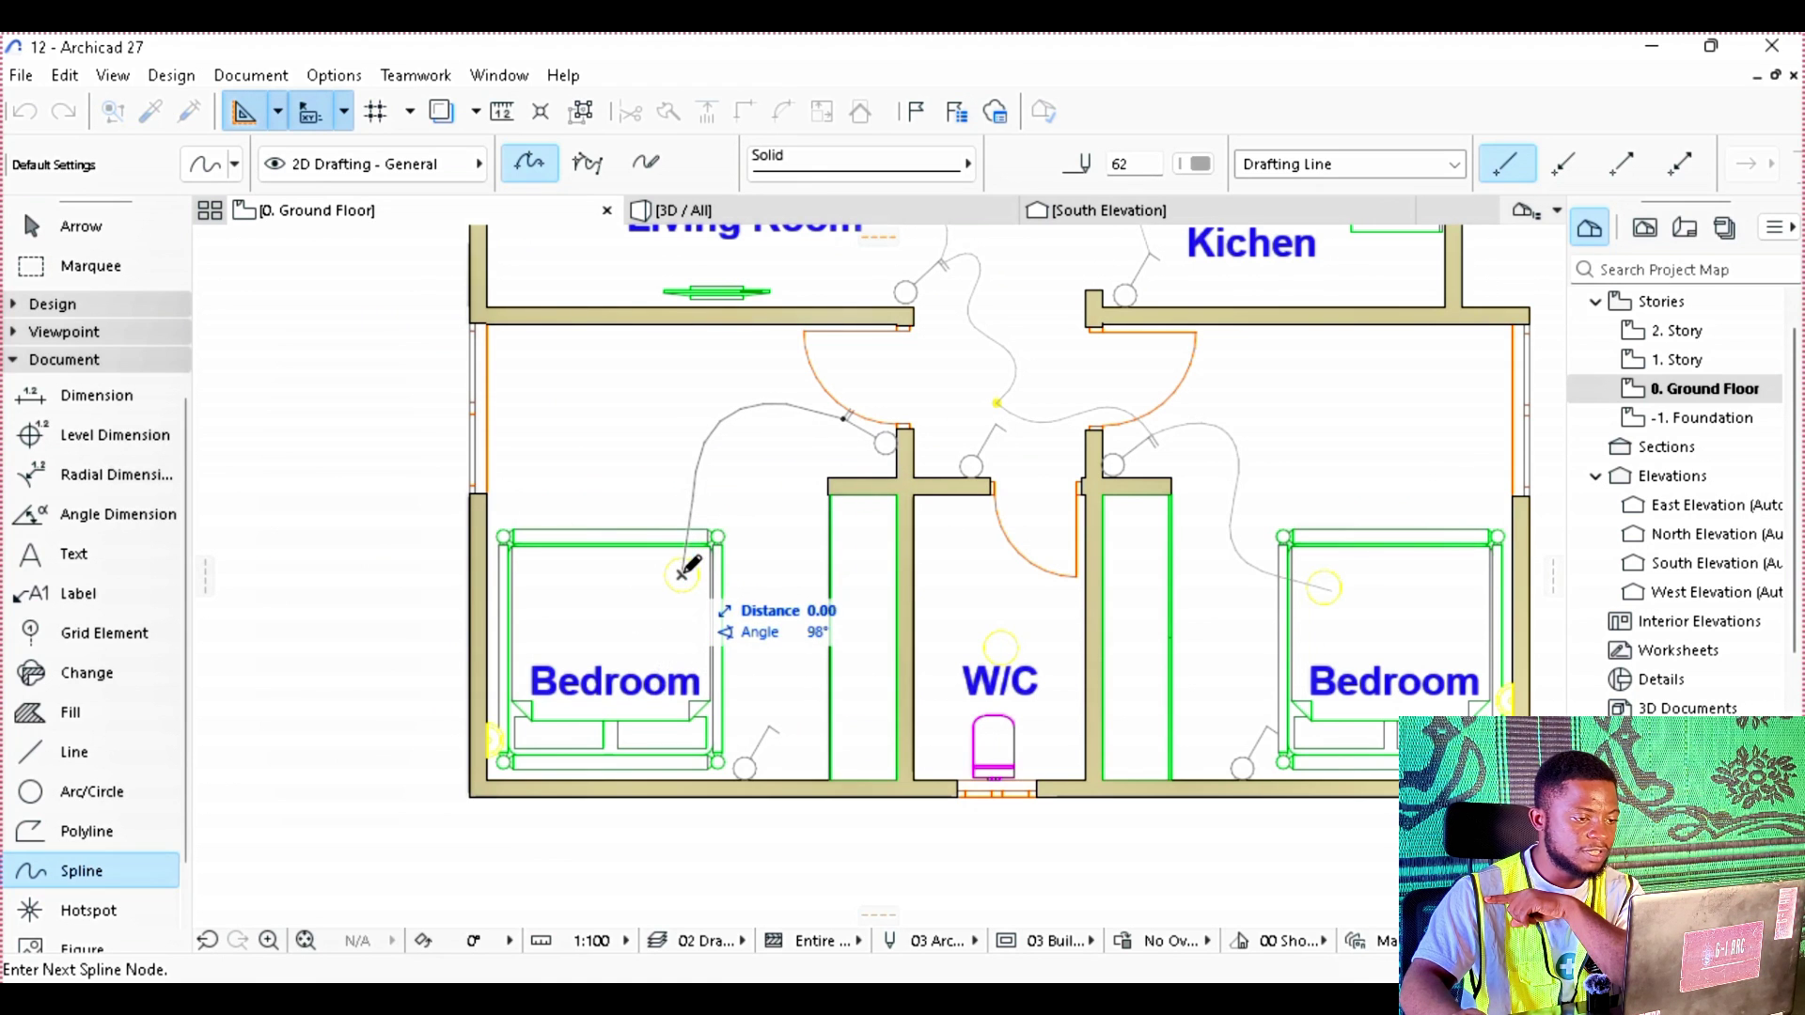
{"action": "right_click", "coordinate": [689, 567]}
{"action": "left_click", "coordinate": [734, 778]}
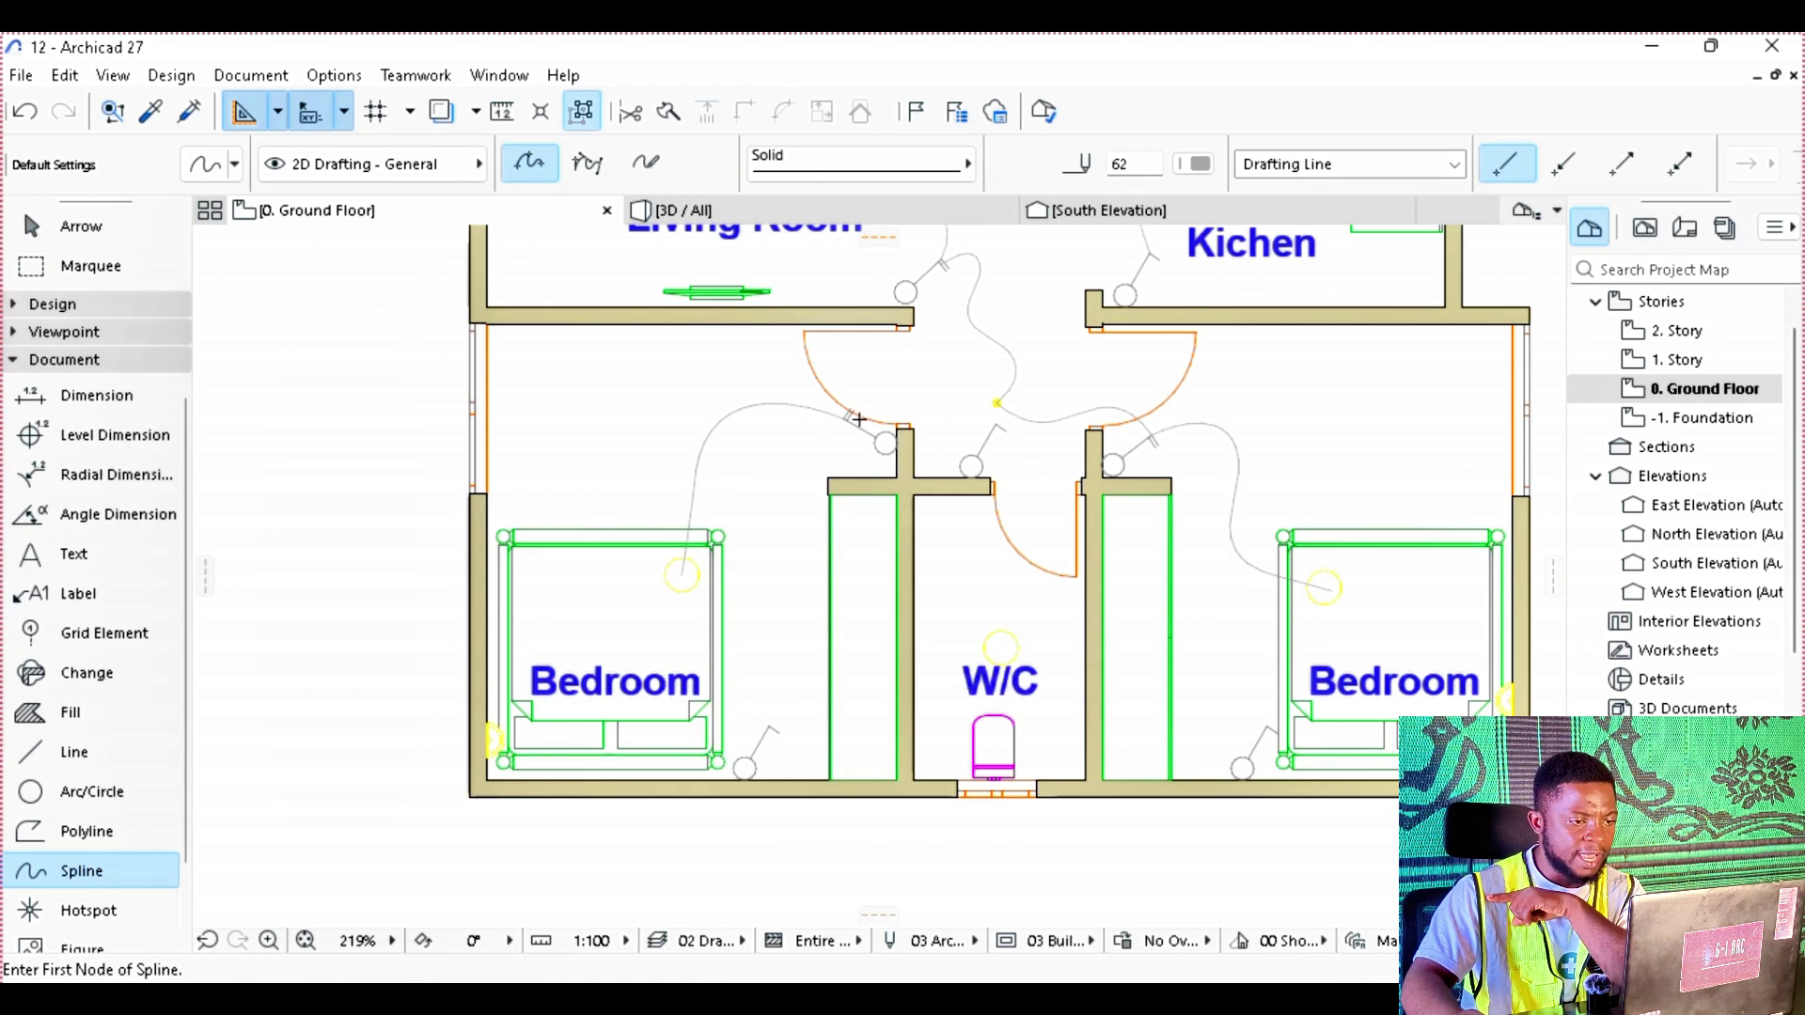
Step: Draw a second spline from the left bedroom's two-pole switch, through the doorway, to the corridor lamp
{"action": "left_click", "coordinate": [851, 418]}
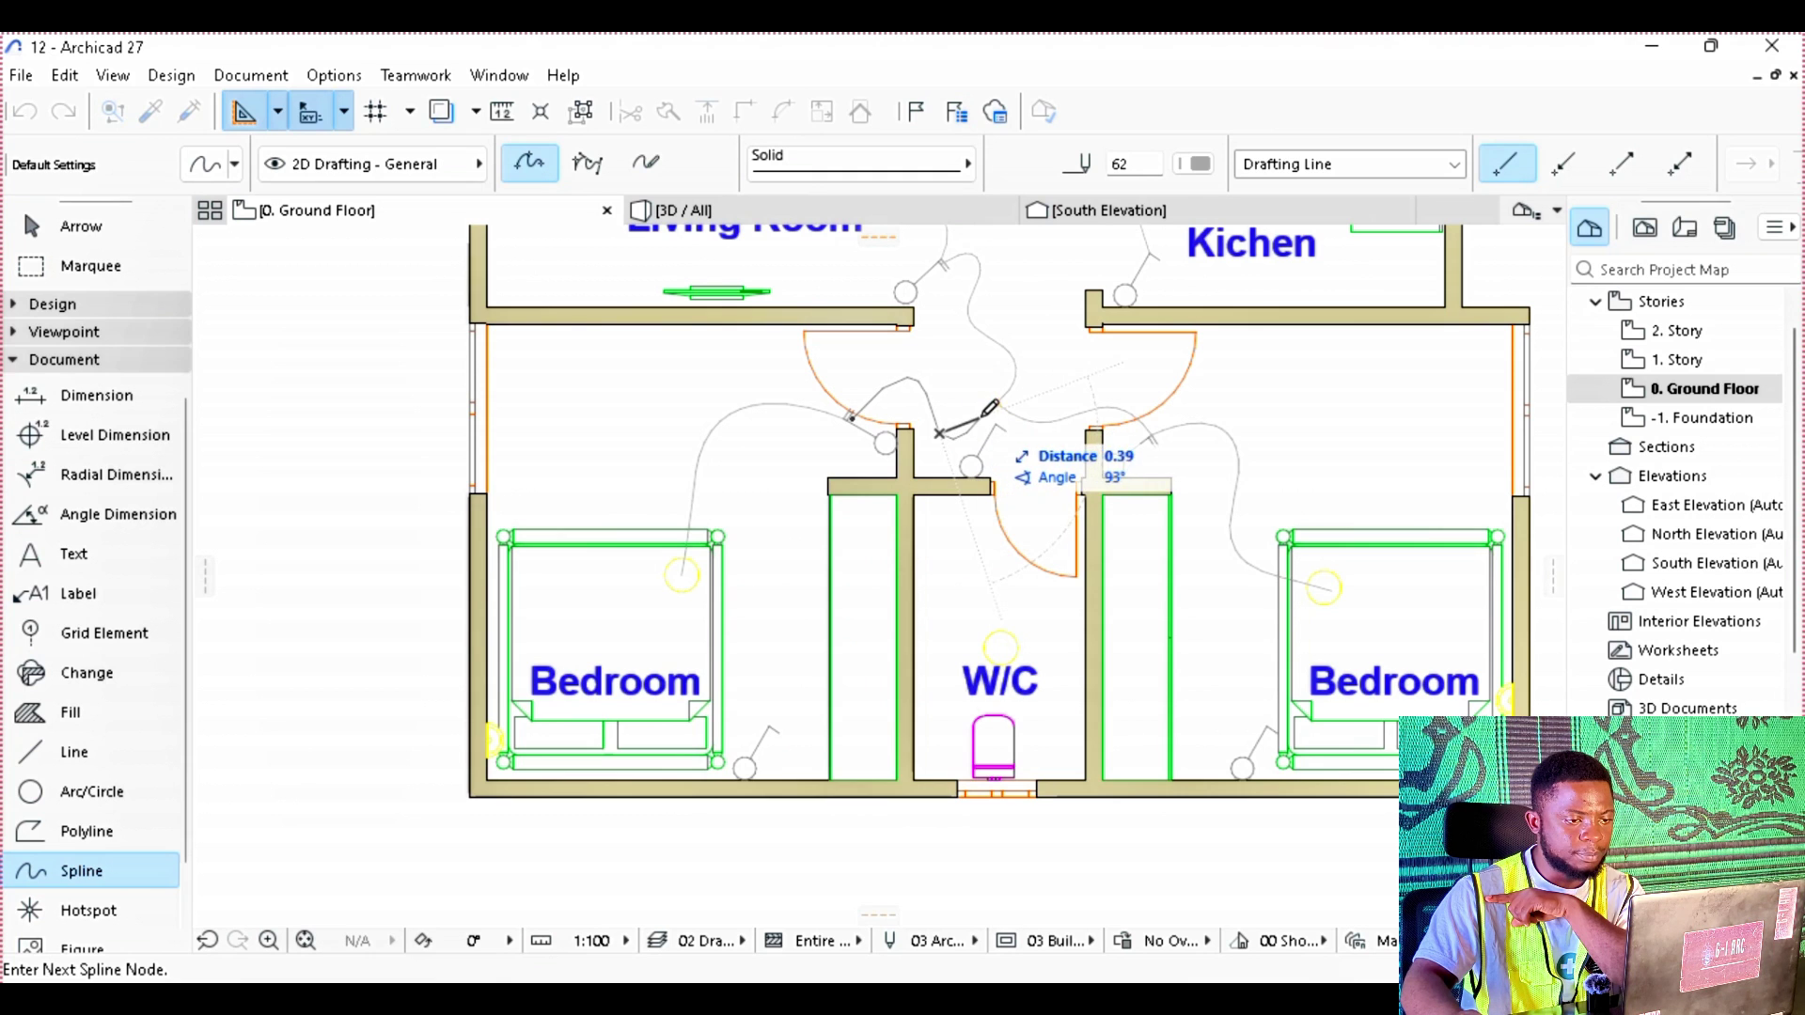
{"action": "right_click", "coordinate": [998, 402]}
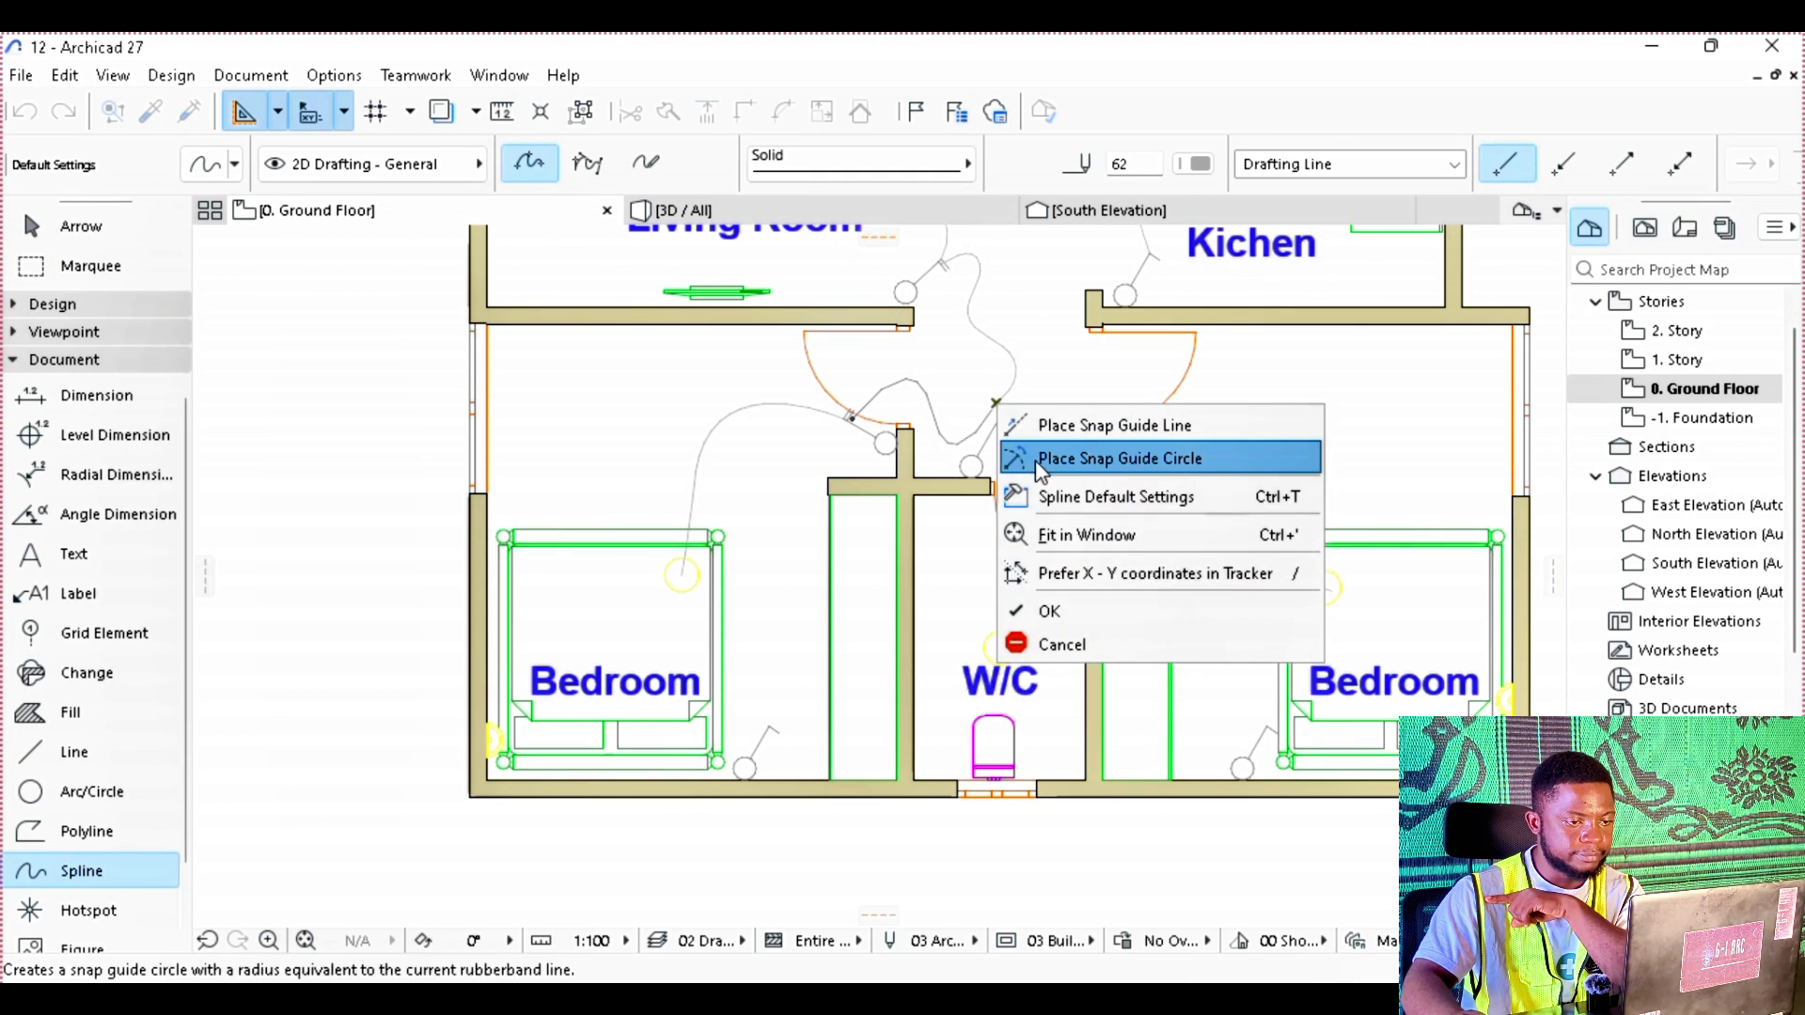
{"action": "left_click", "coordinate": [1051, 608]}
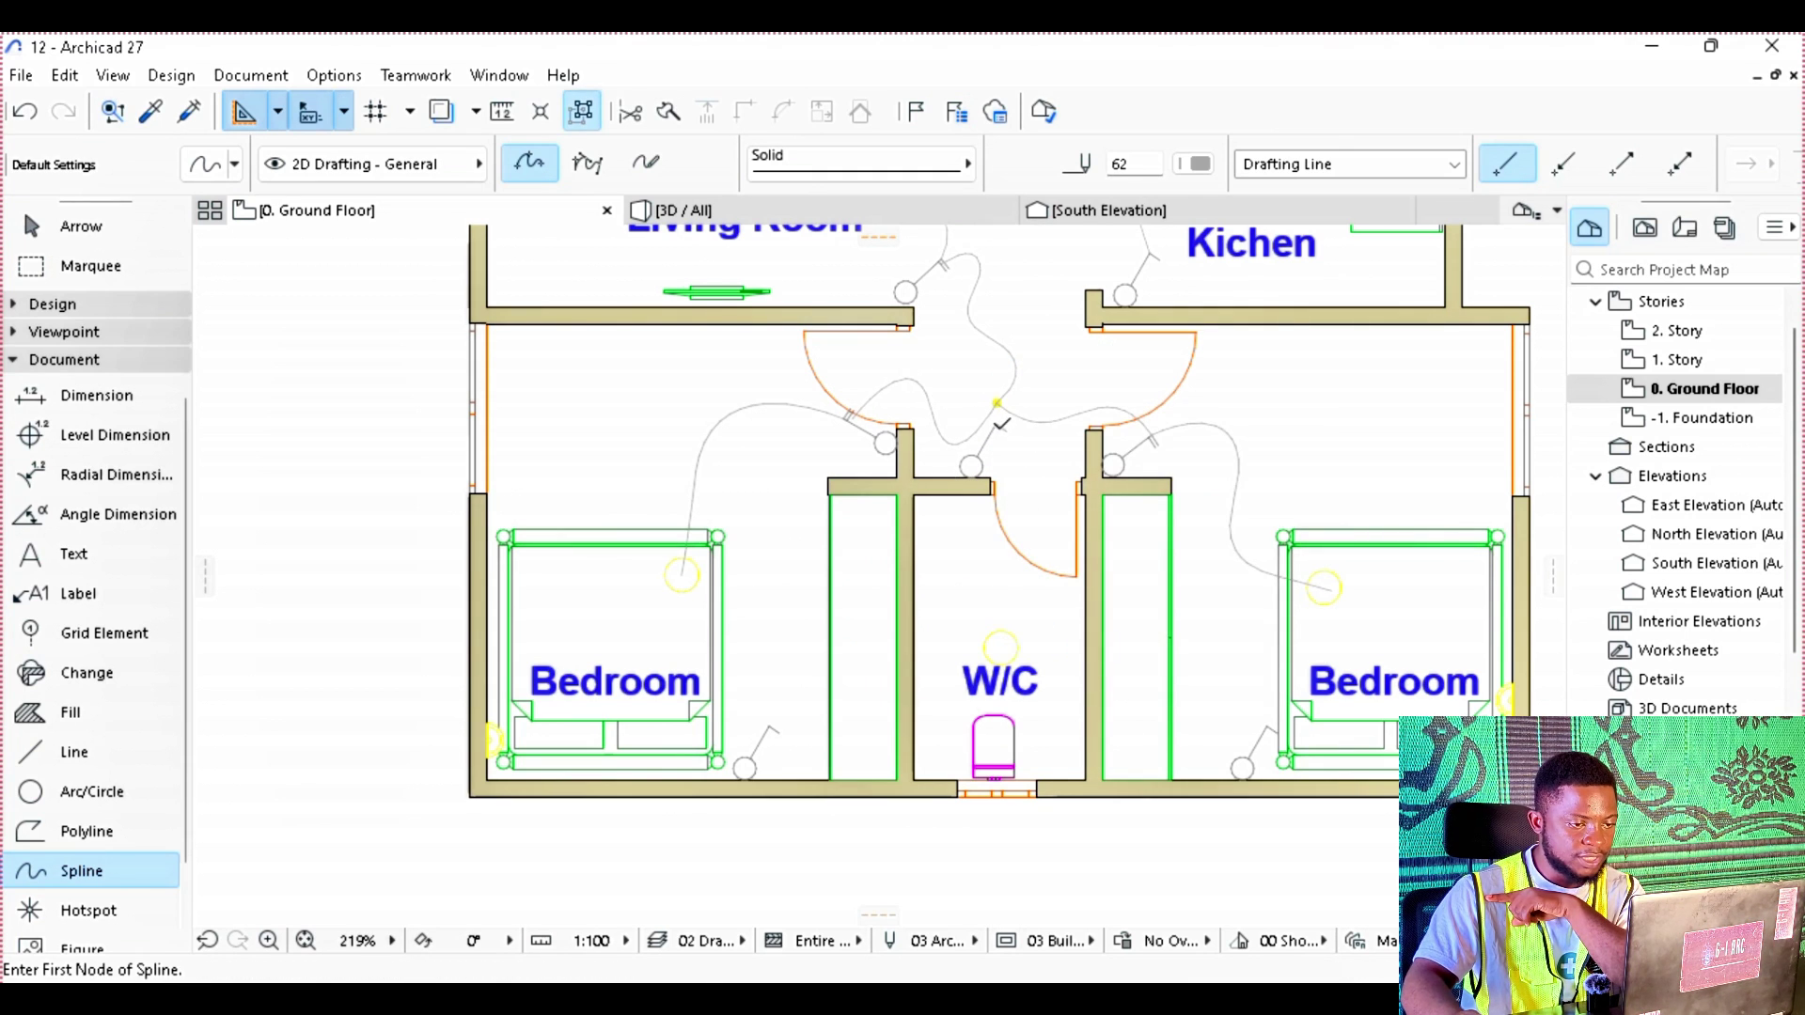
Step: Draw a wiring spline from the one-pole switch outside the W/C, through its door, to the W/C lamp
{"action": "left_click", "coordinate": [996, 425]}
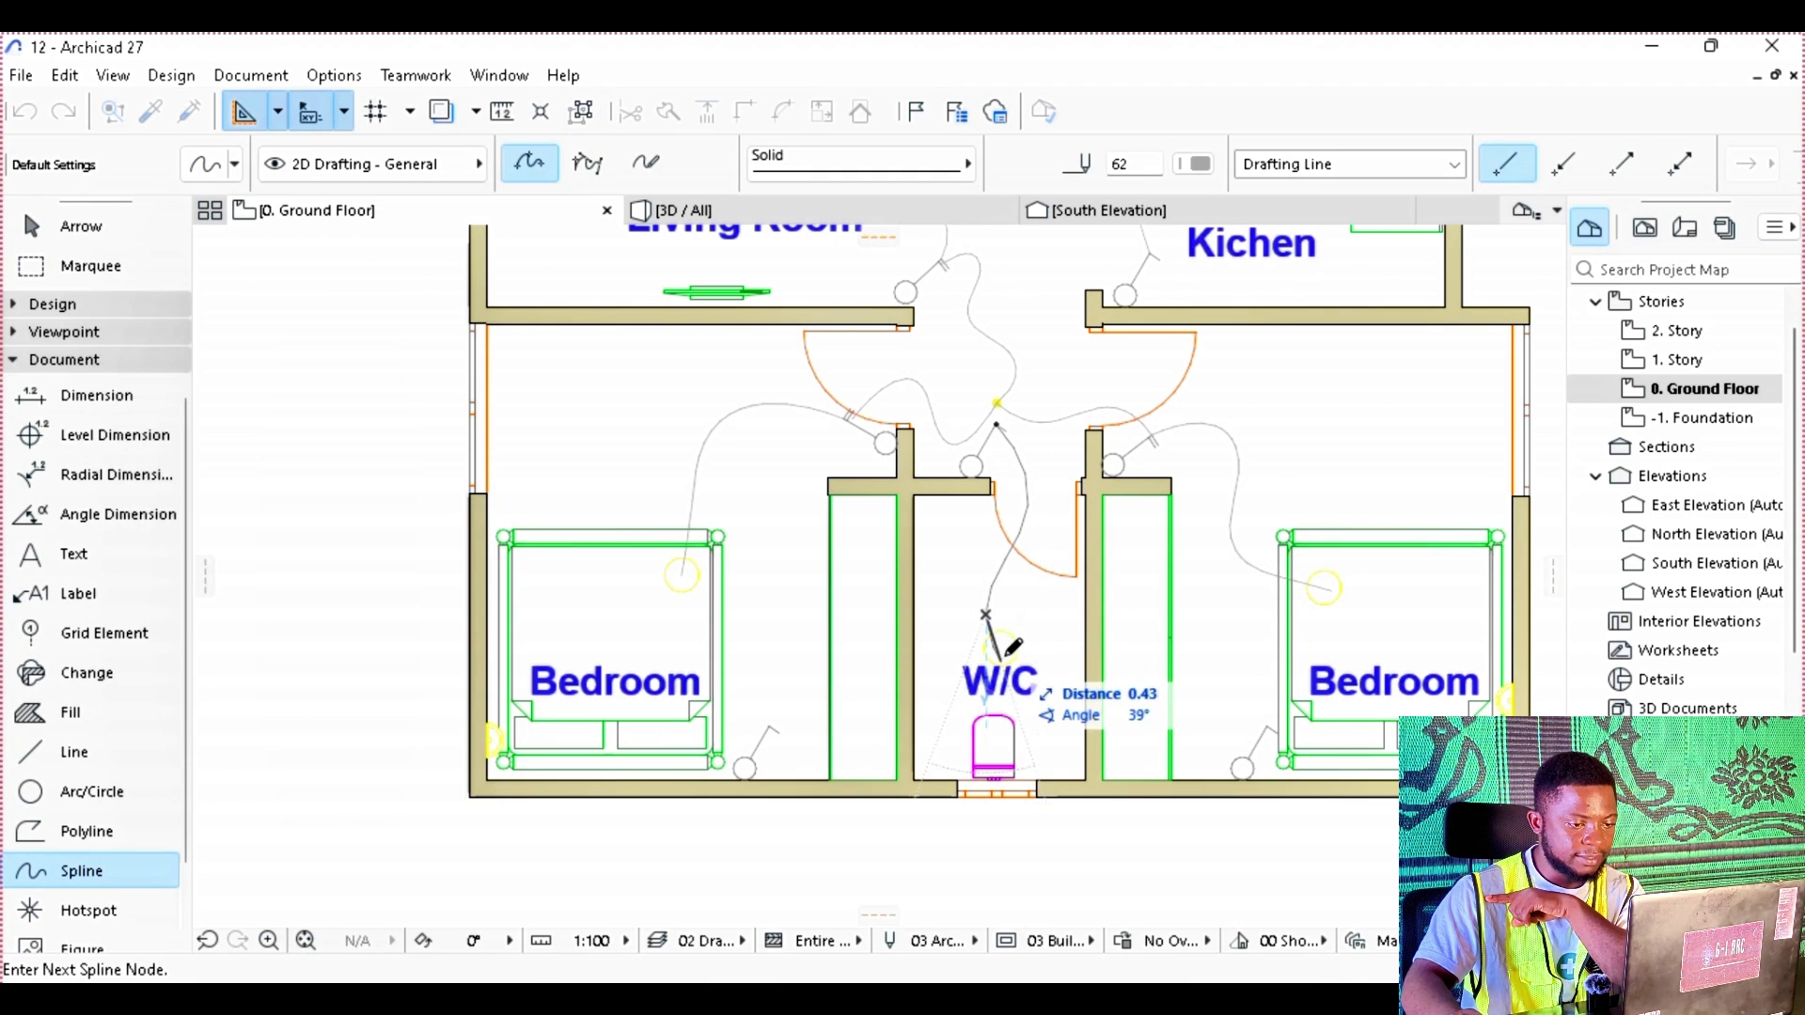
{"action": "right_click", "coordinate": [1001, 646]}
{"action": "left_click", "coordinate": [1060, 854]}
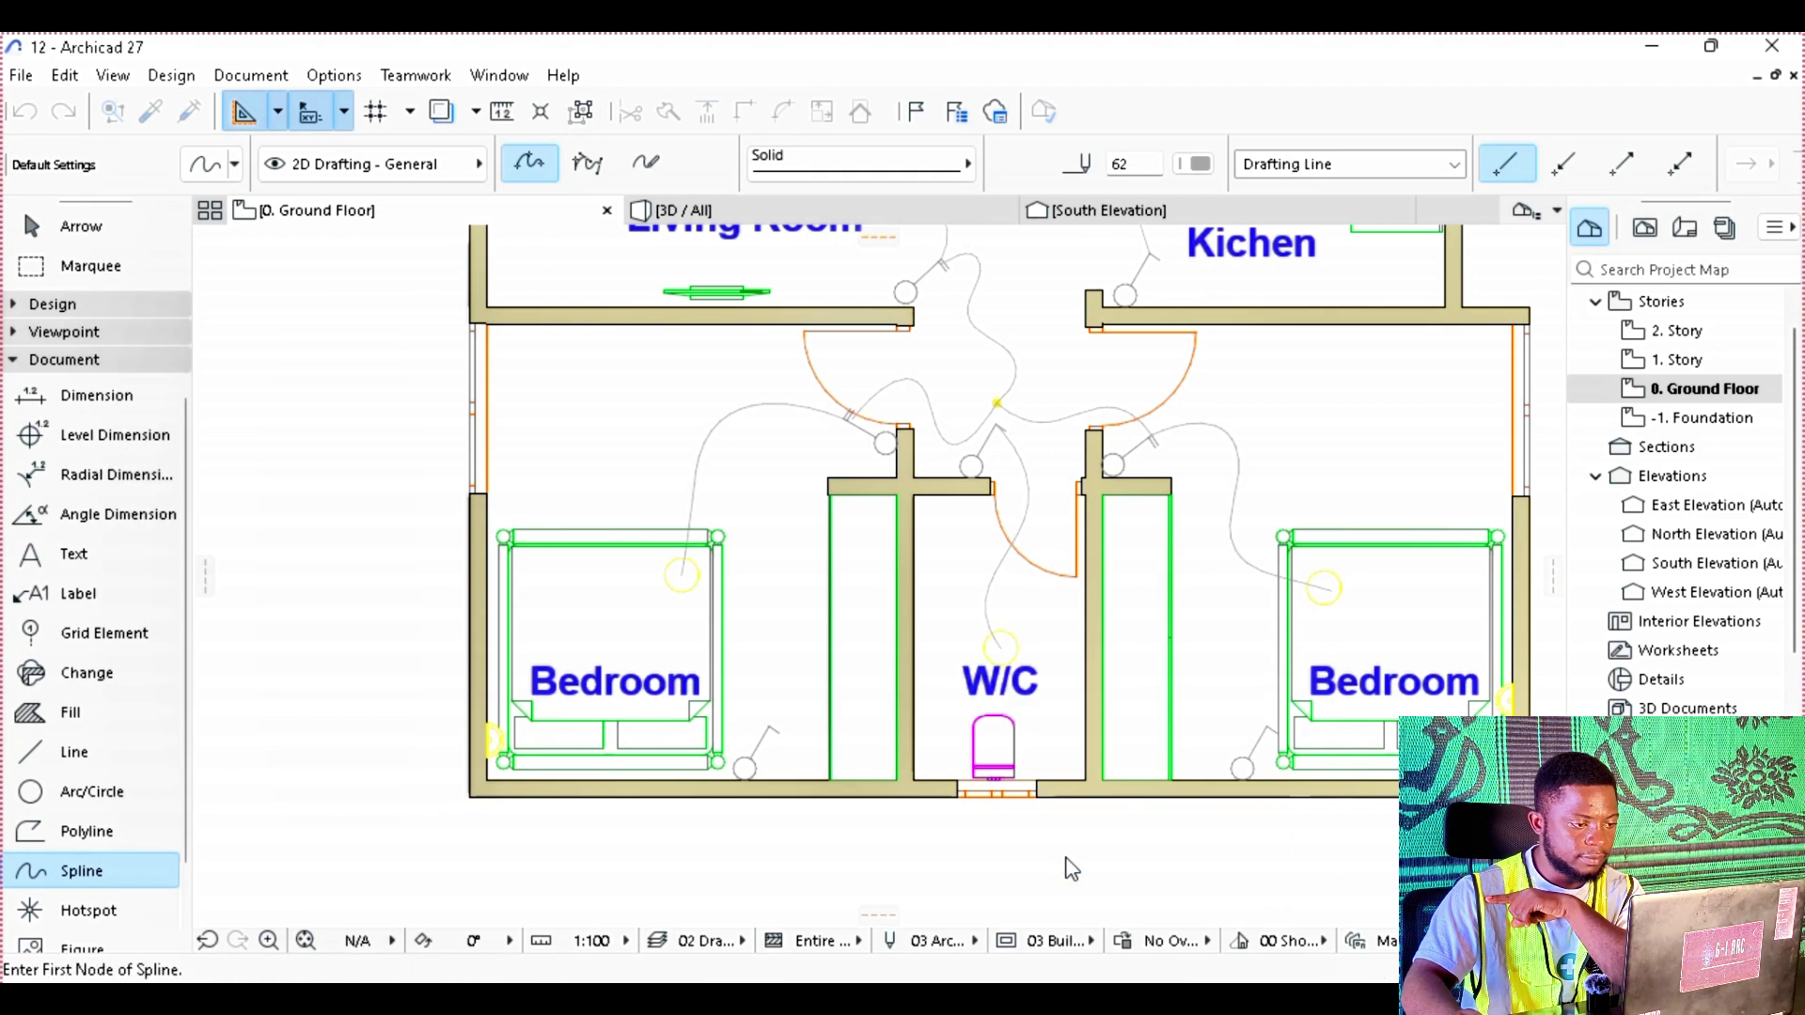
Step: Draw a curved spline from the one-pole switch beside the left bedroom's bed to that bedroom's lamp
{"action": "left_click", "coordinate": [763, 735]}
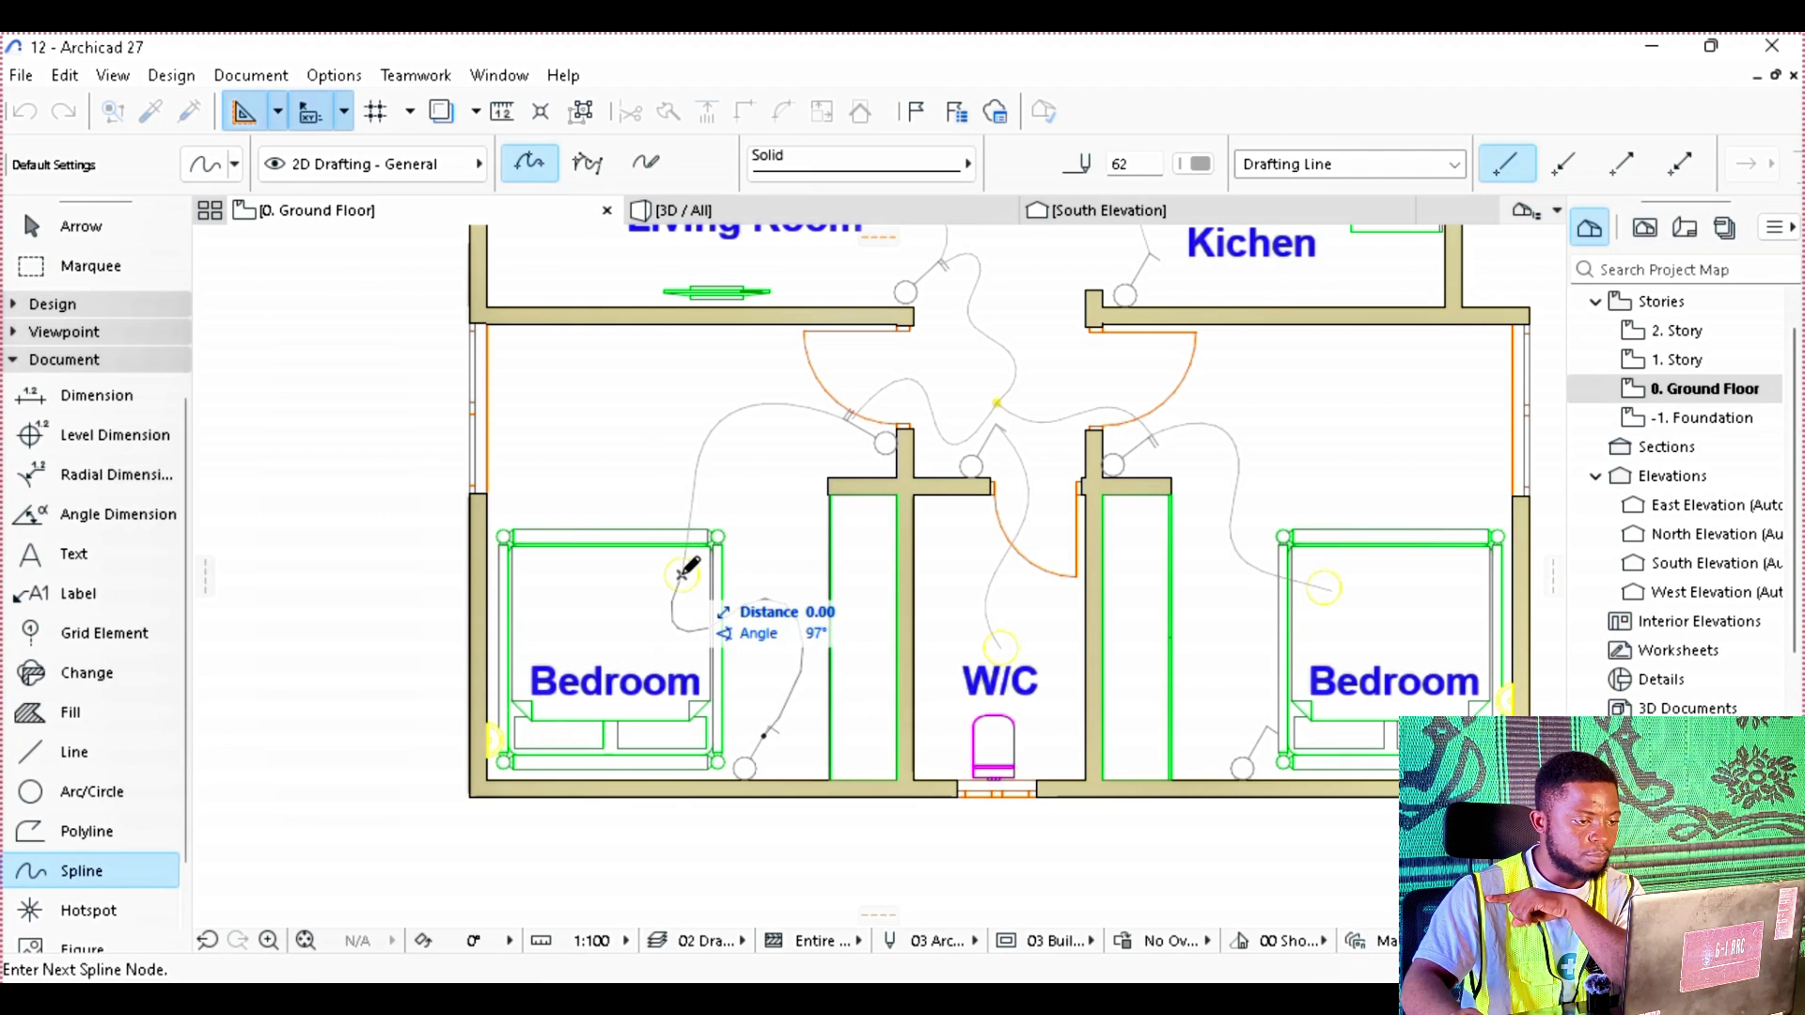
{"action": "right_click", "coordinate": [686, 569]}
{"action": "left_click", "coordinate": [753, 776]}
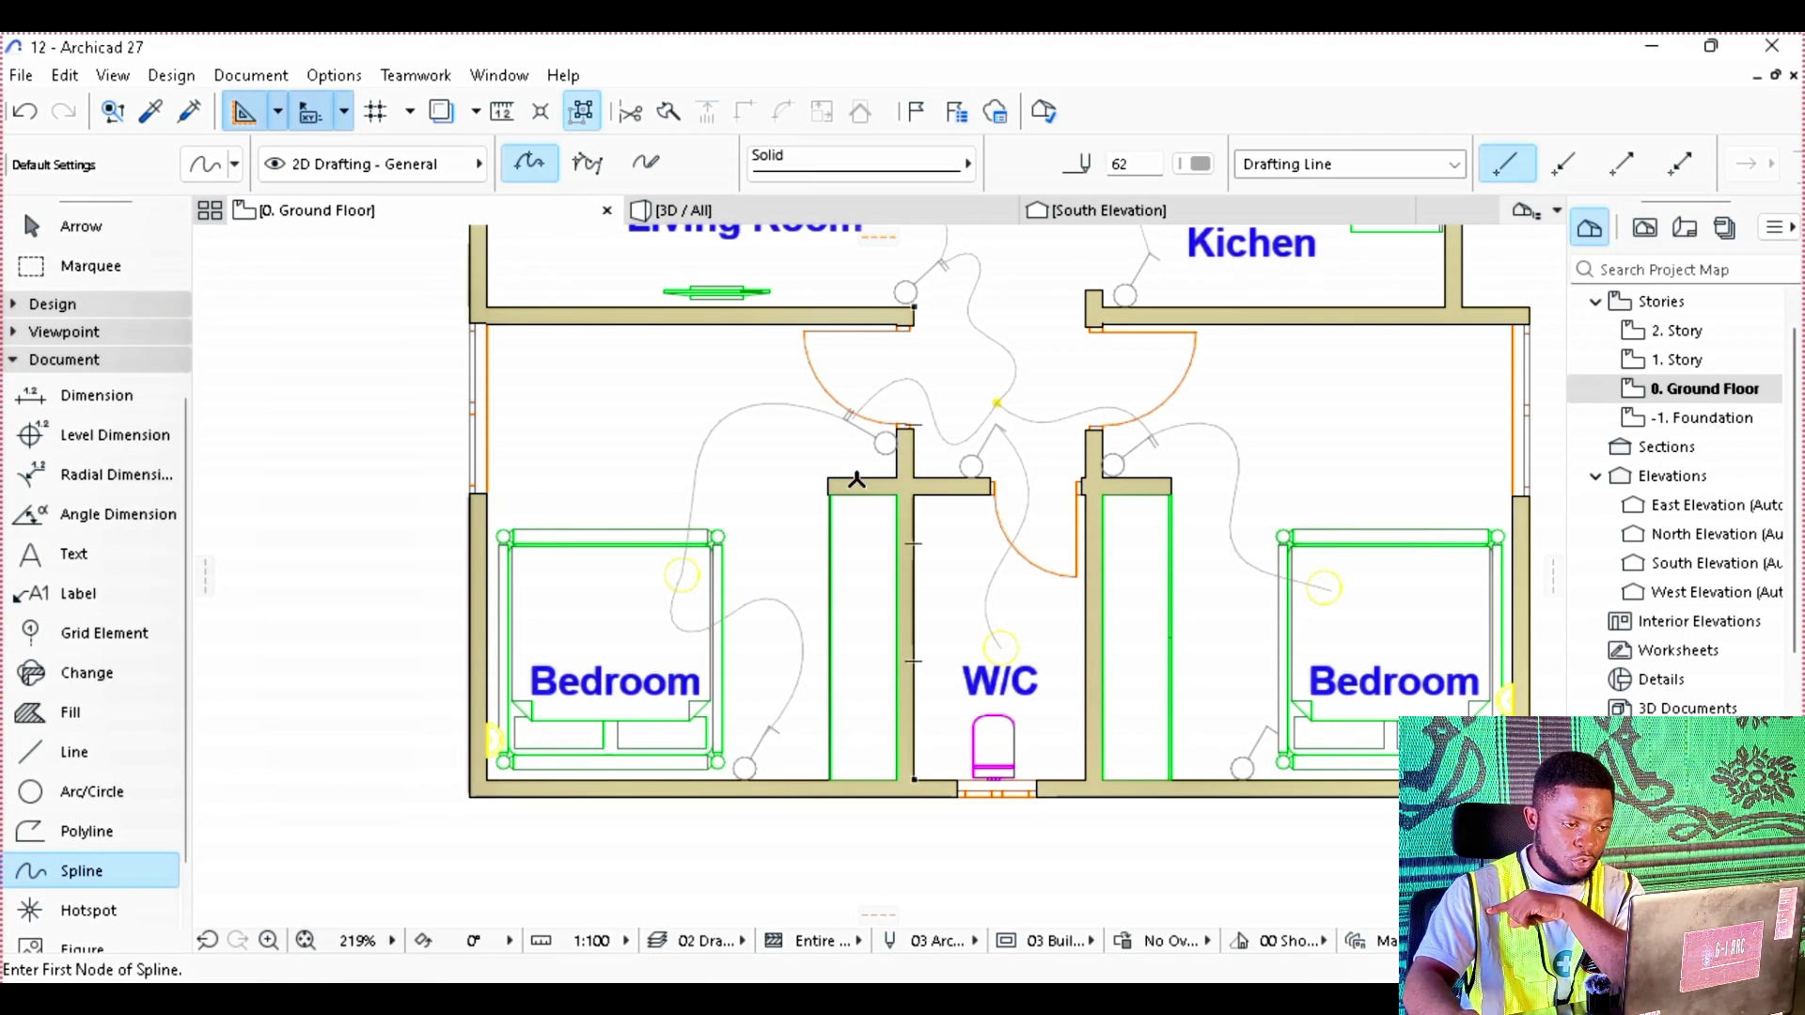
Step: Search the object library for "sock" and choose Socket Outlet 2 Gangs with Pilot Light 27 as the object to place
{"action": "scroll", "coordinate": [842, 480], "scroll_direction": "down", "scroll_amount": 1}
{"action": "scroll", "coordinate": [934, 493], "scroll_direction": "down", "scroll_amount": 3}
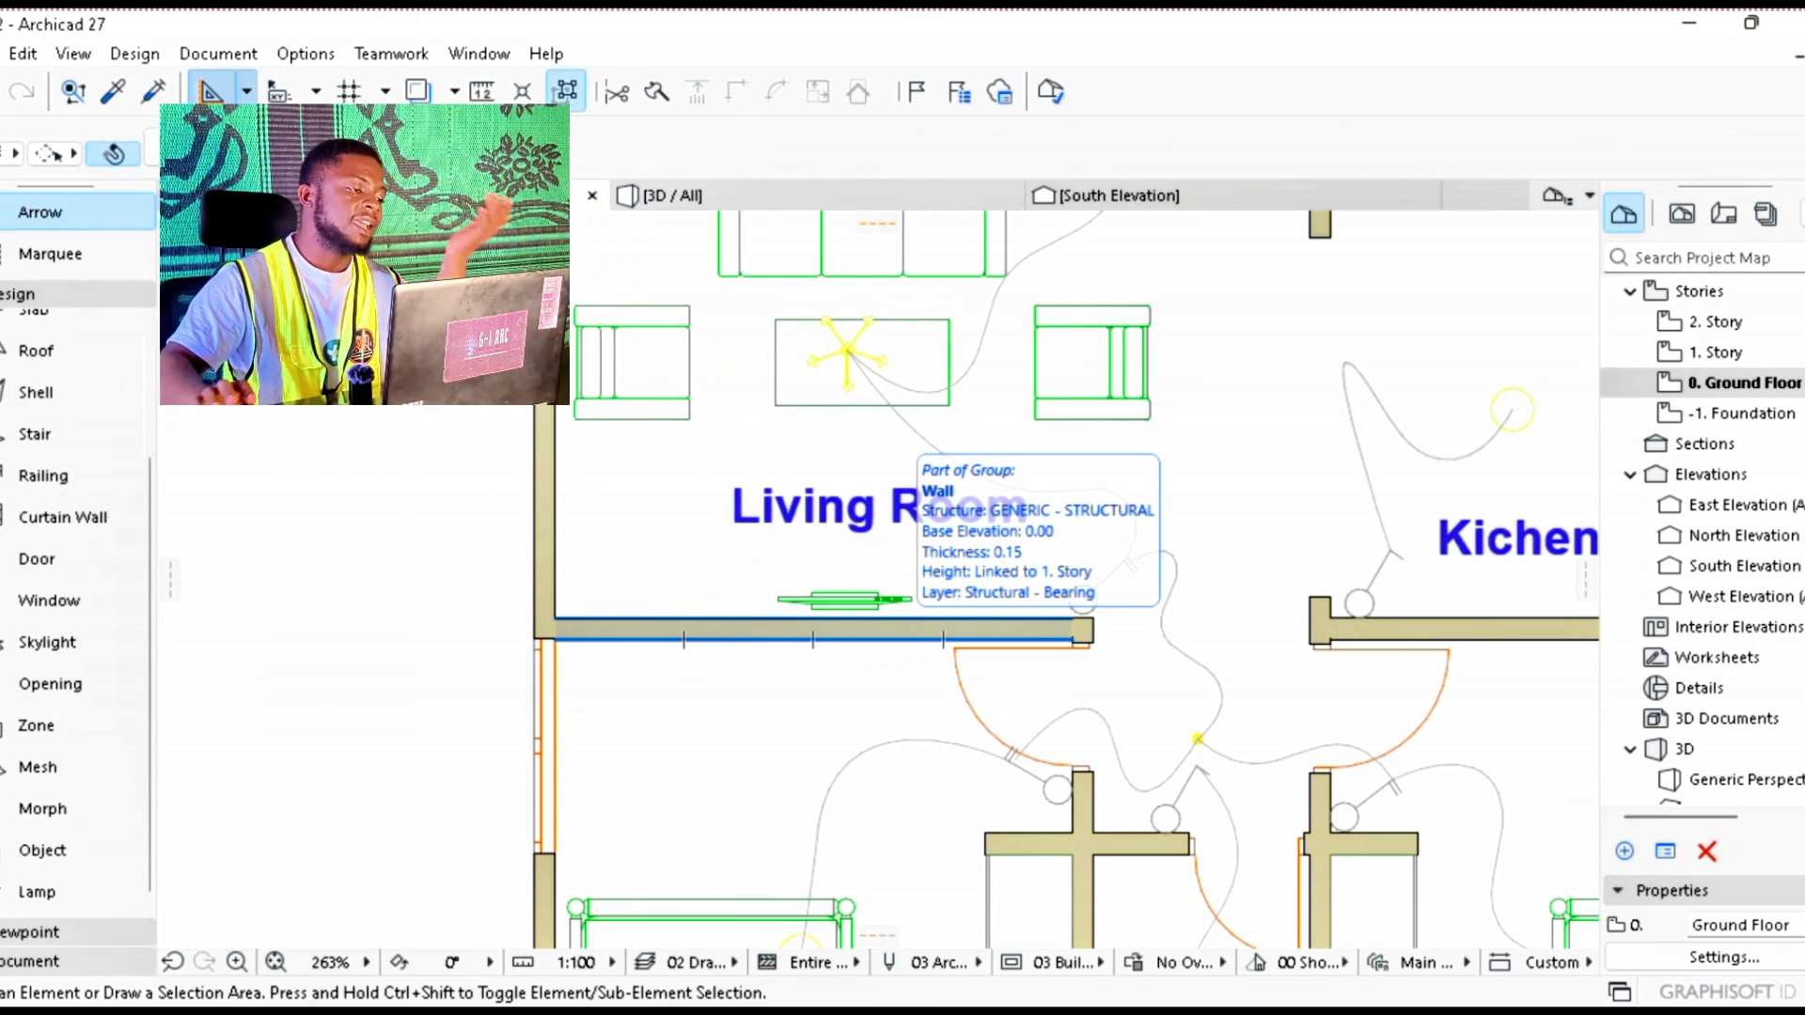
{"action": "double_click", "coordinate": [32, 861]}
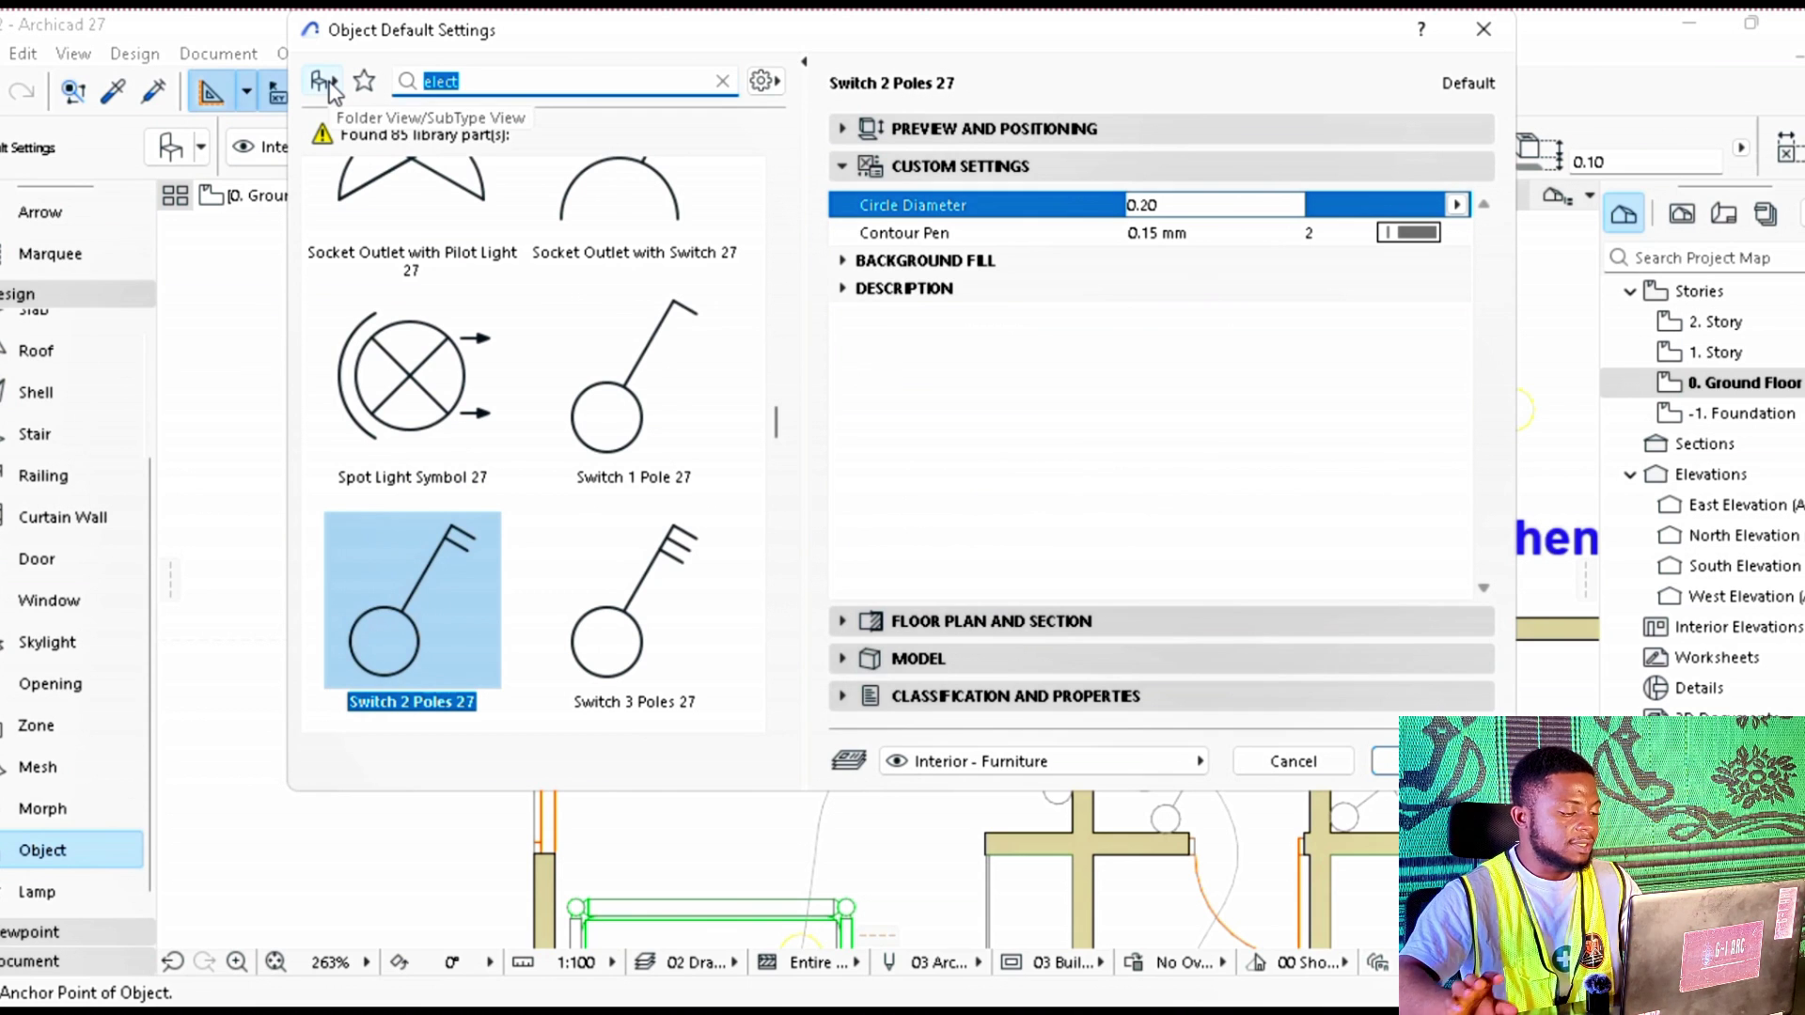
{"action": "type", "text": "sock"}
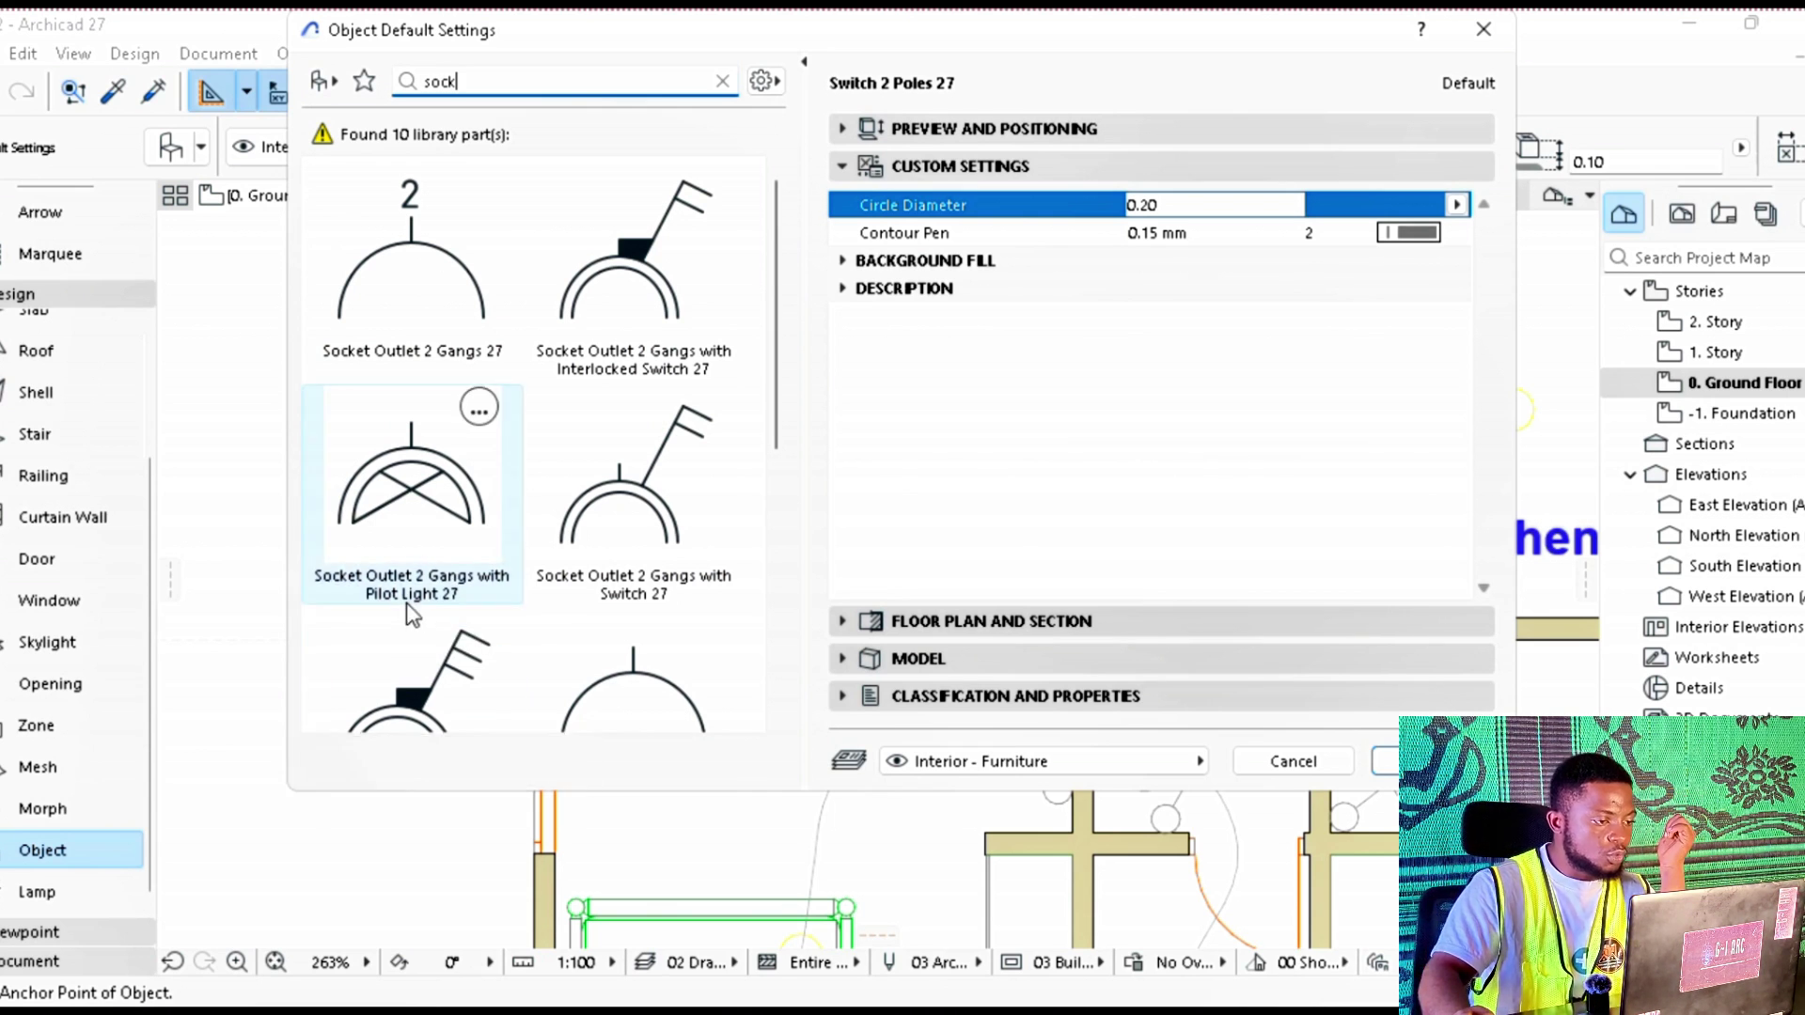
{"action": "left_click", "coordinate": [410, 569]}
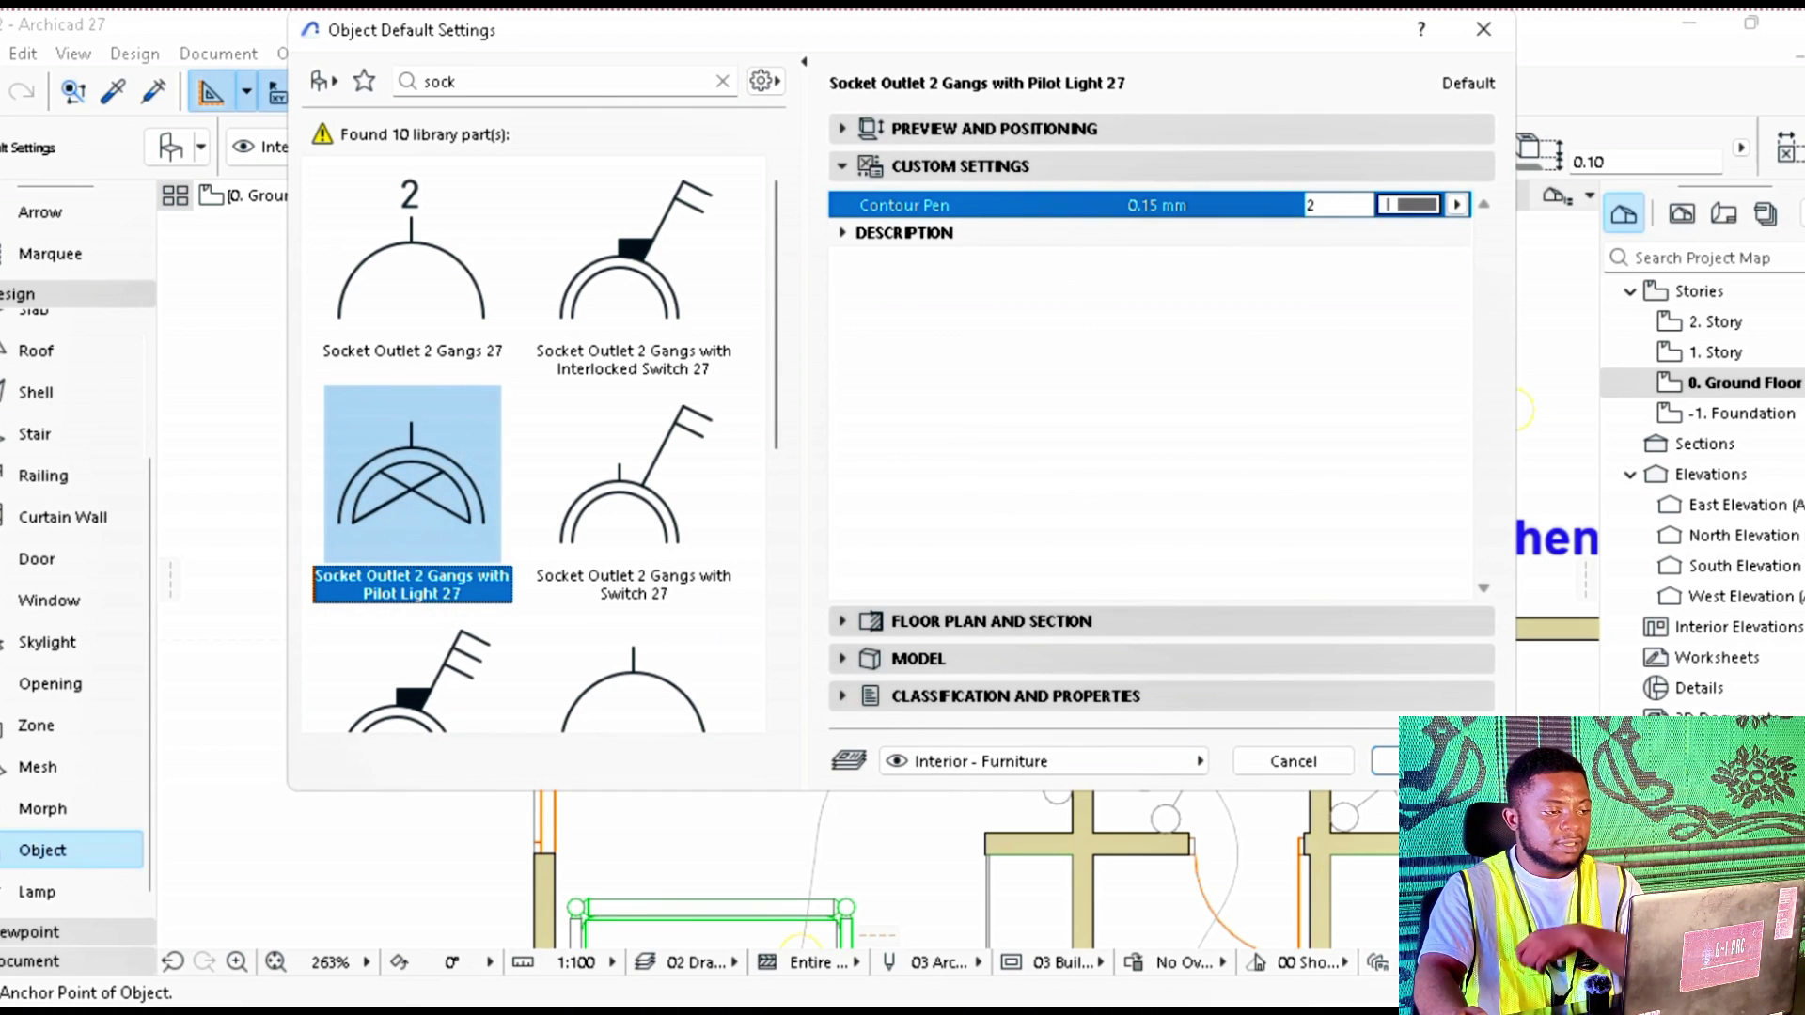
{"action": "left_click", "coordinate": [1284, 760]}
Step: Place the pilot-light socket left of the living room television and move it onto the inner face of the lower wall
{"action": "scroll", "coordinate": [757, 650], "scroll_direction": "up", "scroll_amount": 5}
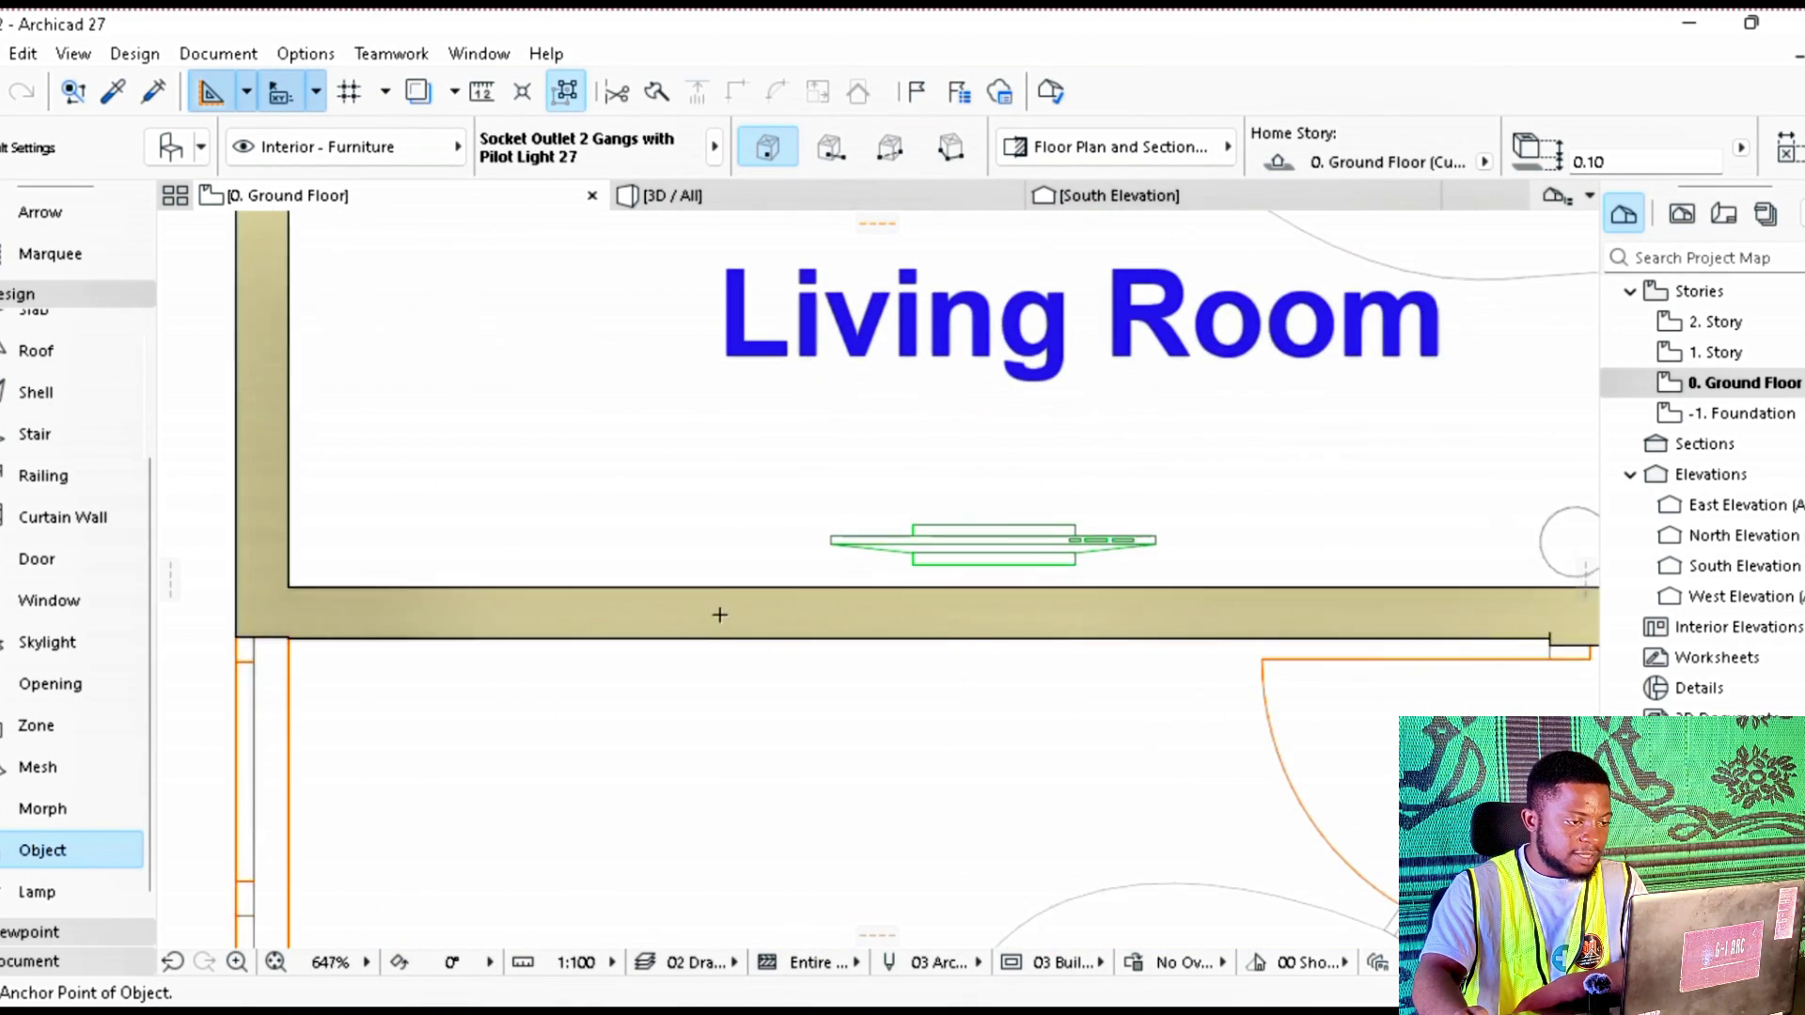
{"action": "scroll", "coordinate": [721, 555], "scroll_direction": "up", "scroll_amount": 2}
{"action": "key", "text": "Escape"}
{"action": "left_click", "coordinate": [717, 496]}
{"action": "left_click", "coordinate": [706, 522]}
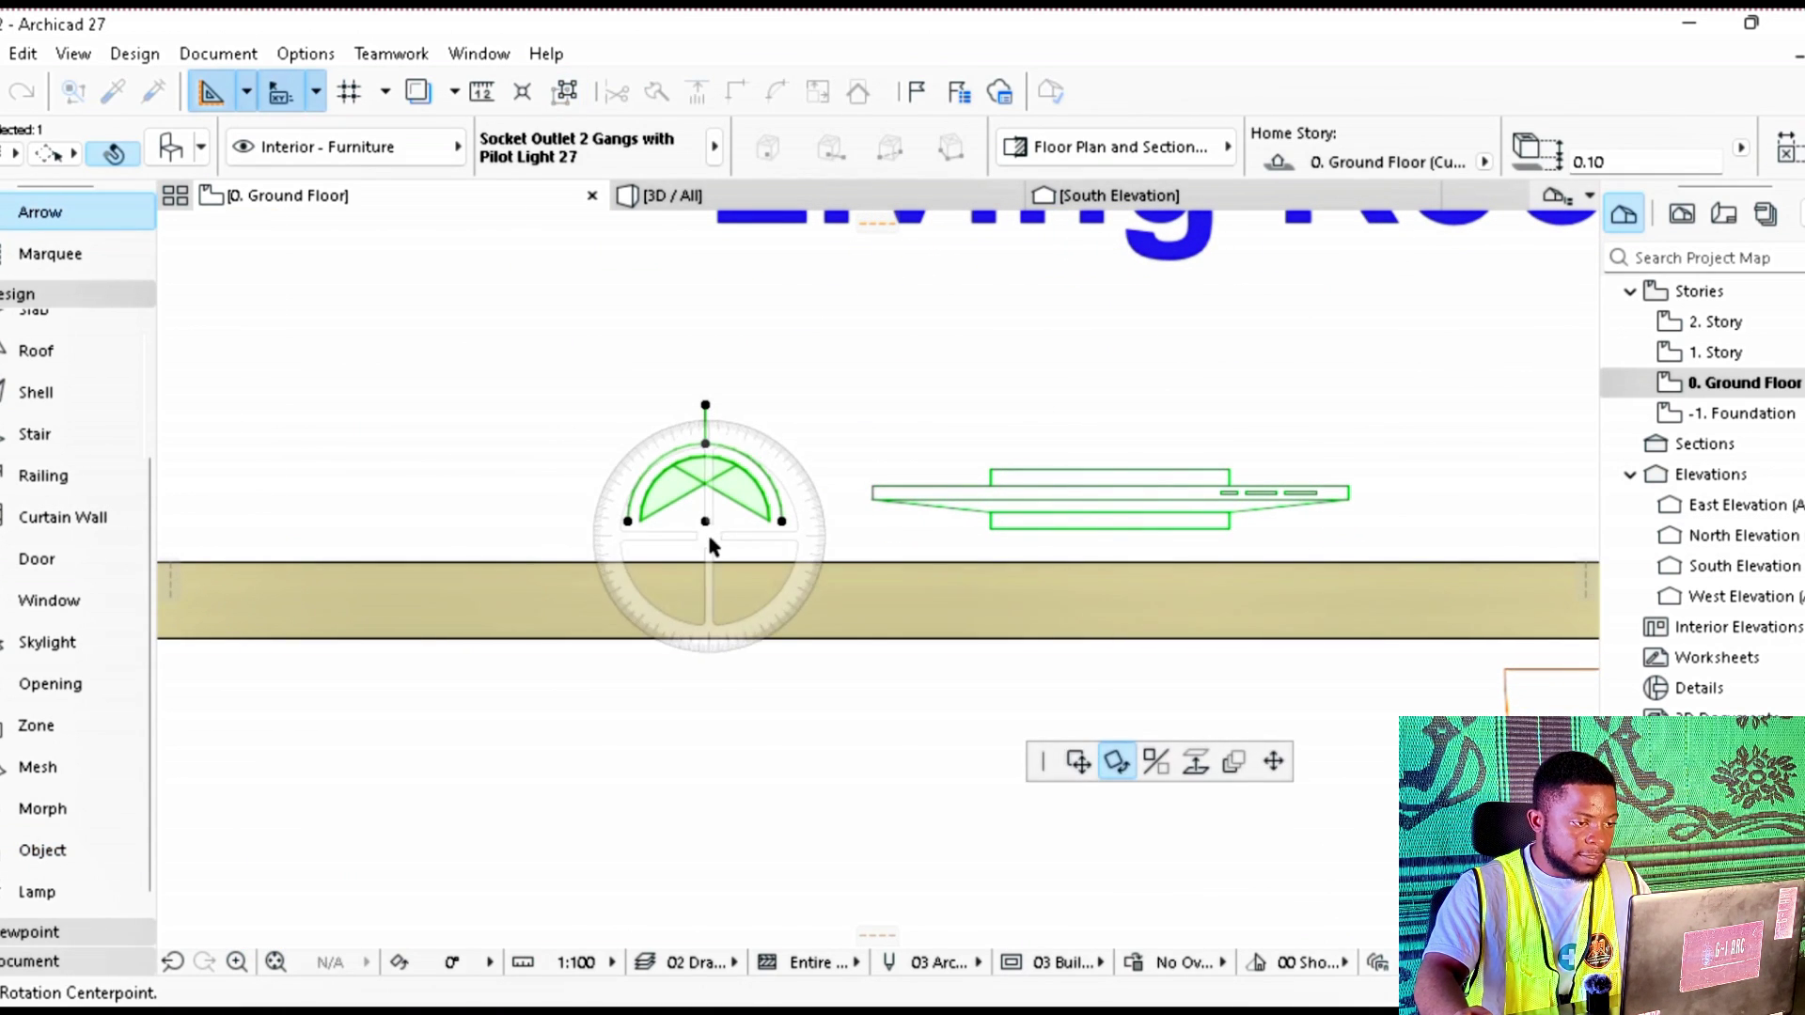
{"action": "left_click", "coordinate": [1057, 765]}
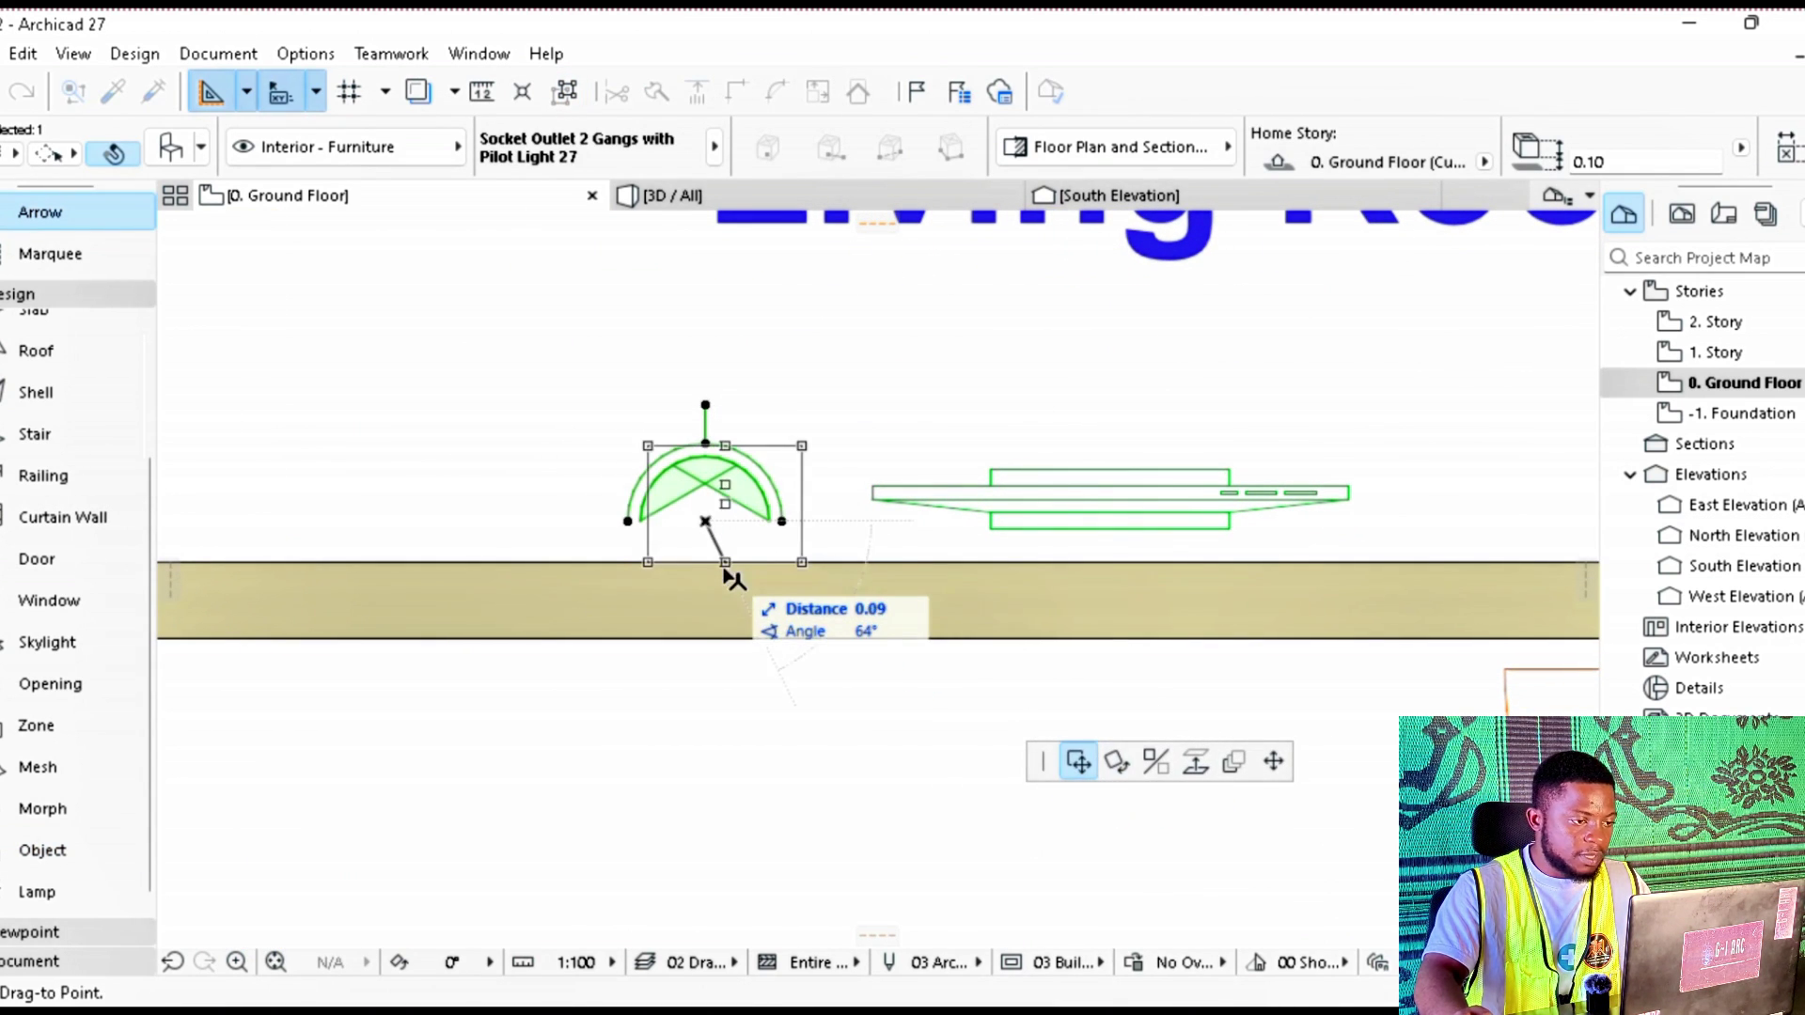
{"action": "scroll", "coordinate": [708, 592], "scroll_direction": "down", "scroll_amount": 7}
{"action": "middle_click_drag", "start_coordinate": [794, 553], "coordinate": [661, 539]}
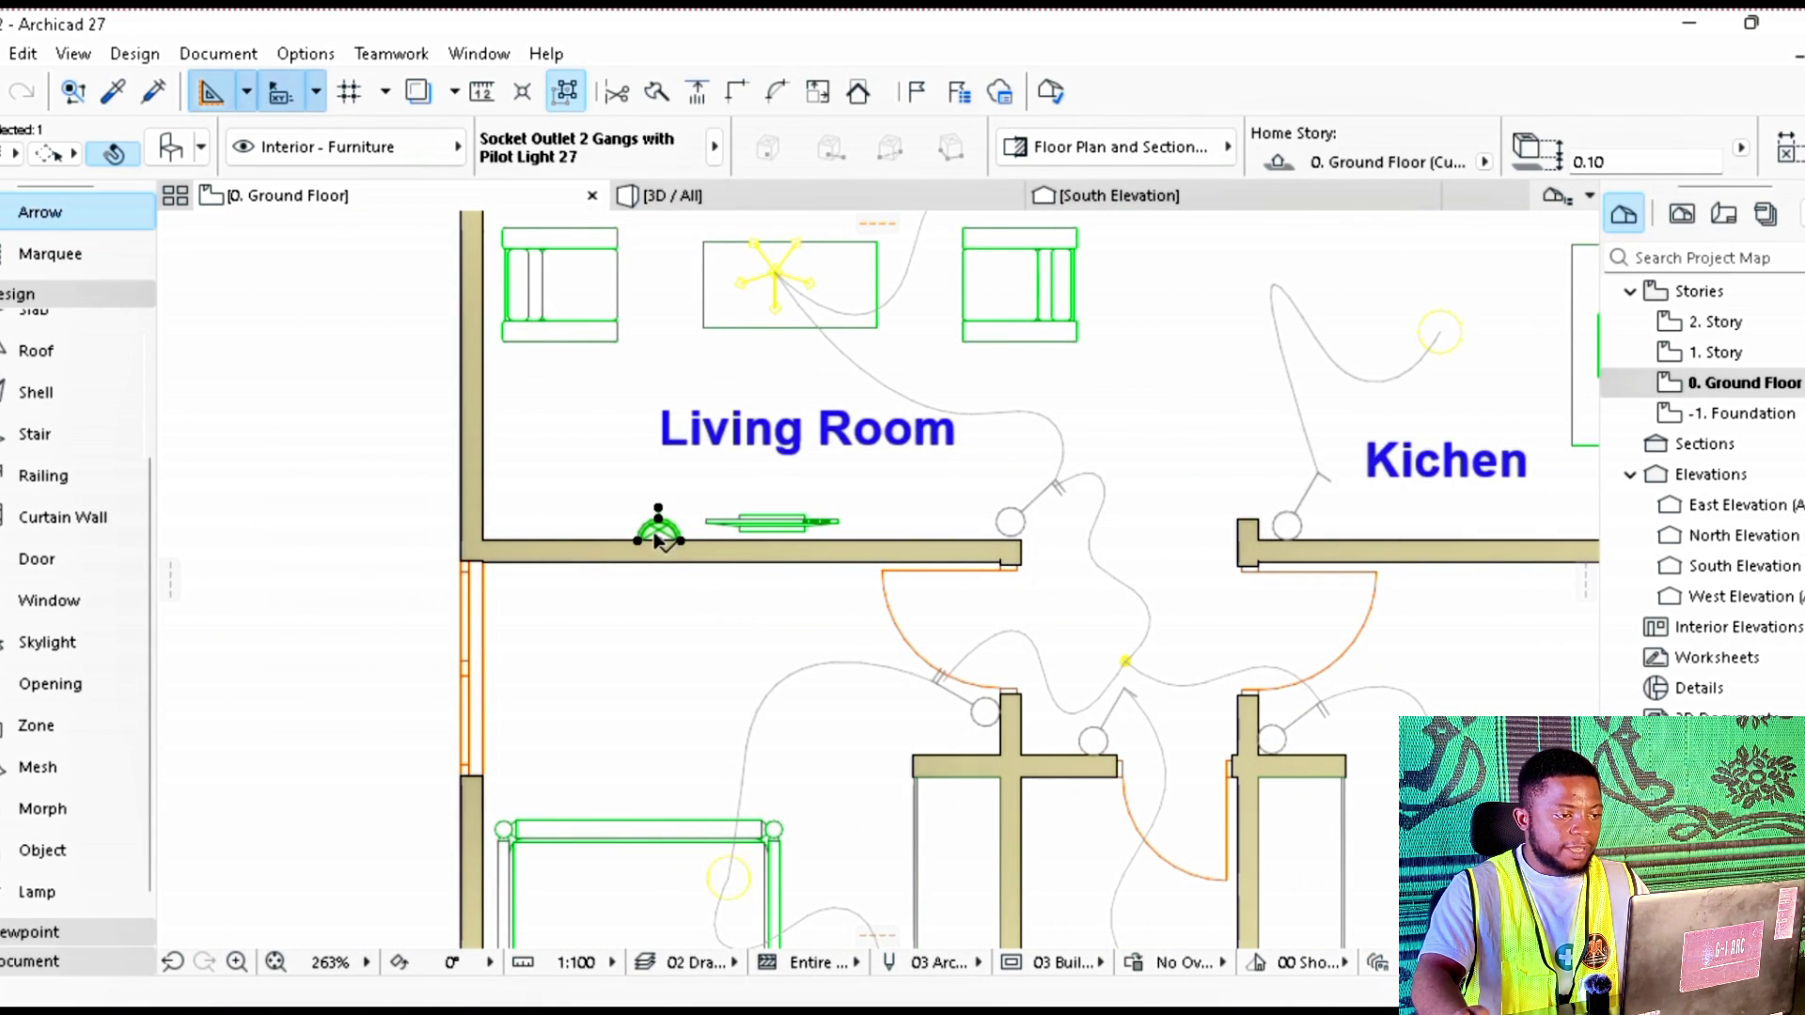
Step: Choose Socket Outlet Multiple 2 Gangs 27 and place it on the living room's lower wall, right of the television
{"action": "scroll", "coordinate": [689, 541], "scroll_direction": "up", "scroll_amount": 2}
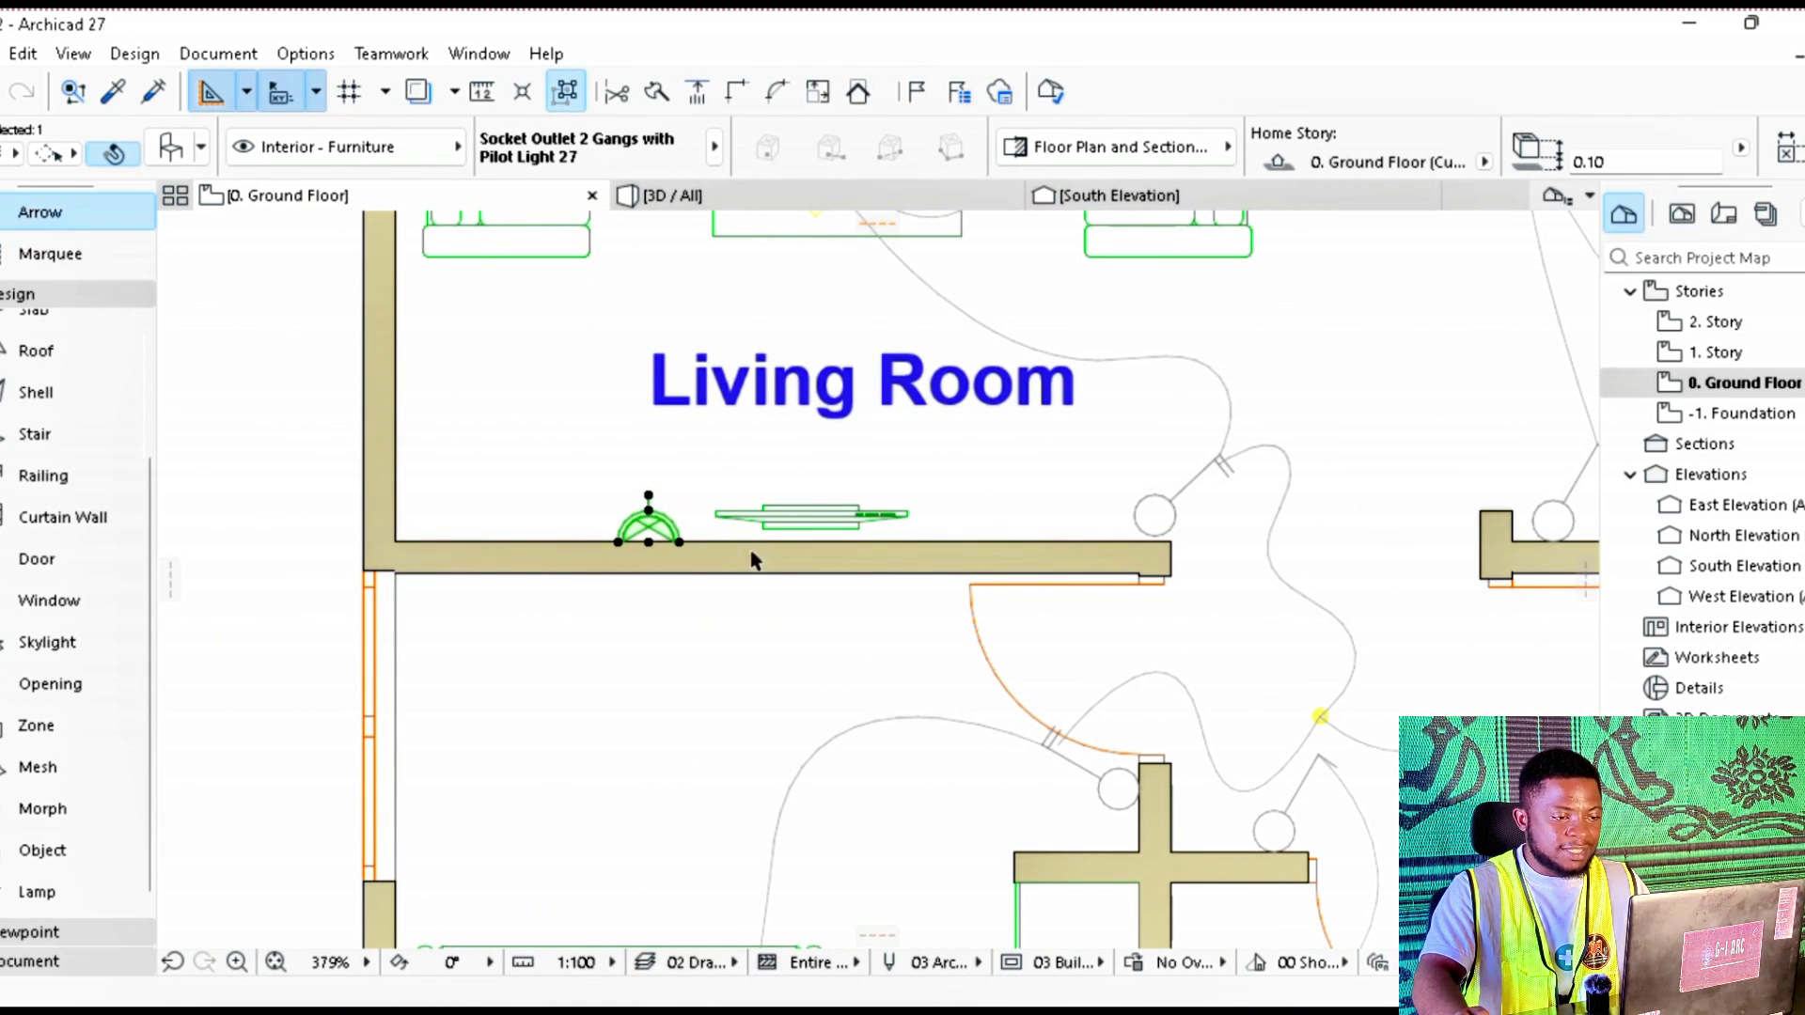
{"action": "middle_click_drag", "start_coordinate": [718, 550], "coordinate": [846, 537]}
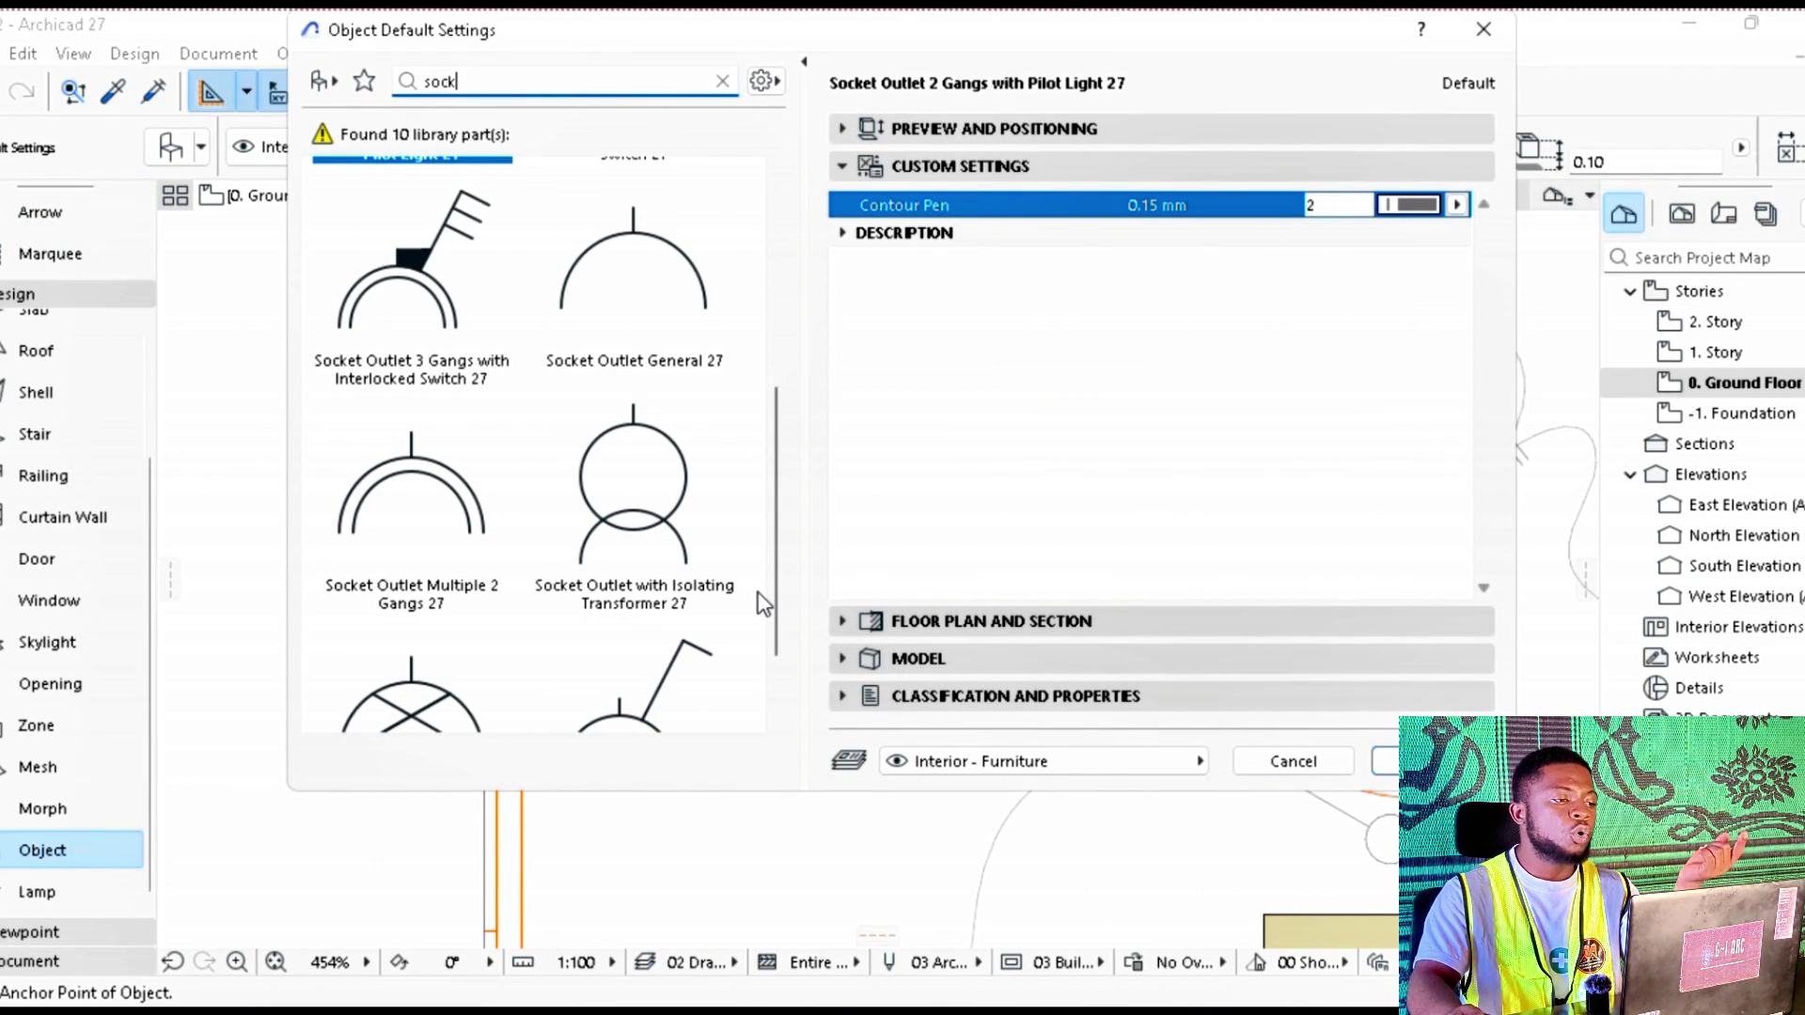
{"action": "left_click", "coordinate": [411, 507]}
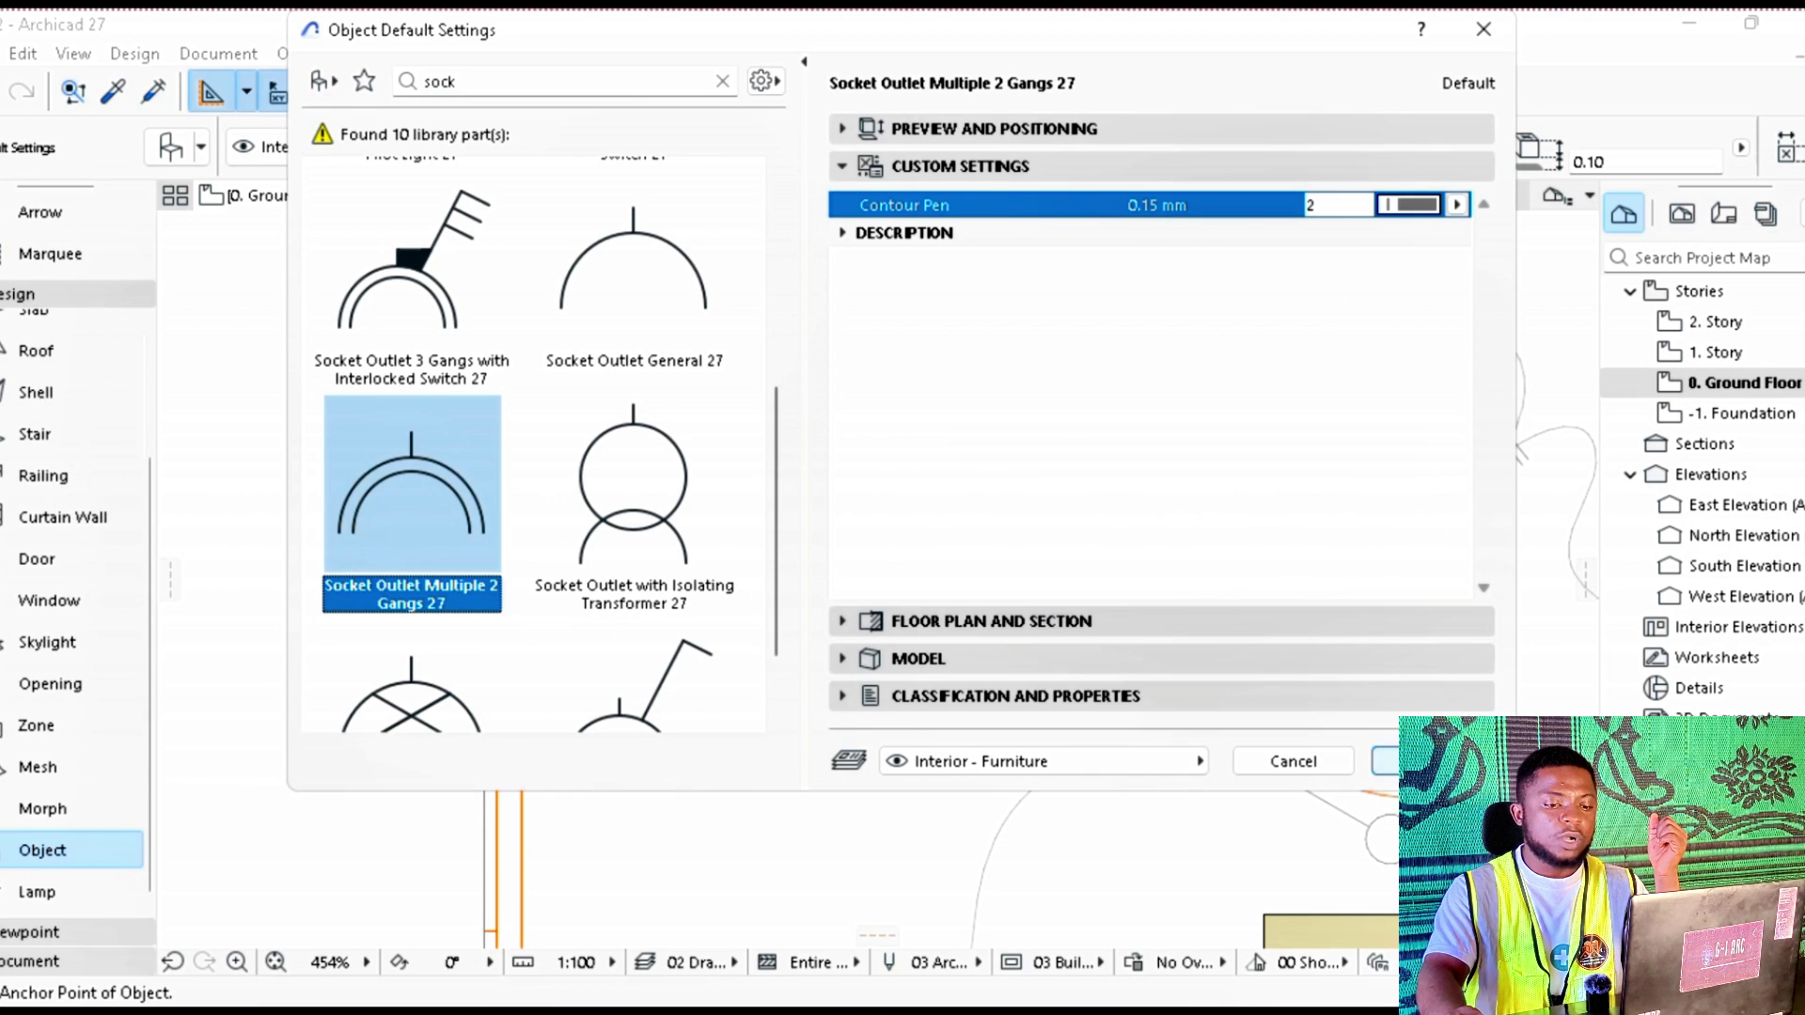
{"action": "key", "text": "Return"}
{"action": "scroll", "coordinate": [1165, 541], "scroll_direction": "up", "scroll_amount": 3}
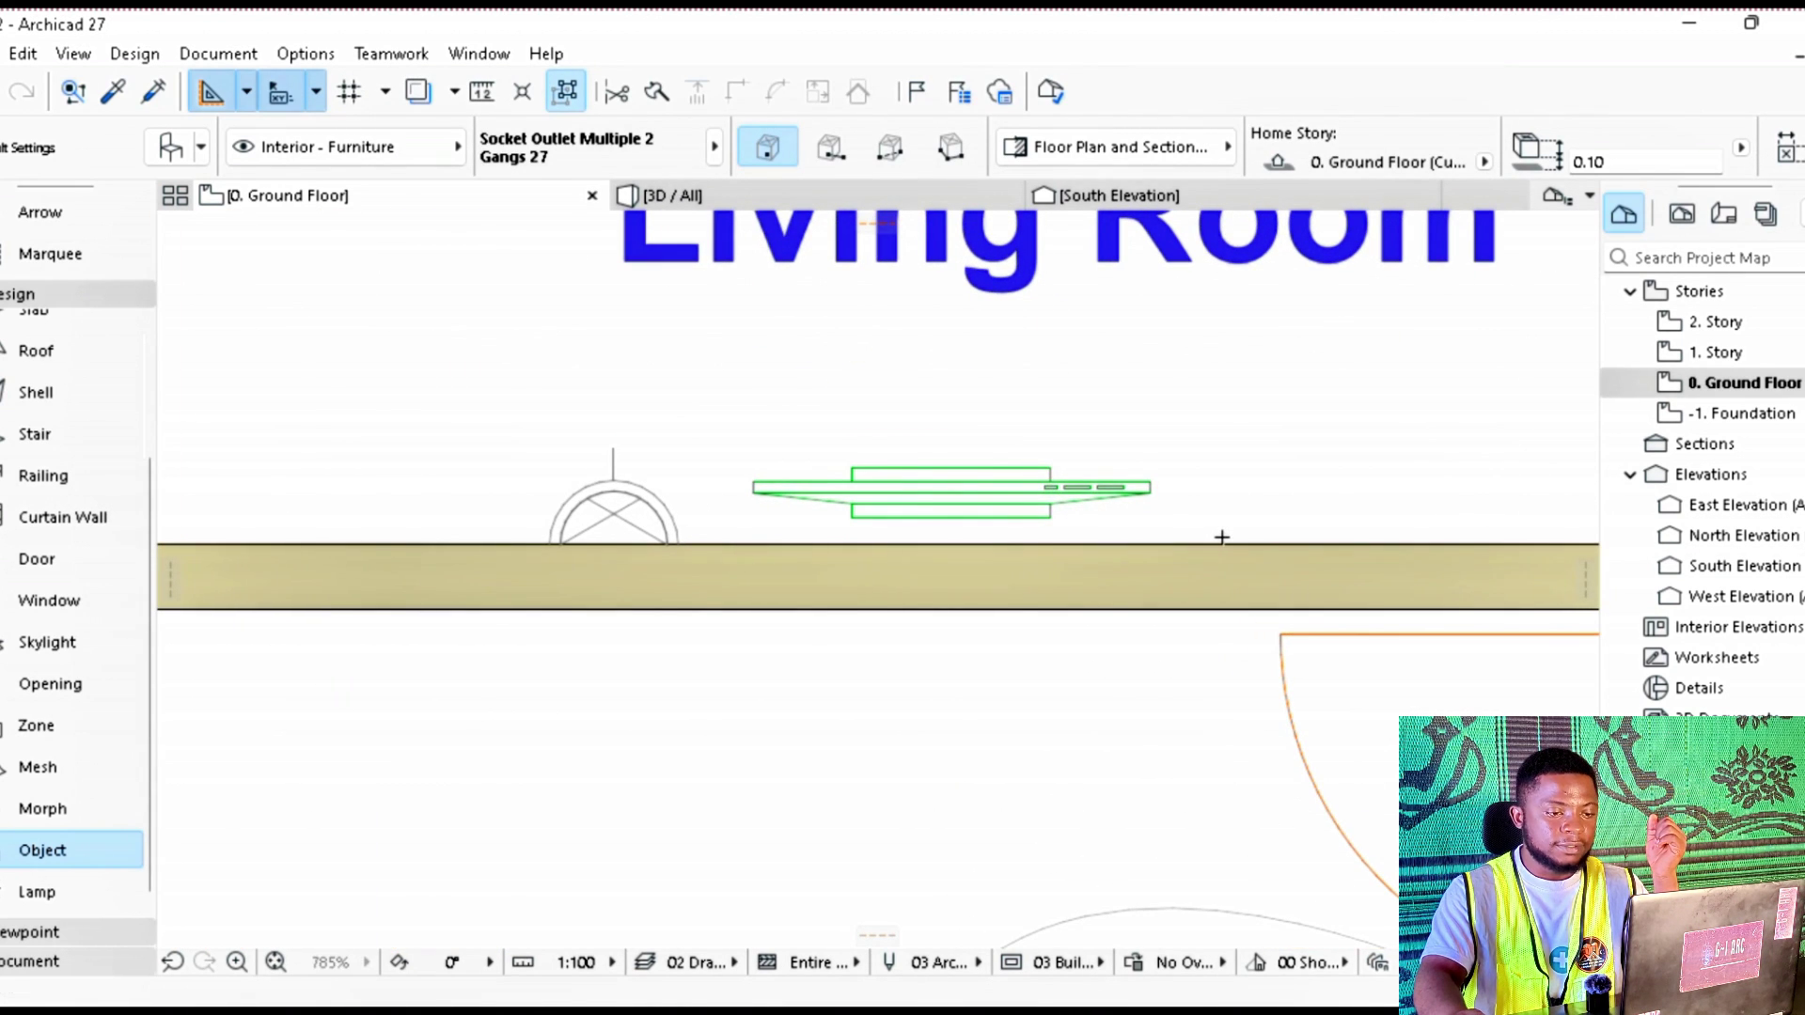
{"action": "scroll", "coordinate": [1360, 522], "scroll_direction": "up", "scroll_amount": 2}
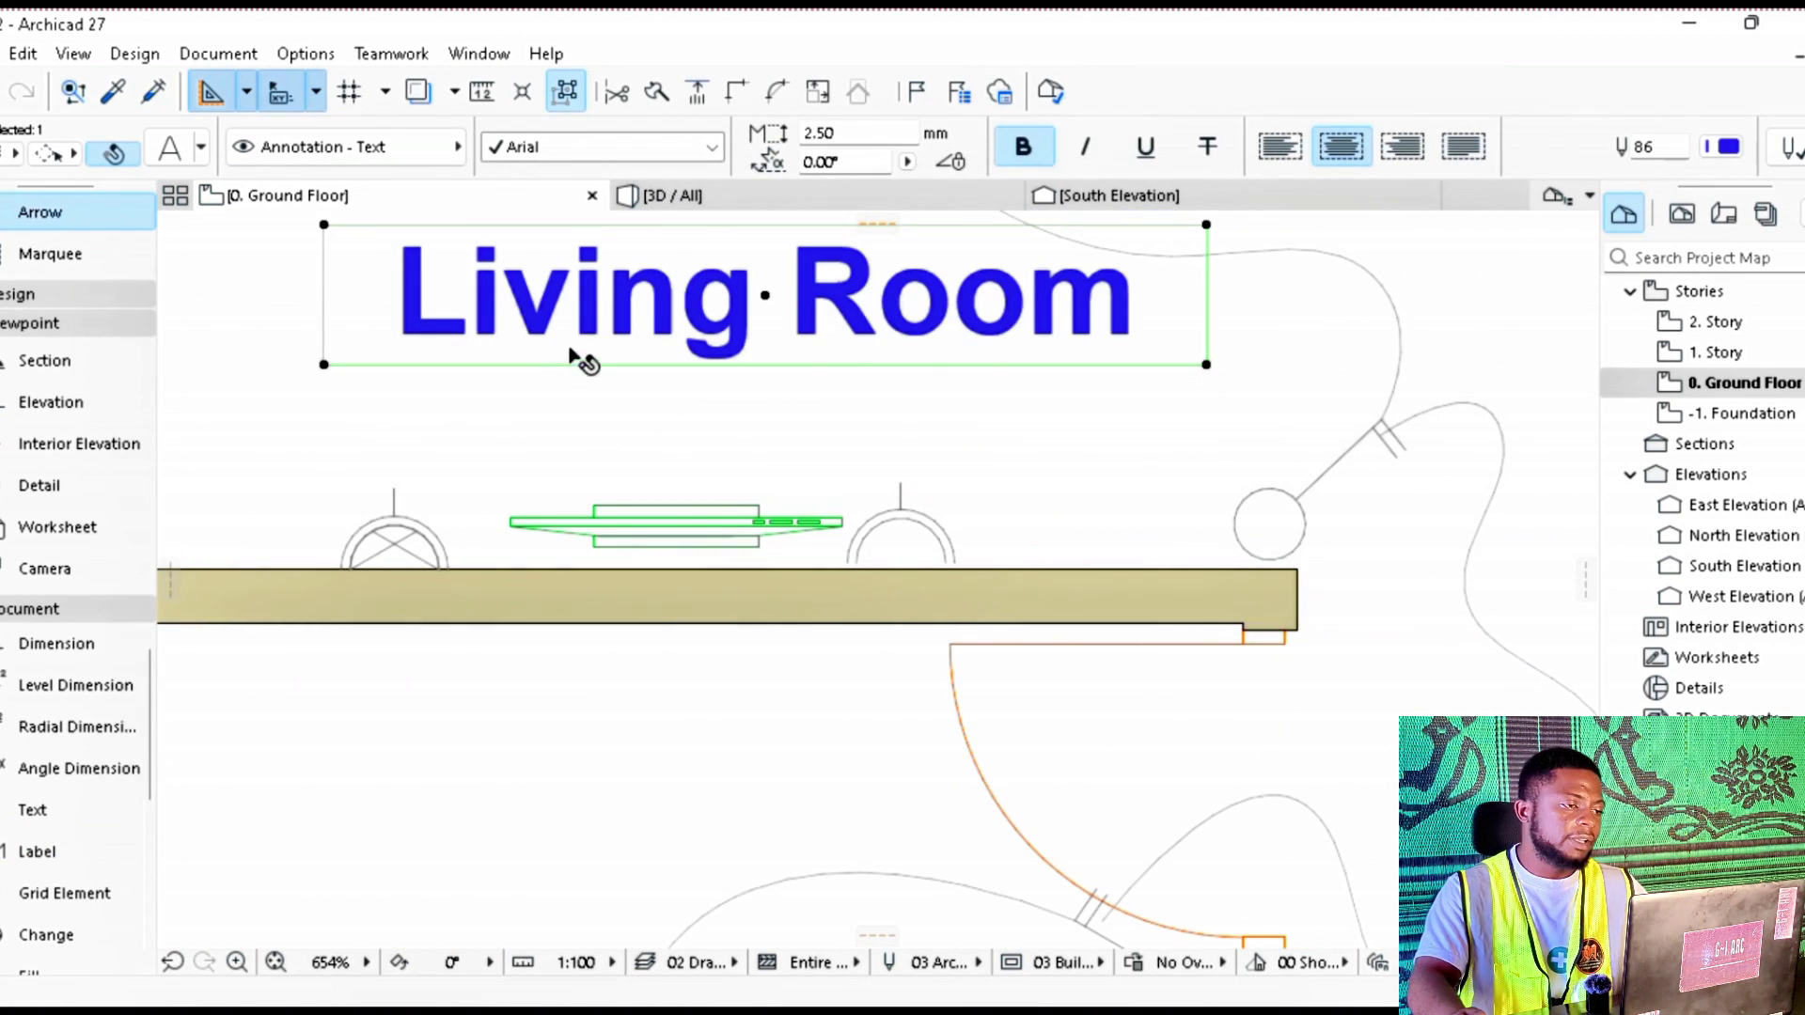
Step: Drag a copy of the Living Room label down over the new socket outlet beside the television
{"action": "right_click", "coordinate": [592, 331]}
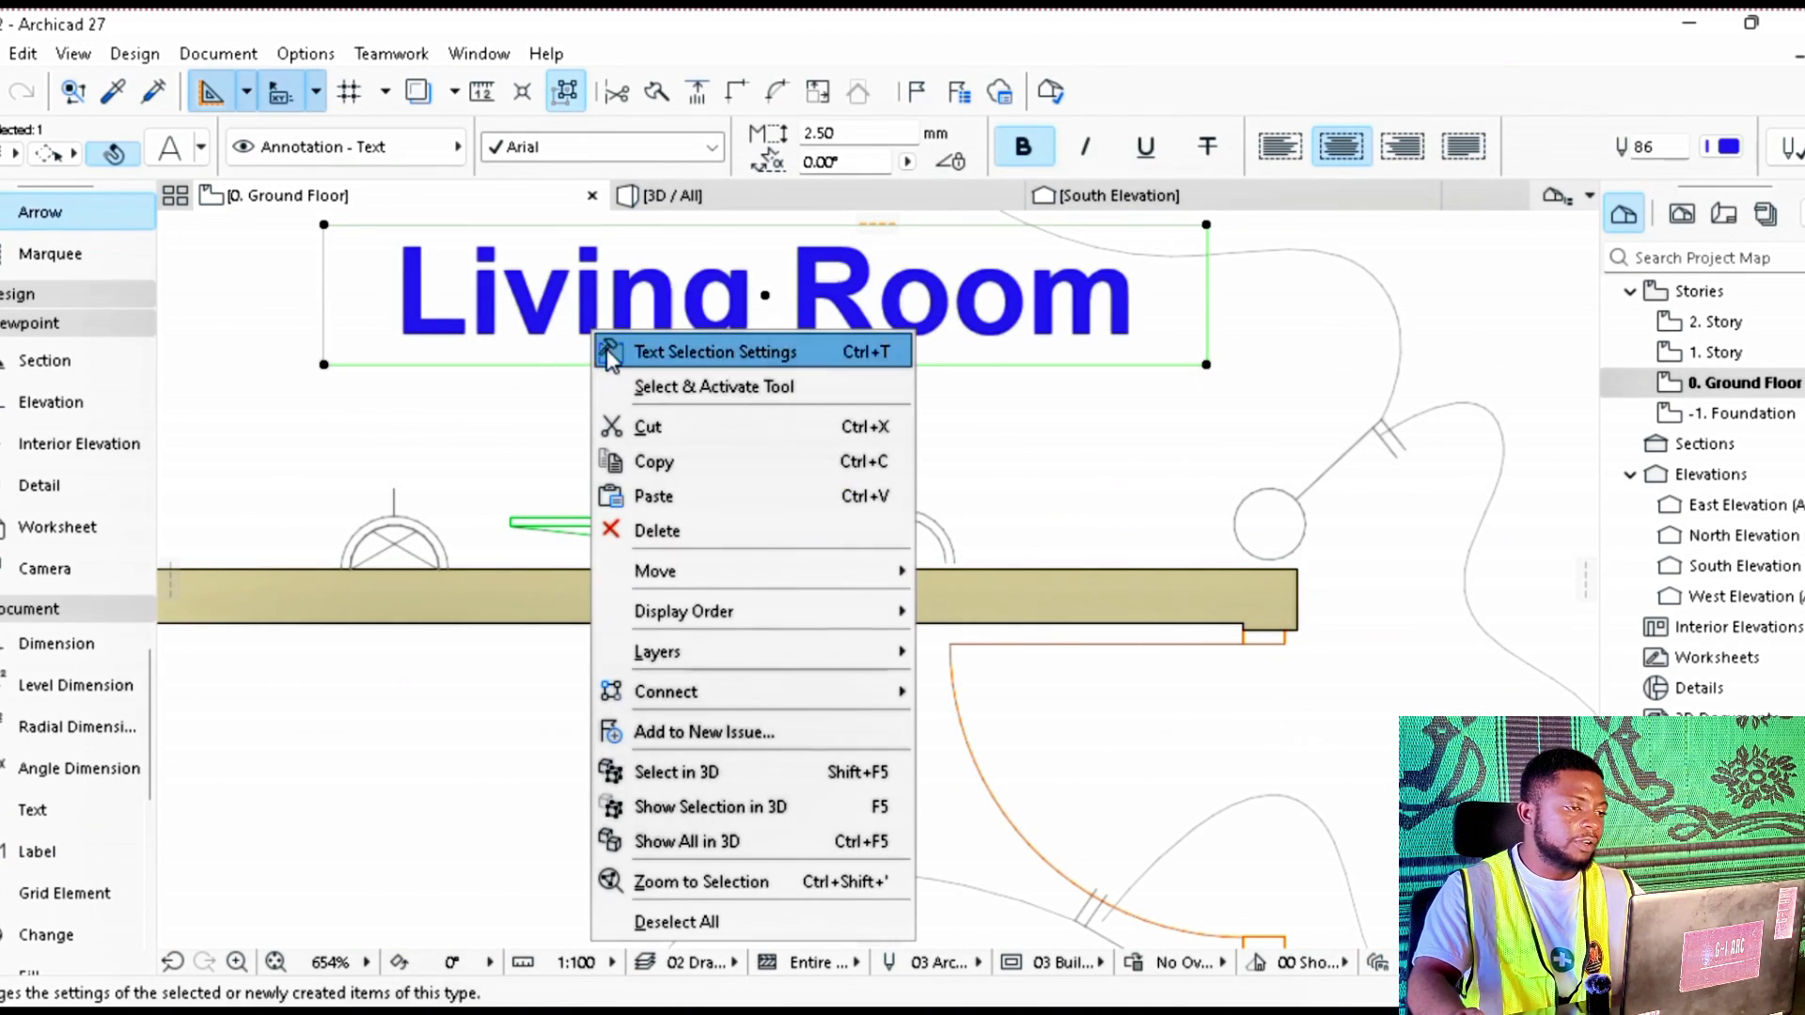
{"action": "mouse_move", "coordinate": [706, 568]}
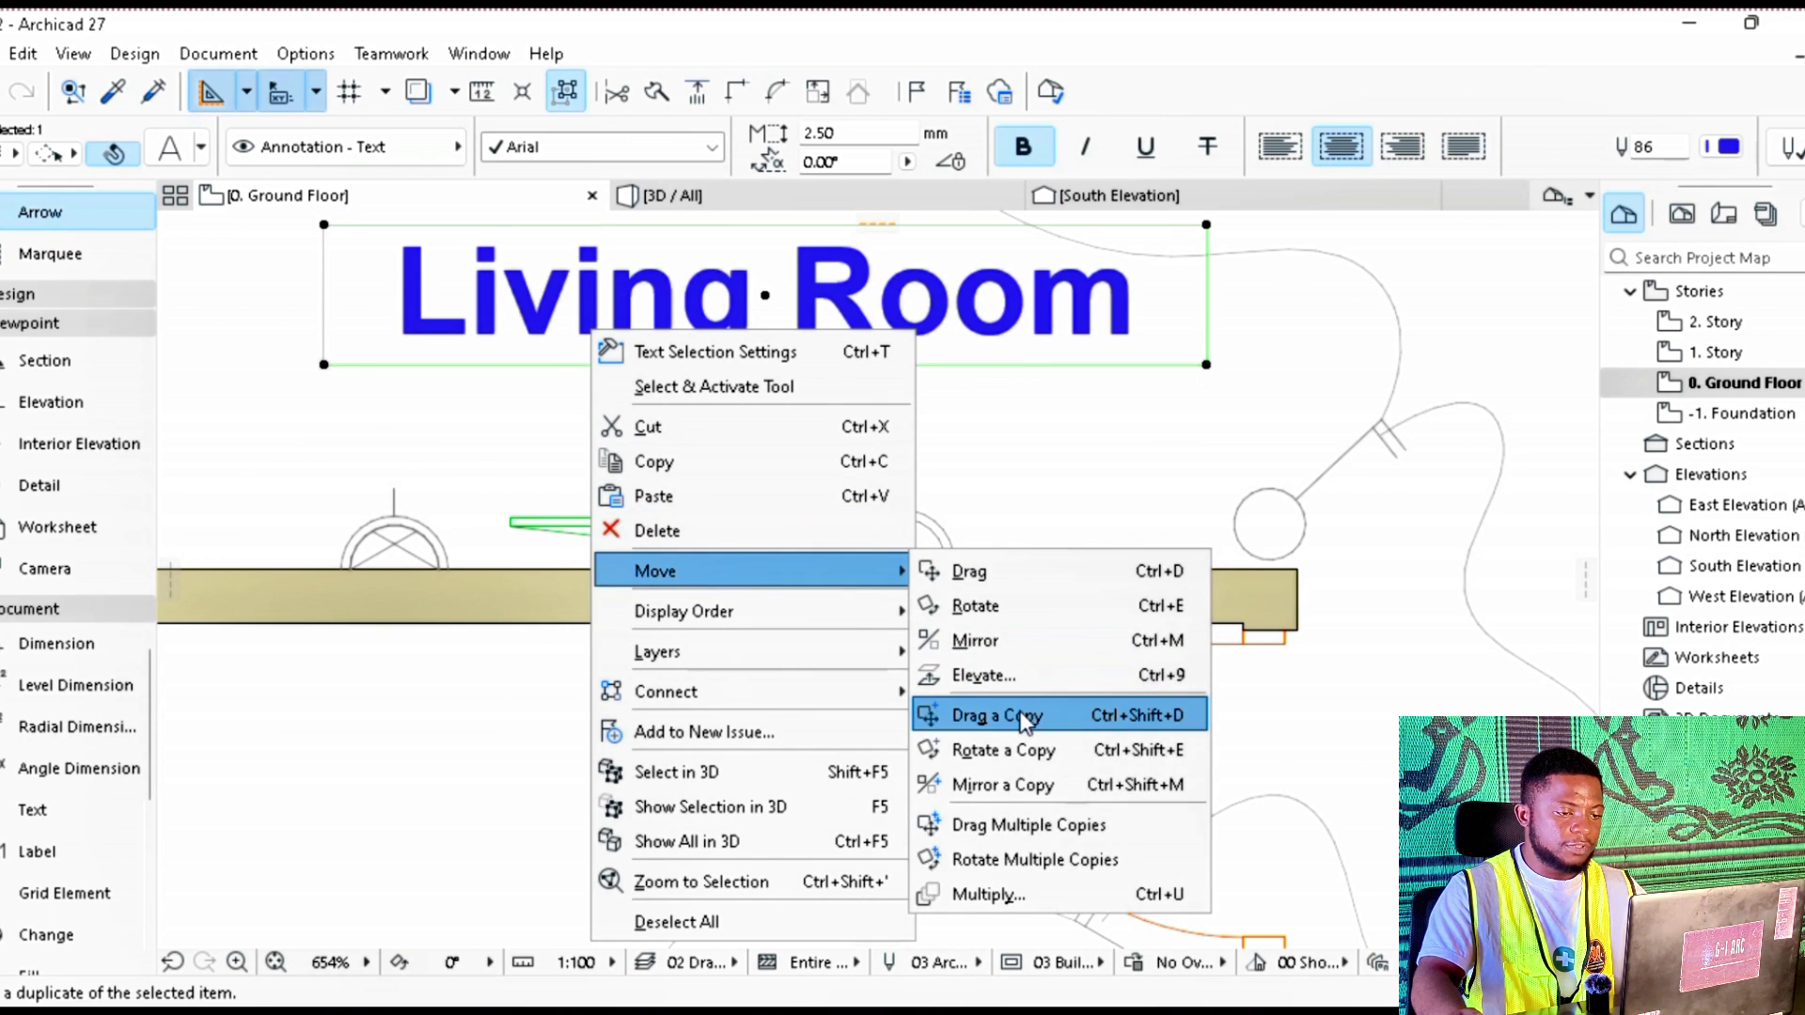
{"action": "left_click", "coordinate": [1006, 713]}
{"action": "left_click", "coordinate": [767, 369]}
{"action": "left_click", "coordinate": [917, 589]}
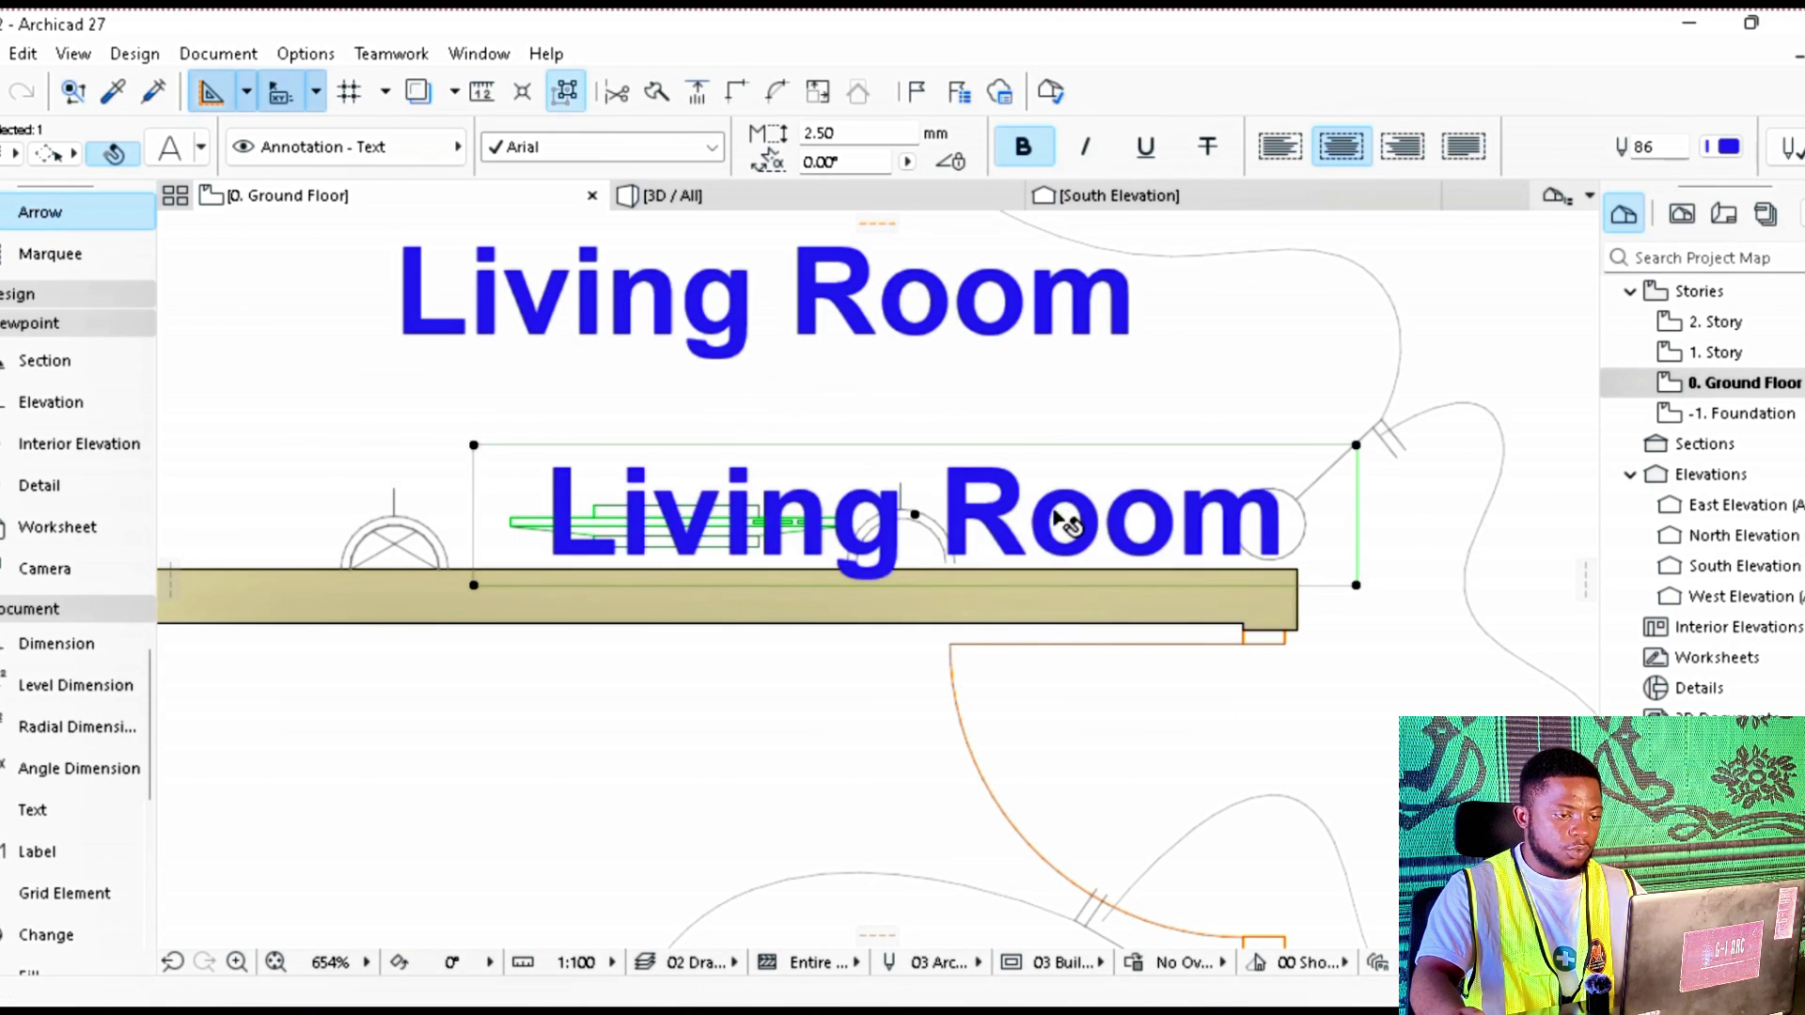
Step: Replace the copied label's text with "TV" and set its text size to 0.5 mm
{"action": "double_click", "coordinate": [1072, 519]}
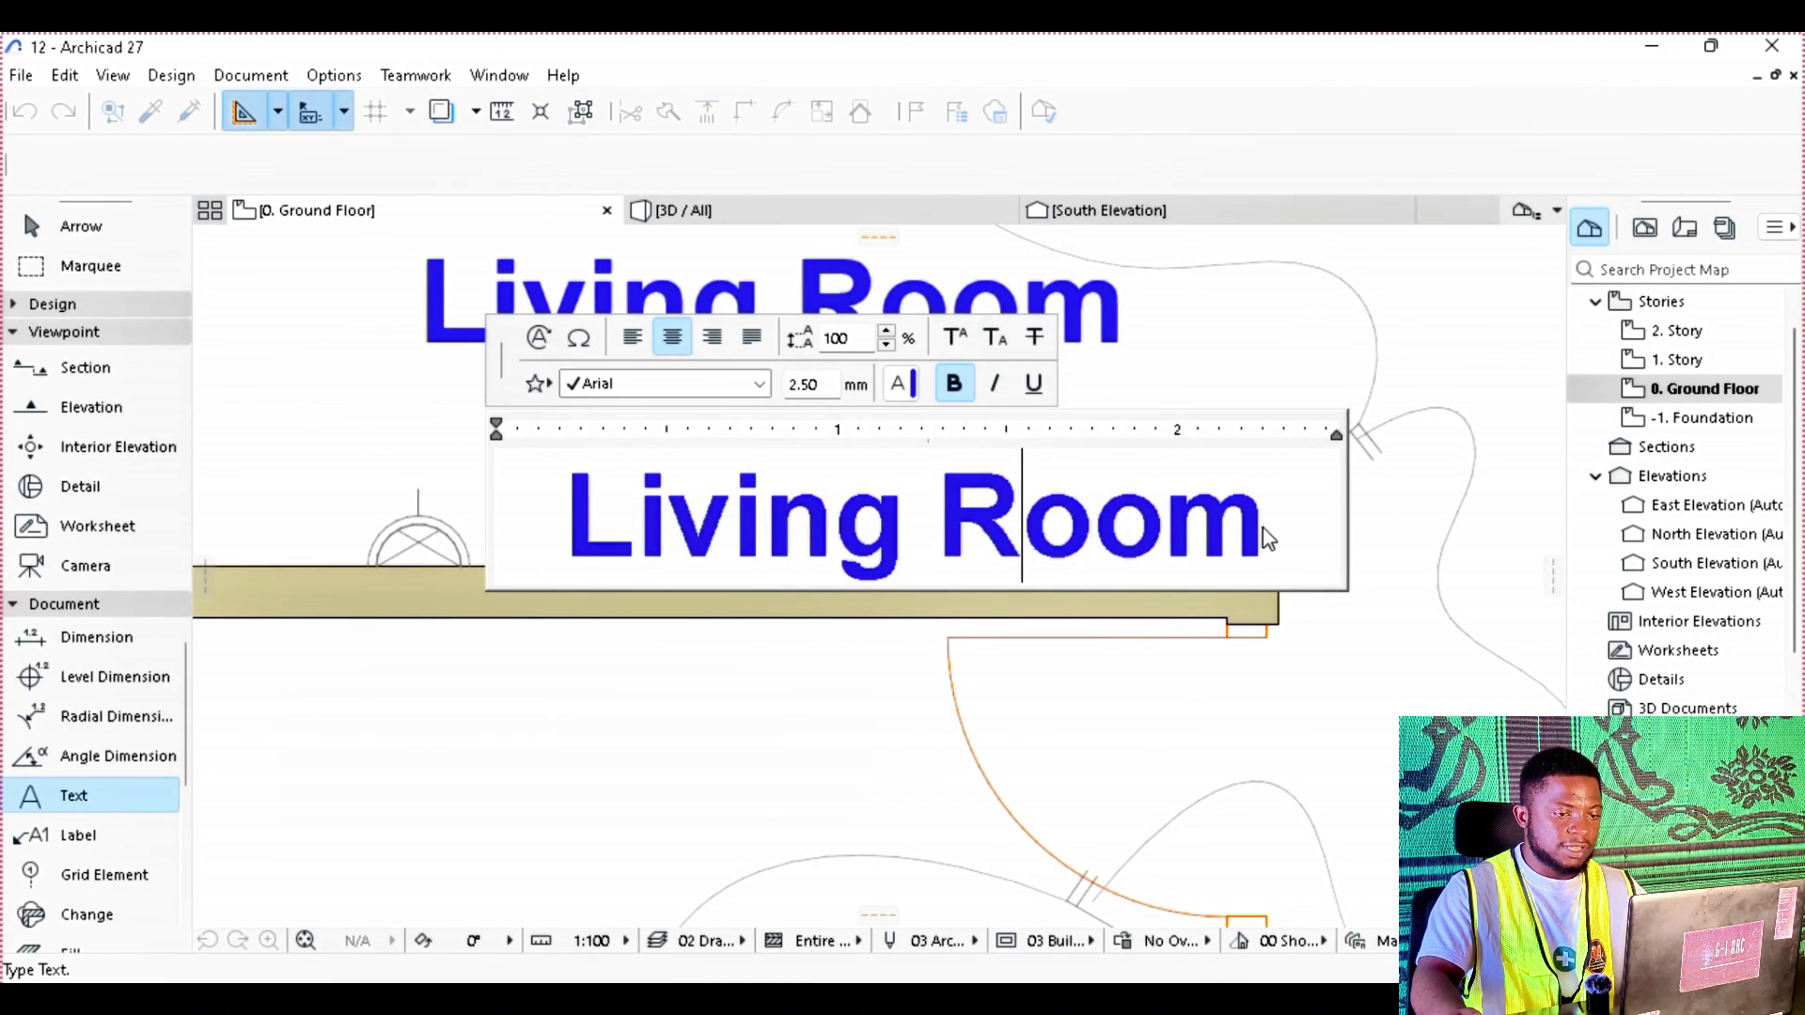
{"action": "left_click_drag", "start_coordinate": [1267, 537], "coordinate": [570, 523]}
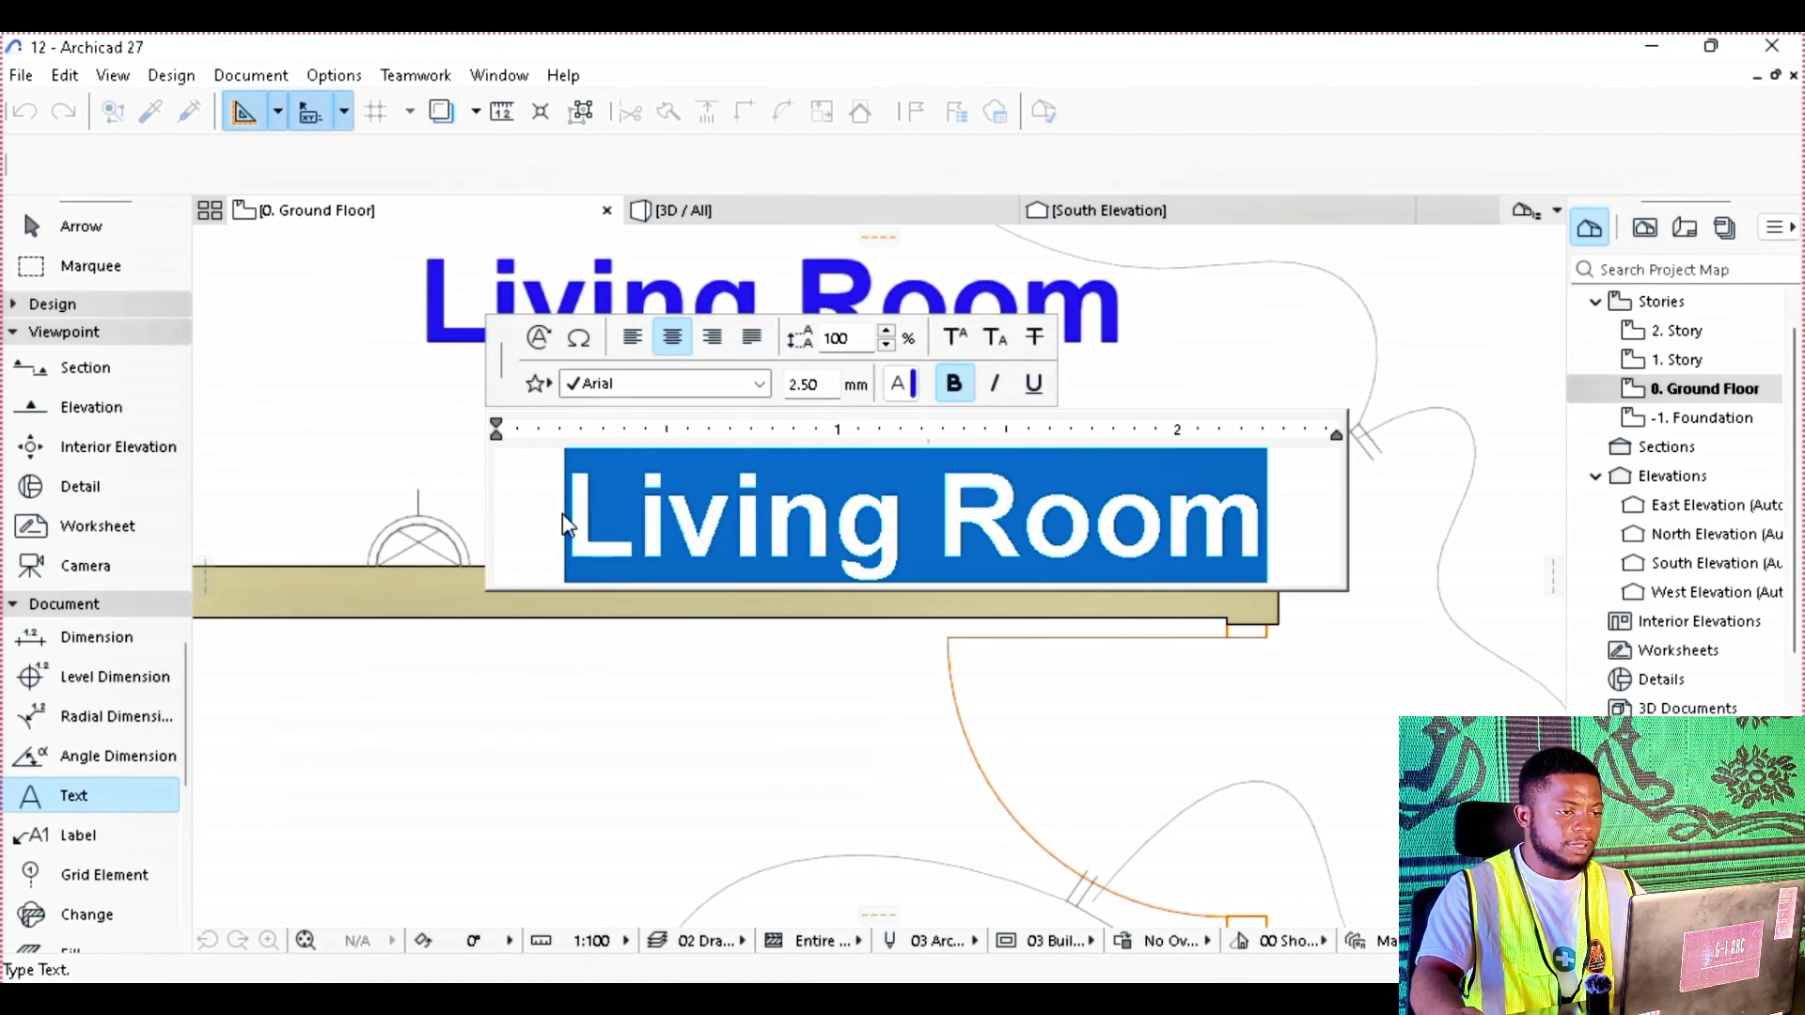
{"action": "type", "text": "T"}
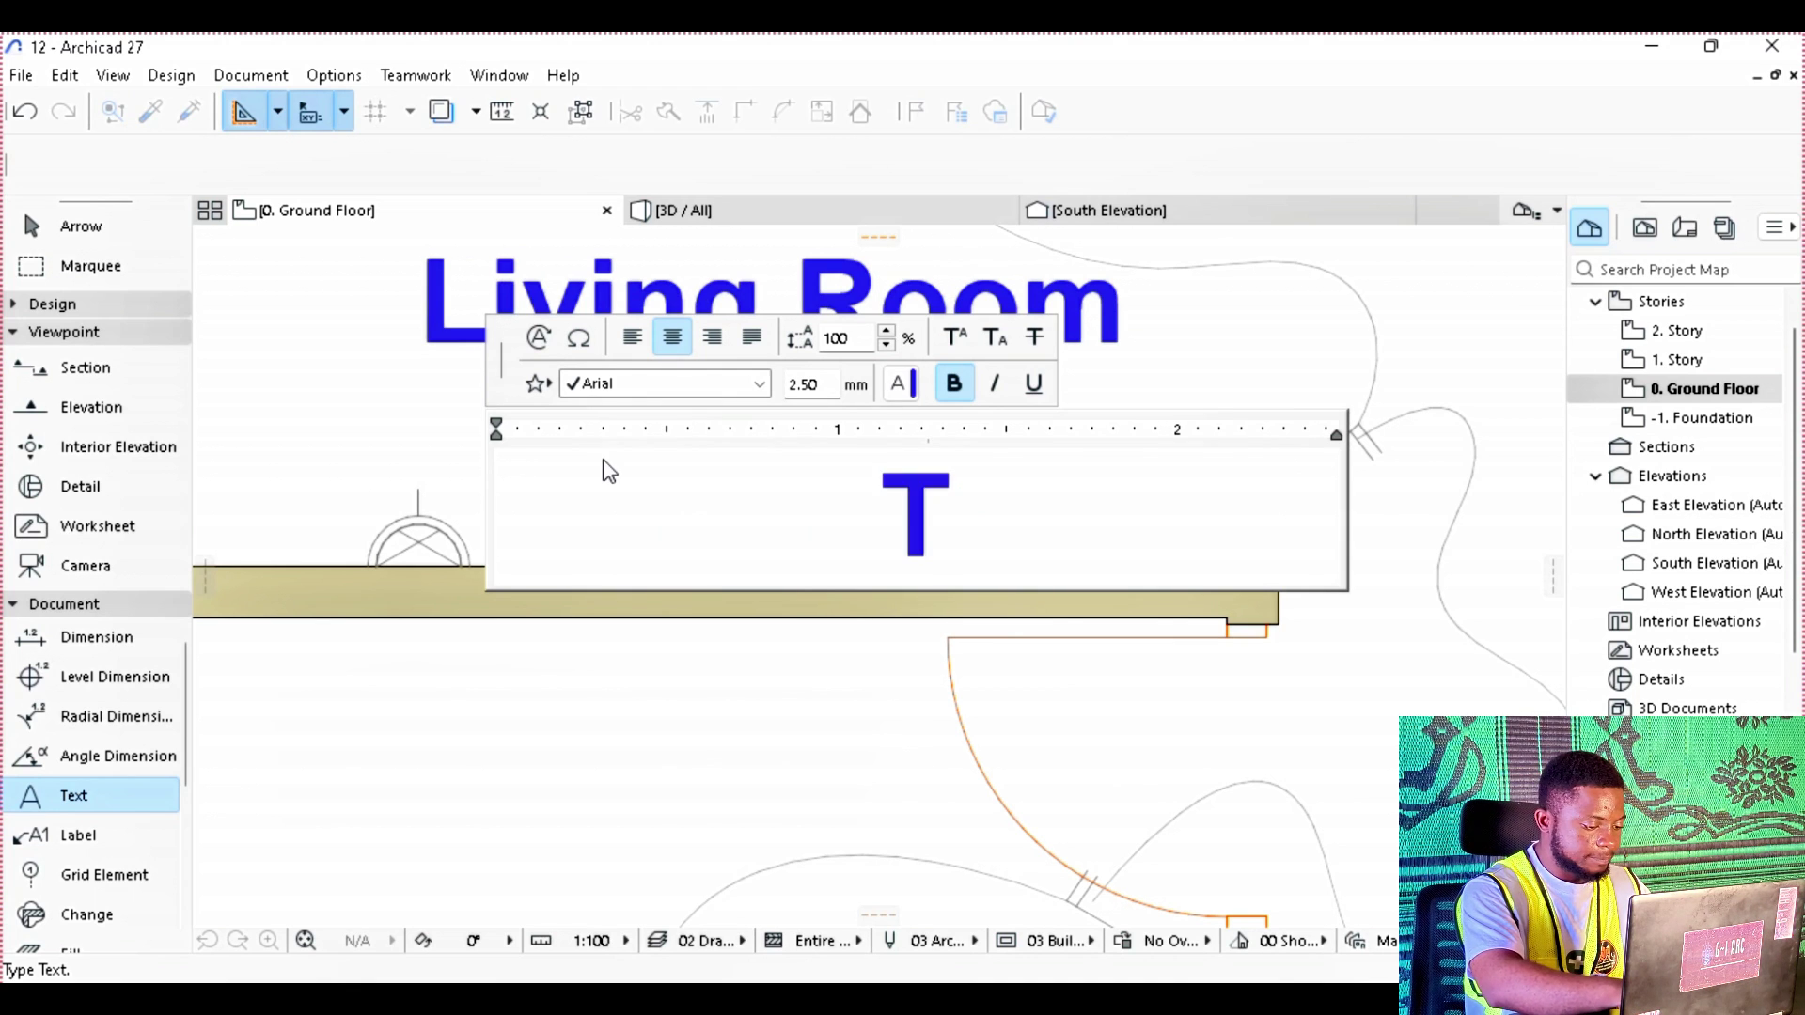
{"action": "type", "text": "v"}
{"action": "key", "text": "ctrl+a"}
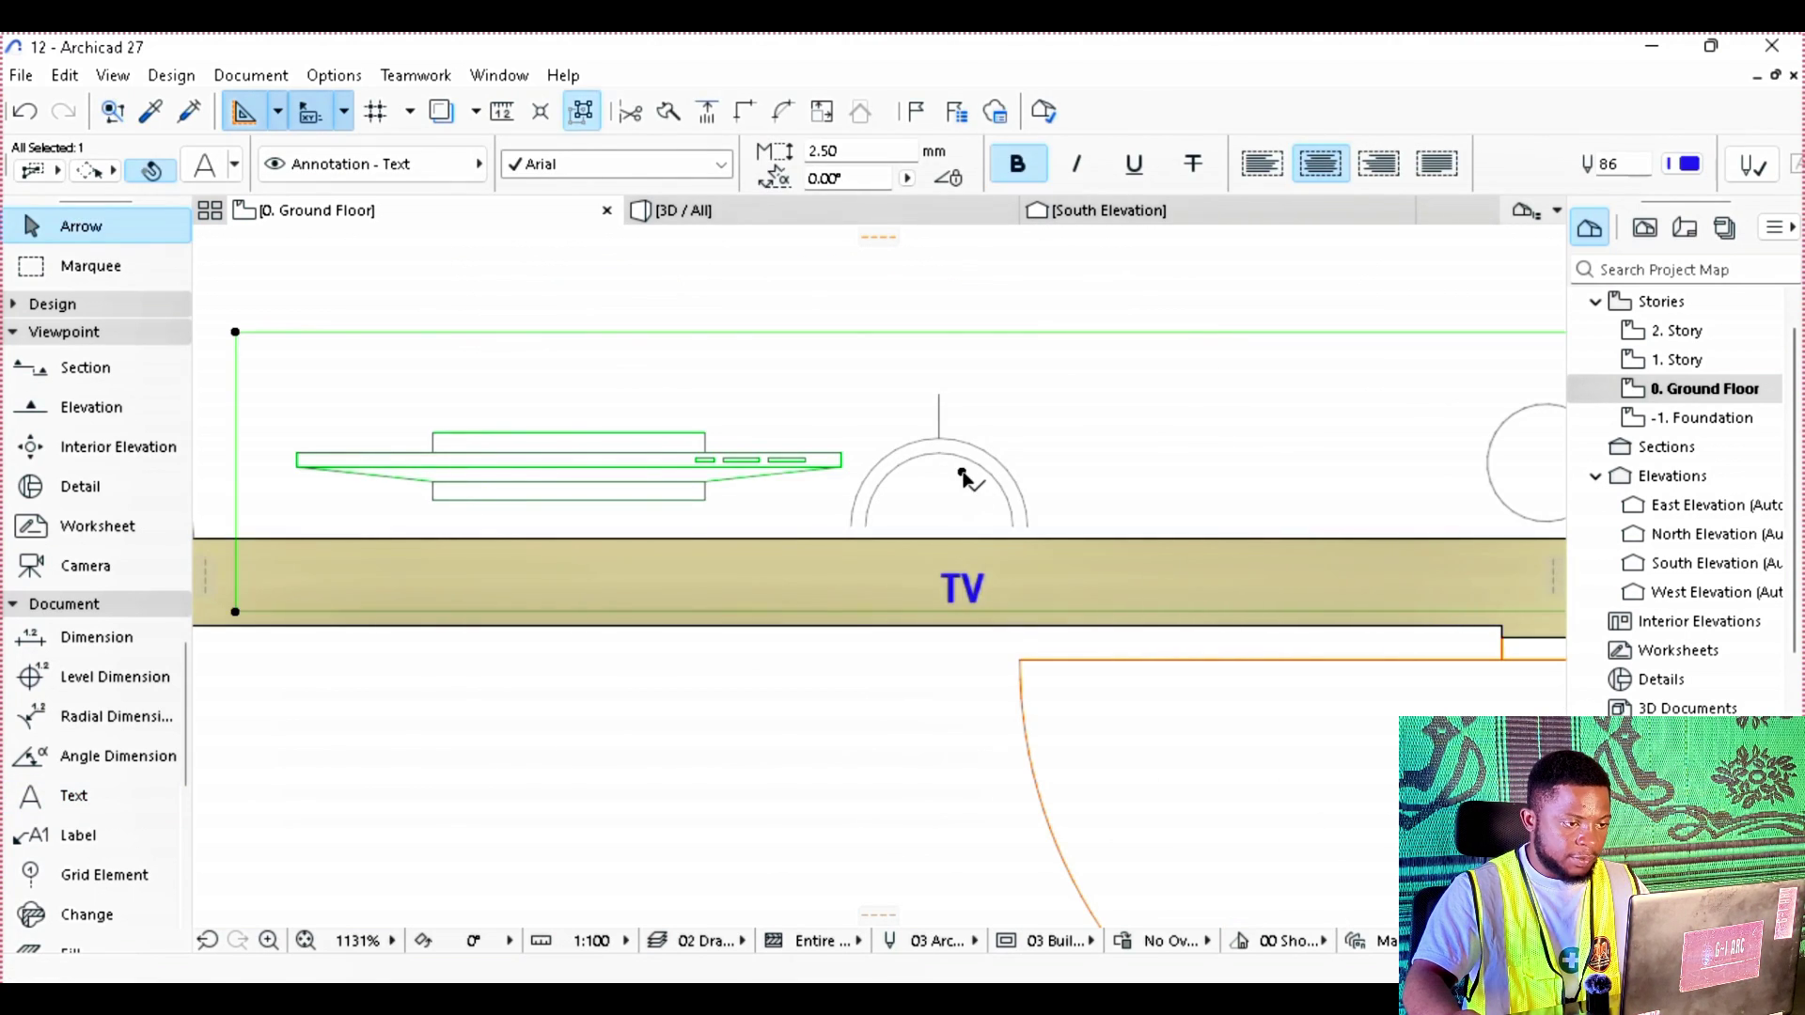
Step: Move the small TV label off the wall into the arc of the socket outlet beside the television
{"action": "left_click", "coordinate": [962, 471]}
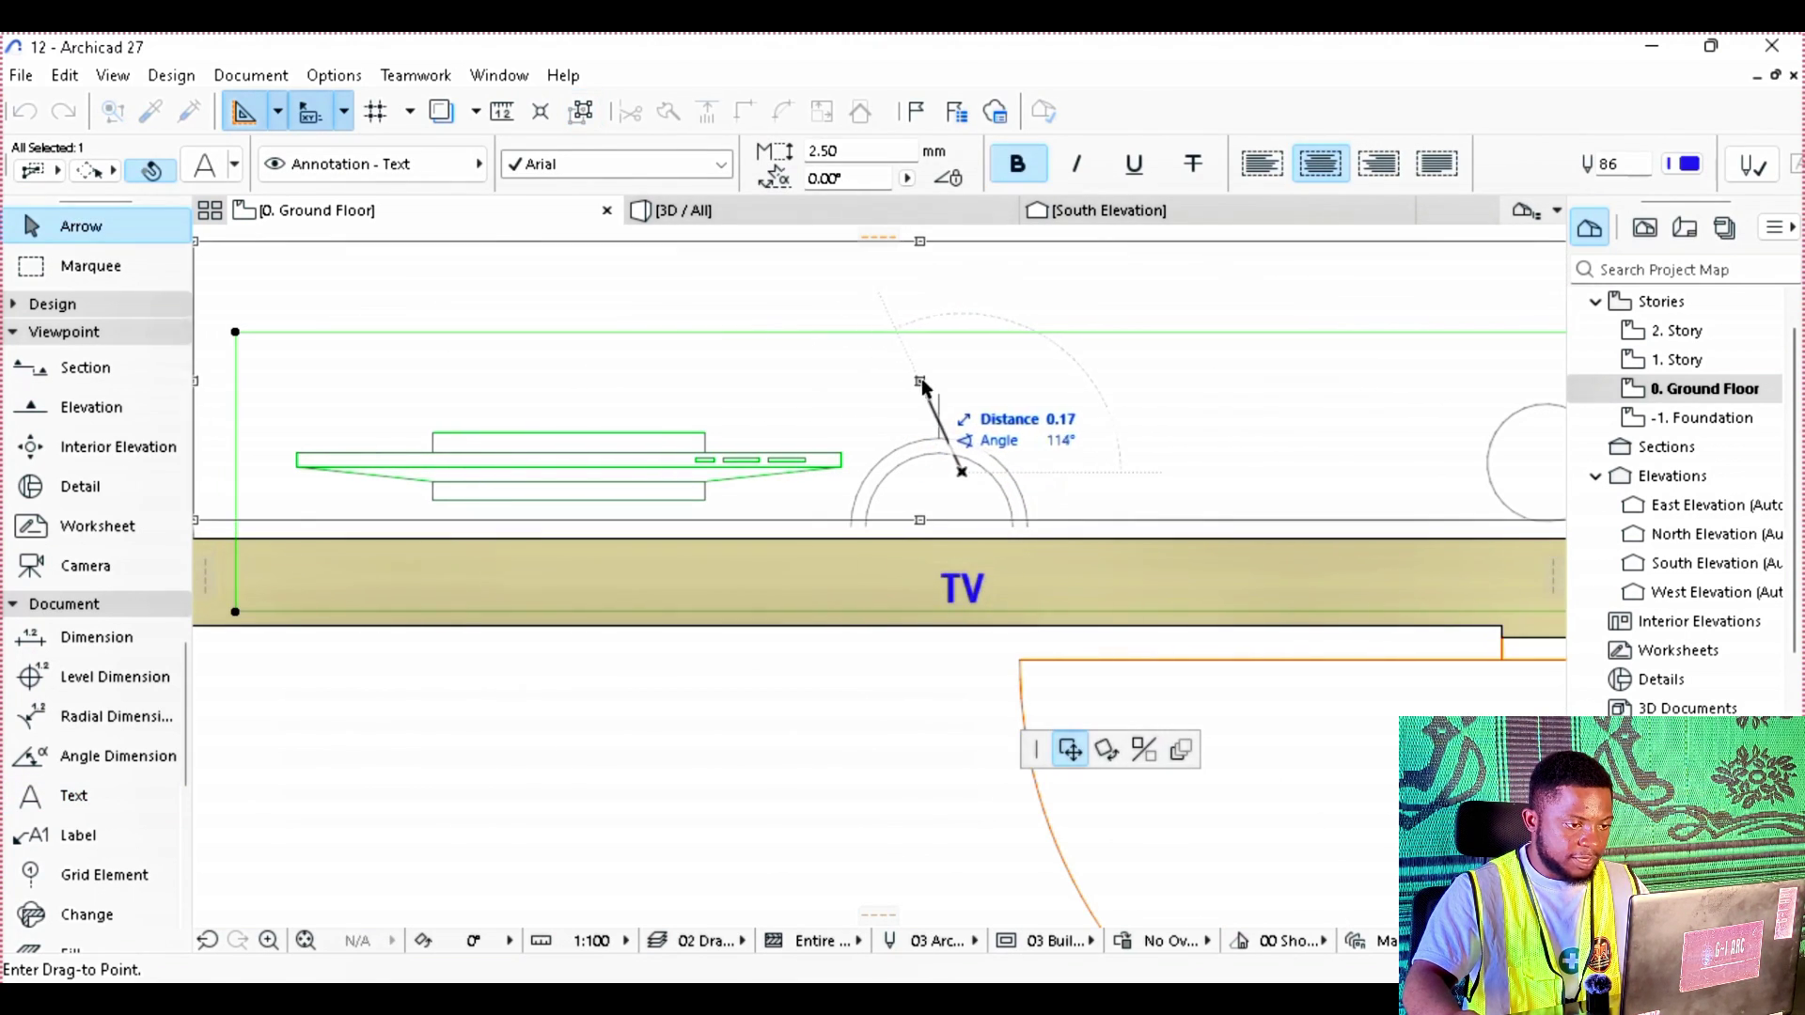
{"action": "left_click", "coordinate": [922, 382]}
{"action": "scroll", "coordinate": [924, 481], "scroll_direction": "up", "scroll_amount": 2}
{"action": "left_click", "coordinate": [926, 337]}
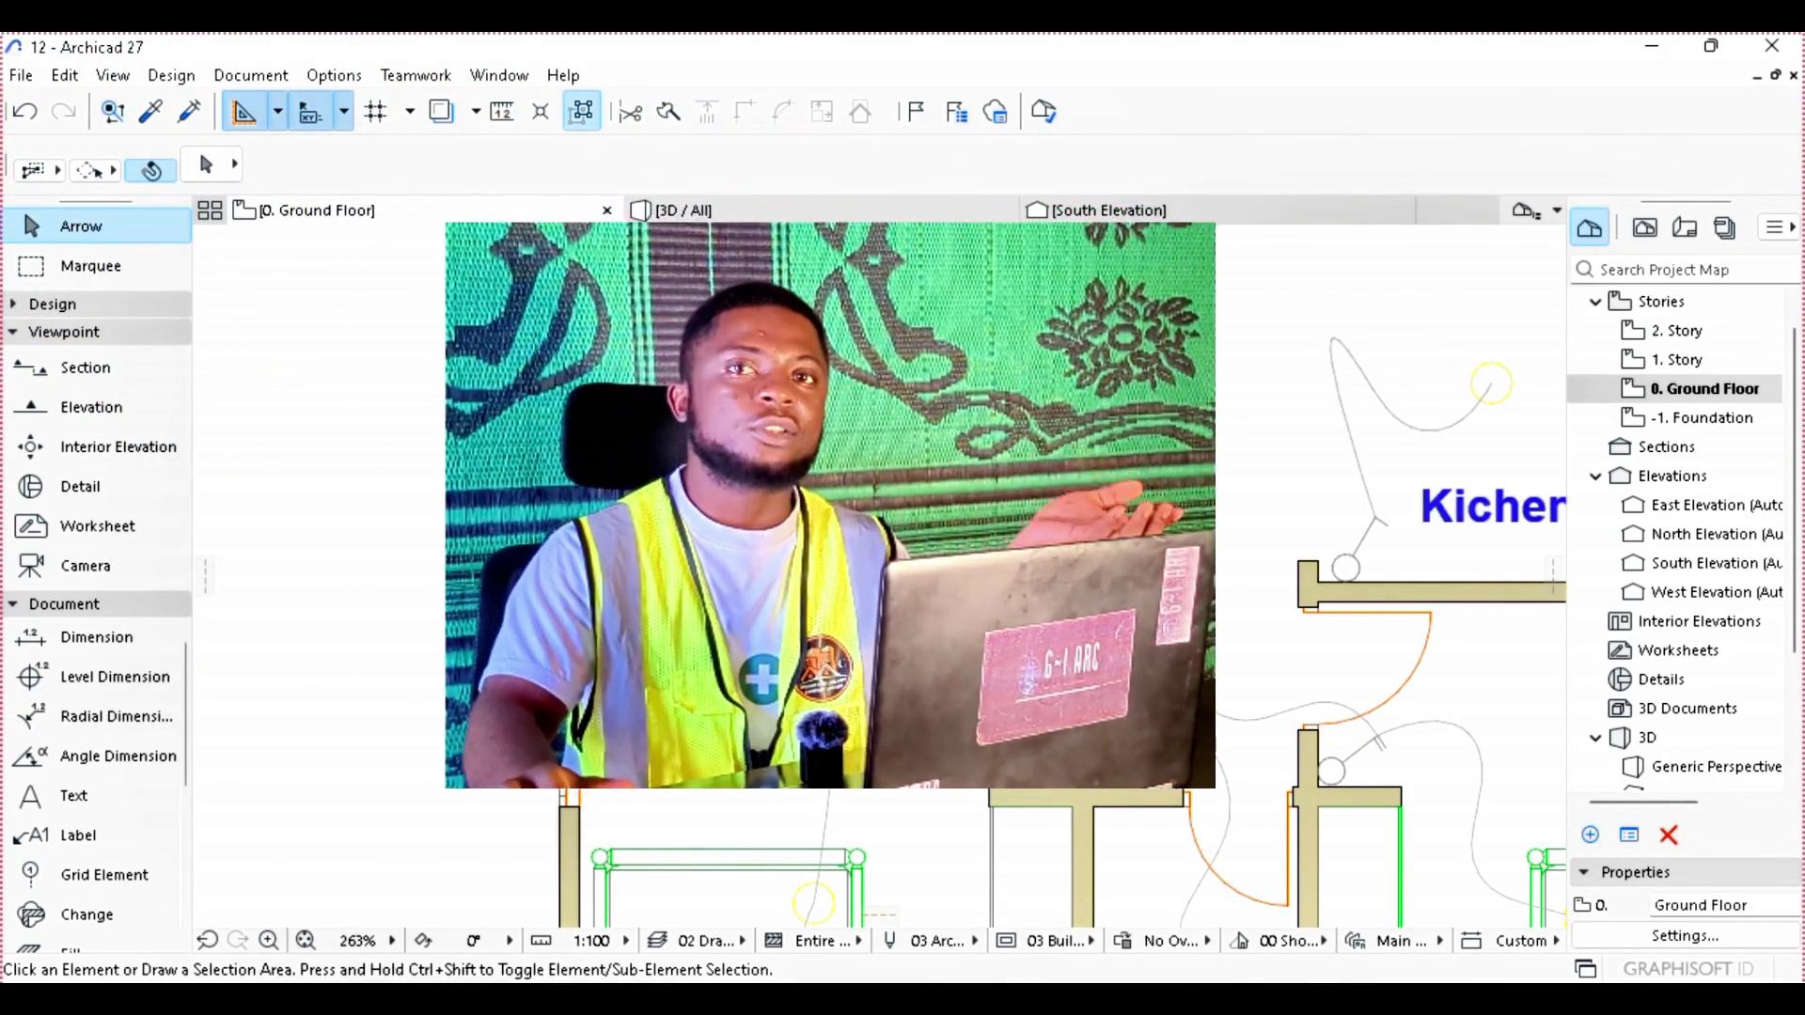
Step: Examine the TV label inside the socket outlet beside the living room's television
{"action": "scroll", "coordinate": [905, 700], "scroll_direction": "up", "scroll_amount": 3}
{"action": "scroll", "coordinate": [905, 701], "scroll_direction": "down", "scroll_amount": 1}
{"action": "scroll", "coordinate": [906, 700], "scroll_direction": "up", "scroll_amount": 2}
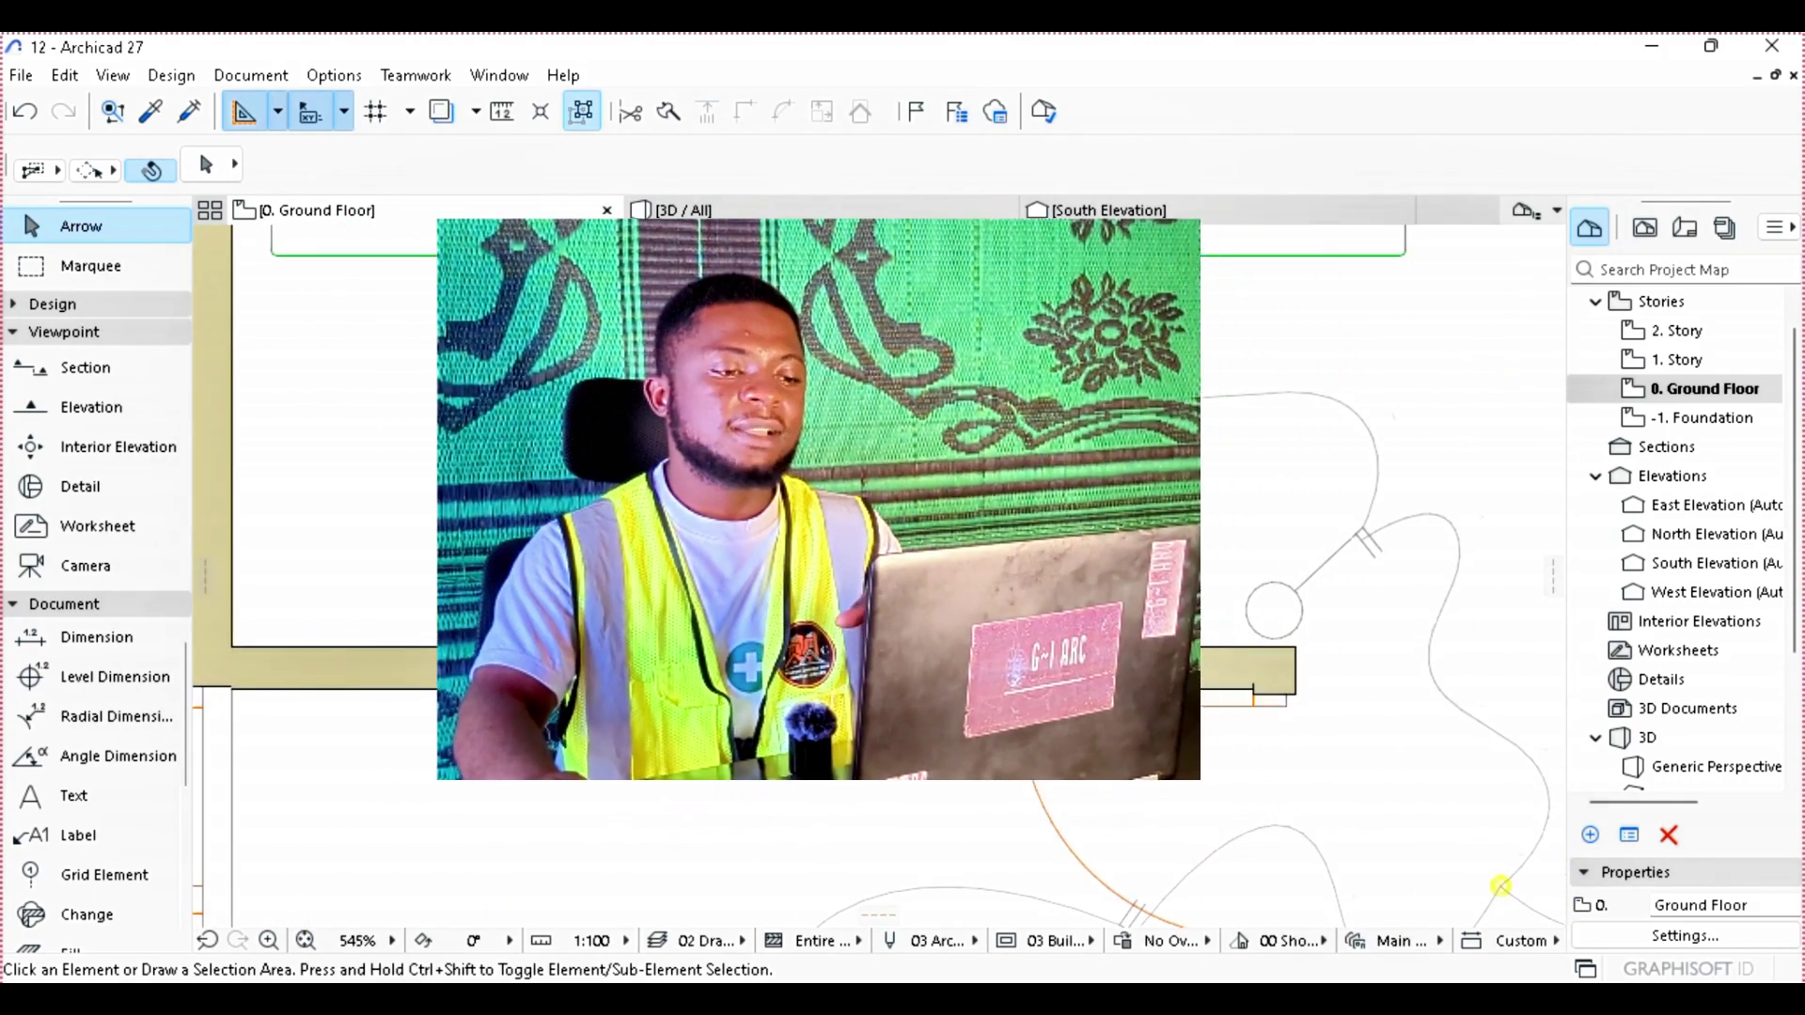
{"action": "scroll", "coordinate": [999, 614], "scroll_direction": "up", "scroll_amount": 4}
{"action": "left_click", "coordinate": [1115, 550]}
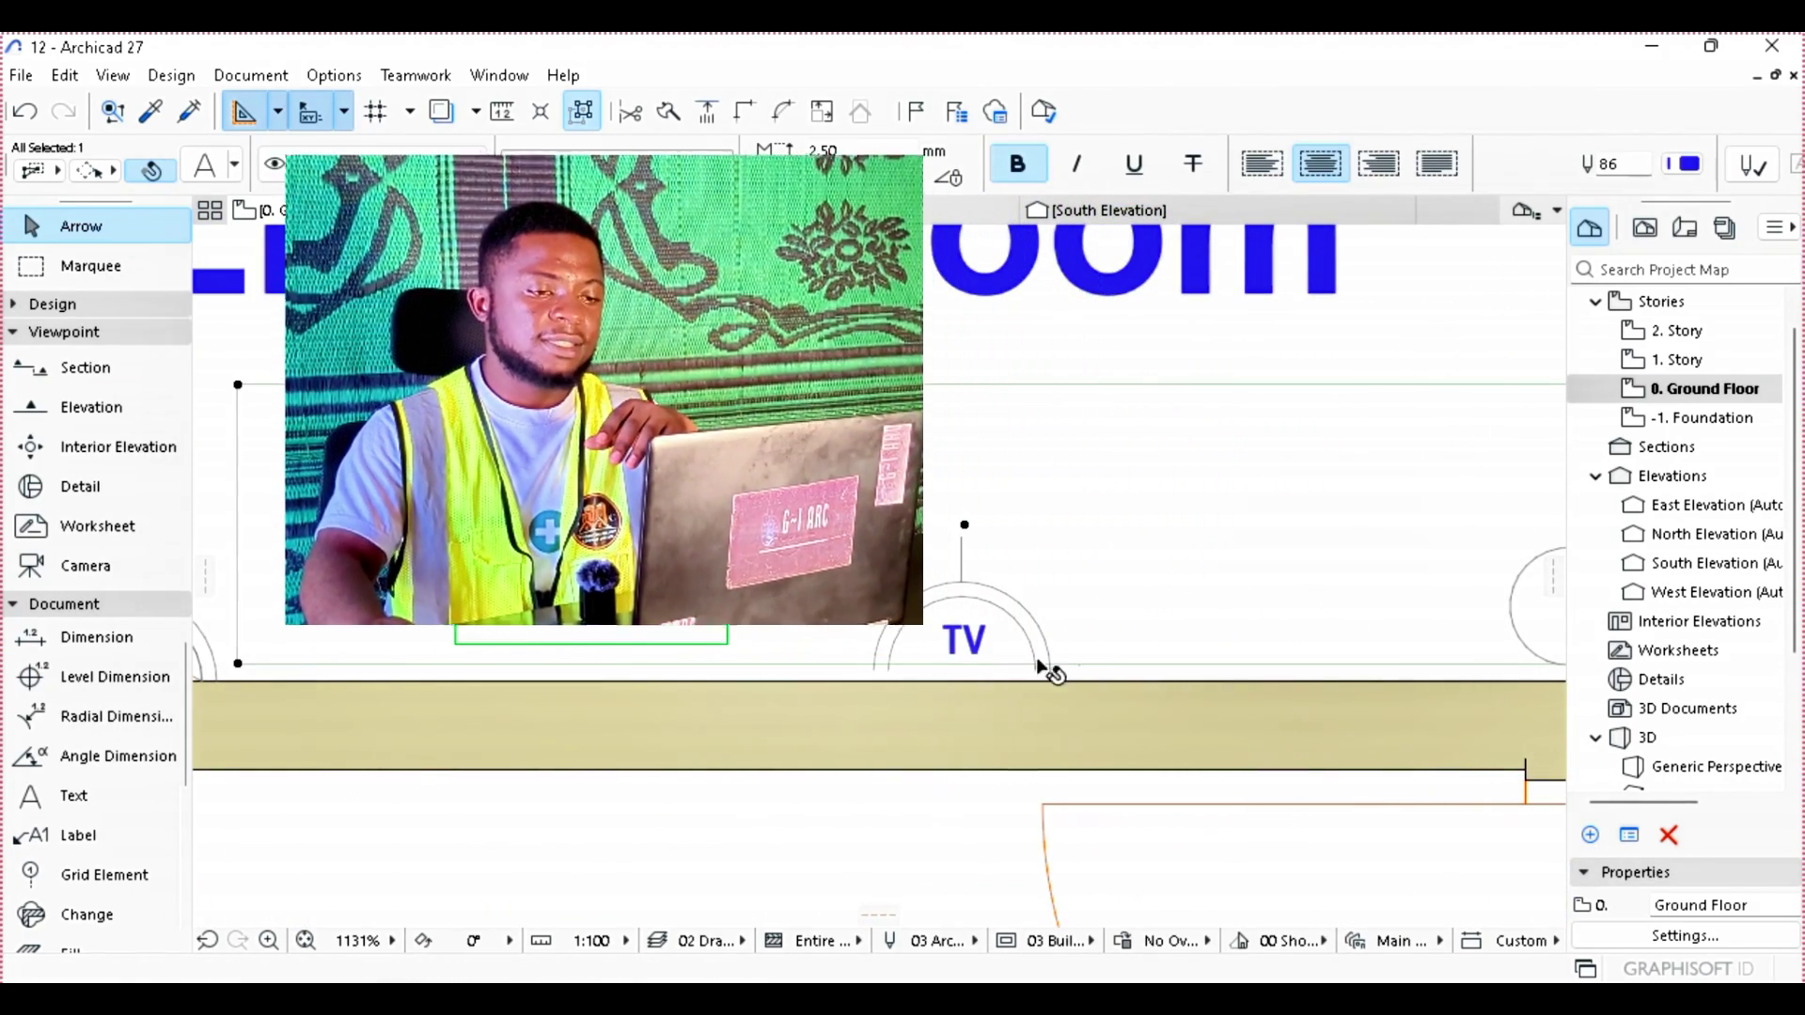
{"action": "scroll", "coordinate": [964, 583], "scroll_direction": "up", "scroll_amount": 2}
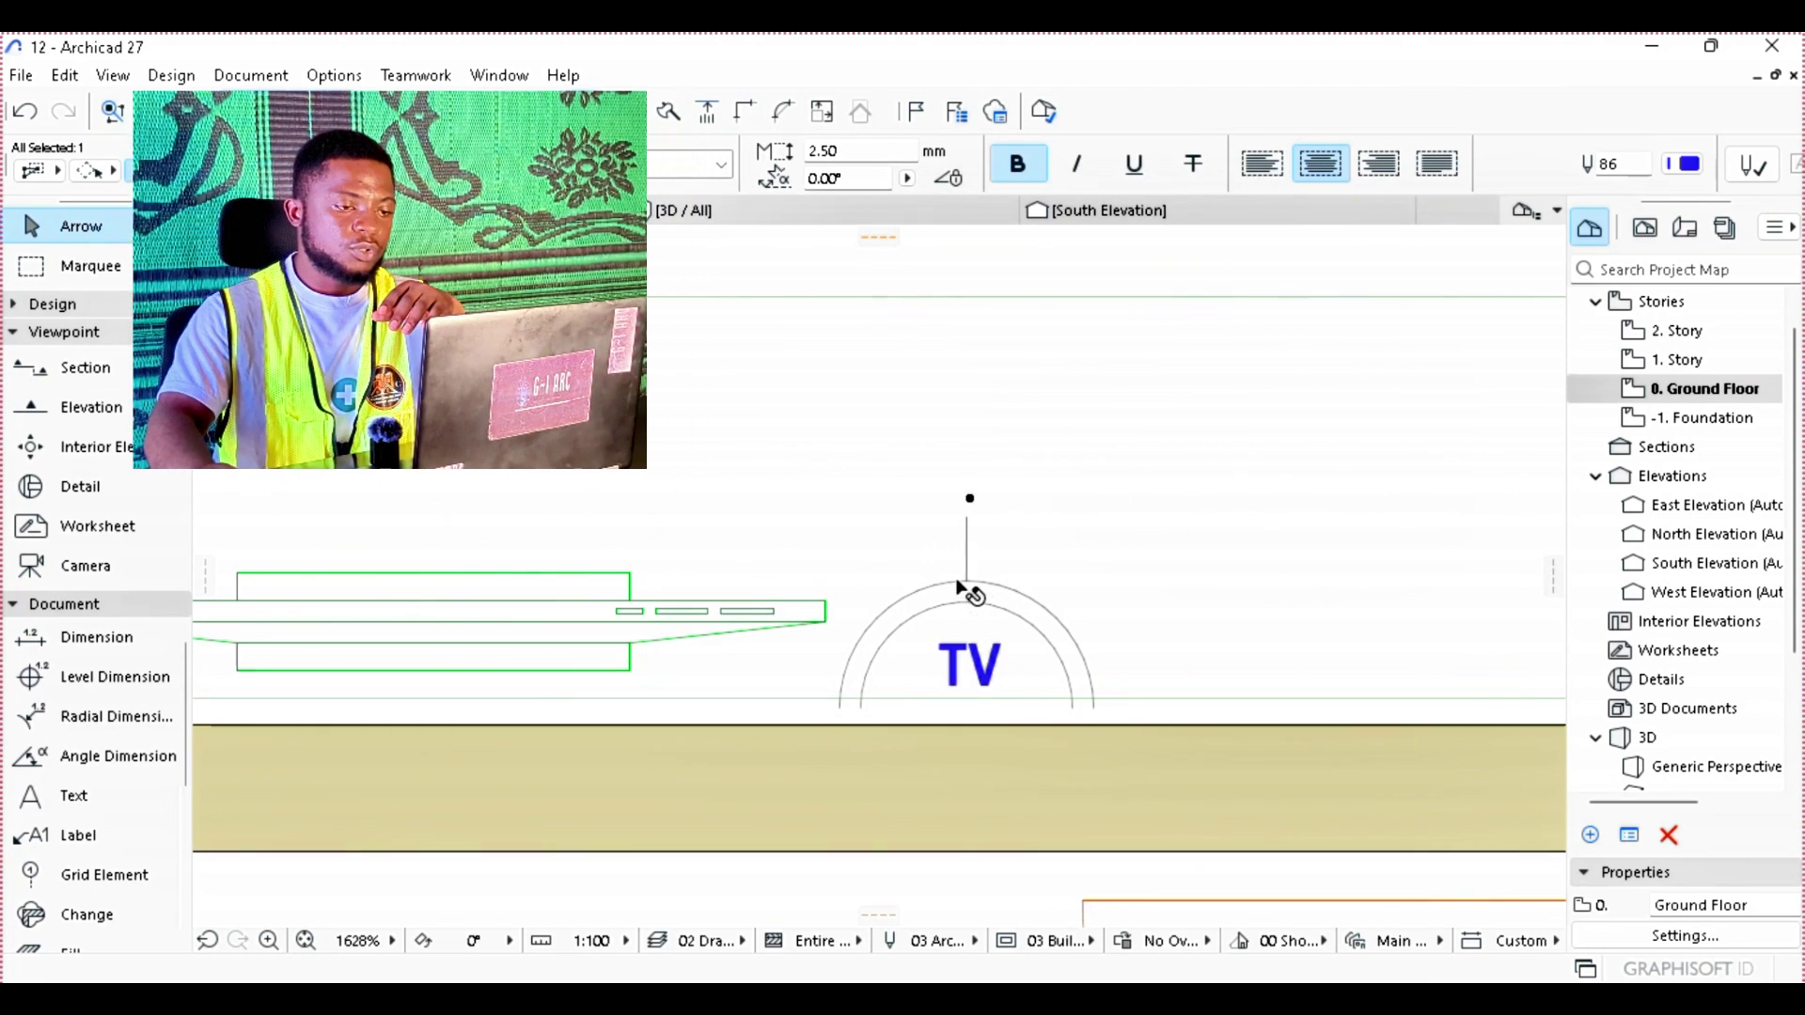
{"action": "scroll", "coordinate": [973, 593], "scroll_direction": "down", "scroll_amount": 4}
{"action": "scroll", "coordinate": [973, 592], "scroll_direction": "down", "scroll_amount": 6}
{"action": "key", "text": "Escape"}
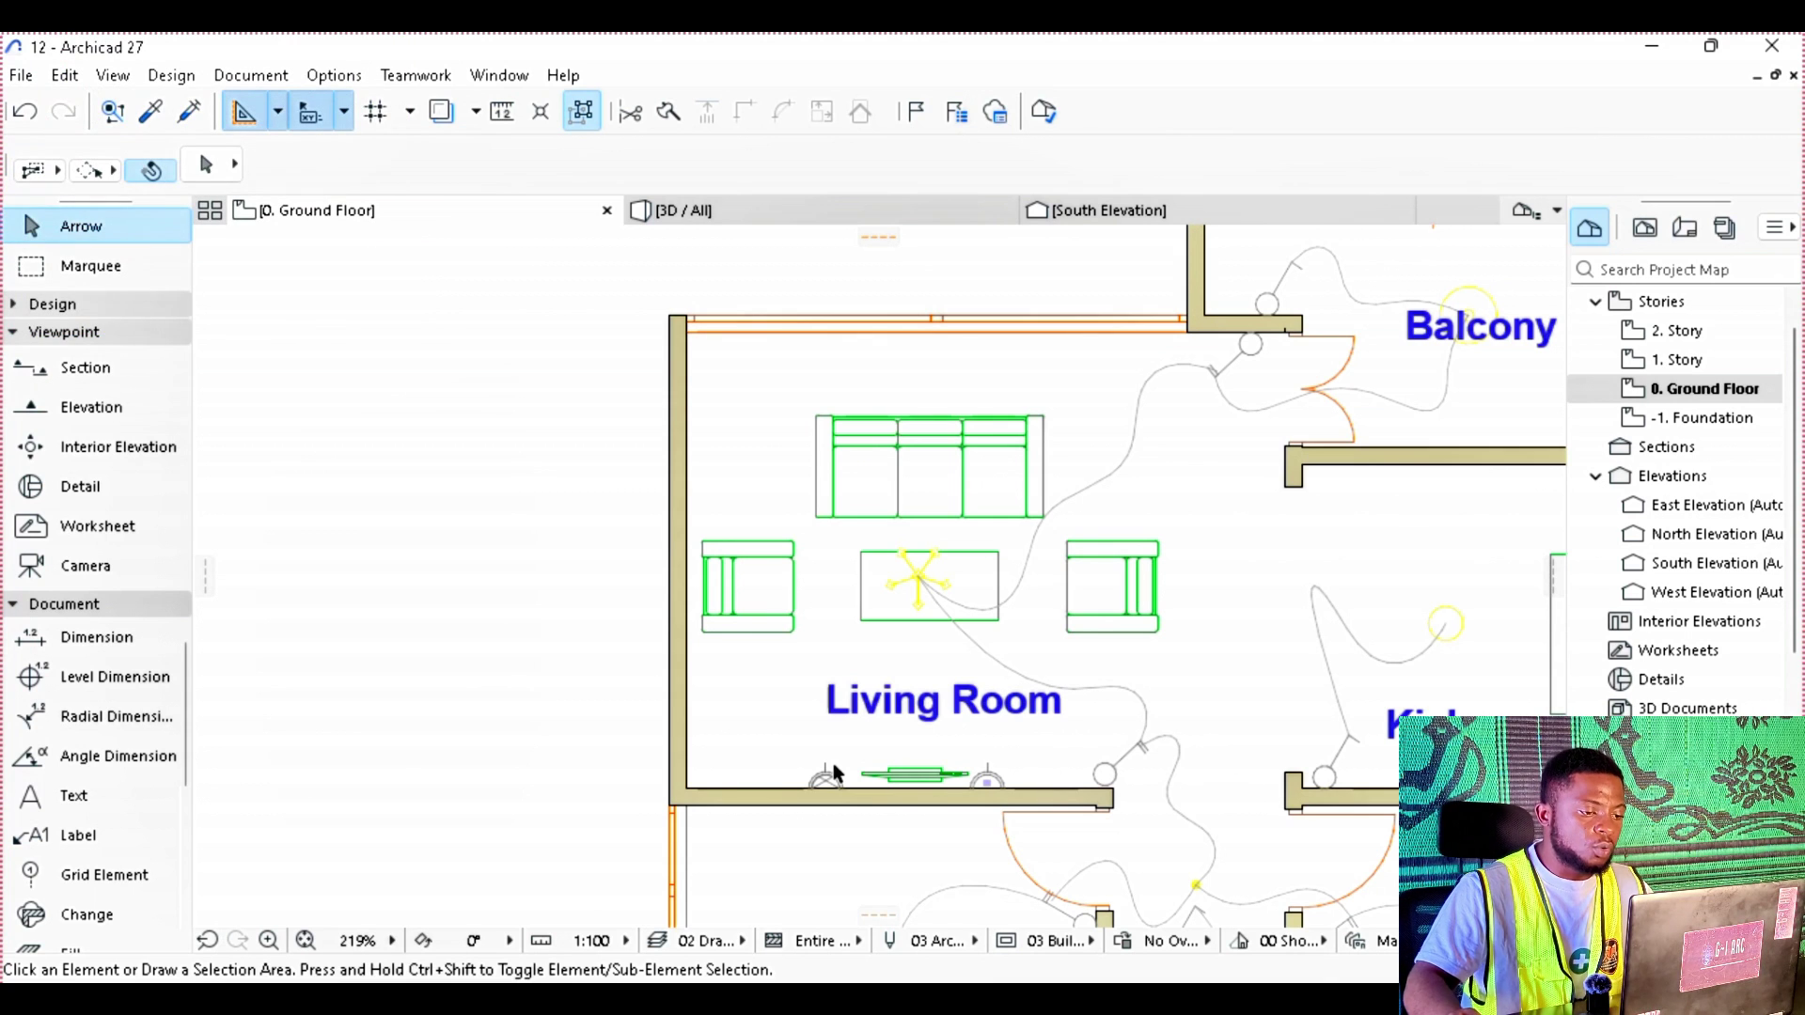
Step: Drag a copy of the two-gang socket outlet left of the television to the living room's upper-left corner below the window
{"action": "scroll", "coordinate": [835, 772], "scroll_direction": "up", "scroll_amount": 3}
{"action": "left_click", "coordinate": [827, 777]}
{"action": "right_click", "coordinate": [827, 777]}
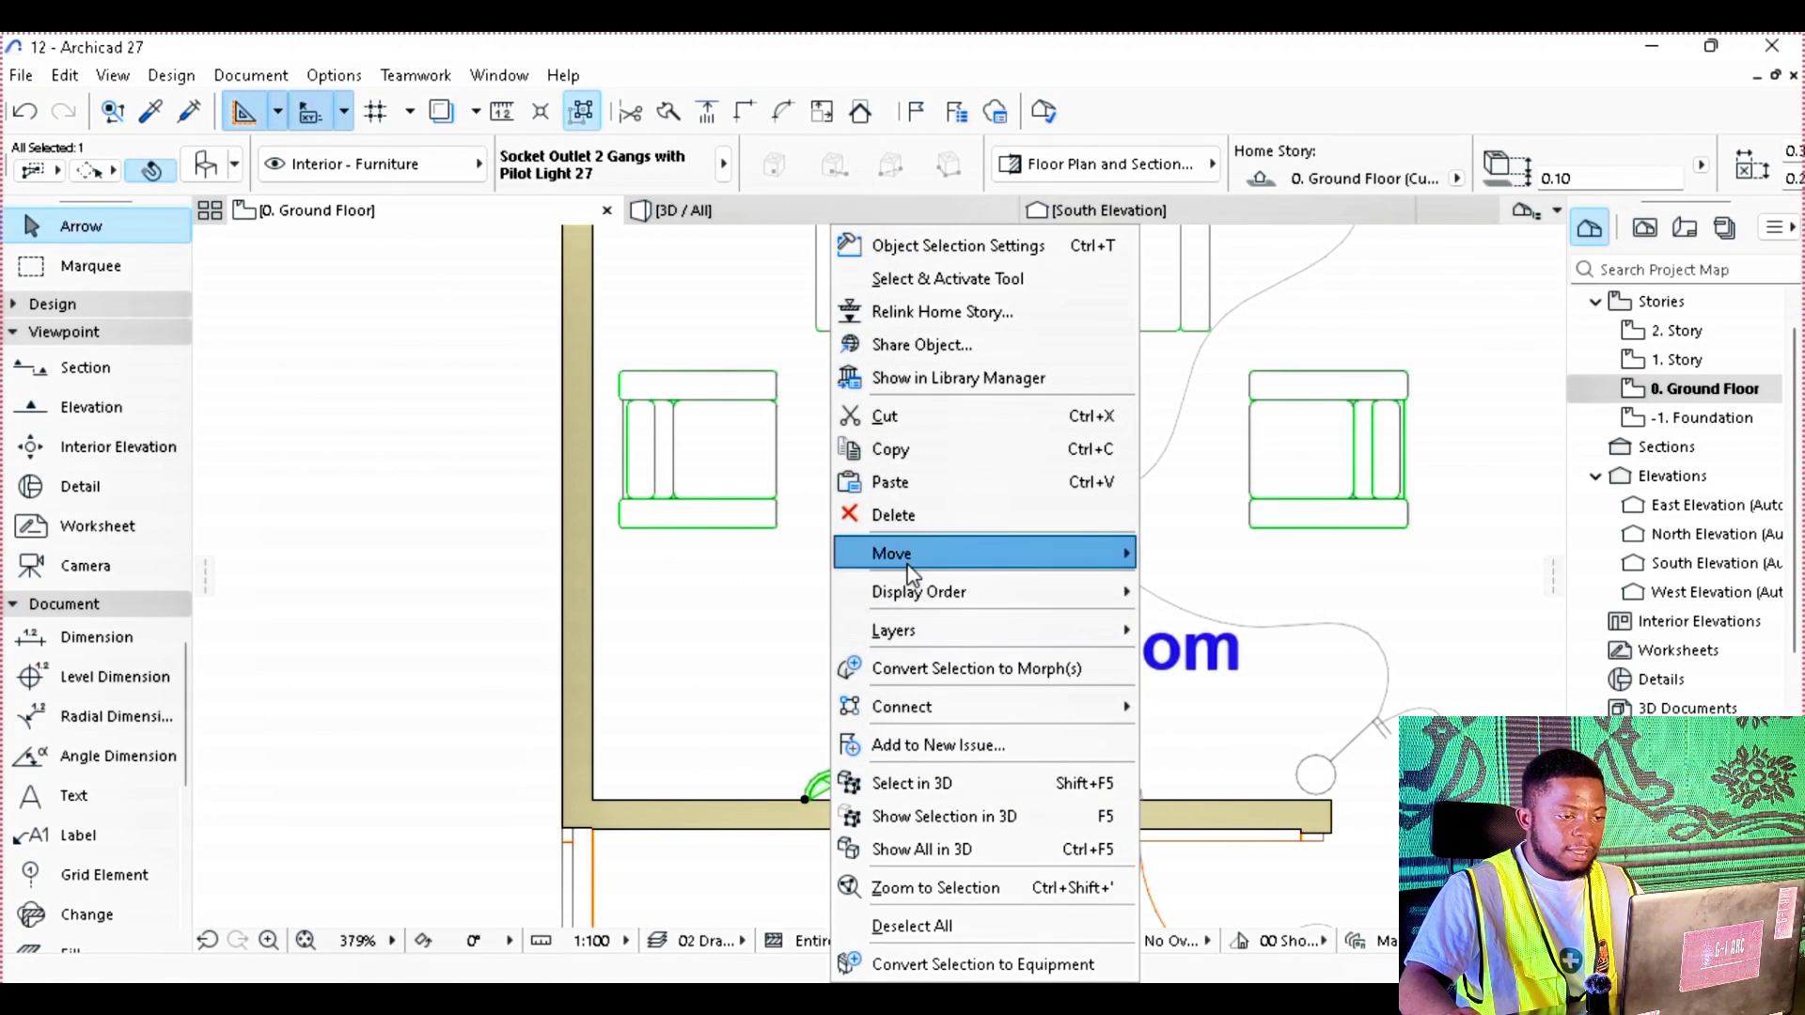
{"action": "mouse_move", "coordinate": [908, 565]}
{"action": "left_click", "coordinate": [1289, 693]}
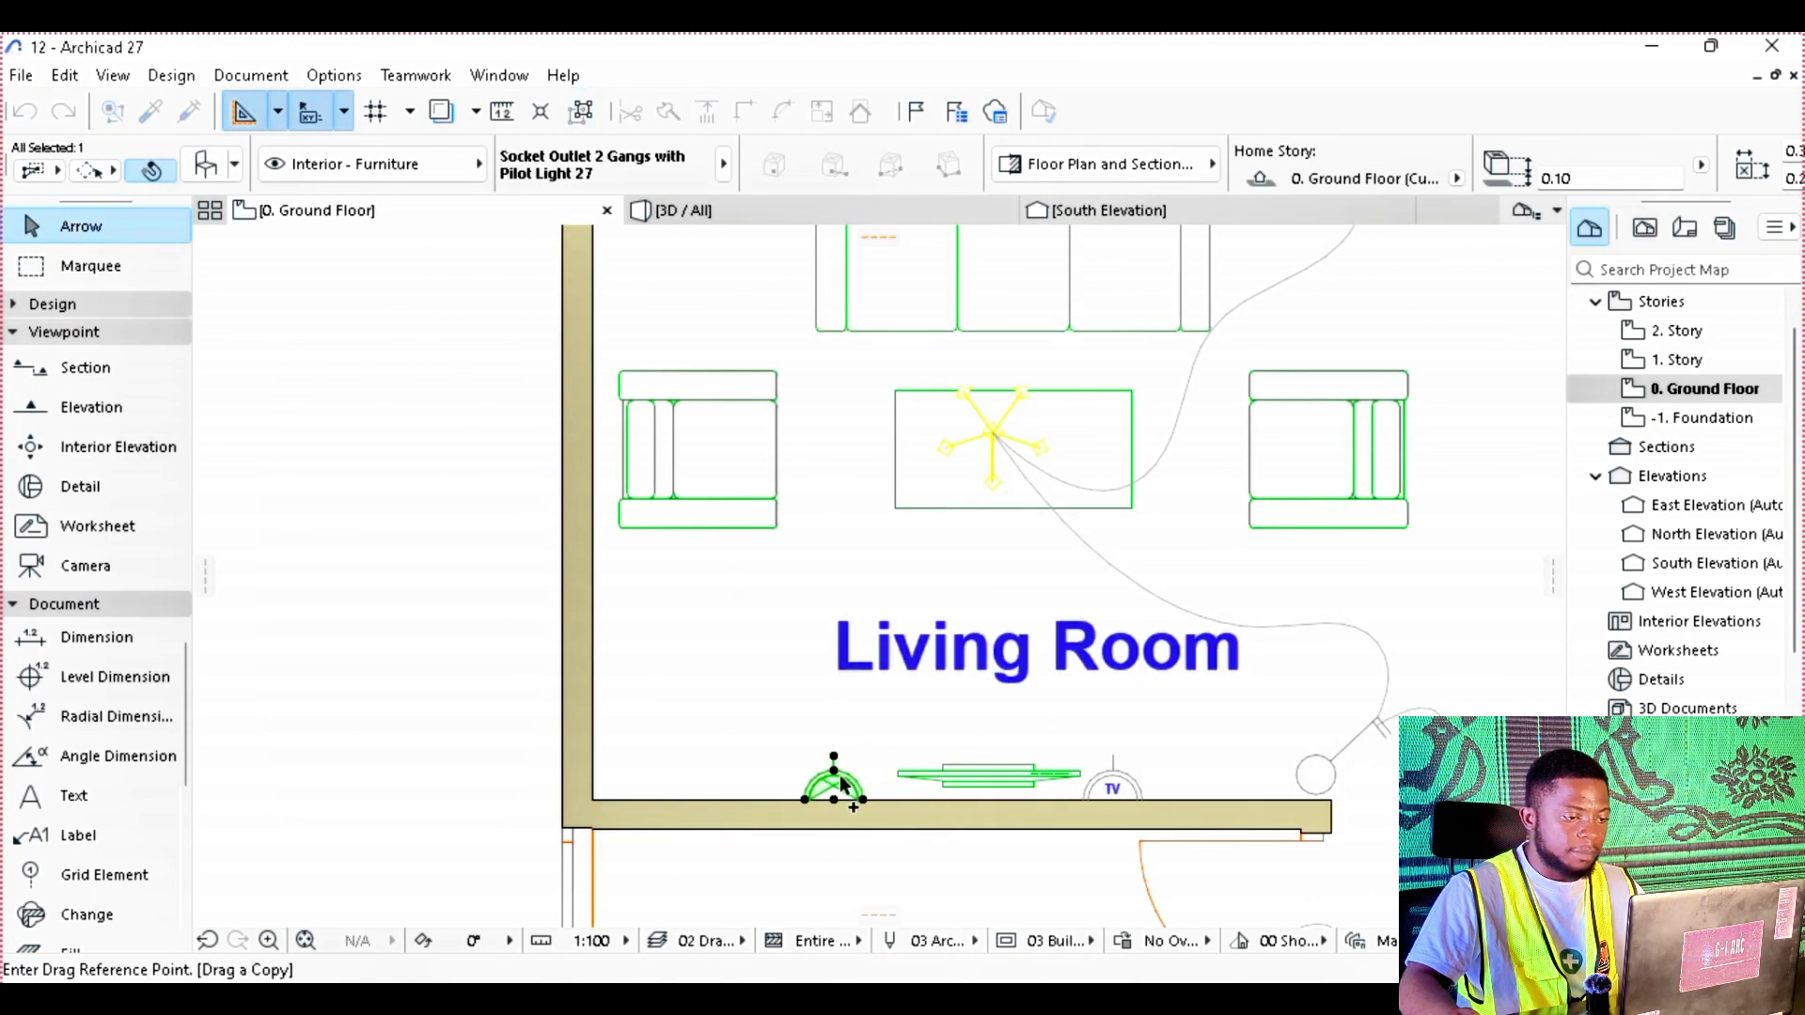
{"action": "left_click", "coordinate": [833, 799]}
{"action": "scroll", "coordinate": [691, 609], "scroll_direction": "down", "scroll_amount": 1}
{"action": "scroll", "coordinate": [693, 613], "scroll_direction": "down", "scroll_amount": 3}
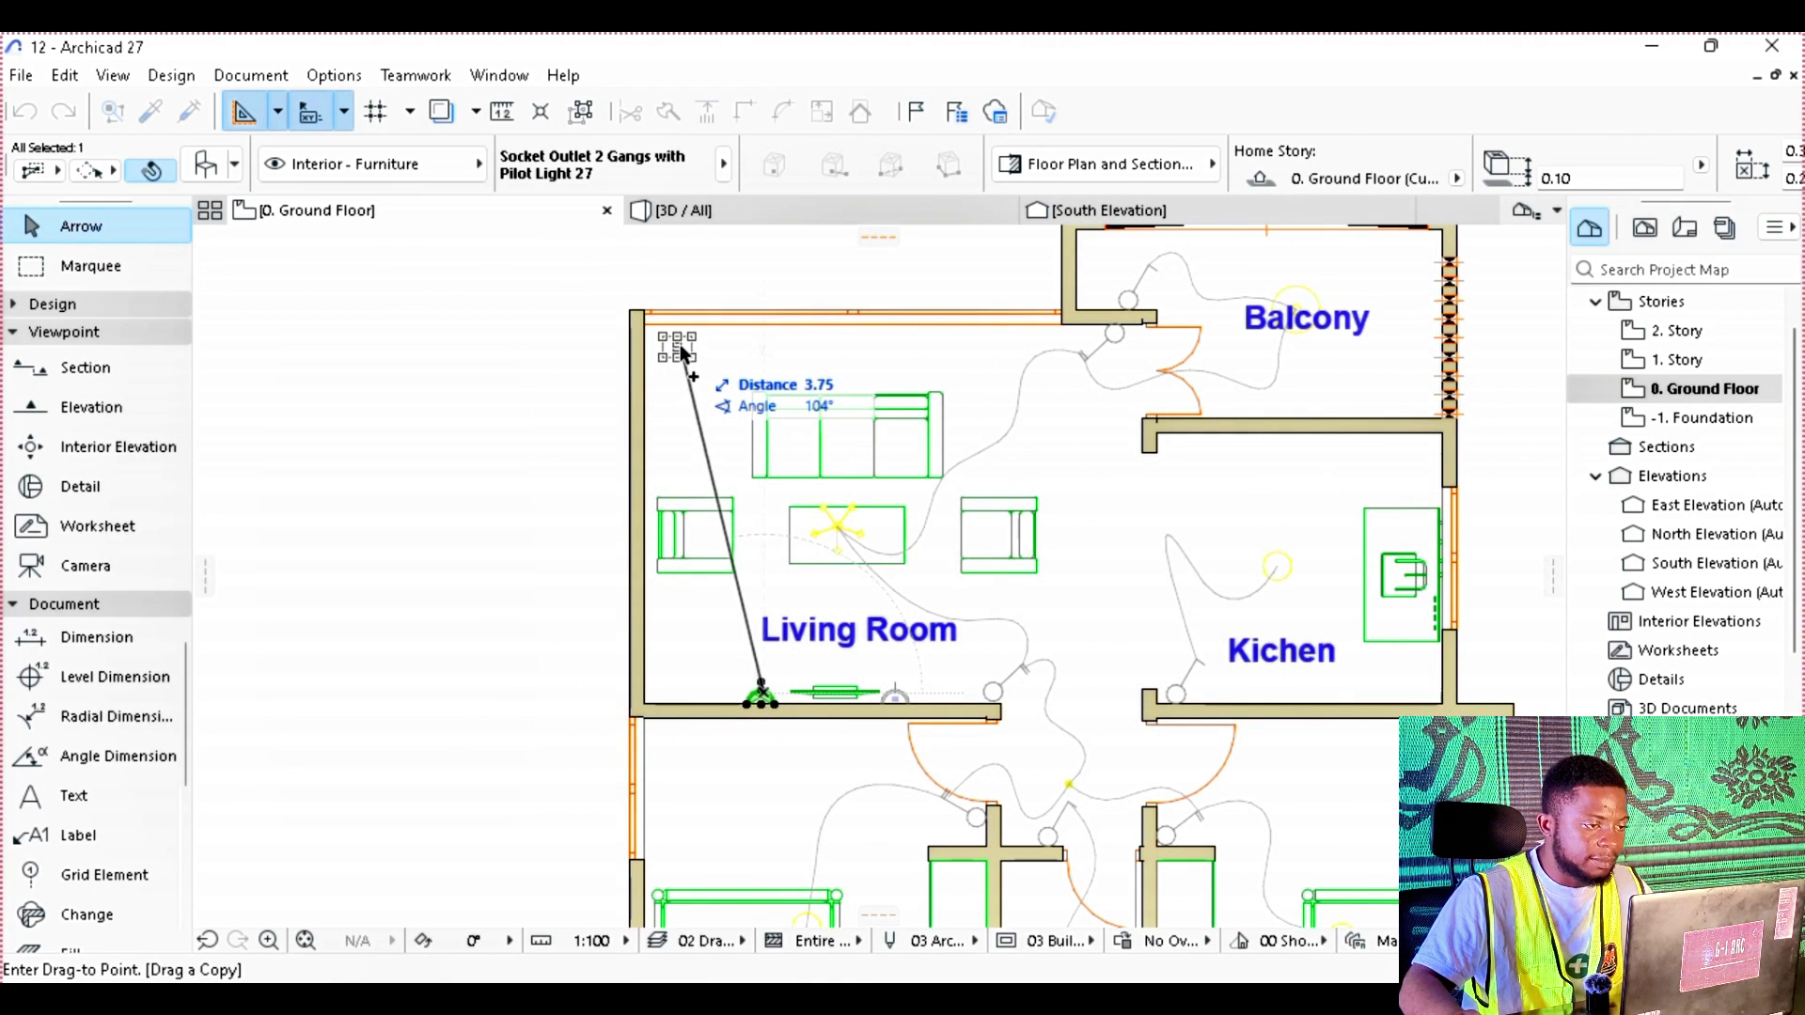
{"action": "scroll", "coordinate": [682, 350], "scroll_direction": "up", "scroll_amount": 2}
{"action": "left_click", "coordinate": [680, 334]}
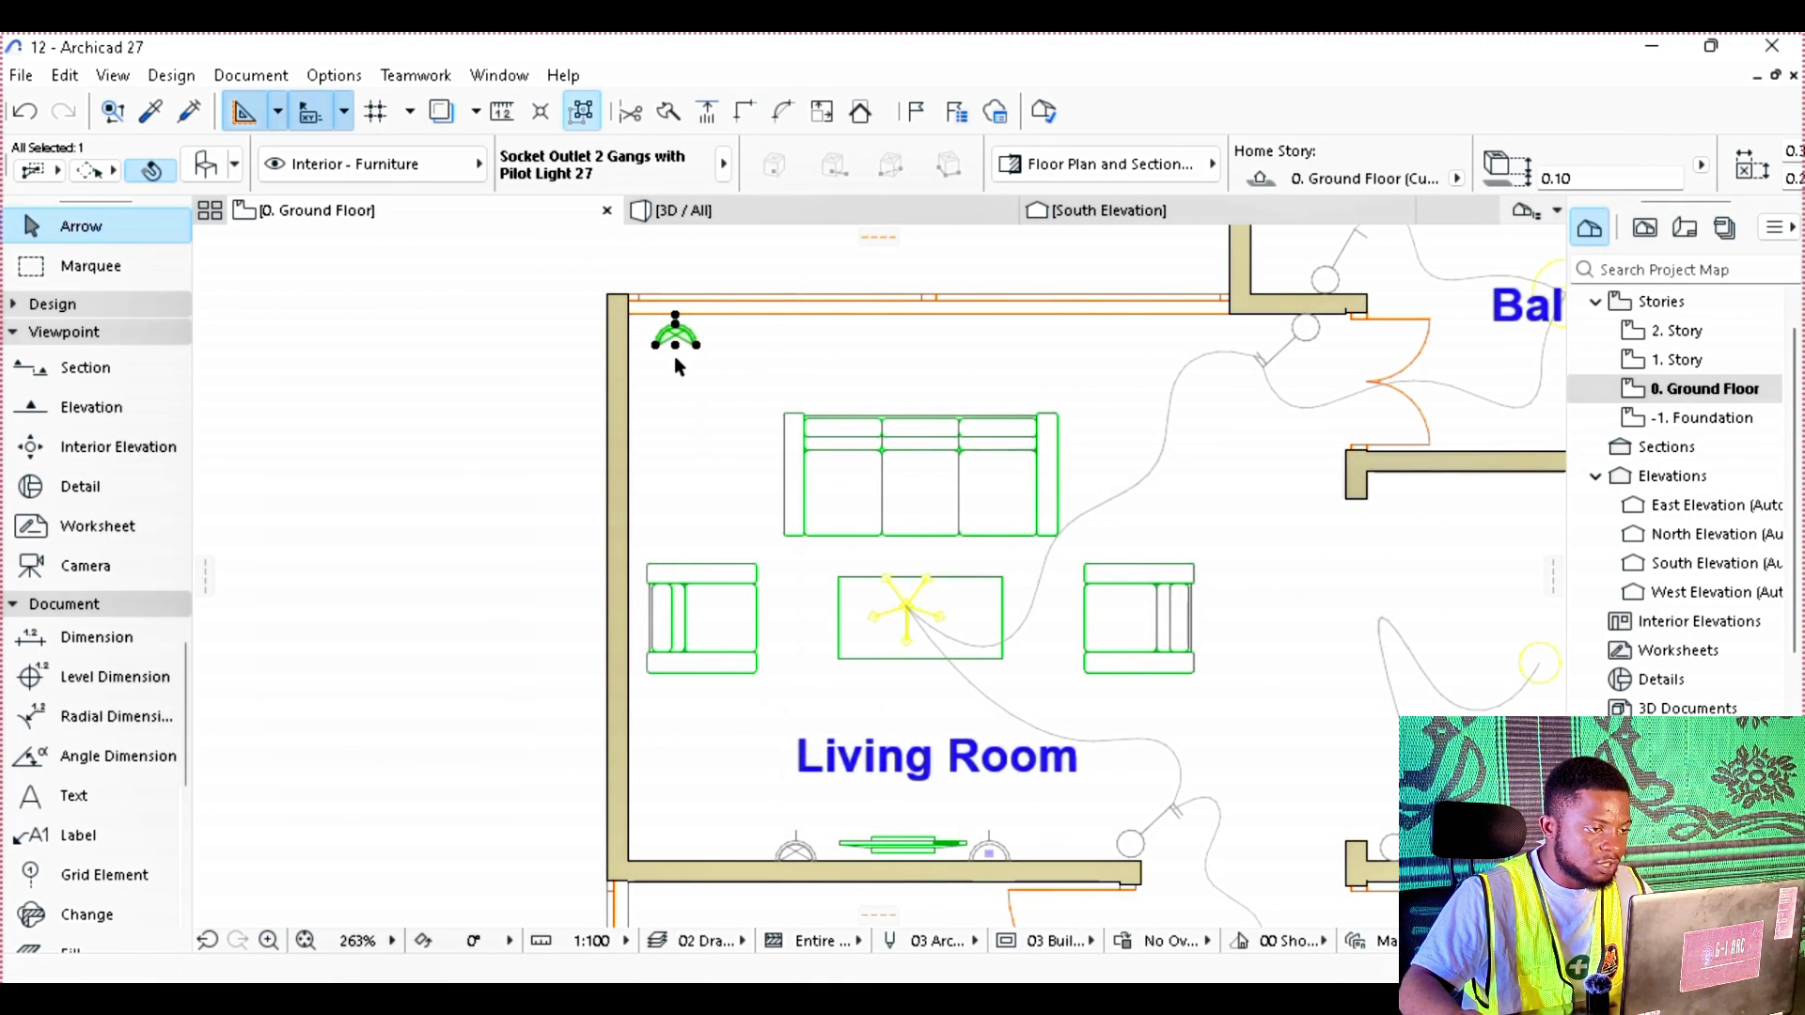
{"action": "scroll", "coordinate": [677, 369], "scroll_direction": "down", "scroll_amount": 2}
{"action": "middle_click_drag", "start_coordinate": [759, 456], "coordinate": [615, 449]}
{"action": "left_click", "coordinate": [543, 388]}
Step: Drag a copy of the upper-left living room socket outlet about 4.20 across to the wall beside the balcony door's switch
{"action": "scroll", "coordinate": [534, 343], "scroll_direction": "up", "scroll_amount": 5}
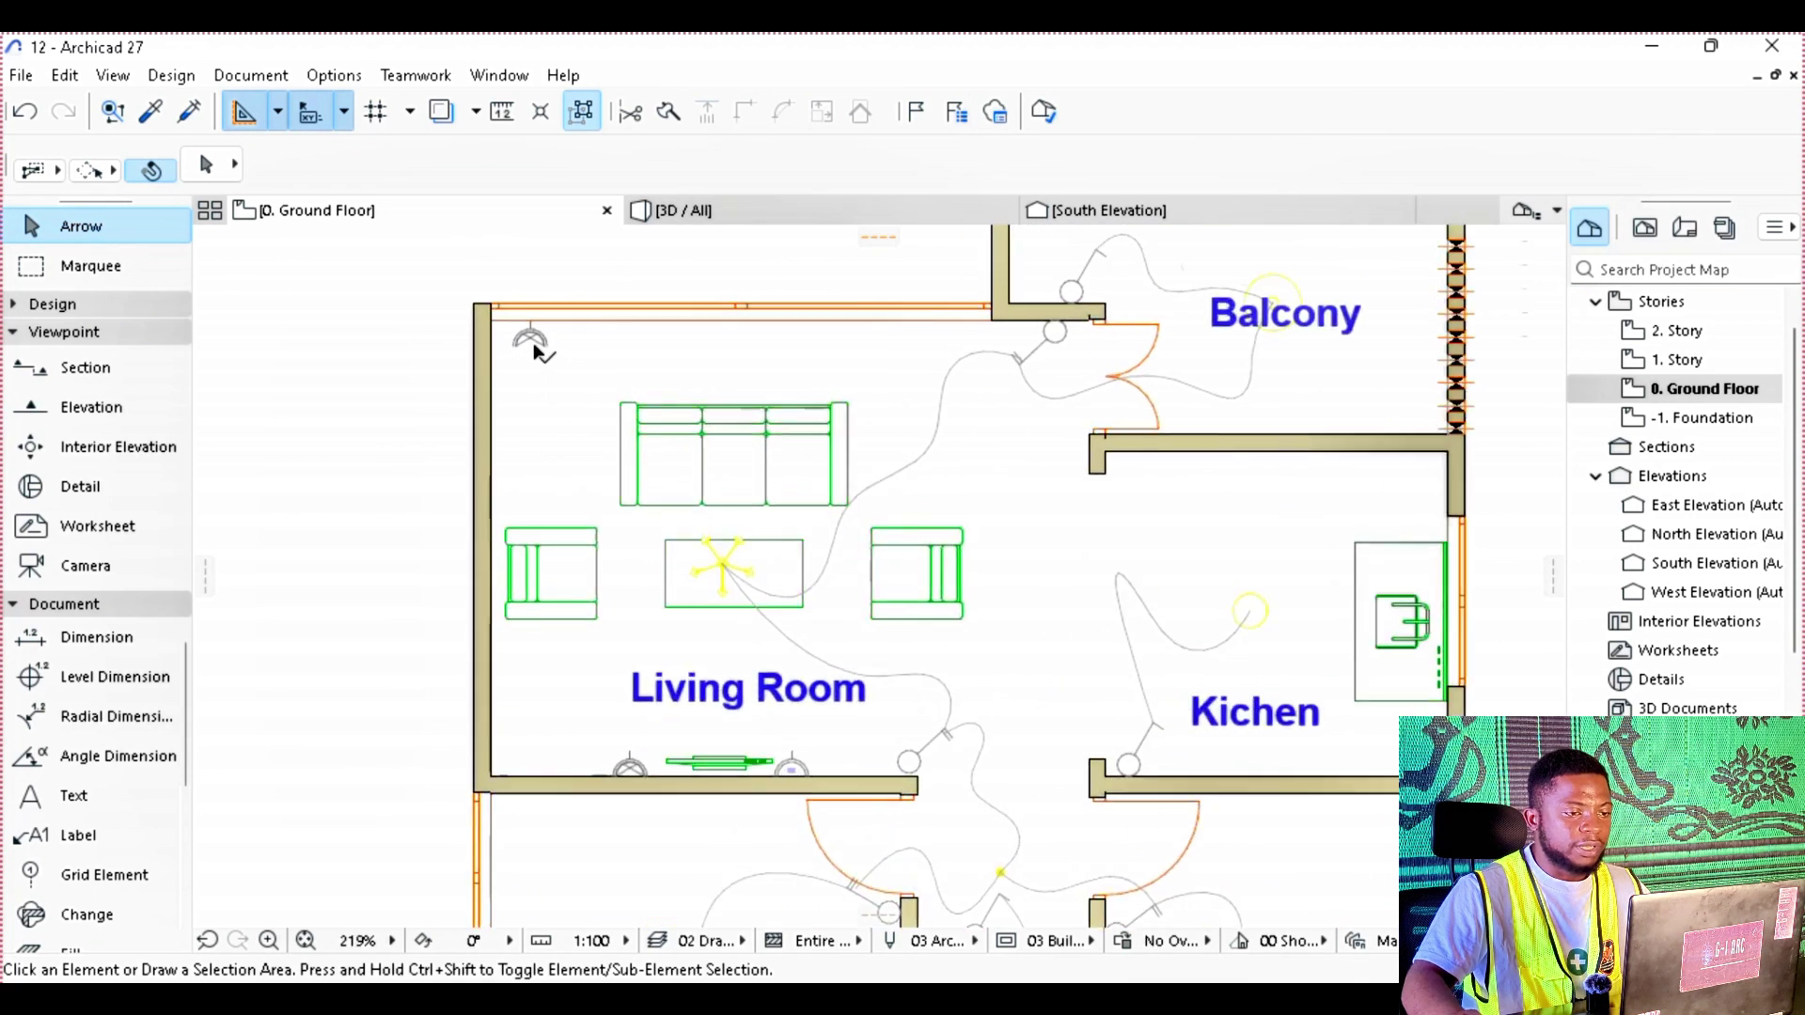
{"action": "left_click", "coordinate": [533, 341]}
{"action": "right_click", "coordinate": [533, 340]}
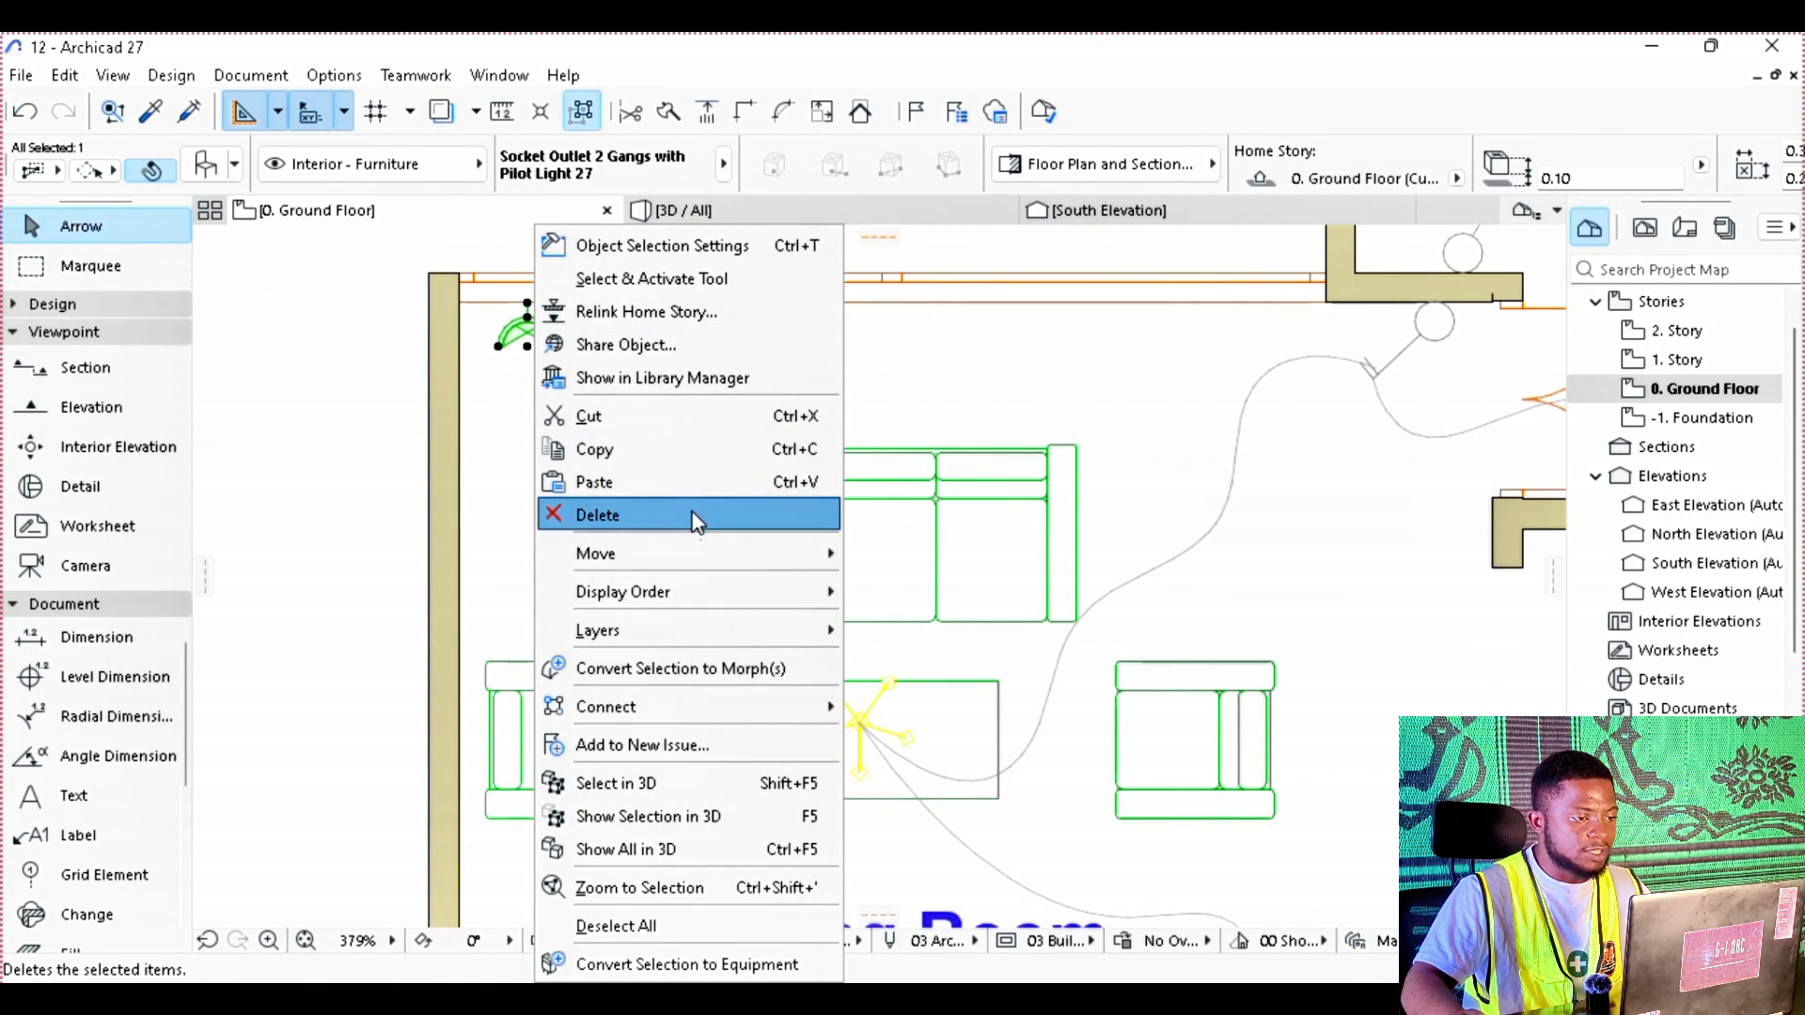
{"action": "mouse_move", "coordinate": [693, 555]}
{"action": "left_click", "coordinate": [954, 700]}
{"action": "left_click", "coordinate": [556, 346]}
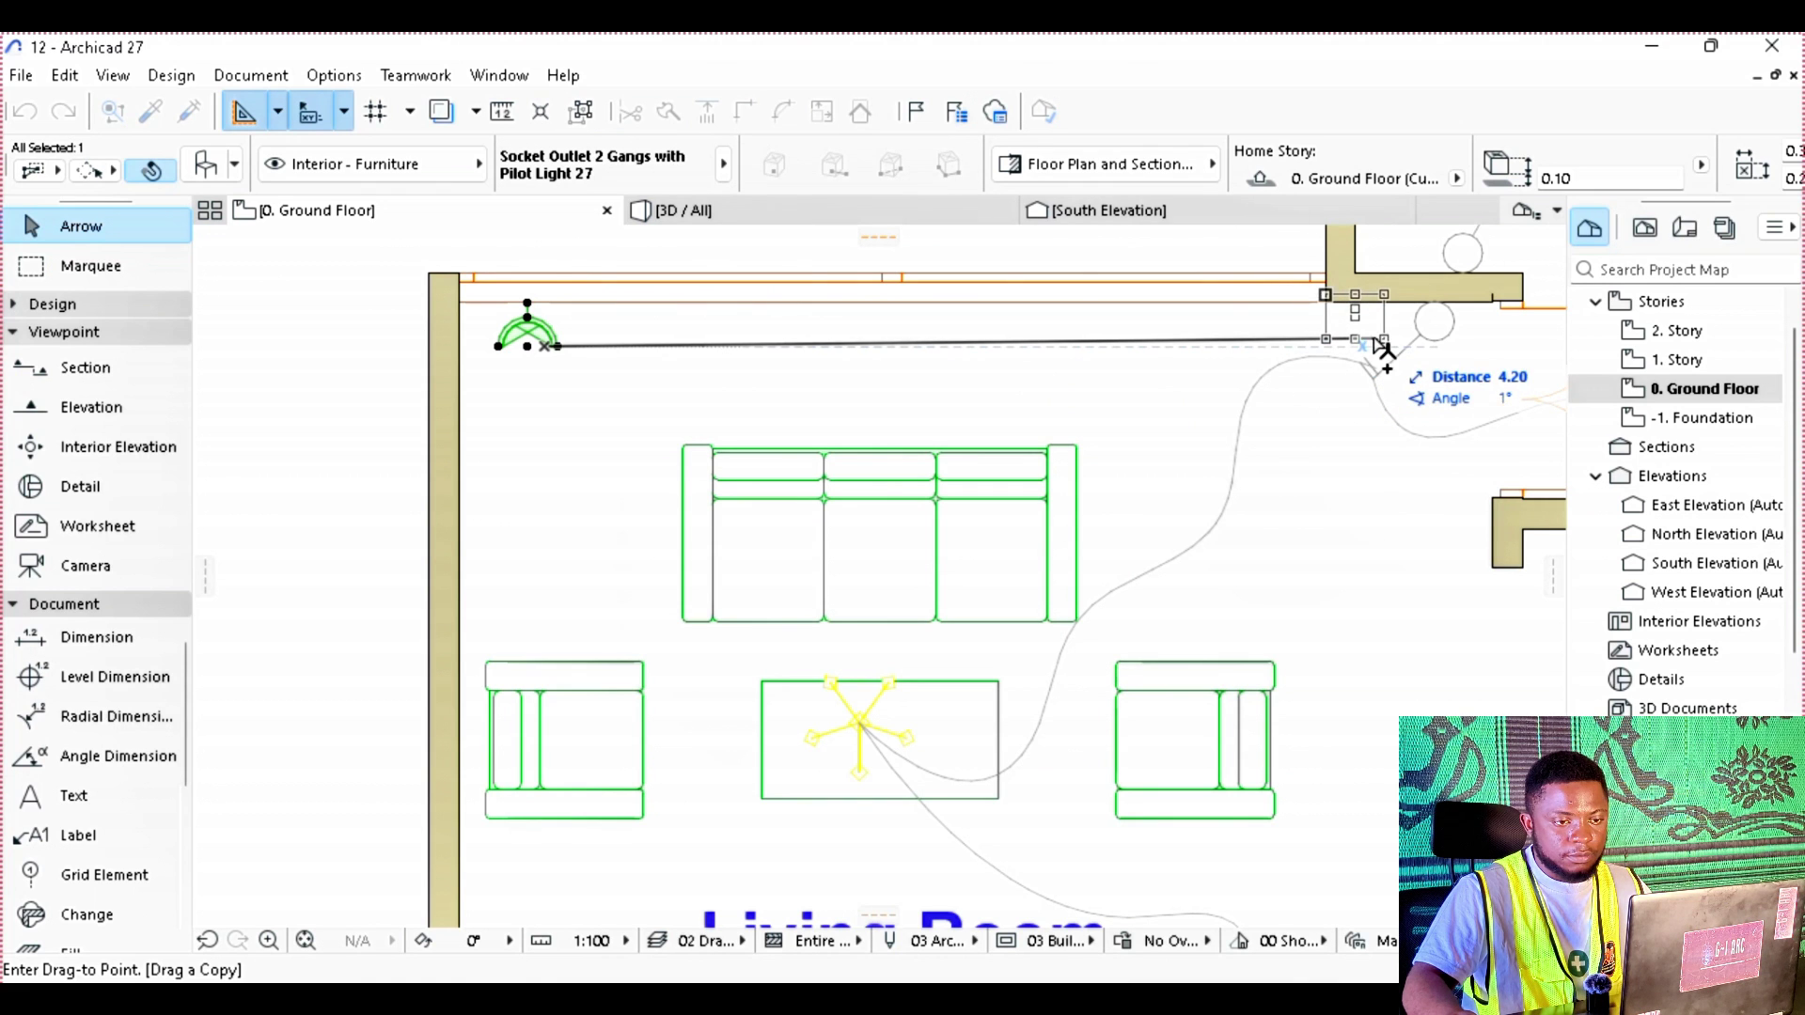
{"action": "left_click", "coordinate": [1382, 346]}
{"action": "key", "text": "Escape"}
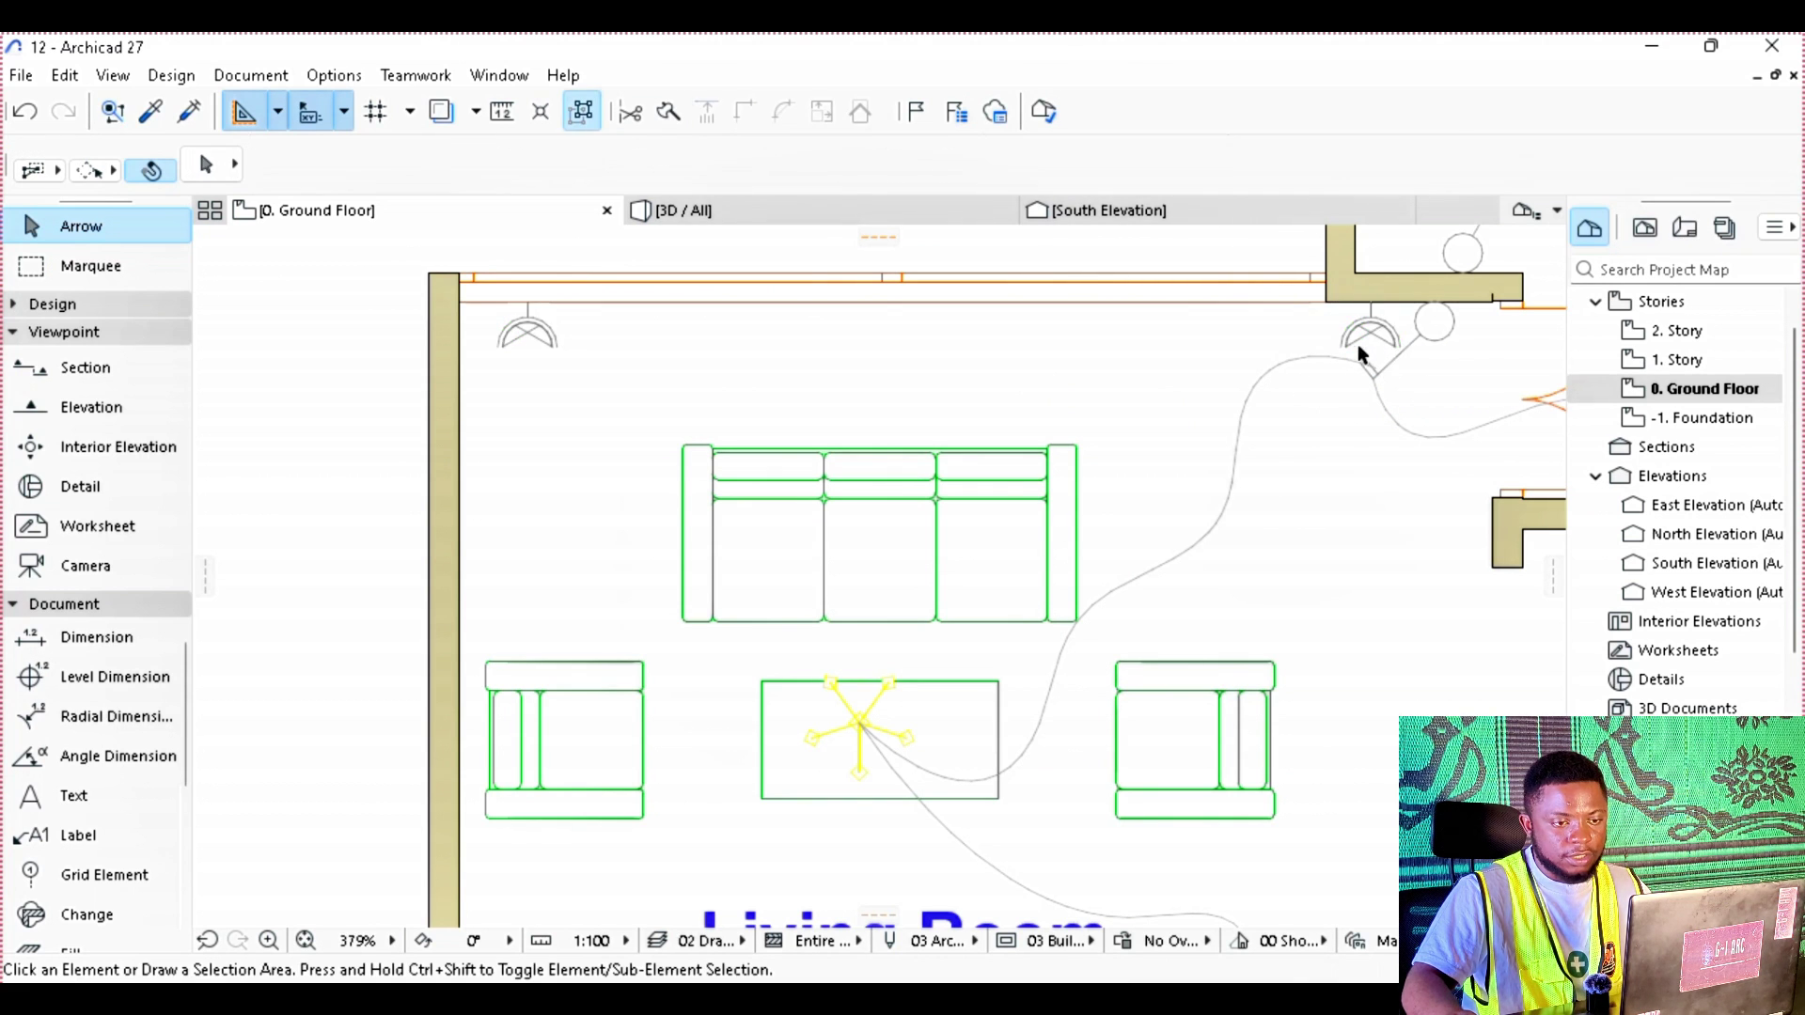
Step: Review the whole floor plan for rooms that still lack socket outlets
{"action": "scroll", "coordinate": [1326, 364], "scroll_direction": "down", "scroll_amount": 3}
{"action": "scroll", "coordinate": [1326, 365], "scroll_direction": "down", "scroll_amount": 2}
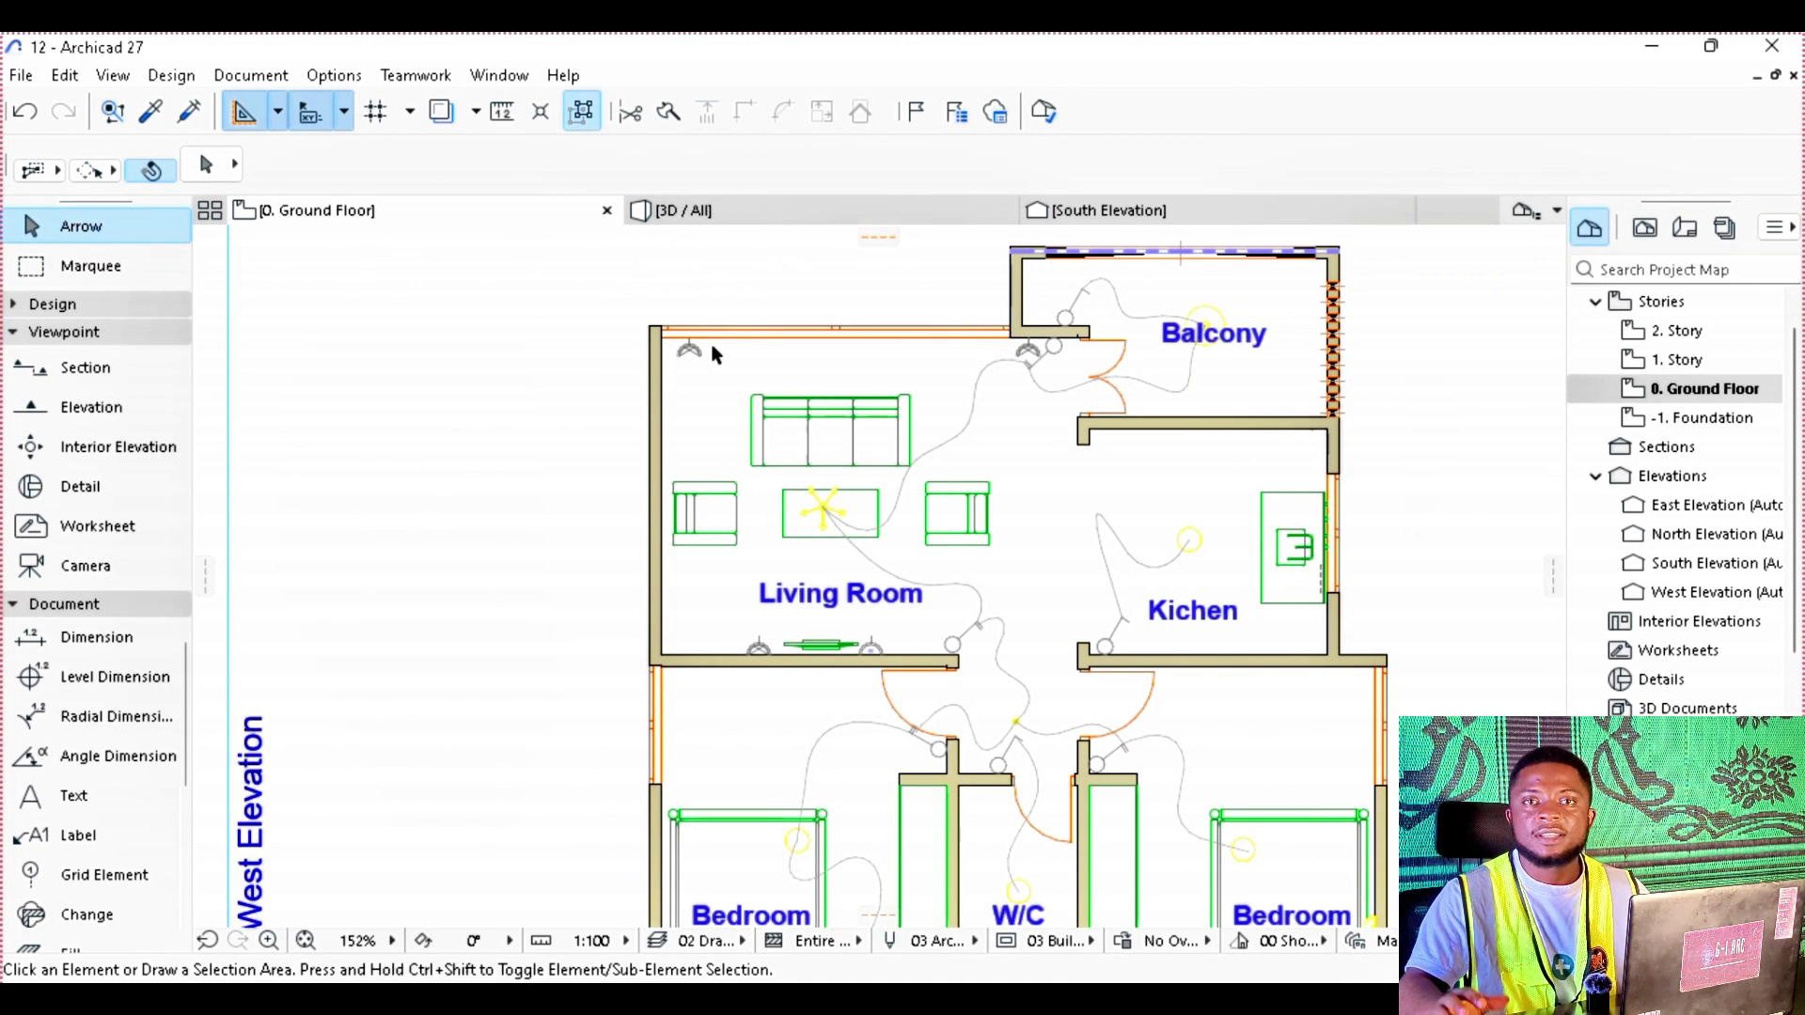
{"action": "middle_click_drag", "start_coordinate": [894, 519], "coordinate": [779, 430]}
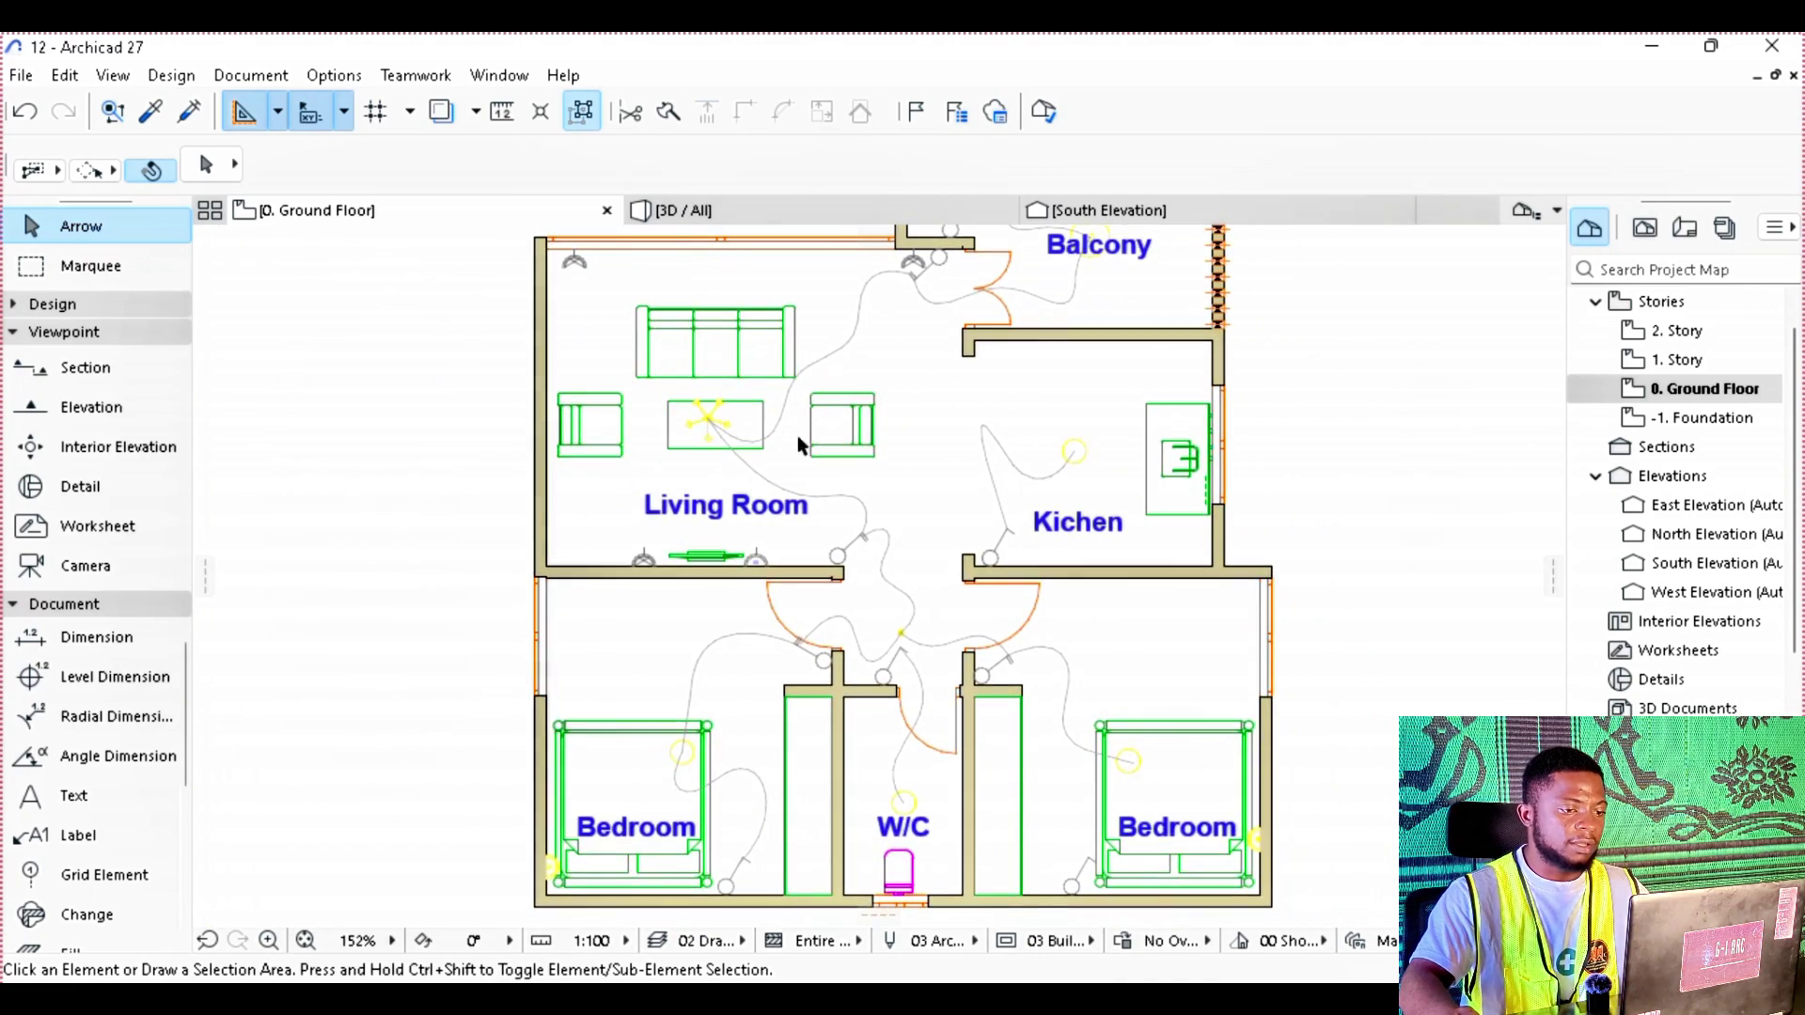
{"action": "scroll", "coordinate": [1034, 437], "scroll_direction": "up", "scroll_amount": 1}
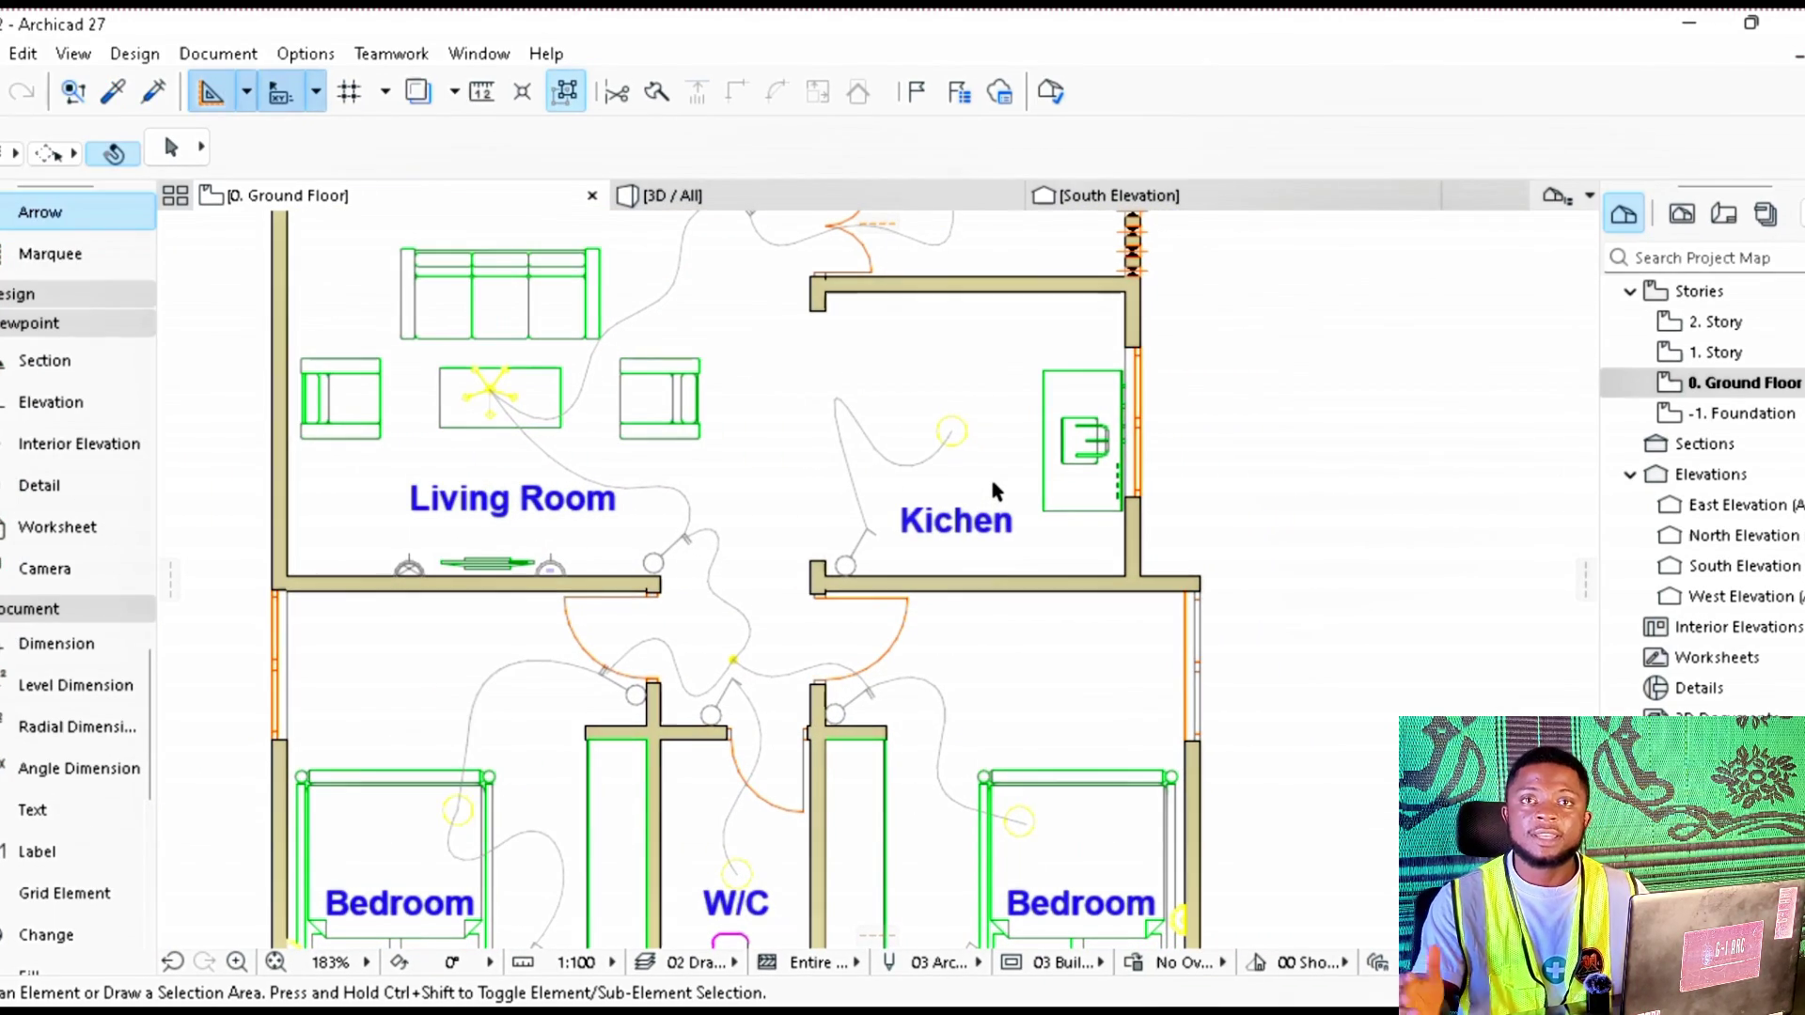
{"action": "scroll", "coordinate": [990, 474], "scroll_direction": "down", "scroll_amount": 2}
{"action": "middle_click_drag", "start_coordinate": [625, 403], "coordinate": [678, 504]}
{"action": "scroll", "coordinate": [611, 452], "scroll_direction": "up", "scroll_amount": 2}
{"action": "scroll", "coordinate": [540, 298], "scroll_direction": "up", "scroll_amount": 3}
{"action": "scroll", "coordinate": [580, 407], "scroll_direction": "down", "scroll_amount": 2}
Step: Drag a copy of the two-gang socket outlet left of the television to the kitchen's upper-left corner against the upper wall
{"action": "scroll", "coordinate": [653, 850], "scroll_direction": "up", "scroll_amount": 2}
{"action": "scroll", "coordinate": [648, 829], "scroll_direction": "up", "scroll_amount": 6}
{"action": "middle_click_drag", "start_coordinate": [648, 830], "coordinate": [651, 737]}
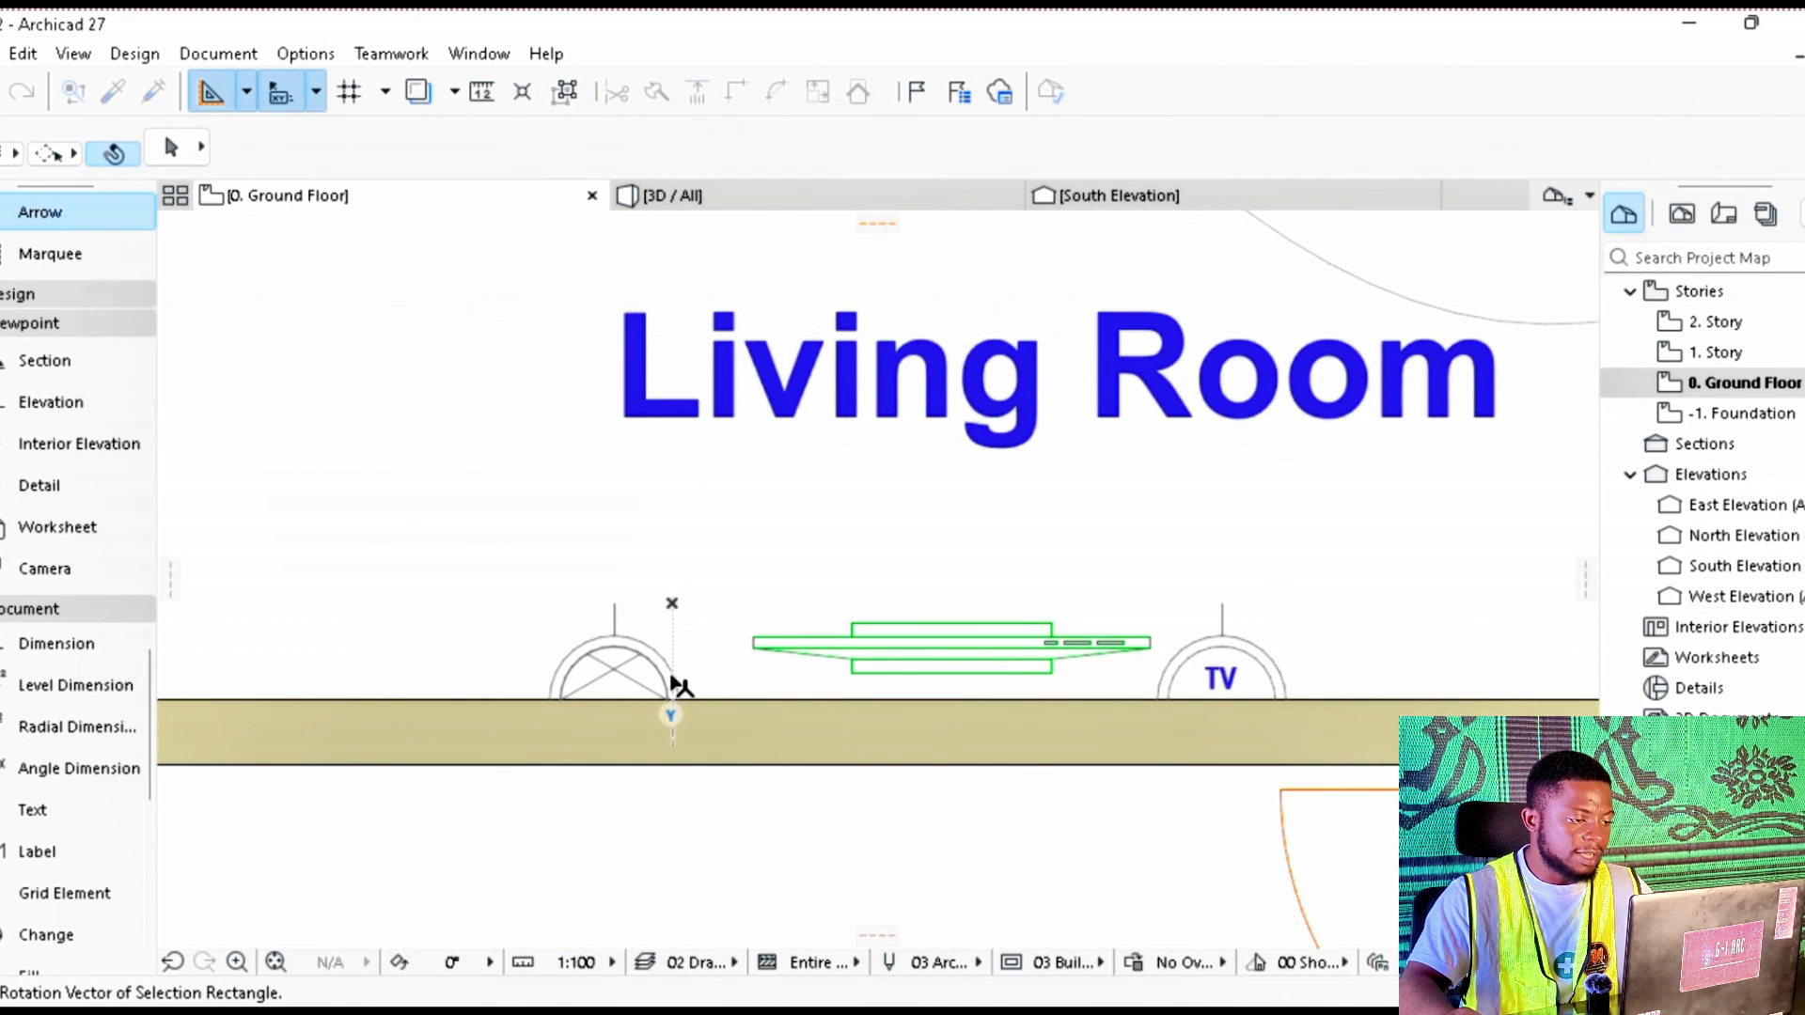
{"action": "left_click", "coordinate": [545, 682]}
{"action": "right_click", "coordinate": [602, 684]}
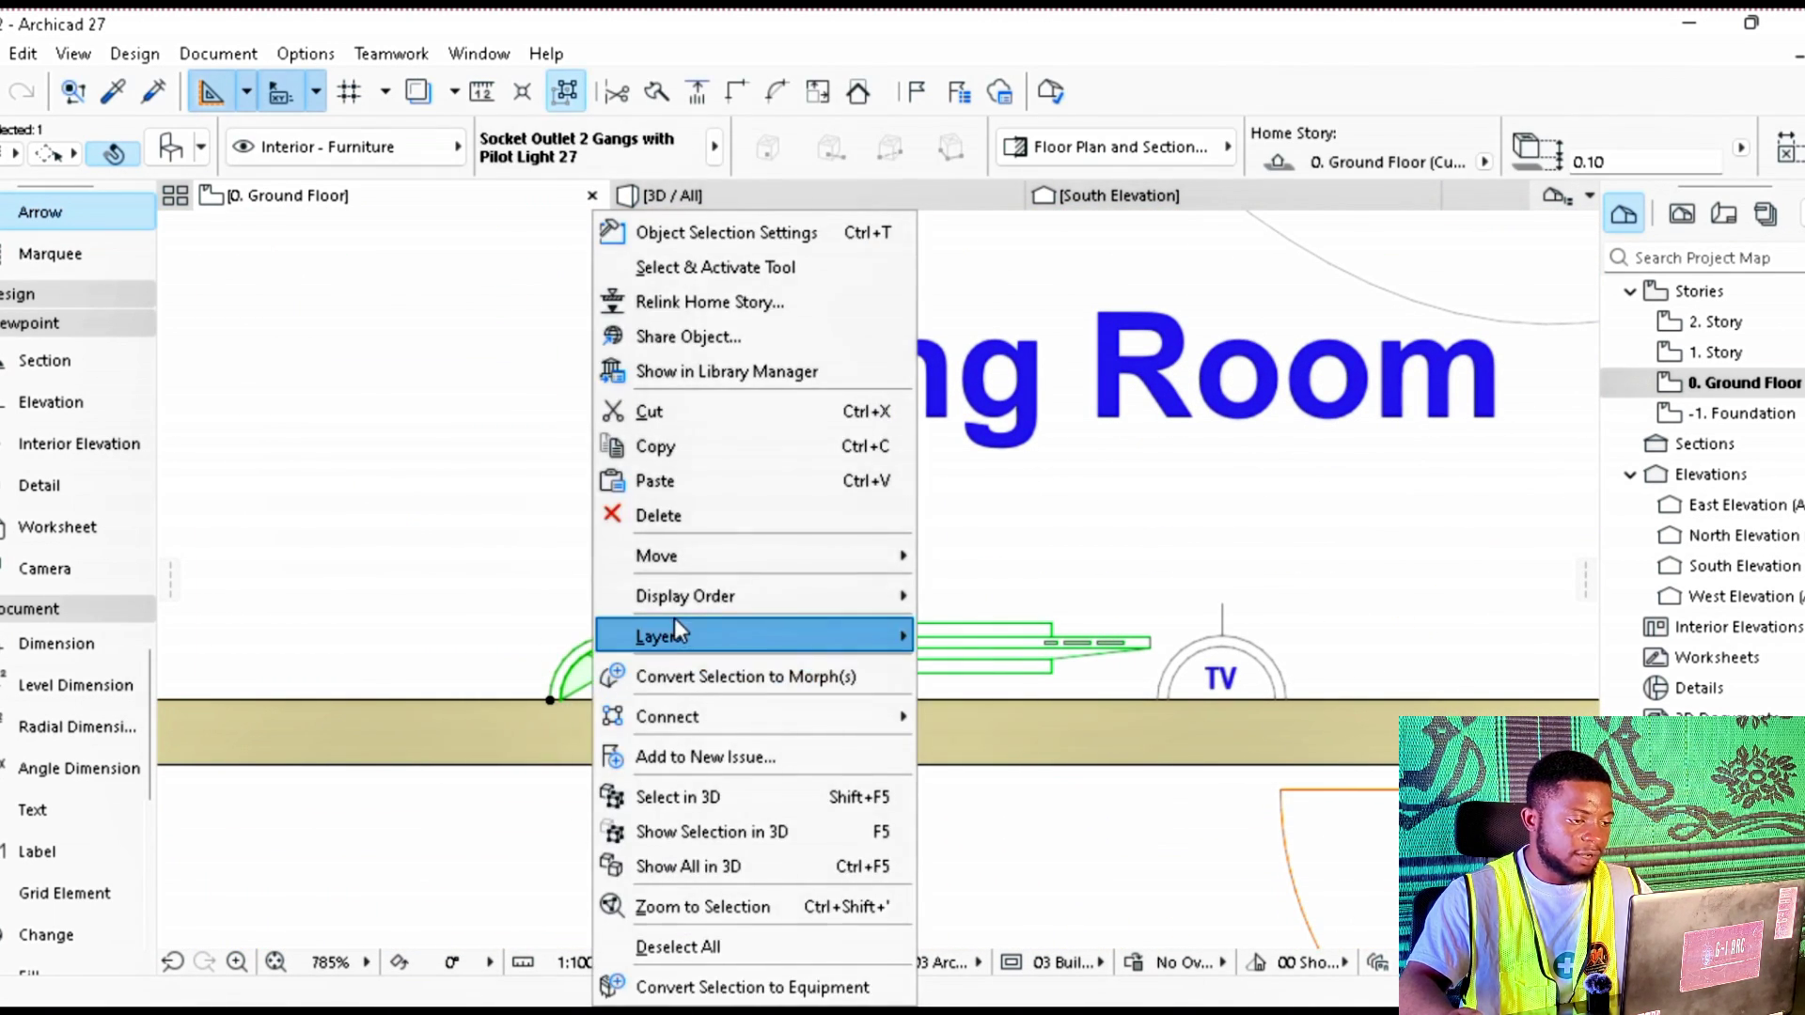
{"action": "mouse_move", "coordinate": [697, 555]}
{"action": "left_click", "coordinate": [987, 701]}
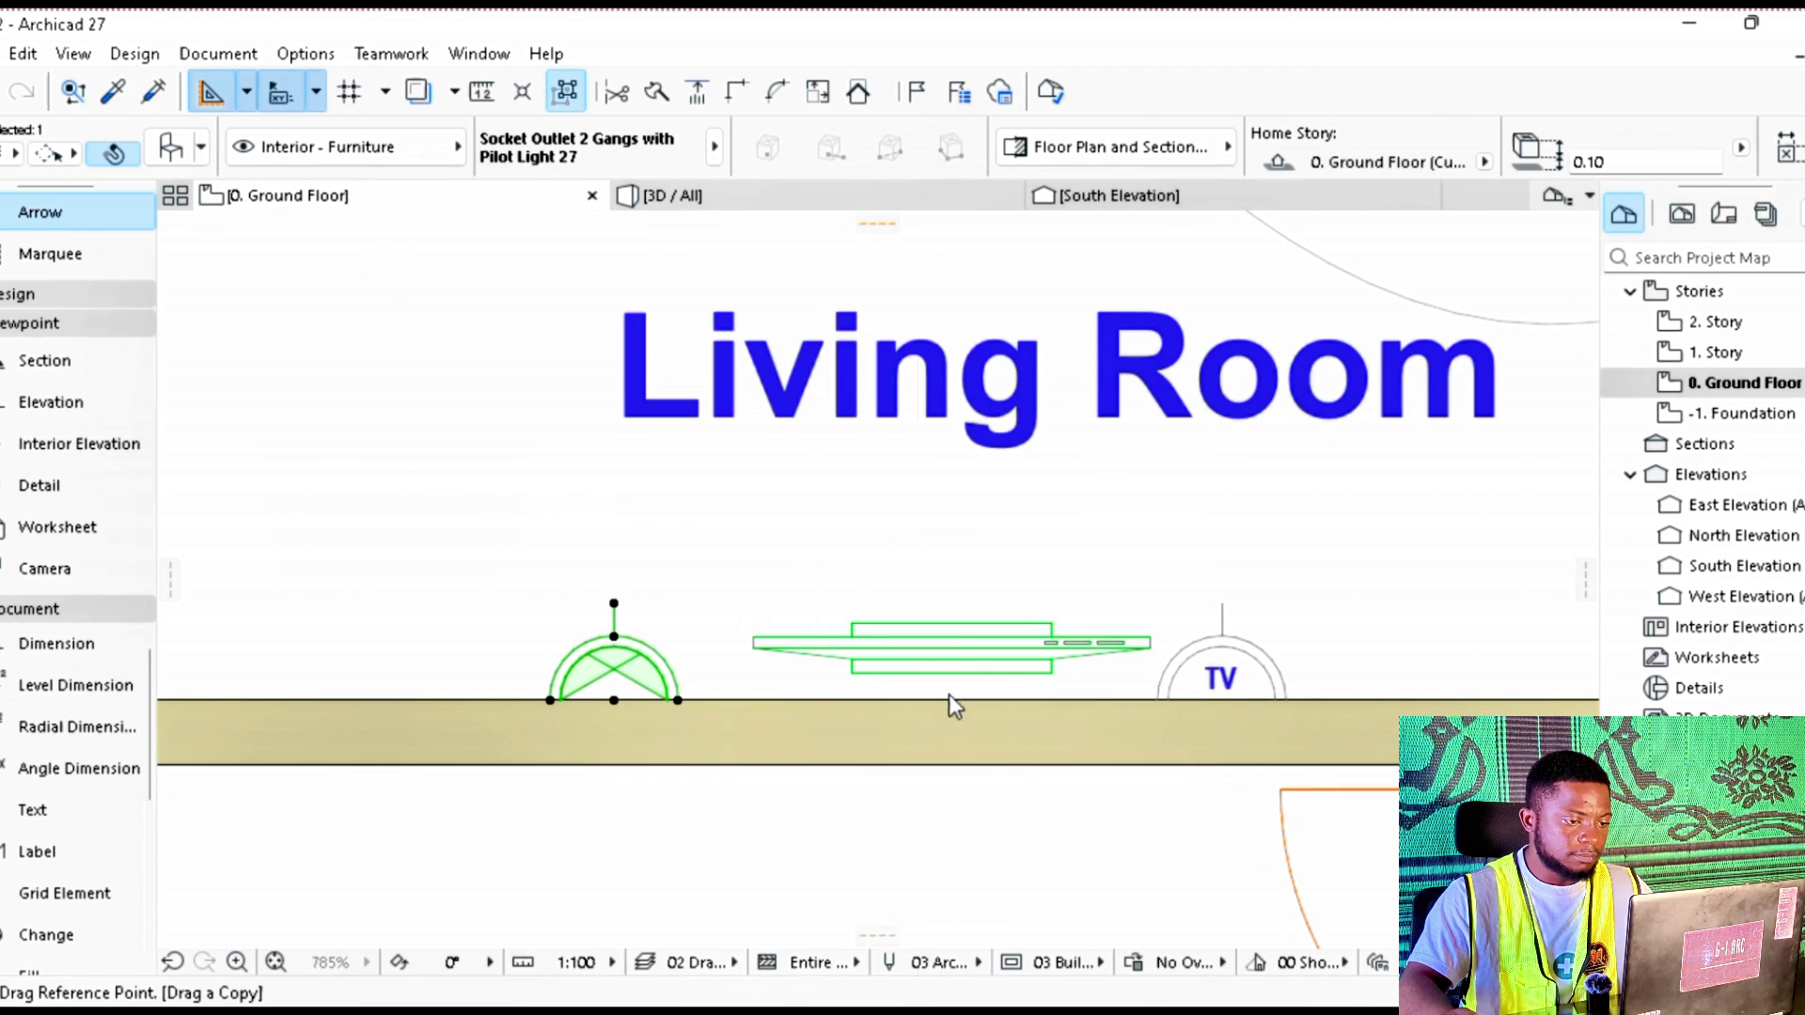
{"action": "left_click", "coordinate": [636, 665]}
{"action": "scroll", "coordinate": [624, 572], "scroll_direction": "down", "scroll_amount": 6}
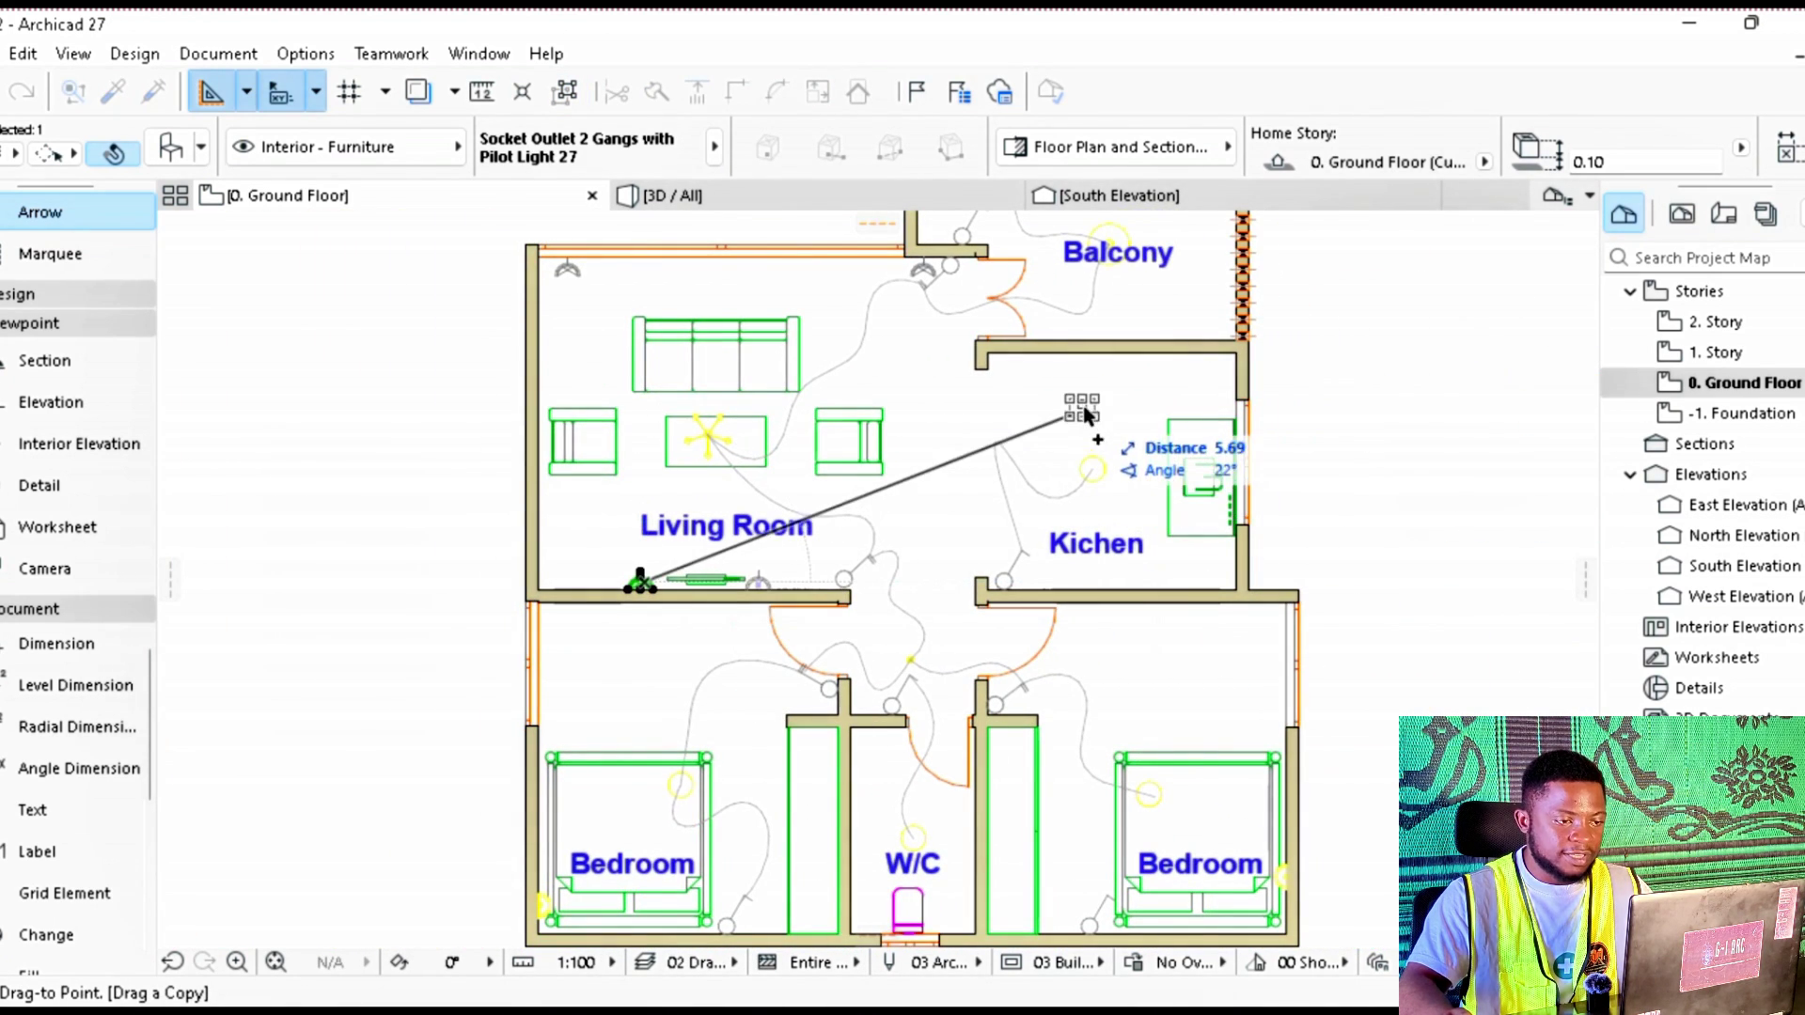
{"action": "scroll", "coordinate": [1075, 405], "scroll_direction": "up", "scroll_amount": 4}
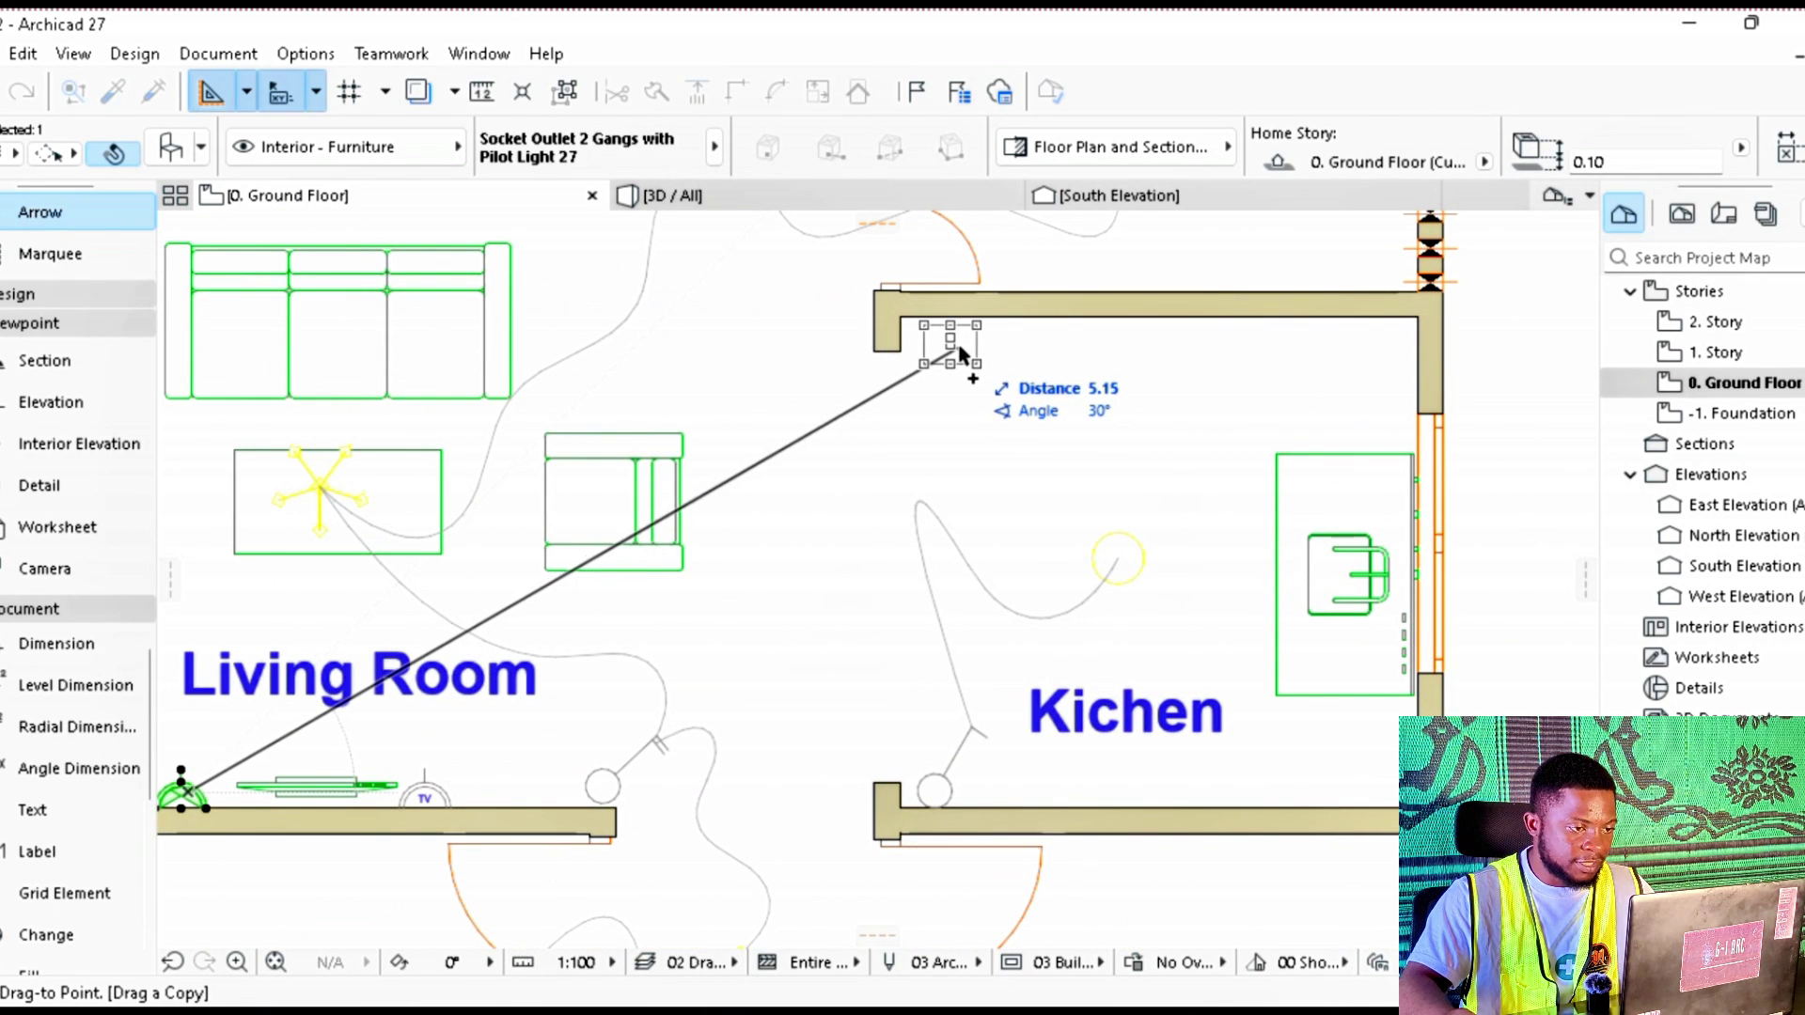
{"action": "key", "text": "Escape"}
Step: Drag a copy of the kitchen's upper socket outlet down to the kitchen's lower wall, right of the light switch
{"action": "scroll", "coordinate": [966, 369], "scroll_direction": "up", "scroll_amount": 1}
{"action": "right_click", "coordinate": [966, 366]}
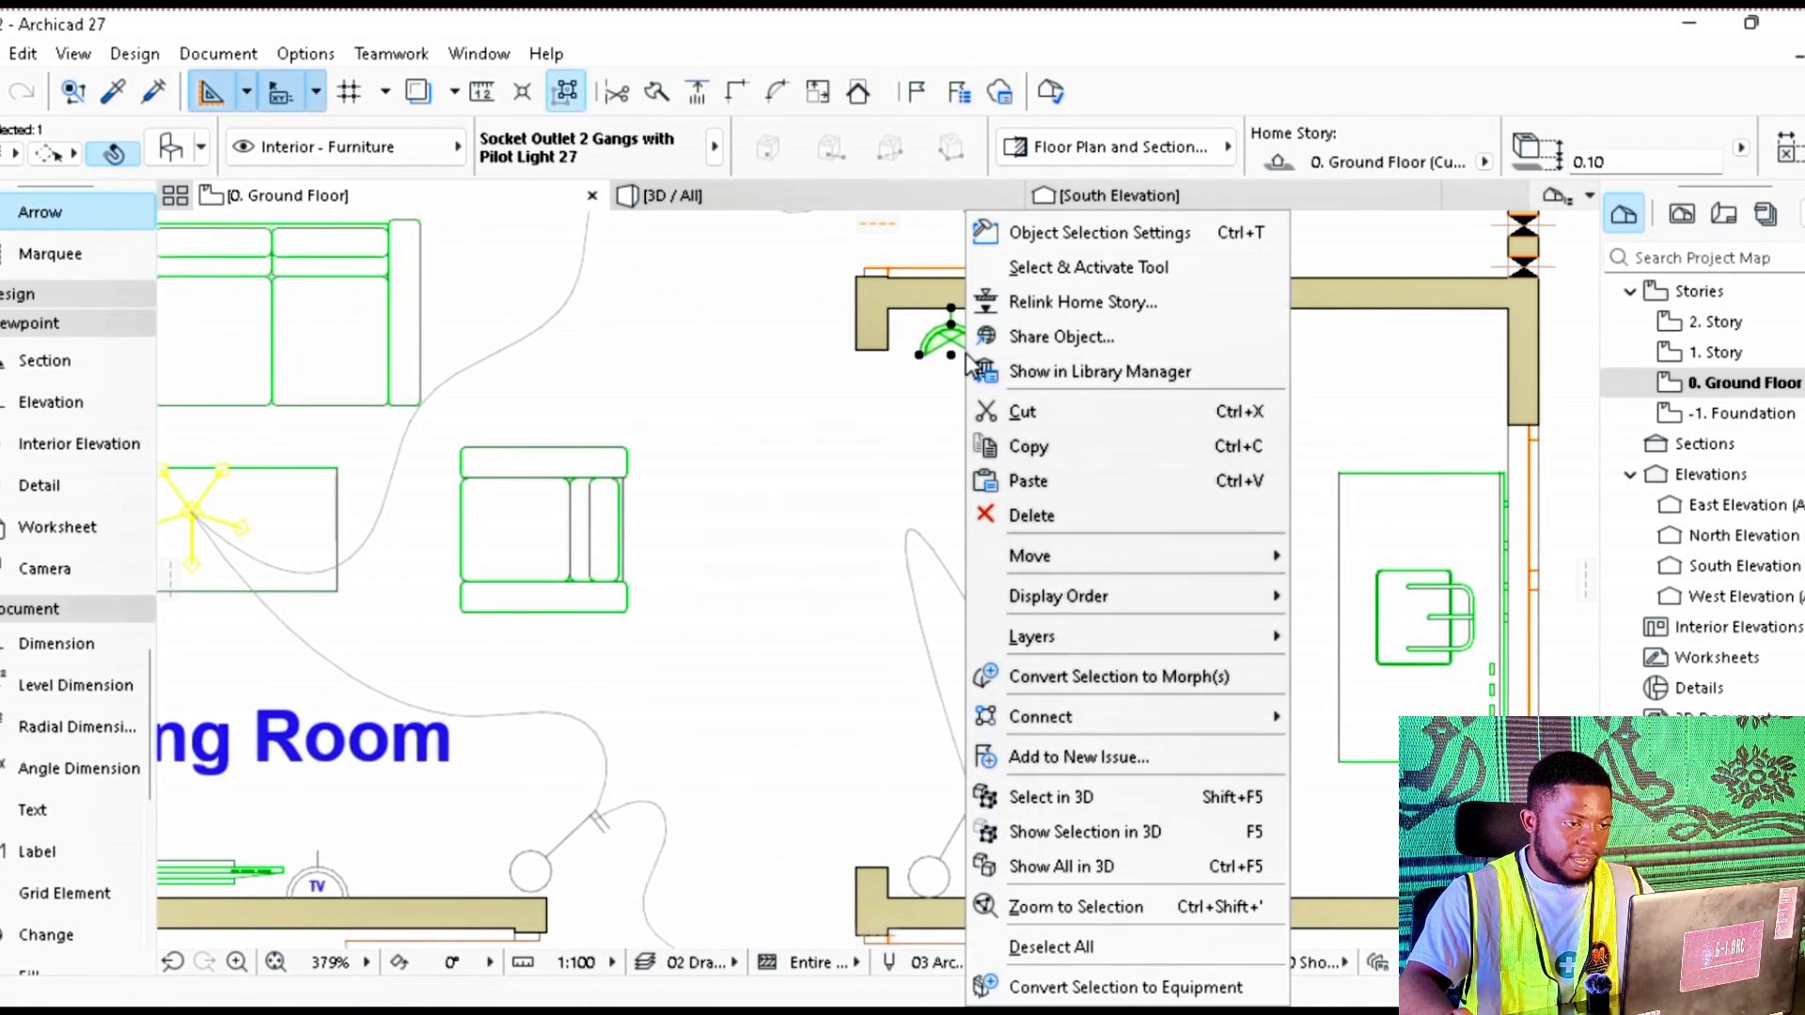
{"action": "mouse_move", "coordinate": [1118, 557]}
{"action": "left_click", "coordinate": [1356, 696]}
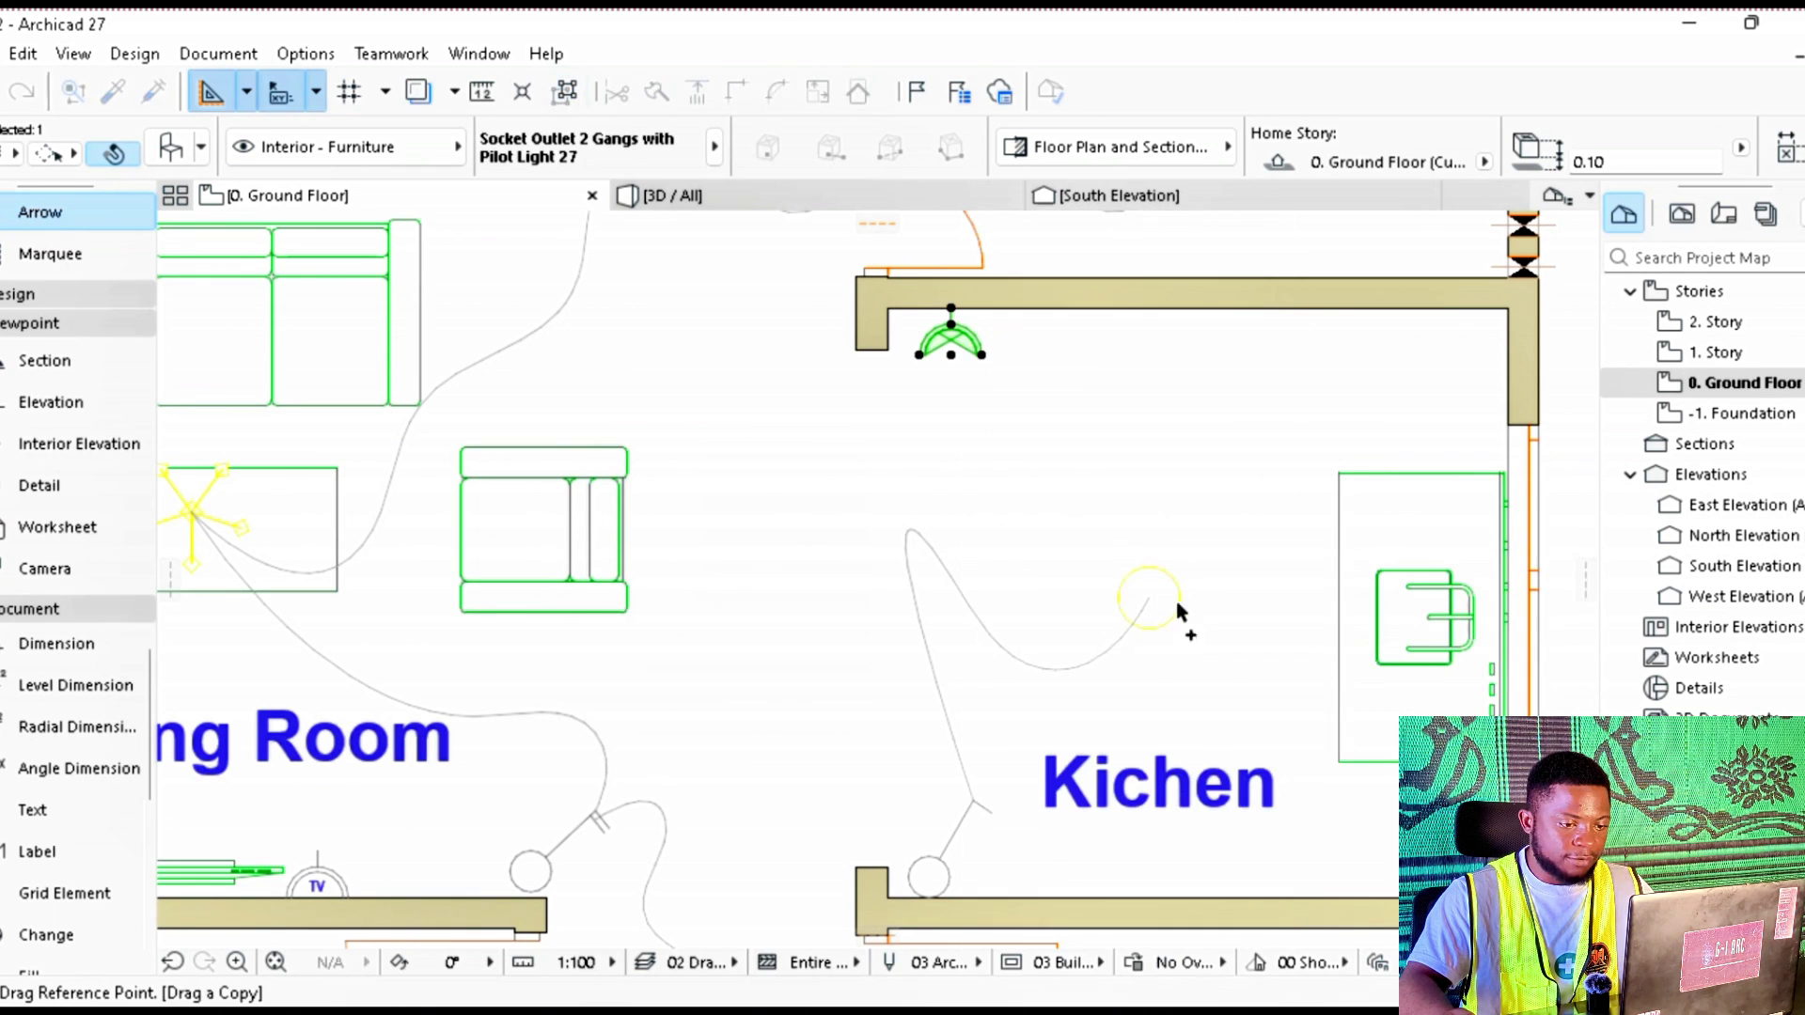
{"action": "left_click", "coordinate": [943, 349]}
{"action": "scroll", "coordinate": [978, 874], "scroll_direction": "up", "scroll_amount": 3}
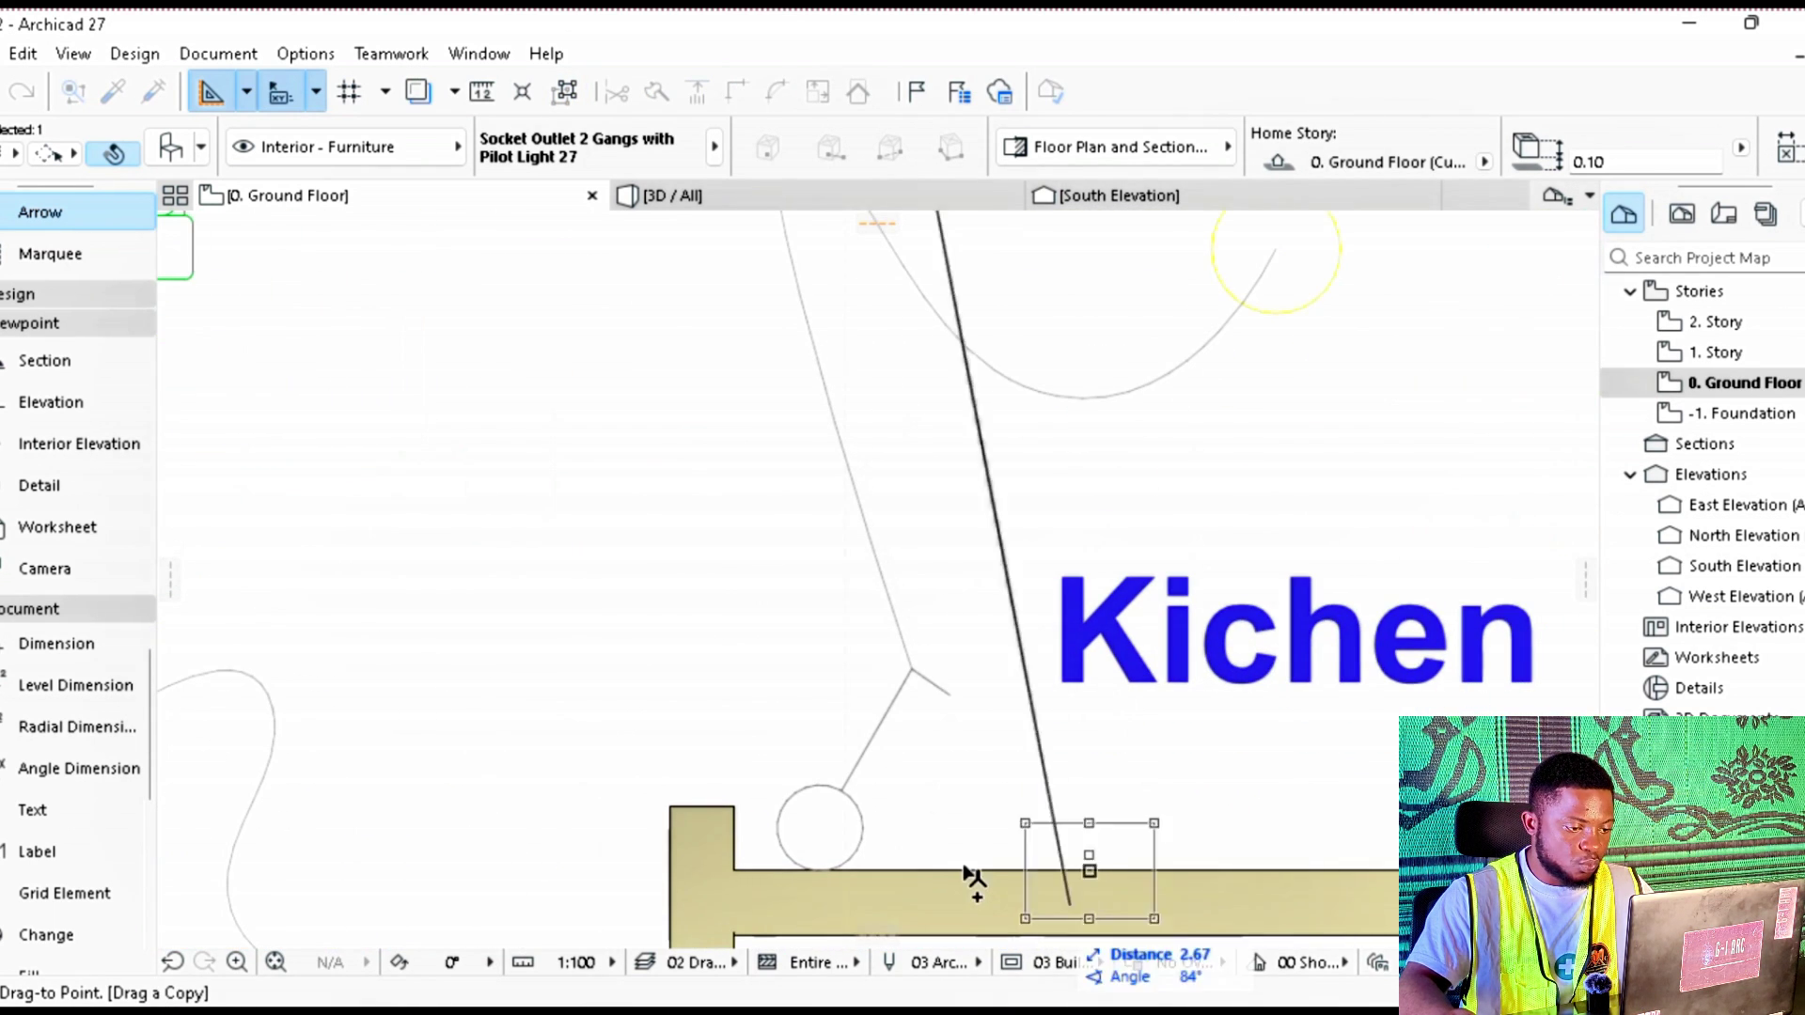
{"action": "left_click", "coordinate": [971, 870]}
{"action": "scroll", "coordinate": [971, 869], "scroll_direction": "down", "scroll_amount": 3}
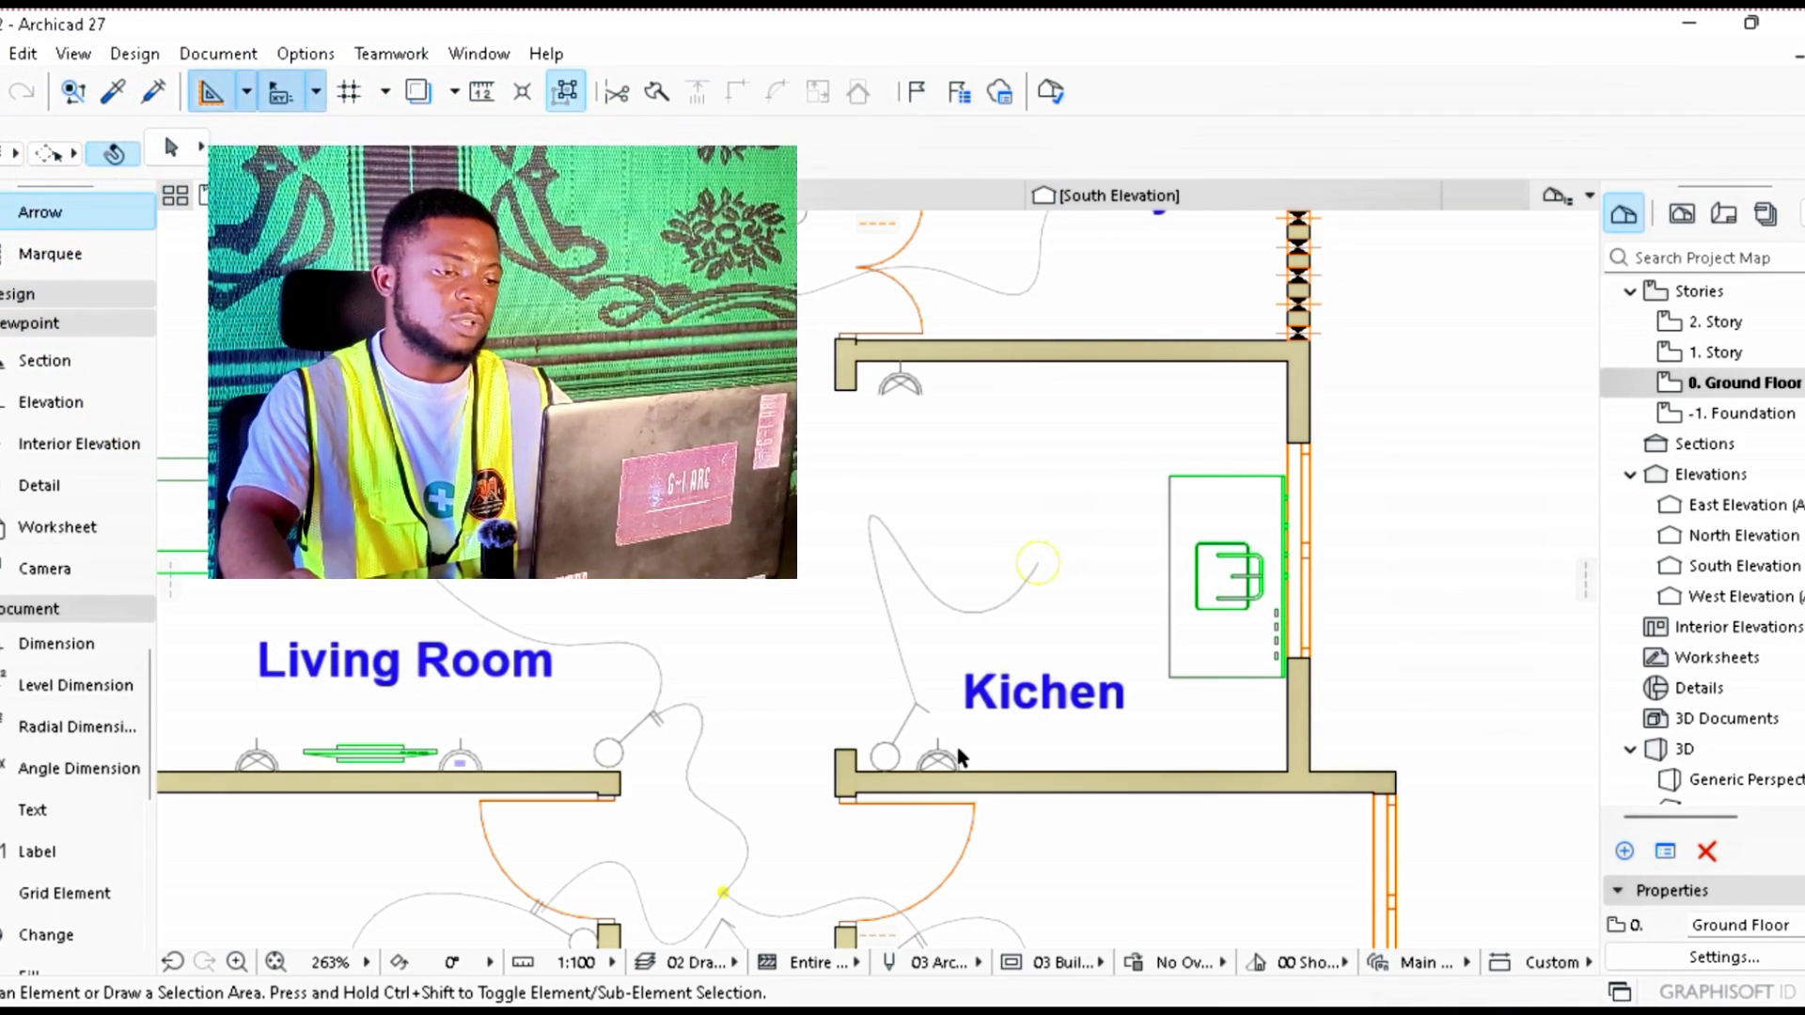
Step: Copy the kitchen's lower socket outlet to the right bedroom's entrance, turned against the vertical wall above the two-pole switch
{"action": "scroll", "coordinate": [961, 757], "scroll_direction": "down", "scroll_amount": 3}
{"action": "scroll", "coordinate": [1065, 509], "scroll_direction": "up", "scroll_amount": 1}
{"action": "middle_click_drag", "start_coordinate": [1140, 608], "coordinate": [974, 520]}
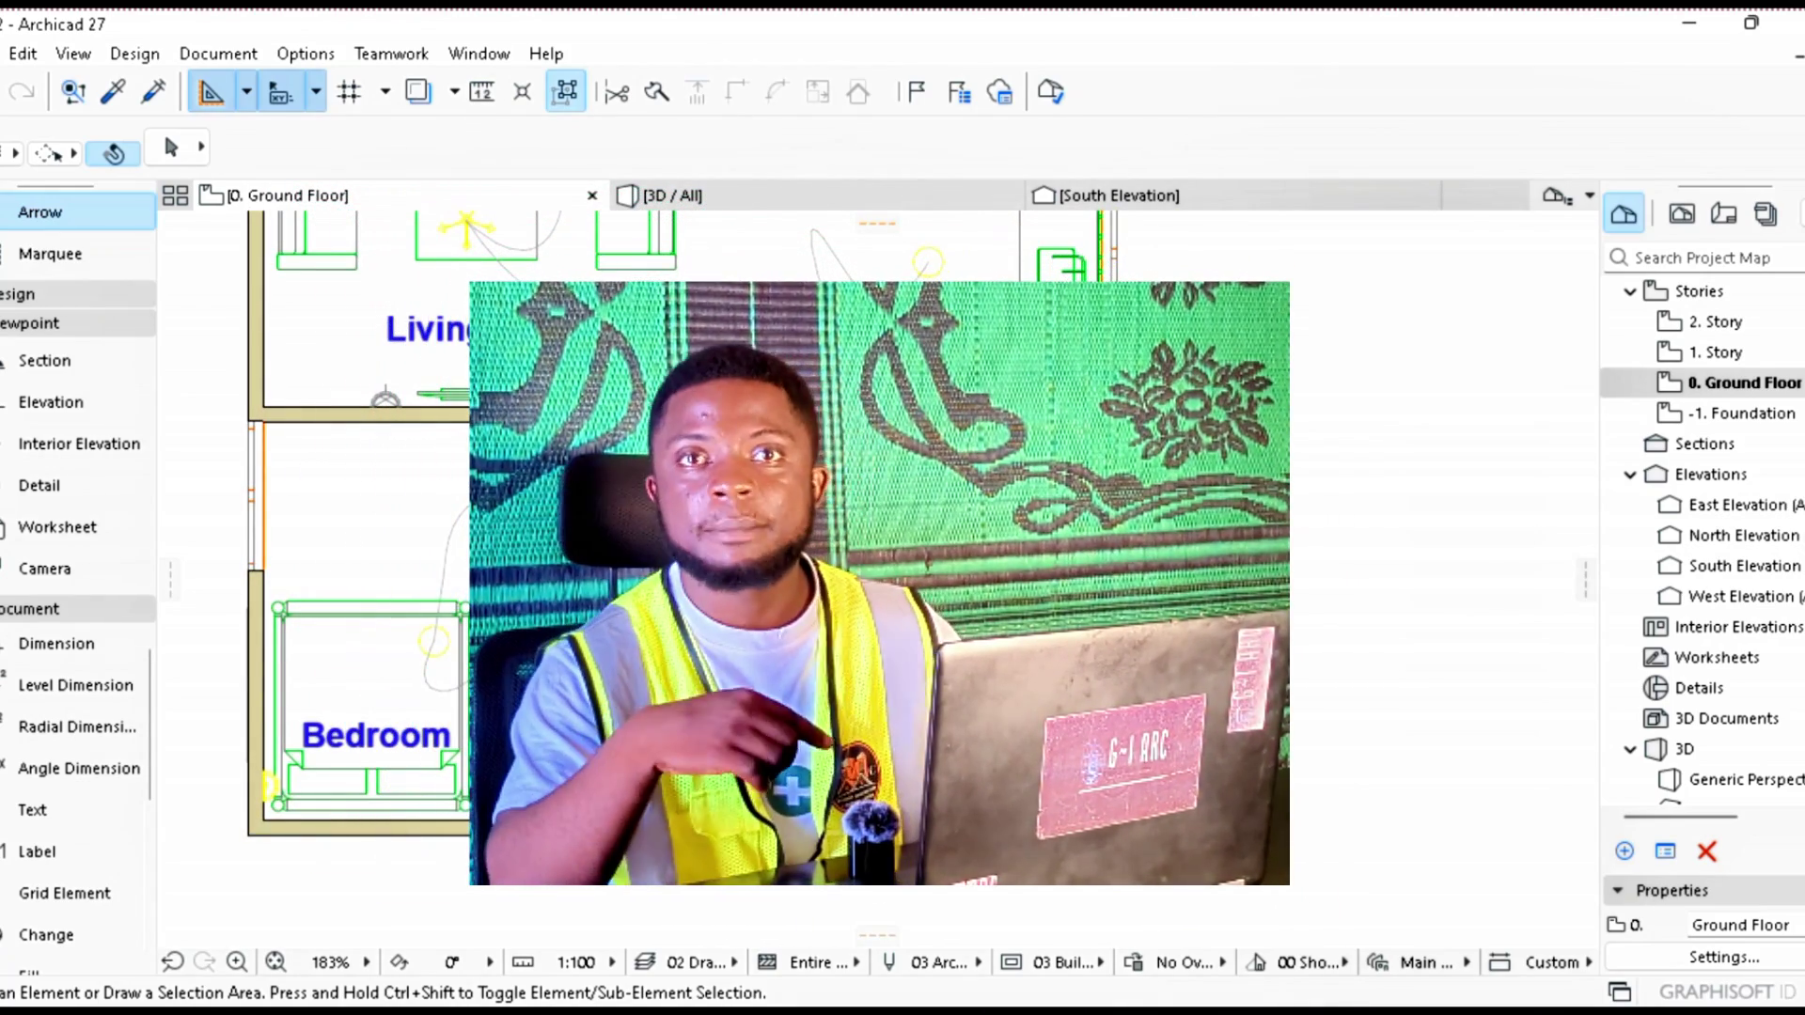
{"action": "scroll", "coordinate": [924, 335], "scroll_direction": "up", "scroll_amount": 5}
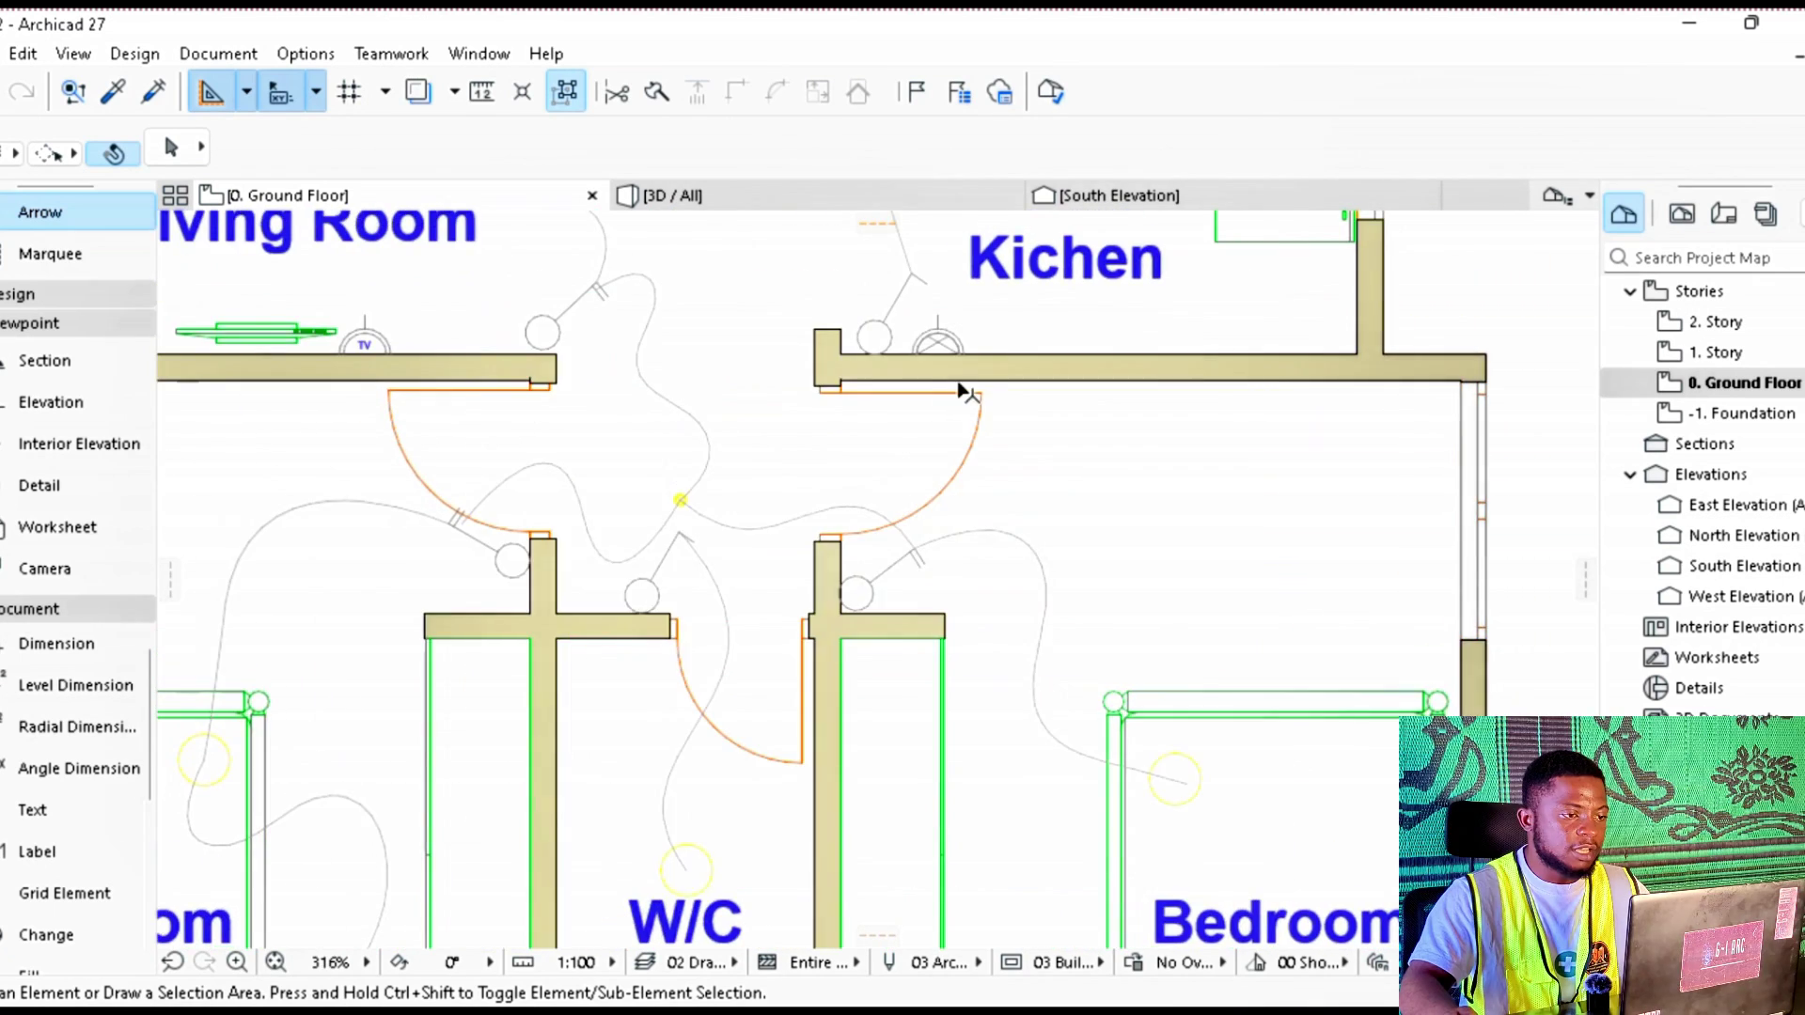
{"action": "right_click", "coordinate": [930, 335]}
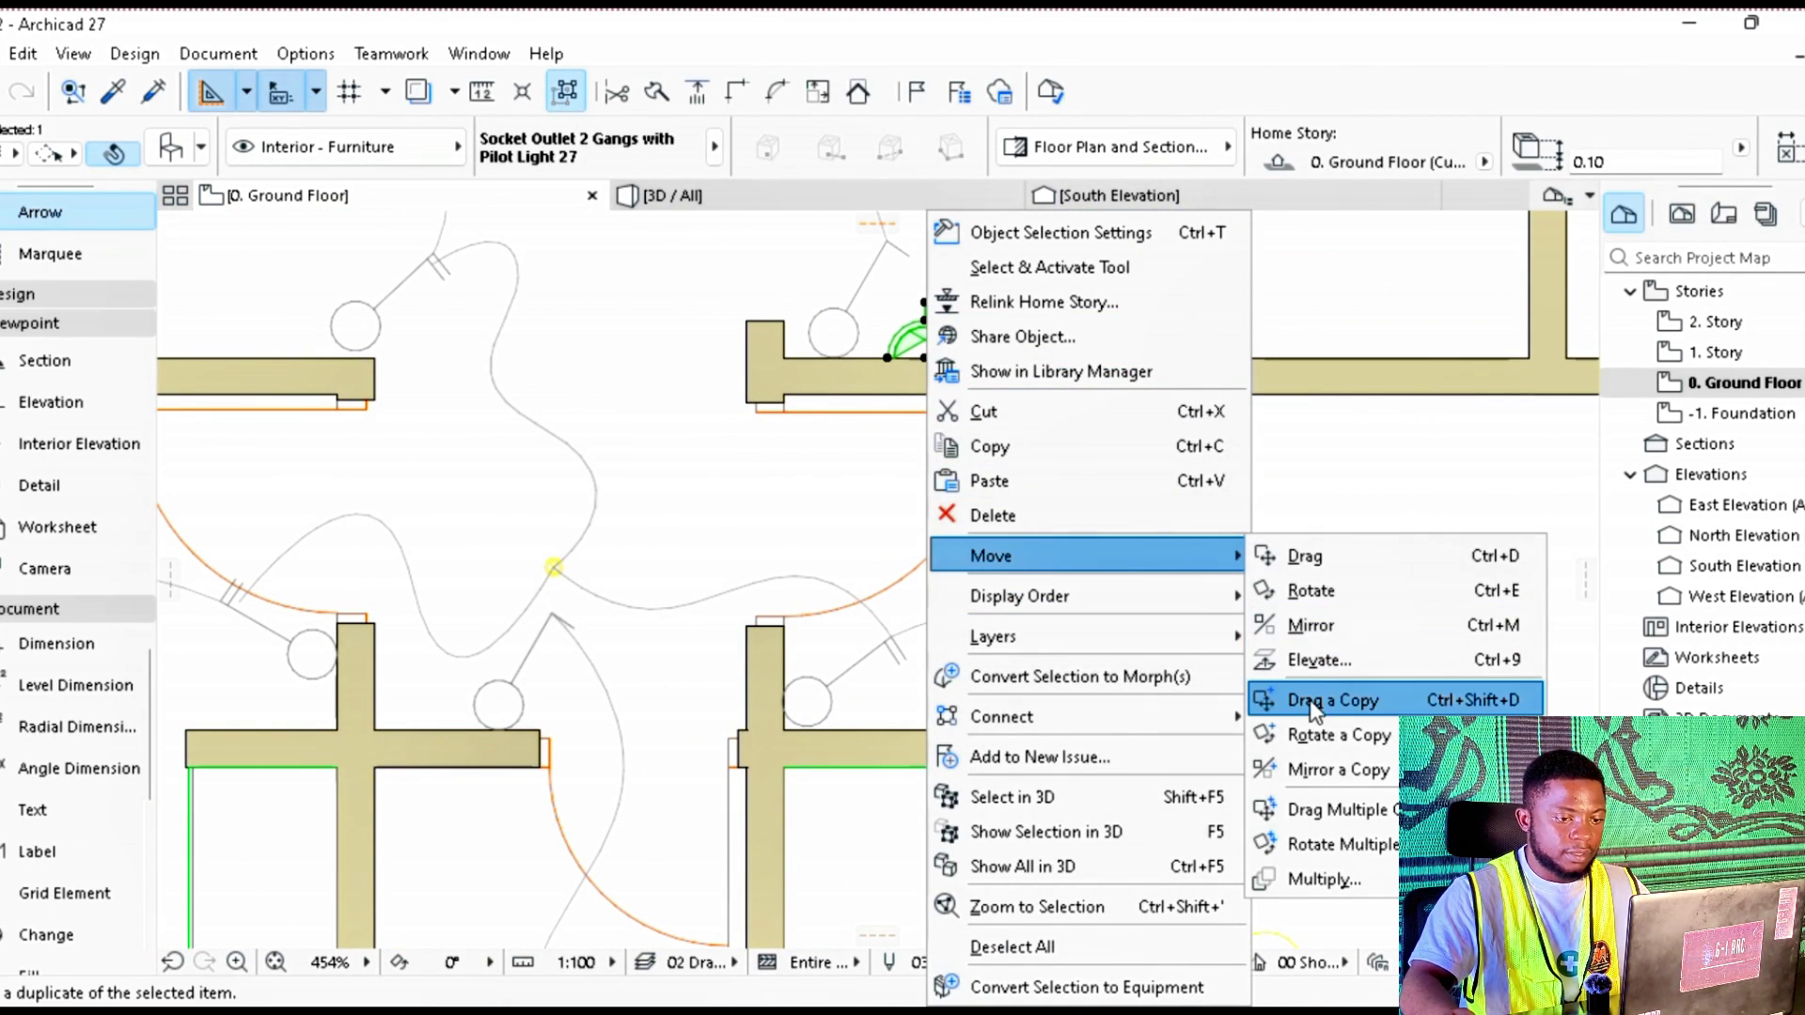
{"action": "left_click", "coordinate": [1313, 706]}
{"action": "scroll", "coordinate": [836, 675], "scroll_direction": "up", "scroll_amount": 2}
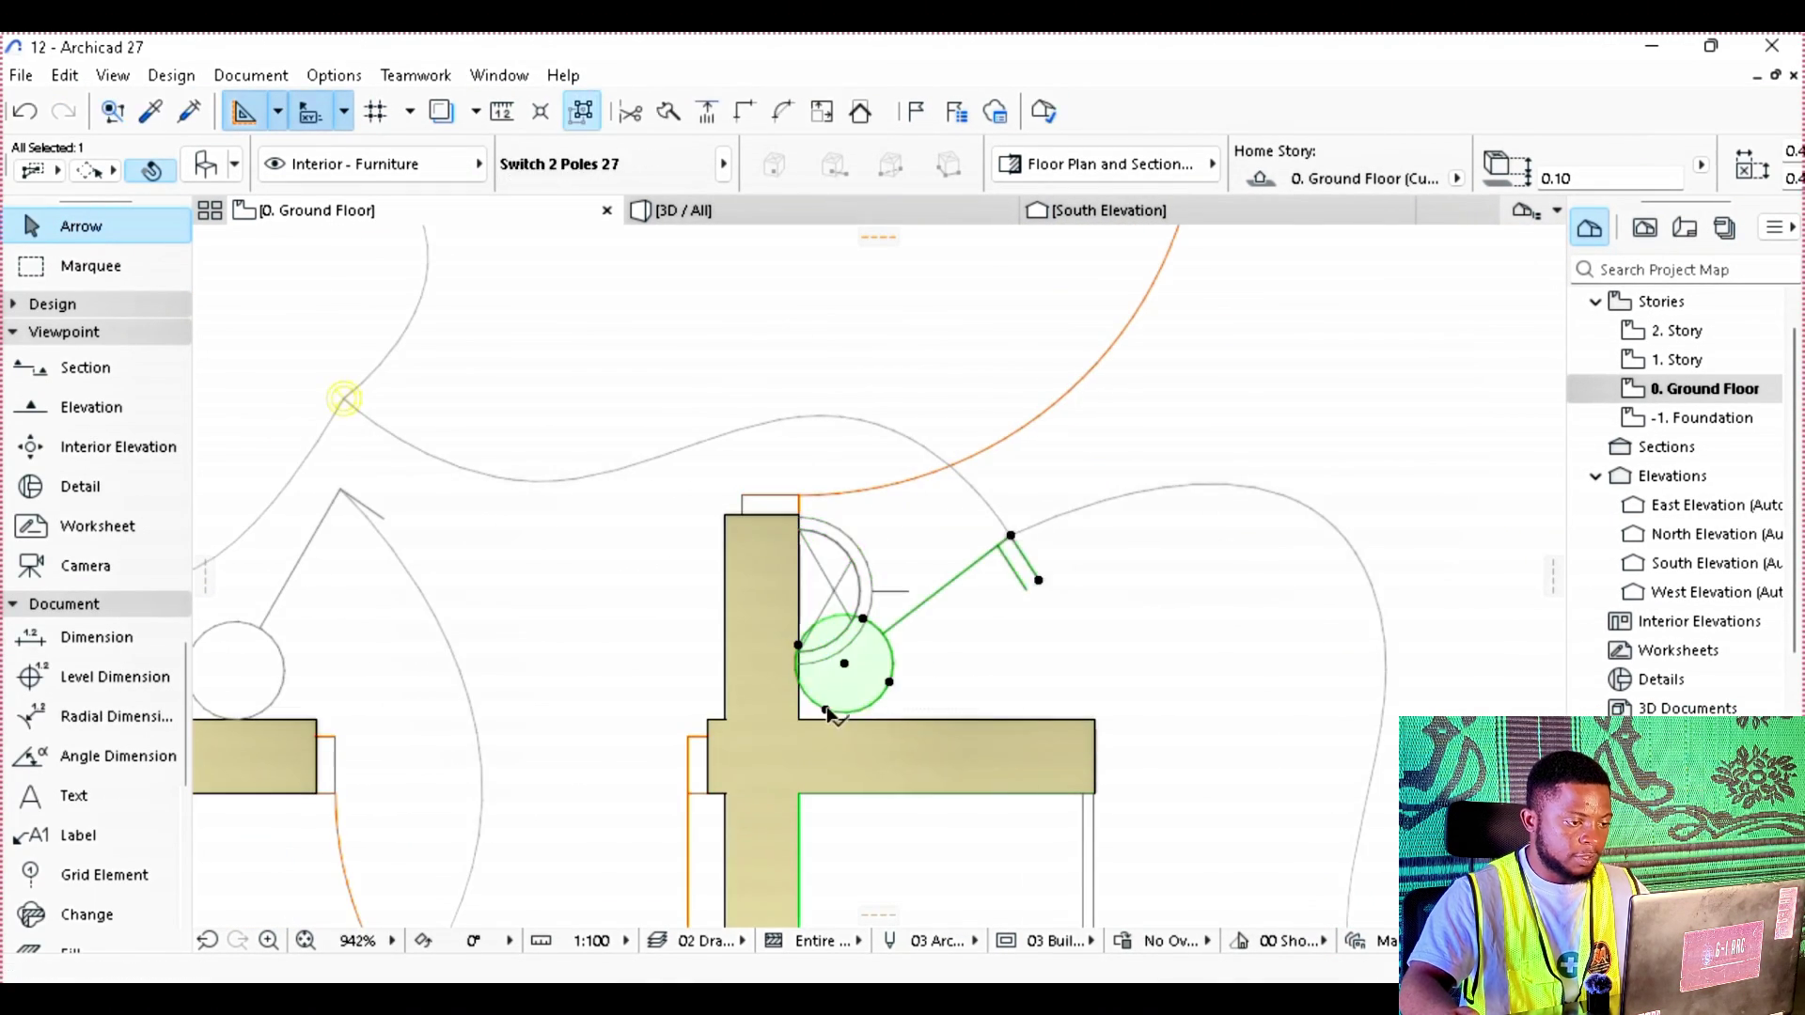
{"action": "left_click", "coordinate": [409, 498]}
{"action": "key", "text": "Escape"}
{"action": "scroll", "coordinate": [902, 585], "scroll_direction": "down", "scroll_amount": 5}
{"action": "middle_click_drag", "start_coordinate": [905, 663], "coordinate": [858, 559]}
Step: Drag a copy of the kitchen's lower socket outlet to the right bedroom's bottom wall, just left of the bedside switch
{"action": "scroll", "coordinate": [889, 738], "scroll_direction": "up", "scroll_amount": 2}
{"action": "scroll", "coordinate": [887, 732], "scroll_direction": "up", "scroll_amount": 3}
{"action": "scroll", "coordinate": [851, 726], "scroll_direction": "down", "scroll_amount": 4}
{"action": "middle_click_drag", "start_coordinate": [874, 696], "coordinate": [851, 796]}
{"action": "scroll", "coordinate": [799, 383], "scroll_direction": "up", "scroll_amount": 3}
{"action": "left_click", "coordinate": [792, 383]}
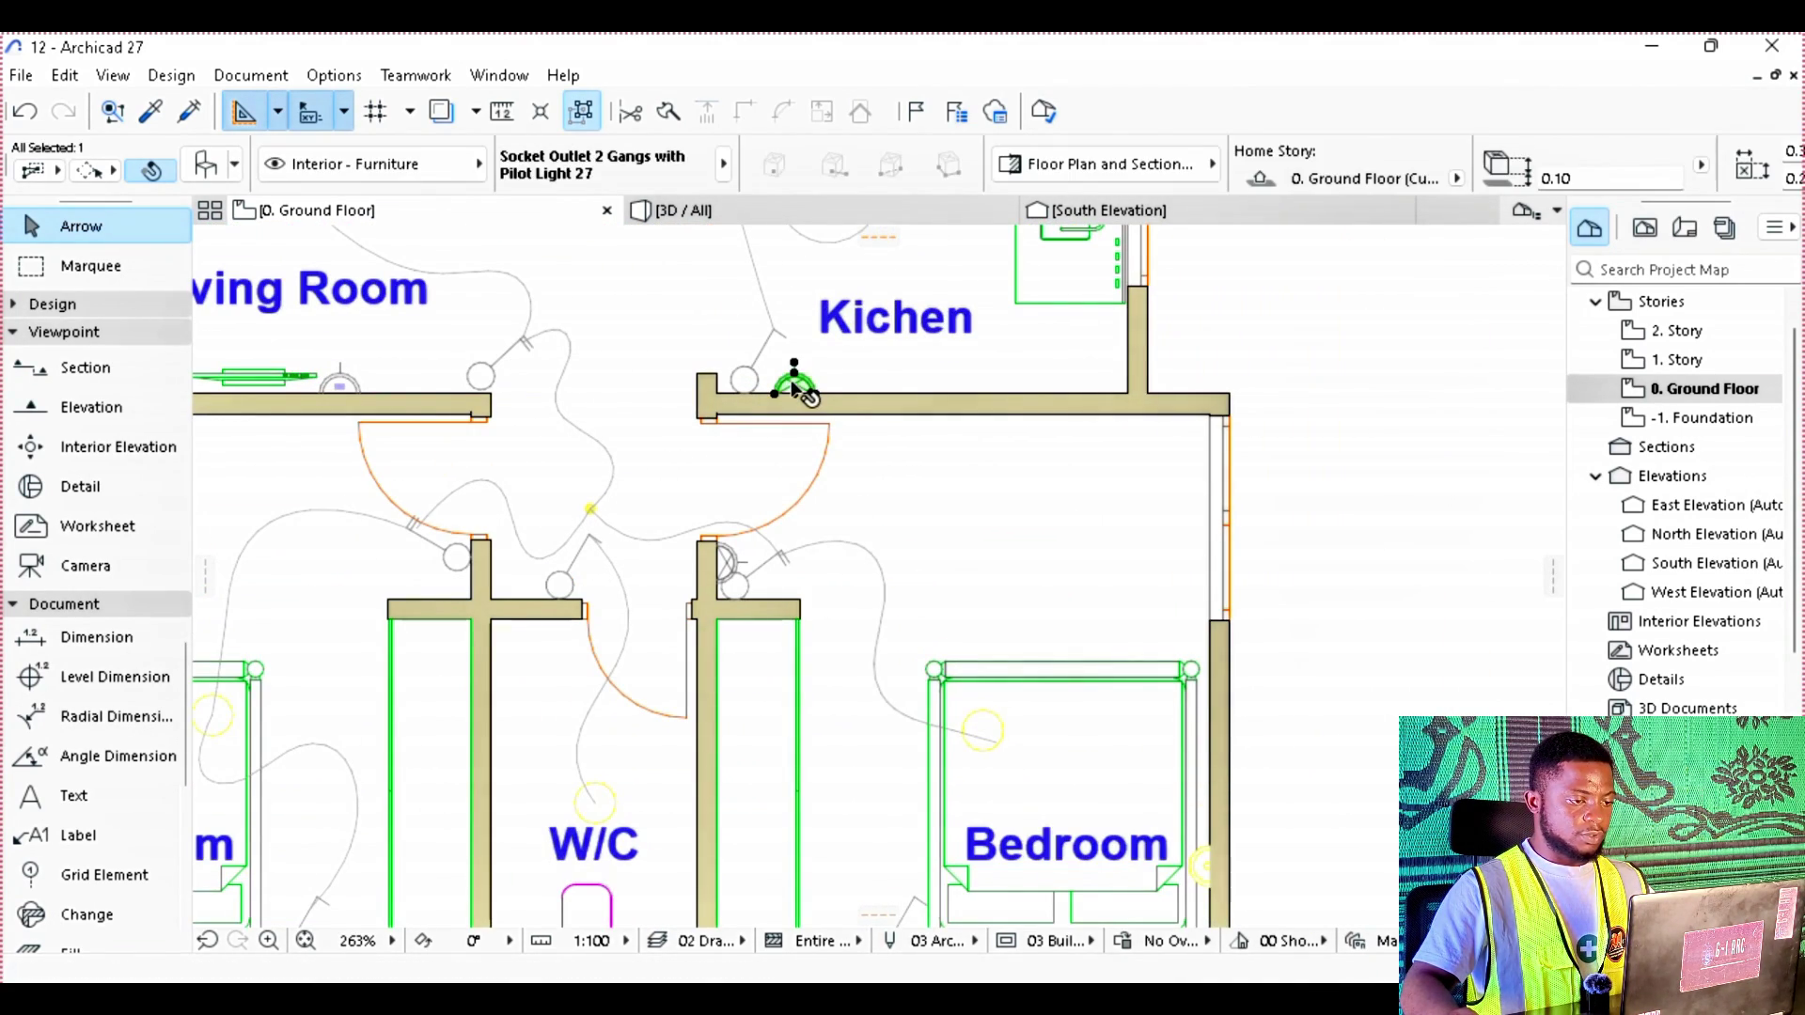
{"action": "right_click", "coordinate": [794, 386]}
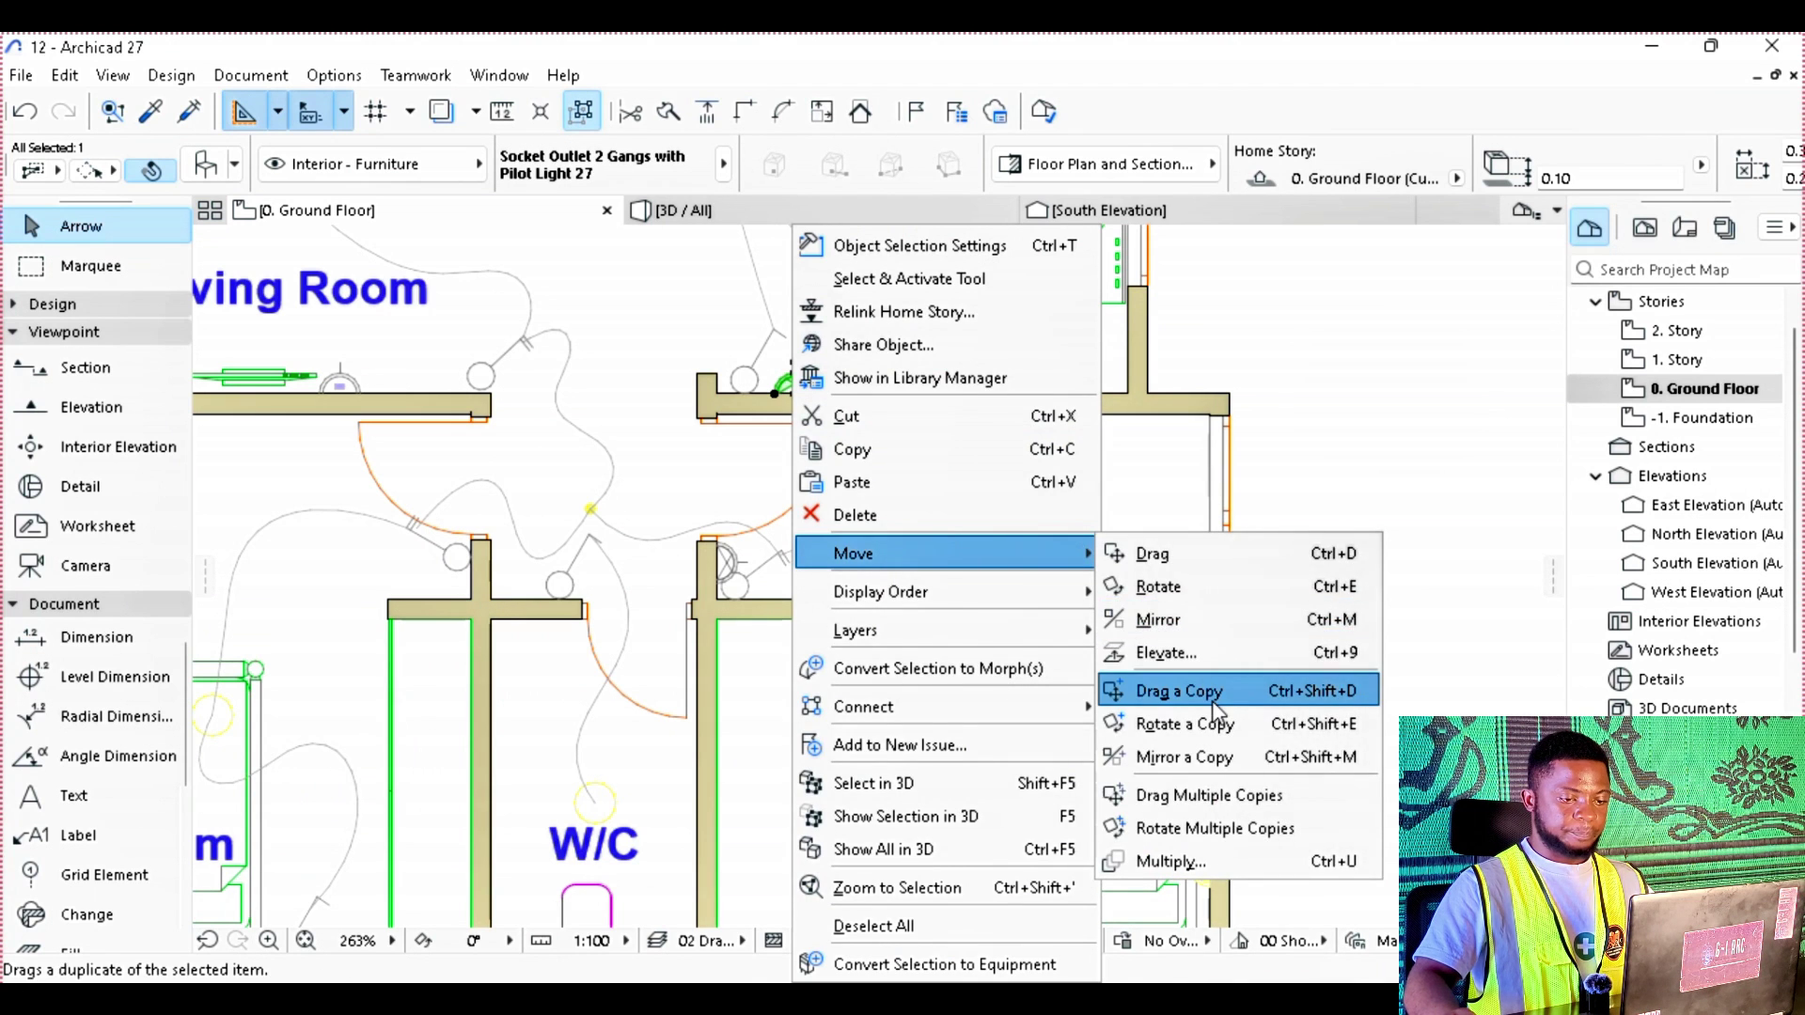
{"action": "left_click", "coordinate": [1185, 691]}
{"action": "middle_click_drag", "start_coordinate": [872, 776], "coordinate": [963, 286]}
{"action": "scroll", "coordinate": [940, 475], "scroll_direction": "up", "scroll_amount": 6}
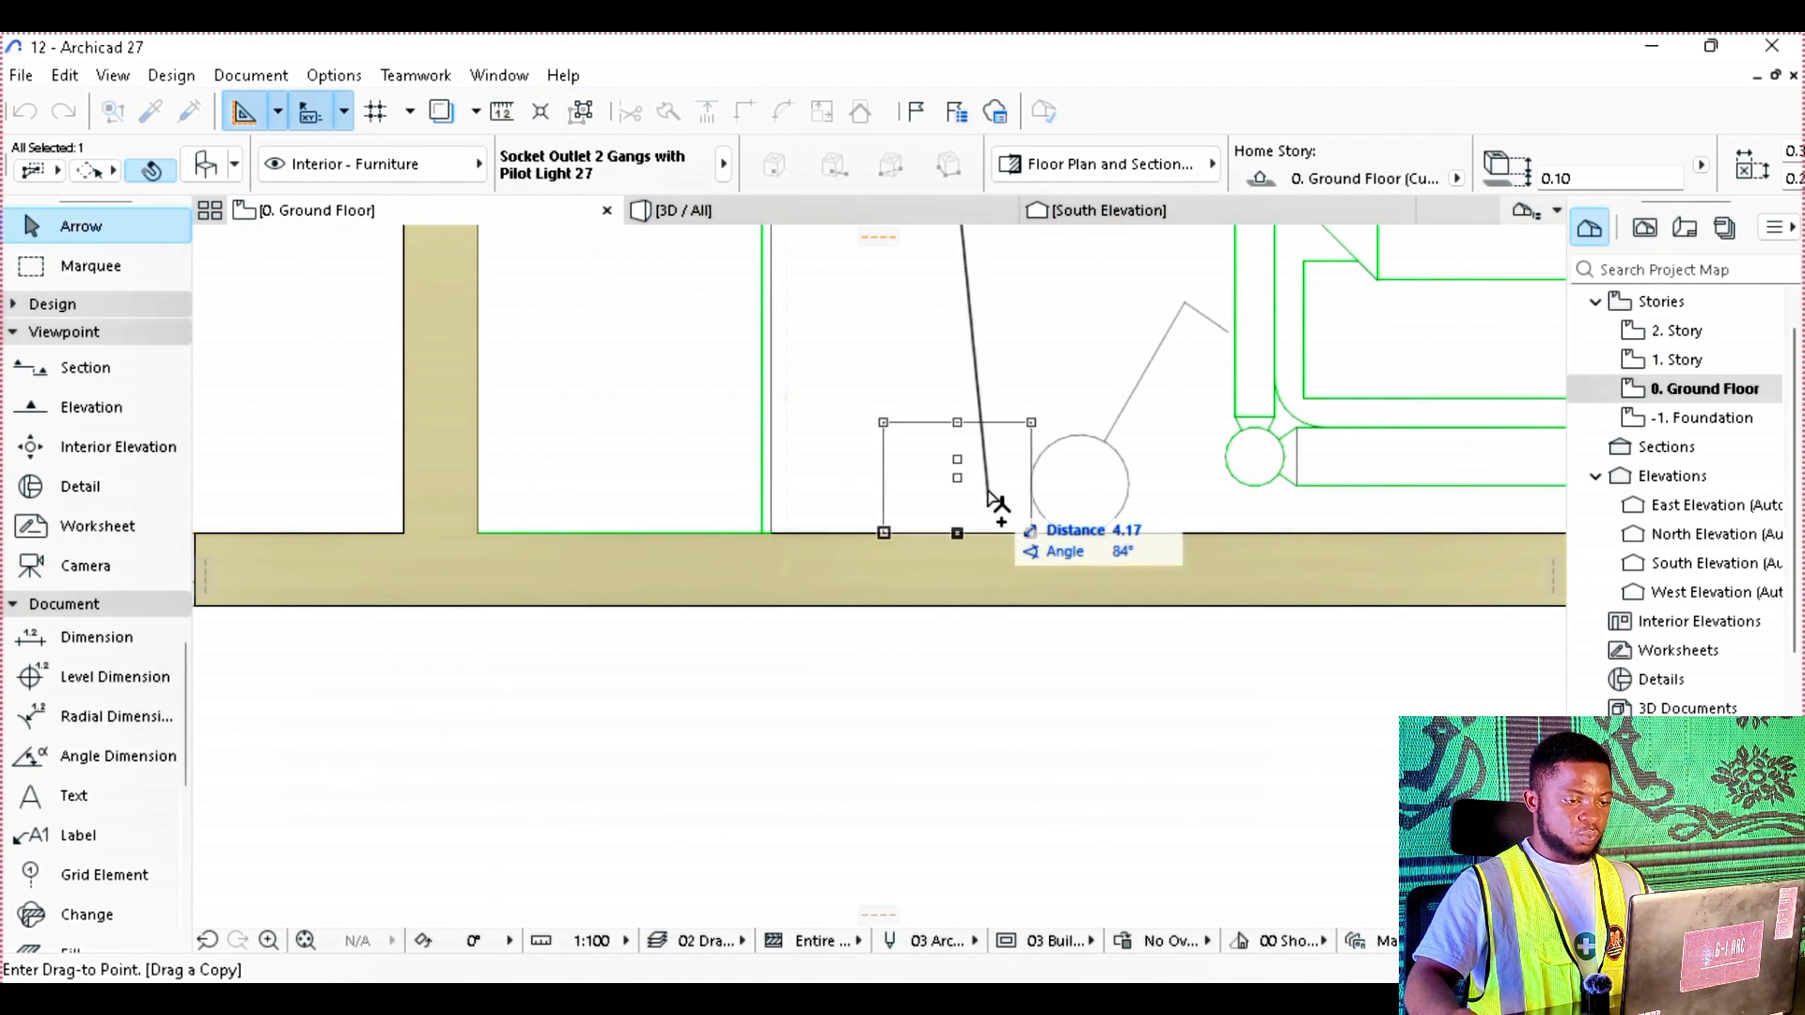
{"action": "left_click", "coordinate": [995, 503]}
{"action": "scroll", "coordinate": [978, 488], "scroll_direction": "down", "scroll_amount": 4}
{"action": "left_click", "coordinate": [1198, 636]}
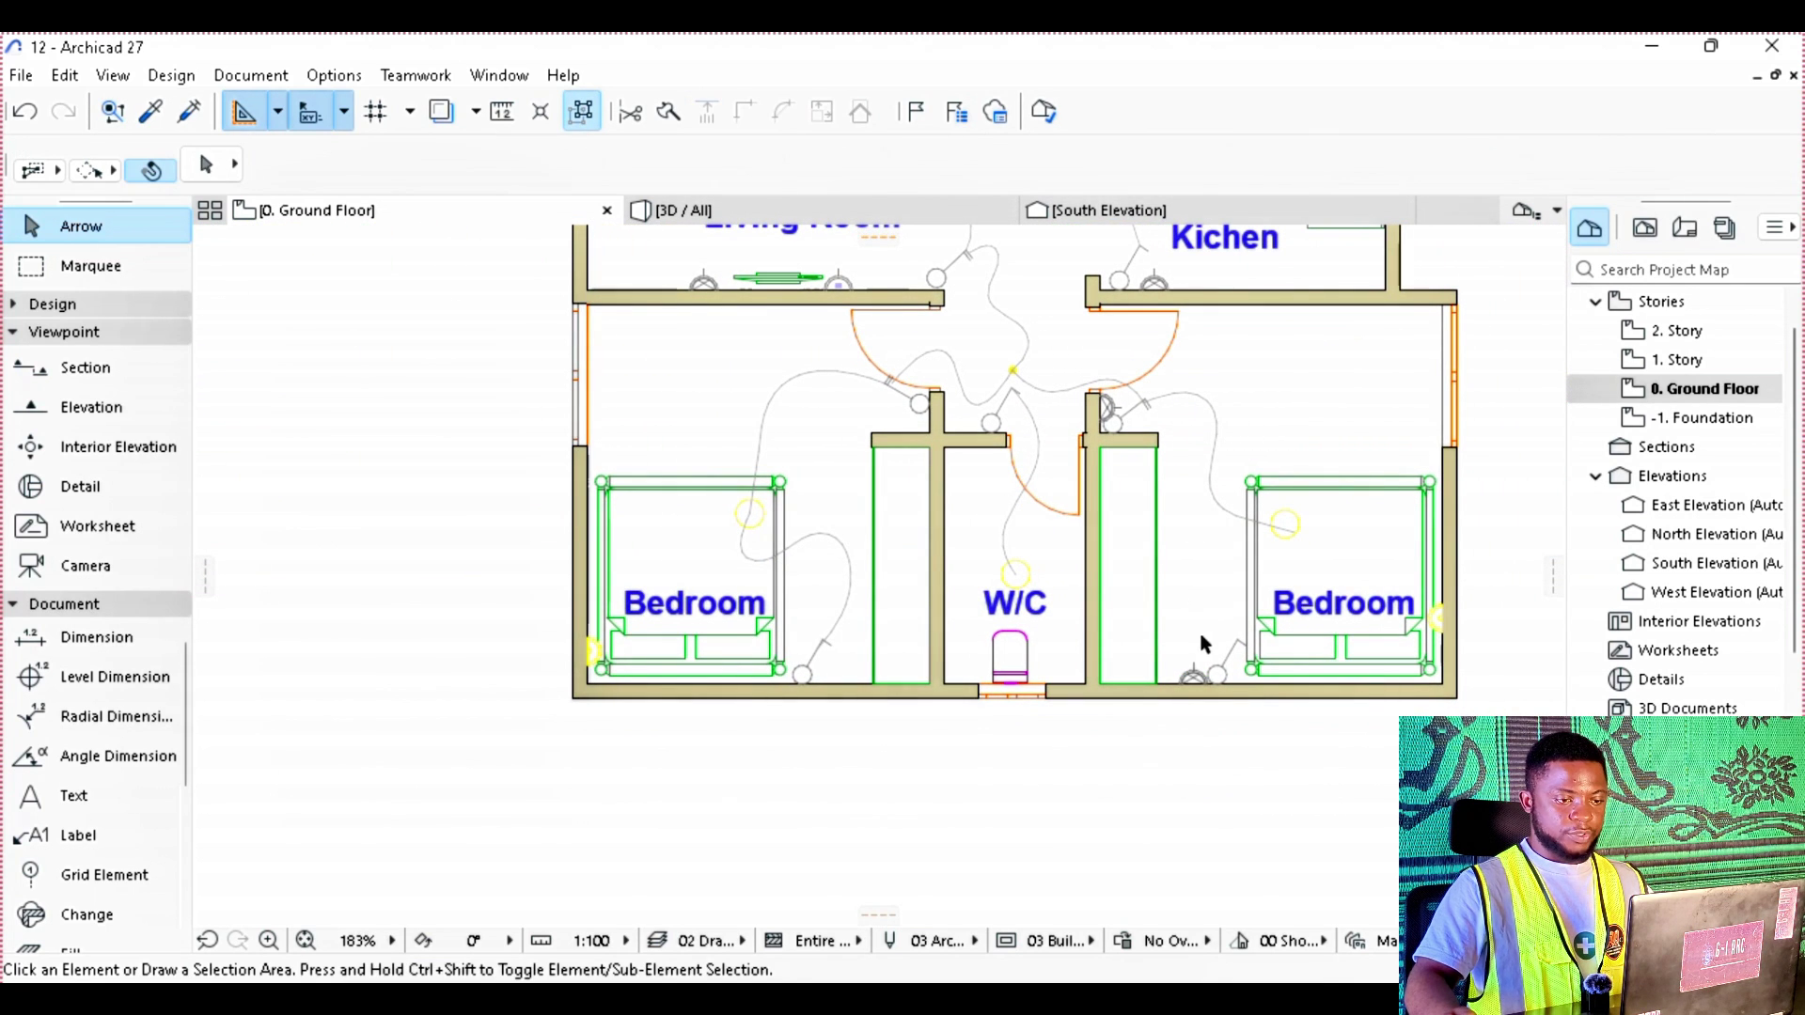
Step: Mirror a copy of the right bedroom's entrance socket outlet and bedside switch about a vertical axis through the W/C
{"action": "left_click", "coordinate": [1213, 675]}
{"action": "left_click", "coordinate": [1108, 406], "text": "shift"}
{"action": "right_click", "coordinate": [1107, 406]}
{"action": "left_click", "coordinate": [1495, 611]}
{"action": "left_click", "coordinate": [1016, 471]}
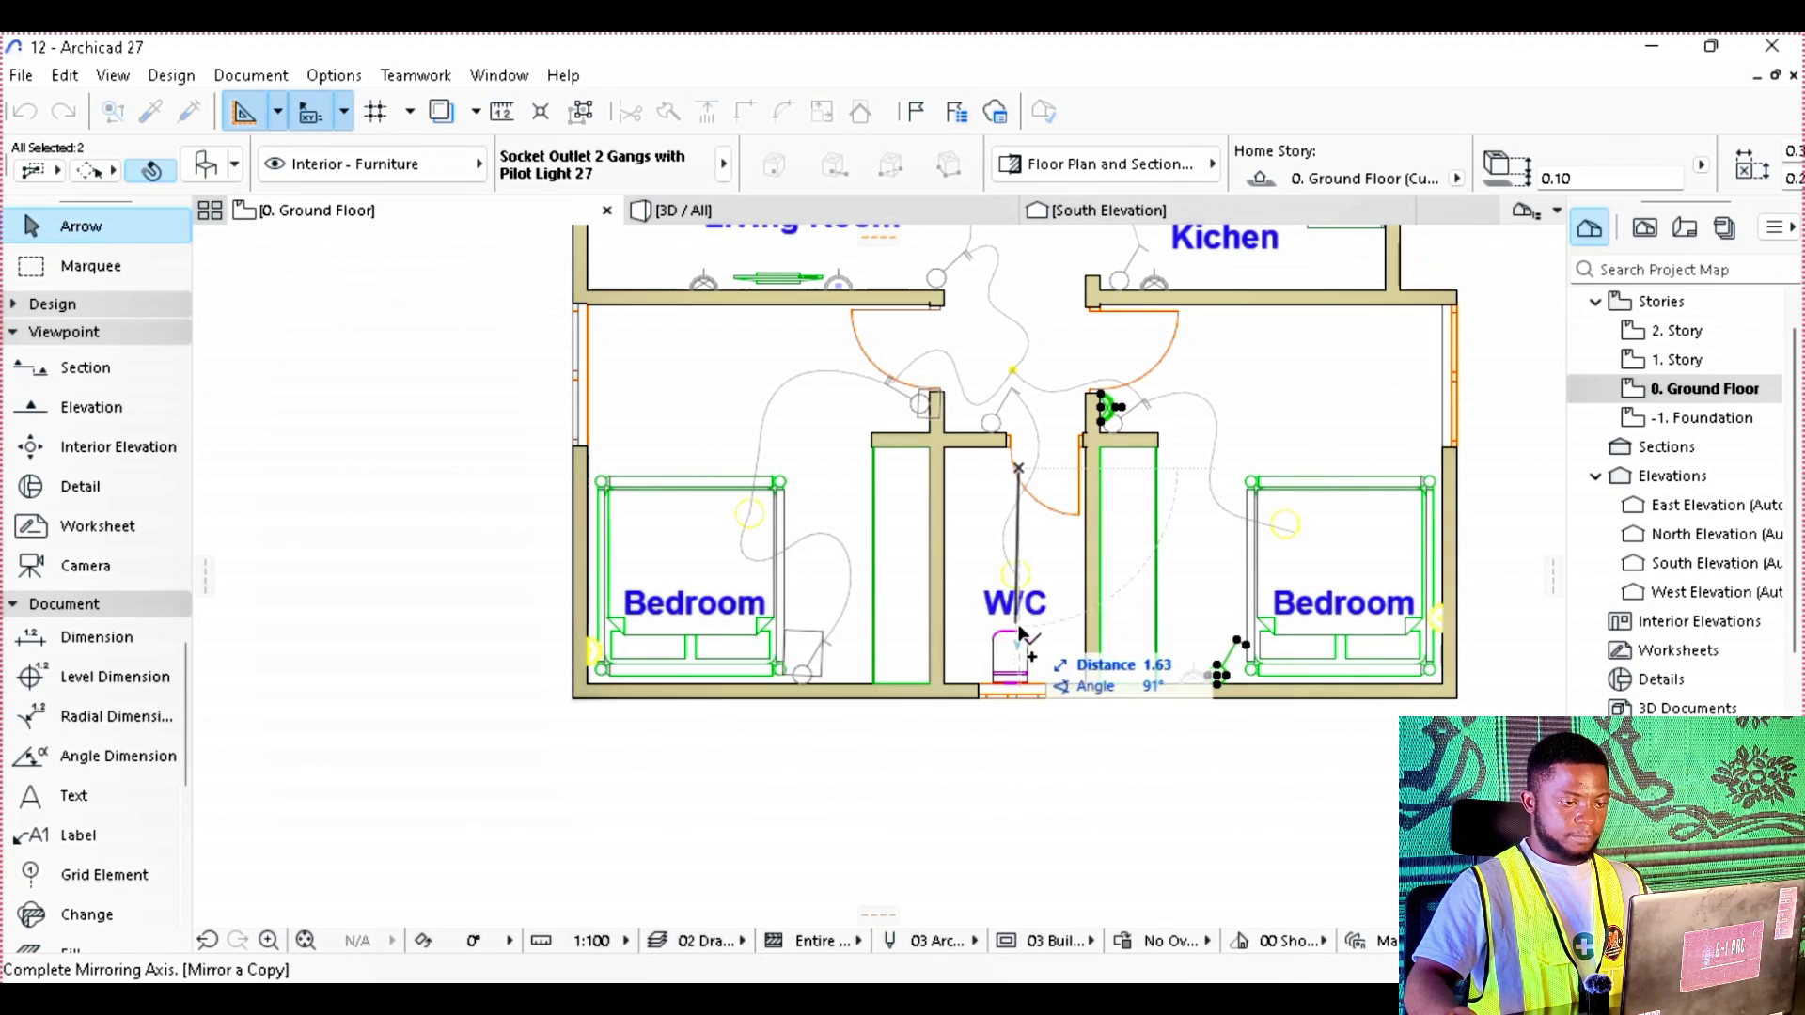
{"action": "left_click", "coordinate": [1013, 651]}
Step: Drag a copy of the right bedroom's bottom-wall socket outlet about 3.78 across to the left bedroom, right of its bedside switch
{"action": "scroll", "coordinate": [933, 404], "scroll_direction": "up", "scroll_amount": 5}
{"action": "scroll", "coordinate": [929, 442], "scroll_direction": "up", "scroll_amount": 4}
{"action": "left_click", "coordinate": [828, 355]}
{"action": "scroll", "coordinate": [773, 476], "scroll_direction": "up", "scroll_amount": 2}
{"action": "key", "text": "ctrl+shift+d"}
{"action": "left_click", "coordinate": [1110, 526]}
{"action": "scroll", "coordinate": [1146, 521], "scroll_direction": "down", "scroll_amount": 9}
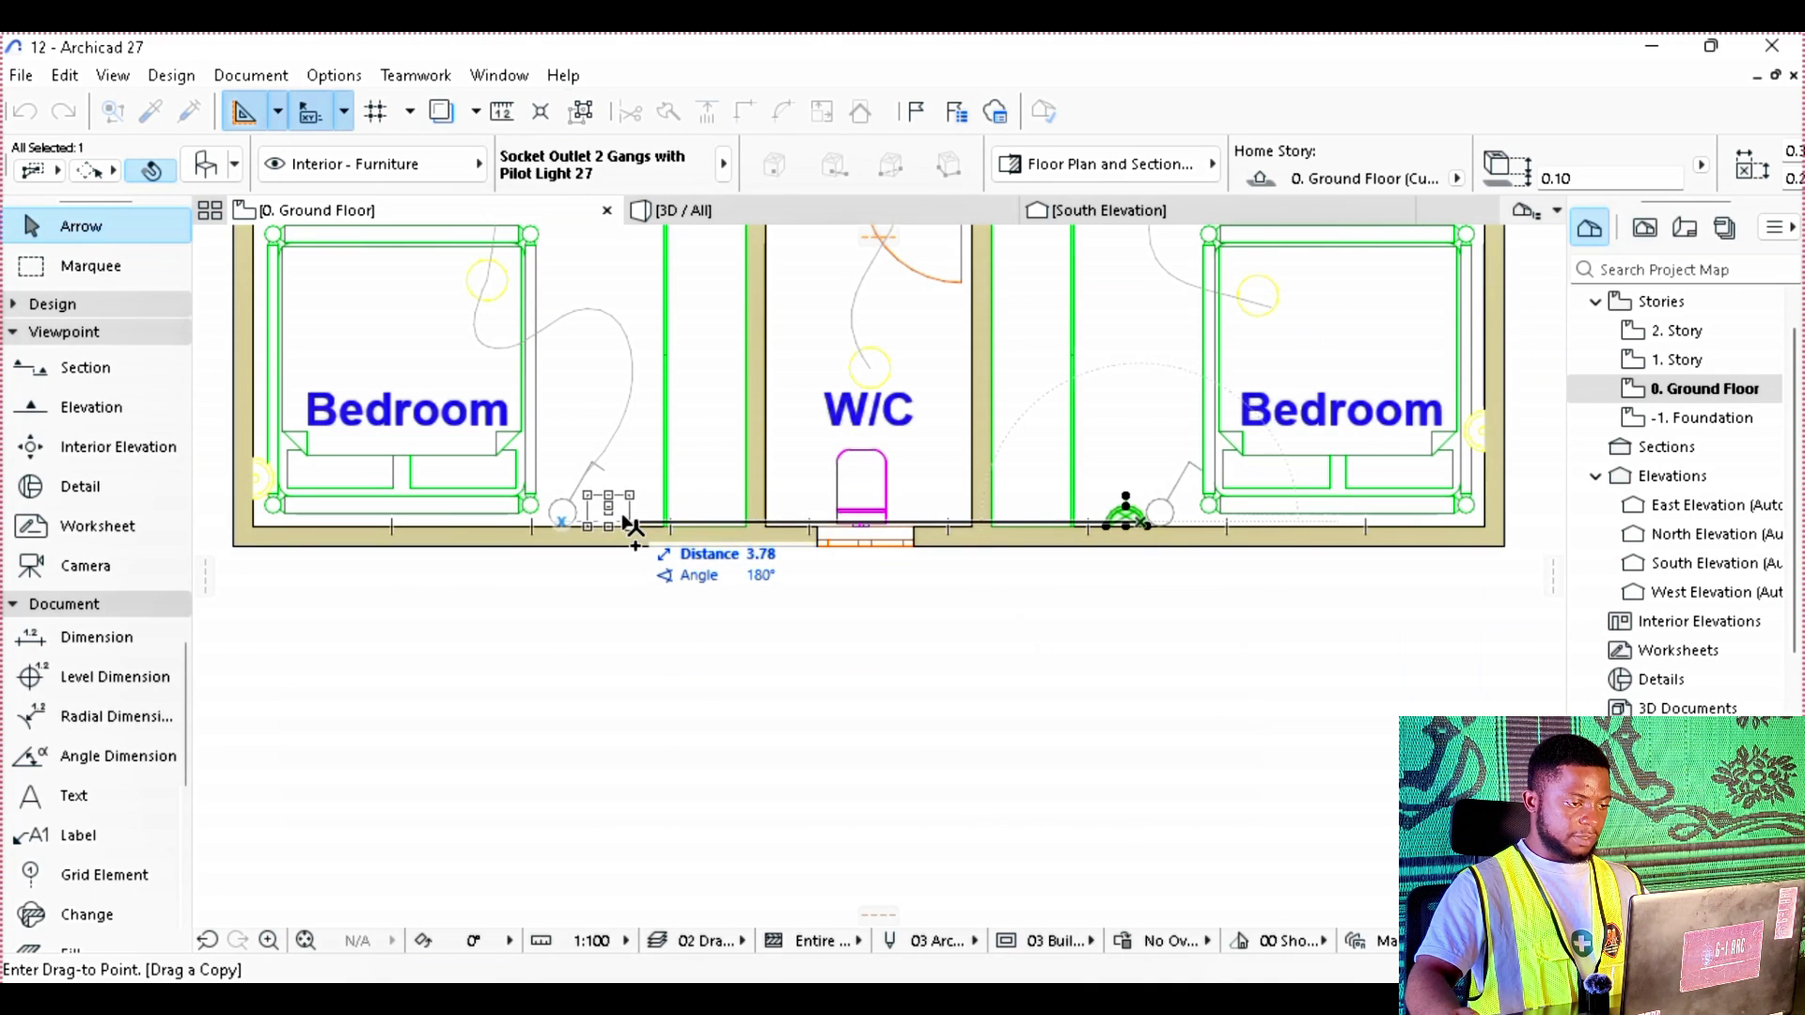
Step: Drag a copy of the kitchen's lower socket outlet to the passage wall above the W/C, just left of the passage switch
{"action": "scroll", "coordinate": [1024, 465], "scroll_direction": "up", "scroll_amount": 3}
{"action": "right_click", "coordinate": [1025, 465]}
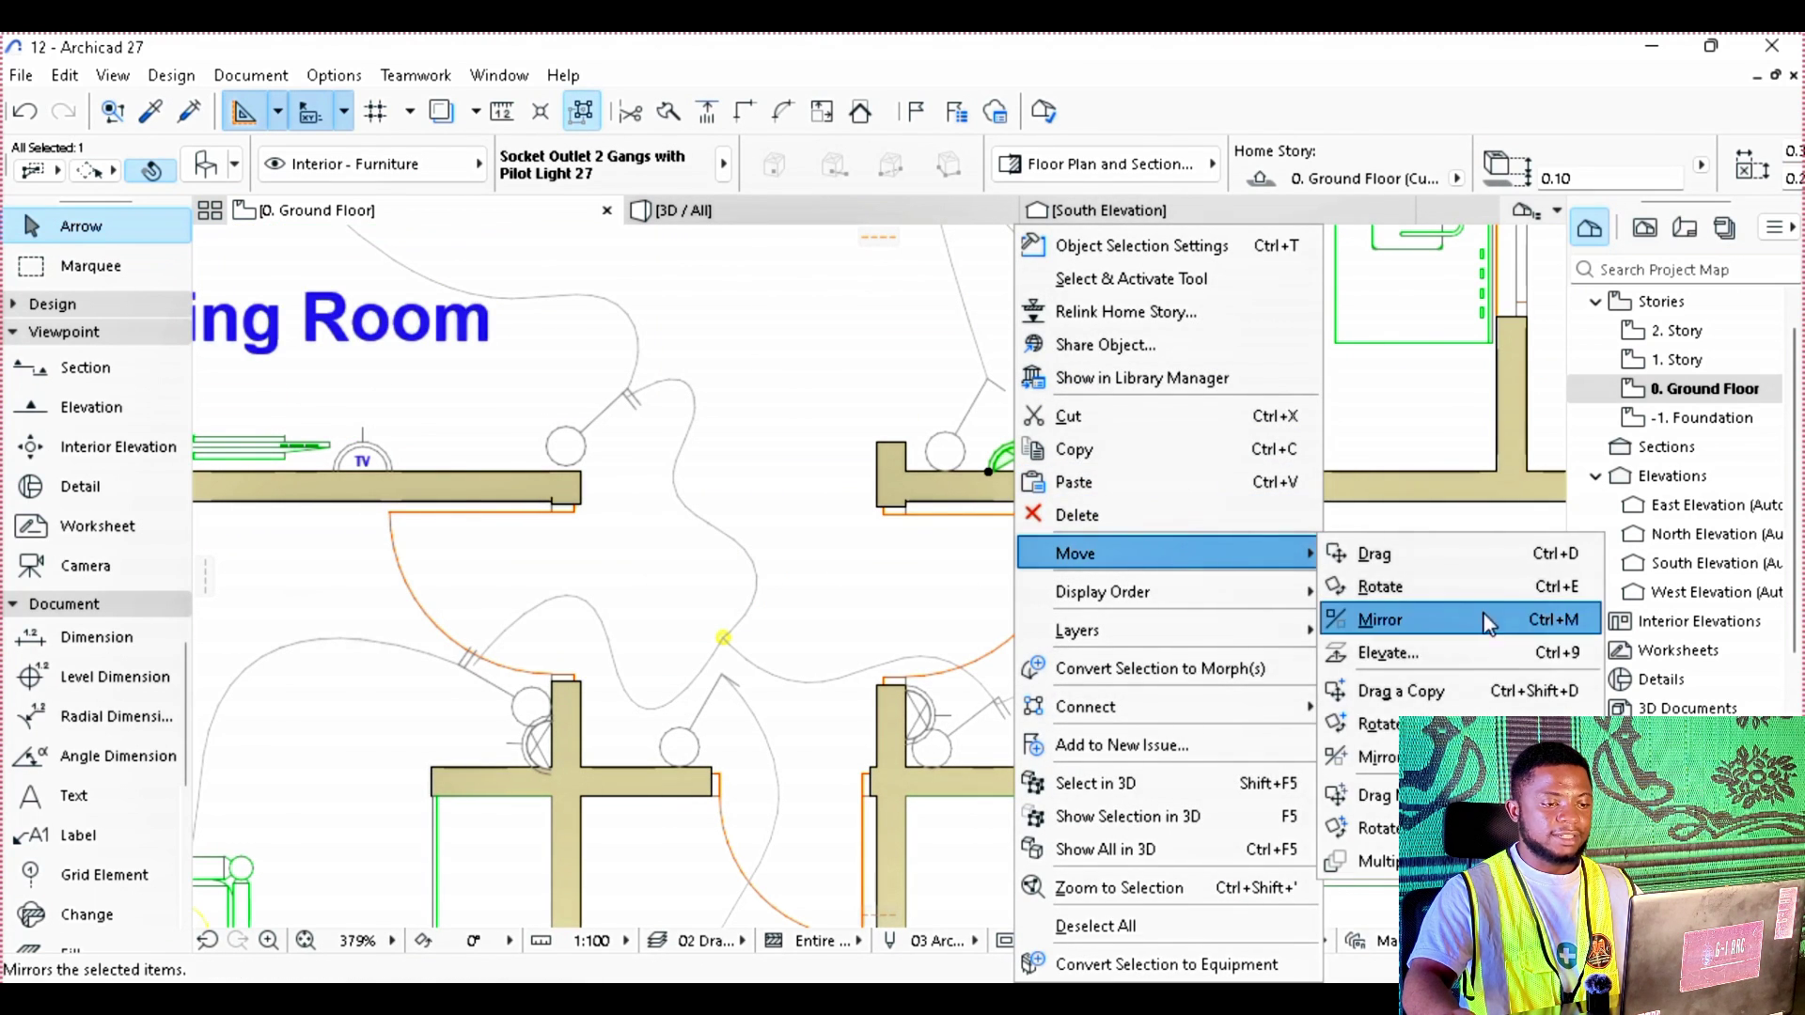
{"action": "left_click", "coordinate": [1401, 691]}
{"action": "left_click", "coordinate": [991, 470]}
{"action": "scroll", "coordinate": [1081, 483], "scroll_direction": "down", "scroll_amount": 3}
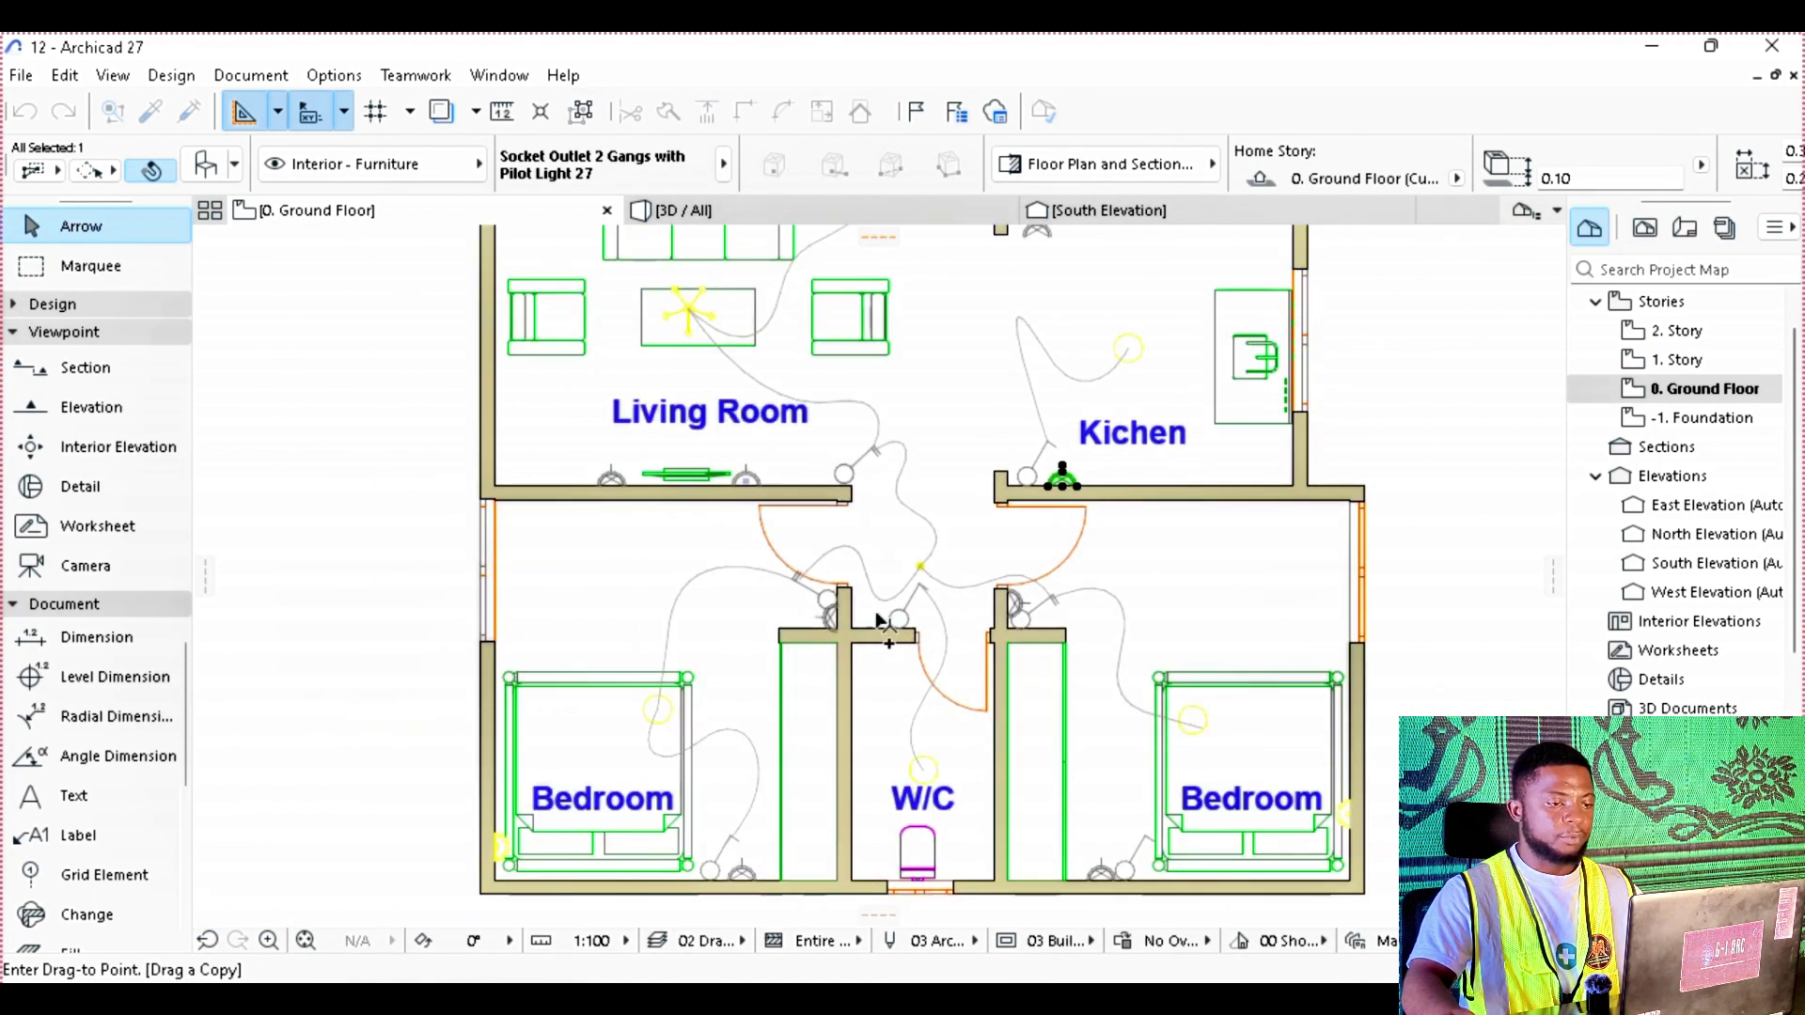
{"action": "scroll", "coordinate": [854, 639], "scroll_direction": "up", "scroll_amount": 6}
{"action": "left_click", "coordinate": [898, 593]}
{"action": "key", "text": "Escape"}
Step: Drag a copy of the kitchen's lower socket outlet to the balcony's bottom wall, near its right-hand corner
{"action": "scroll", "coordinate": [931, 580], "scroll_direction": "down", "scroll_amount": 8}
{"action": "scroll", "coordinate": [1128, 263], "scroll_direction": "up", "scroll_amount": 4}
{"action": "middle_click_drag", "start_coordinate": [1137, 247], "coordinate": [914, 516]}
{"action": "middle_click_drag", "start_coordinate": [918, 664], "coordinate": [971, 513]}
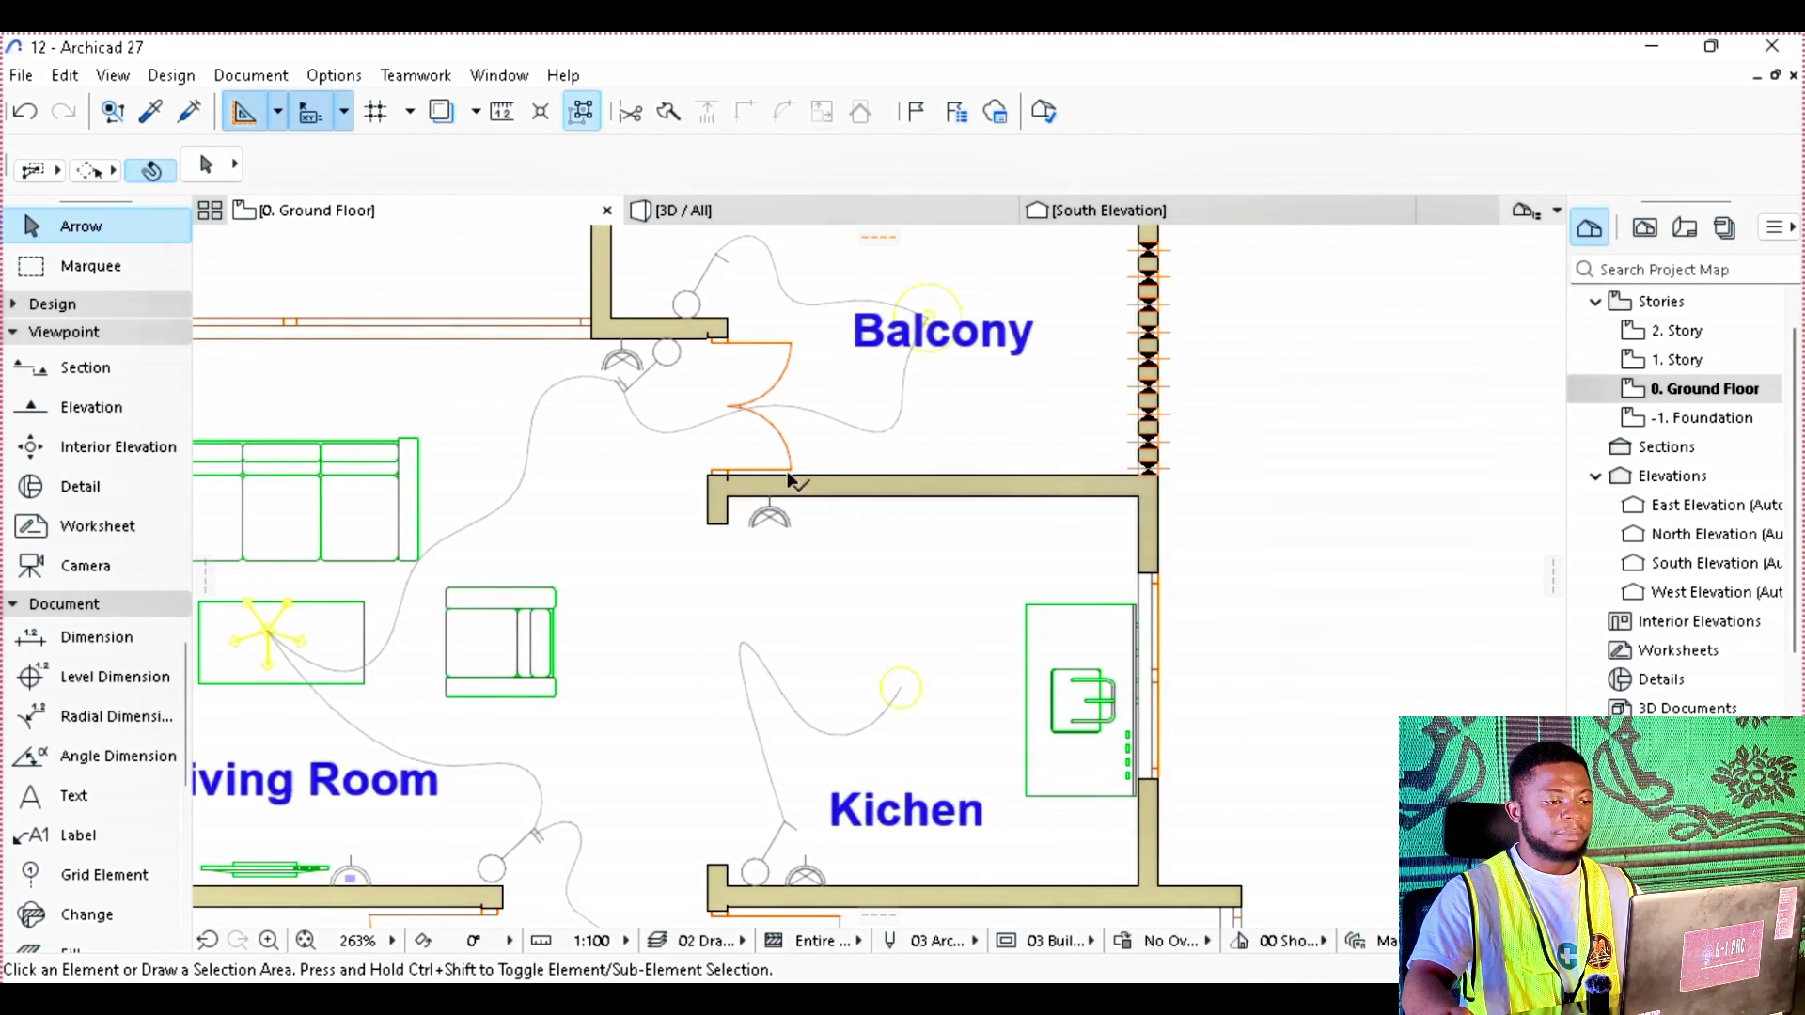
{"action": "scroll", "coordinate": [776, 410], "scroll_direction": "down", "scroll_amount": 2}
{"action": "middle_click_drag", "start_coordinate": [850, 753], "coordinate": [848, 548]}
{"action": "scroll", "coordinate": [821, 534], "scroll_direction": "up", "scroll_amount": 3}
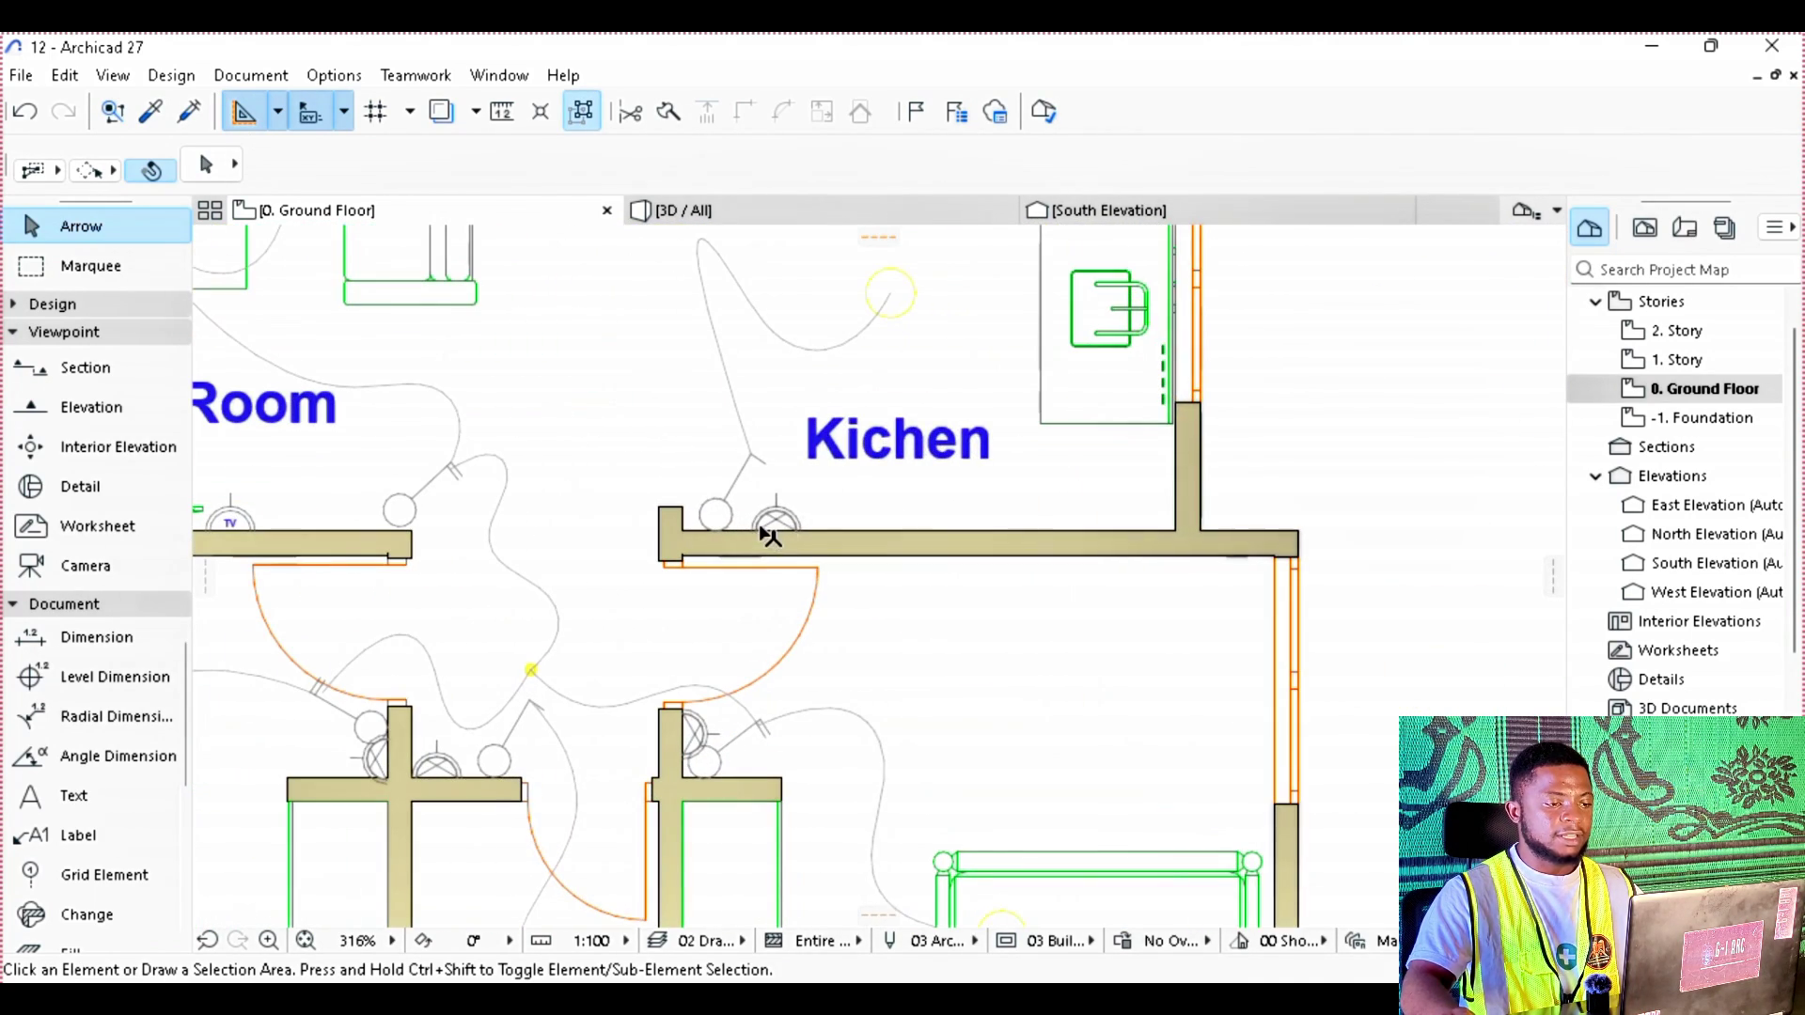
{"action": "left_click", "coordinate": [769, 534]}
{"action": "right_click", "coordinate": [777, 531]}
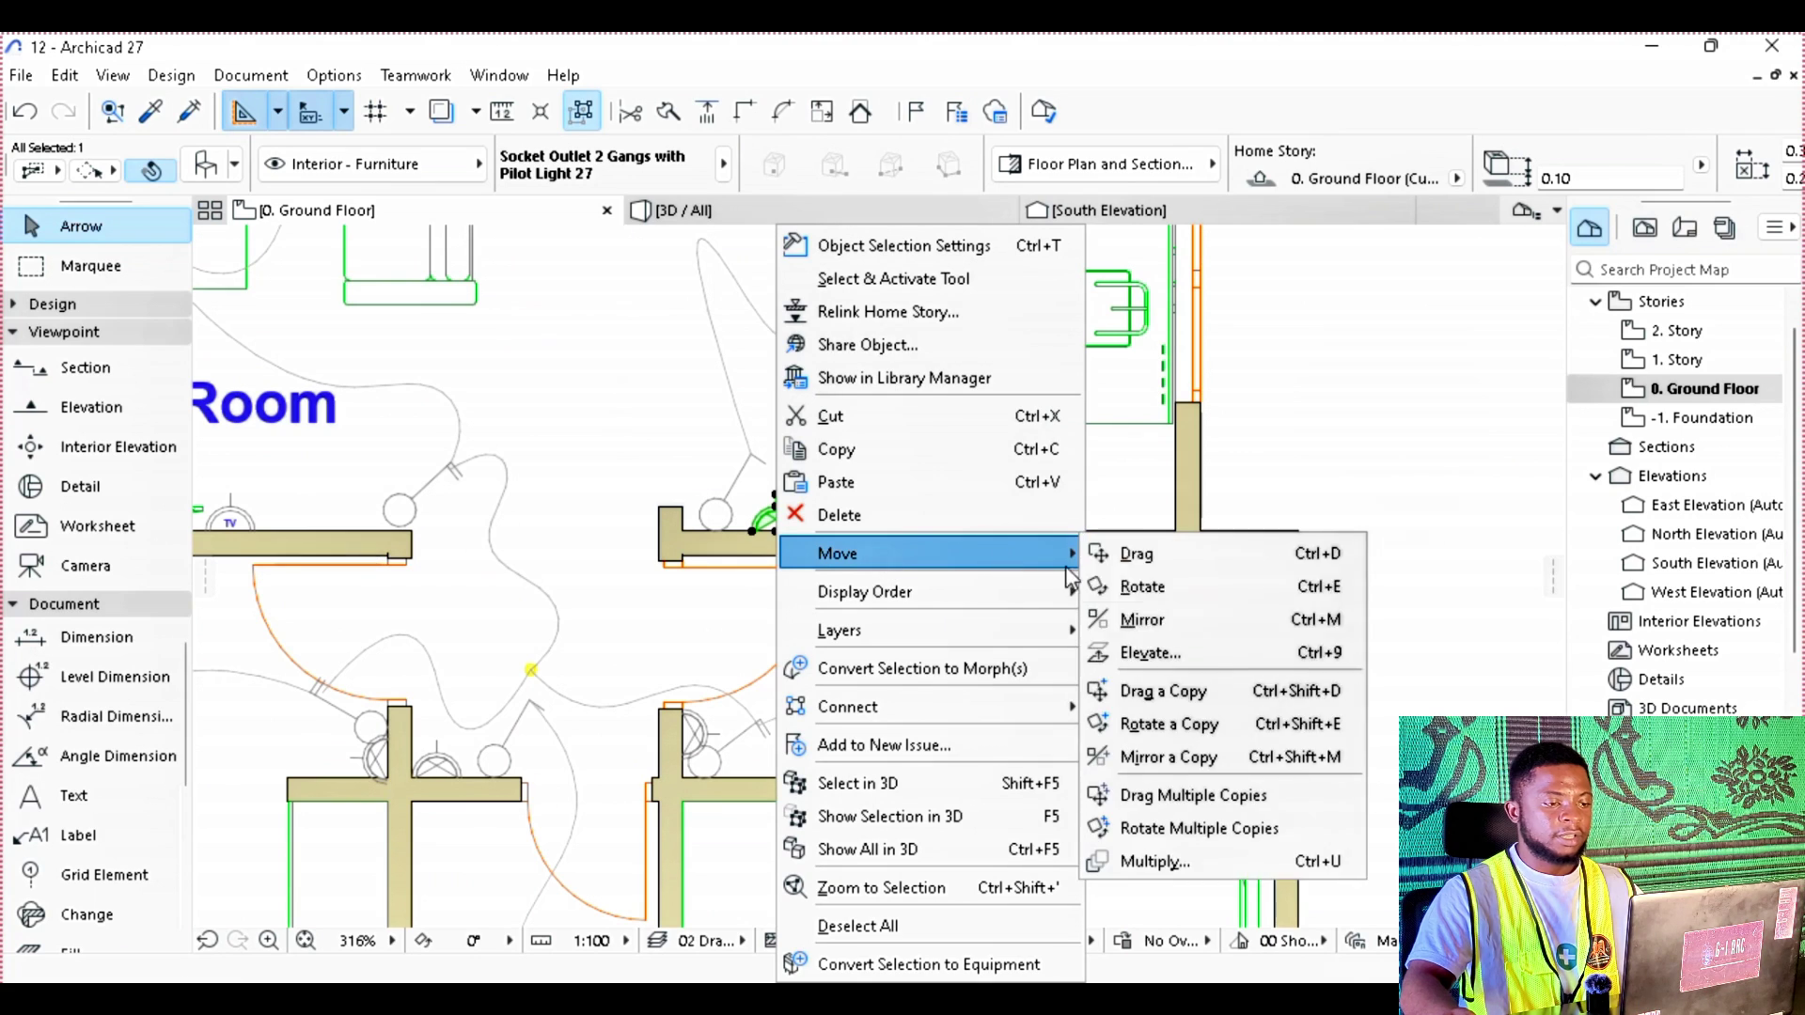
{"action": "left_click", "coordinate": [1194, 692]}
{"action": "left_click", "coordinate": [767, 522]}
{"action": "scroll", "coordinate": [846, 470], "scroll_direction": "down", "scroll_amount": 3}
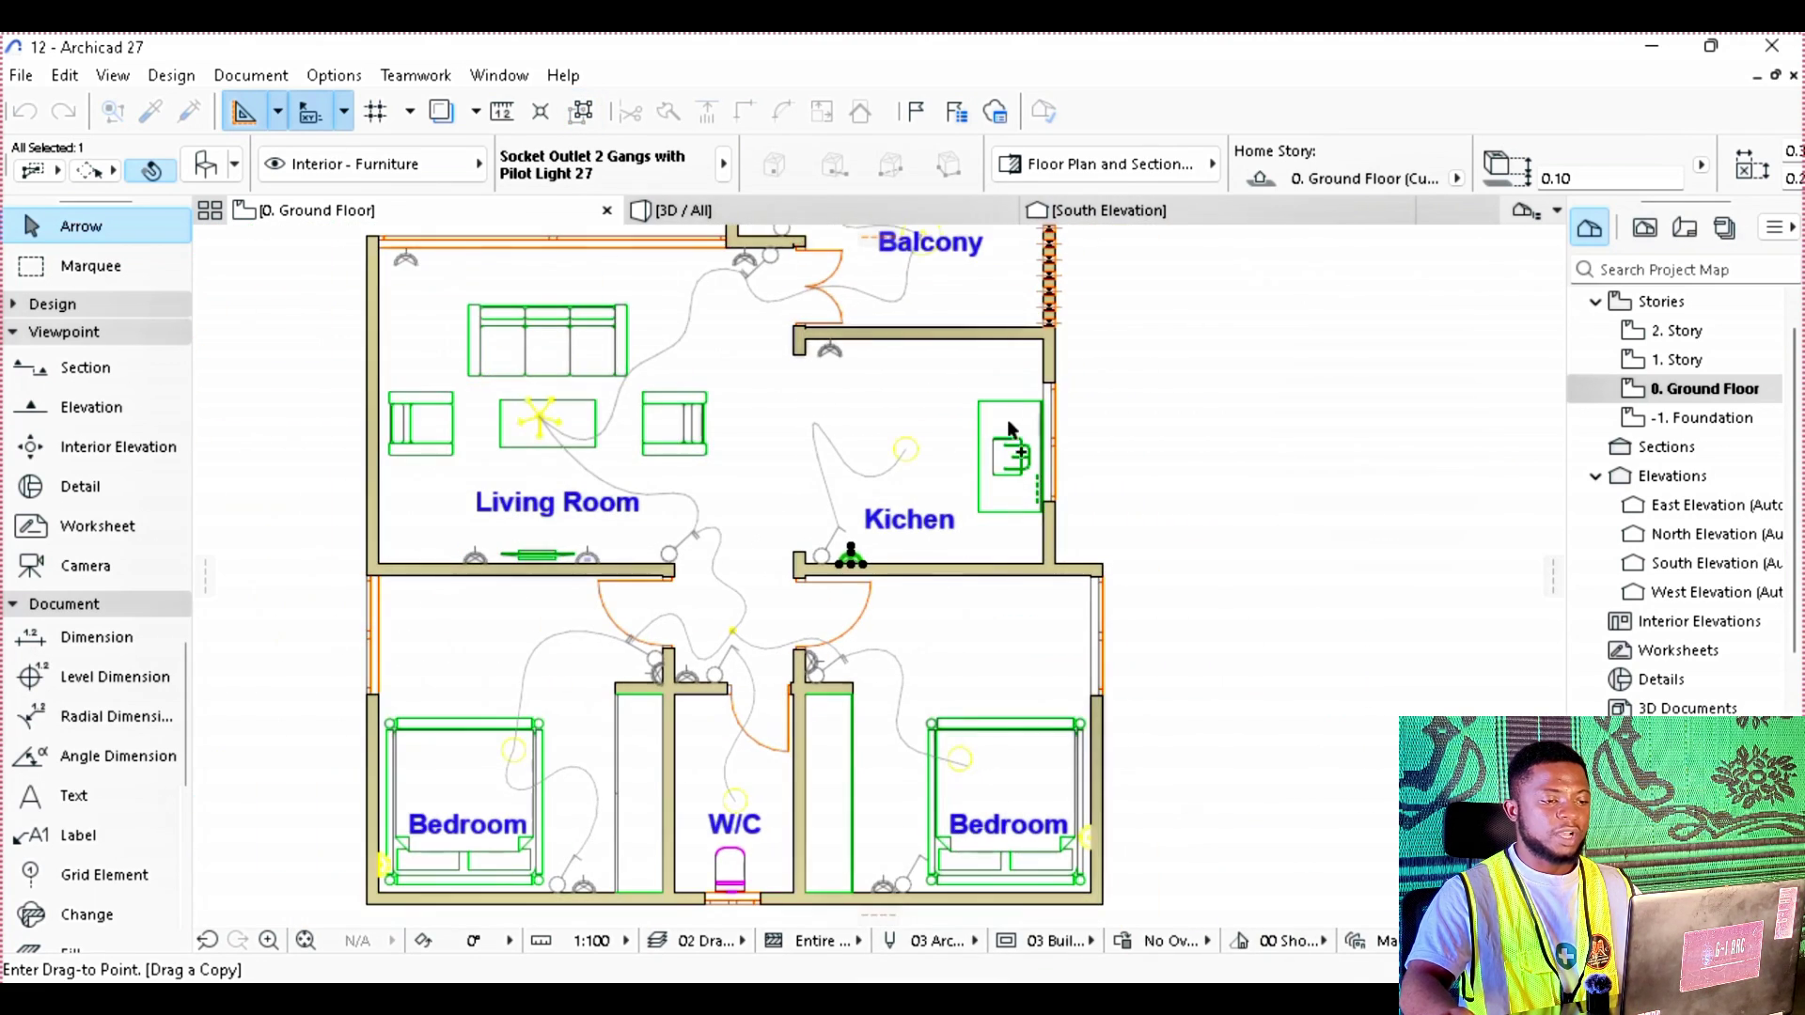
{"action": "scroll", "coordinate": [981, 312], "scroll_direction": "up", "scroll_amount": 4}
{"action": "left_click", "coordinate": [1024, 340]}
{"action": "scroll", "coordinate": [1034, 335], "scroll_direction": "down", "scroll_amount": 2}
{"action": "middle_click_drag", "start_coordinate": [1049, 325], "coordinate": [893, 528]}
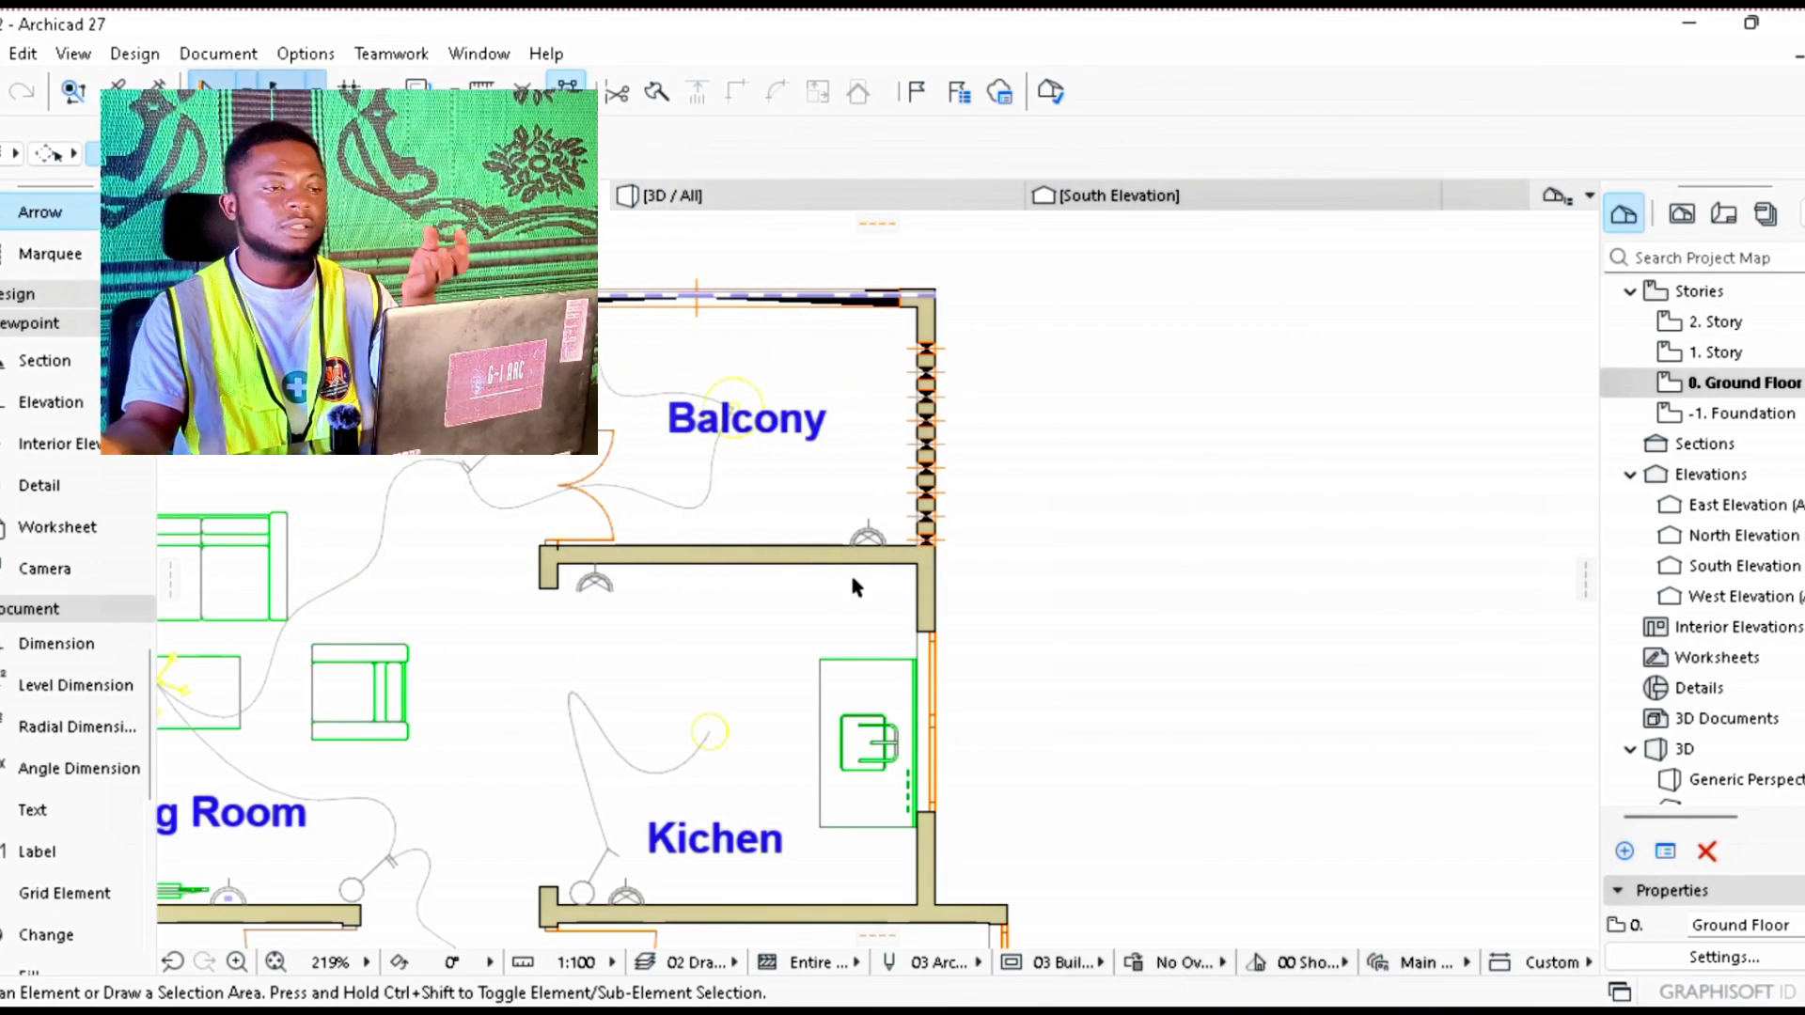
{"action": "scroll", "coordinate": [621, 527], "scroll_direction": "down", "scroll_amount": 5}
{"action": "middle_click_drag", "start_coordinate": [827, 499], "coordinate": [1277, 260]}
{"action": "middle_click_drag", "start_coordinate": [888, 395], "coordinate": [733, 551]}
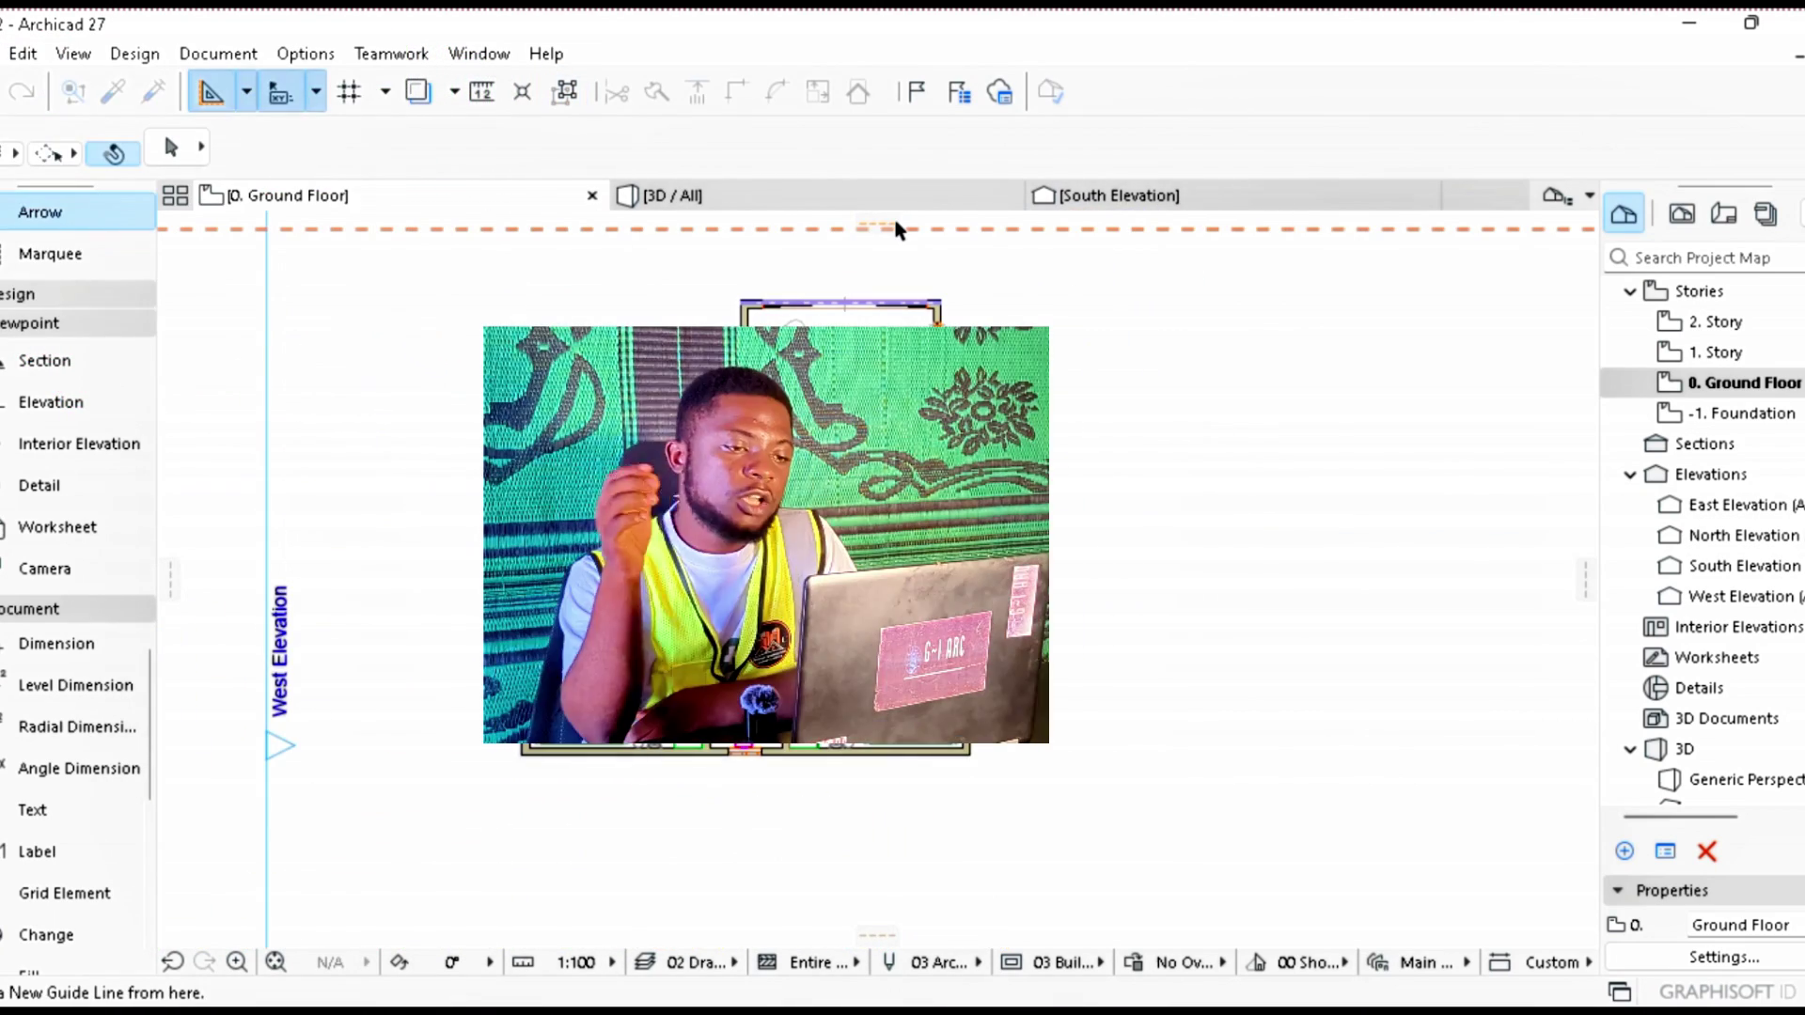